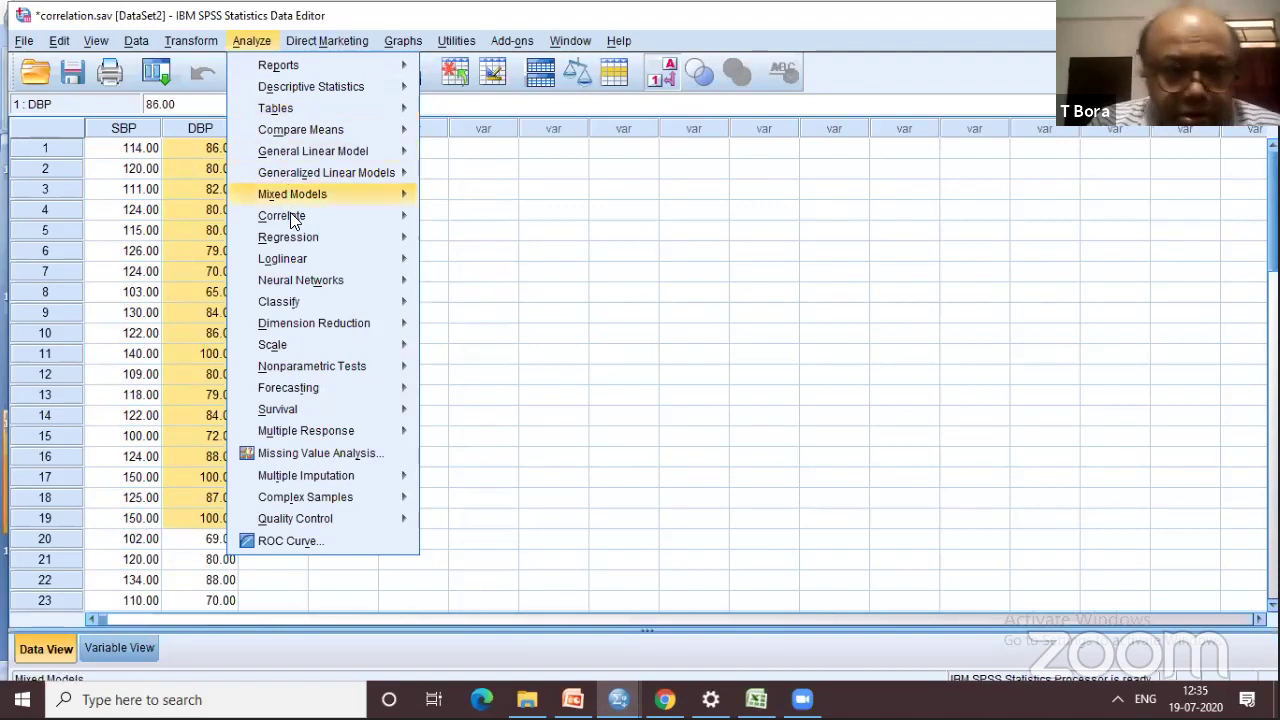
Step: Switch to the PowerPoint presentation and highlight the equation Y=a+bx on the Regression slide
mouse_move(292, 214)
mouse_move(308, 236)
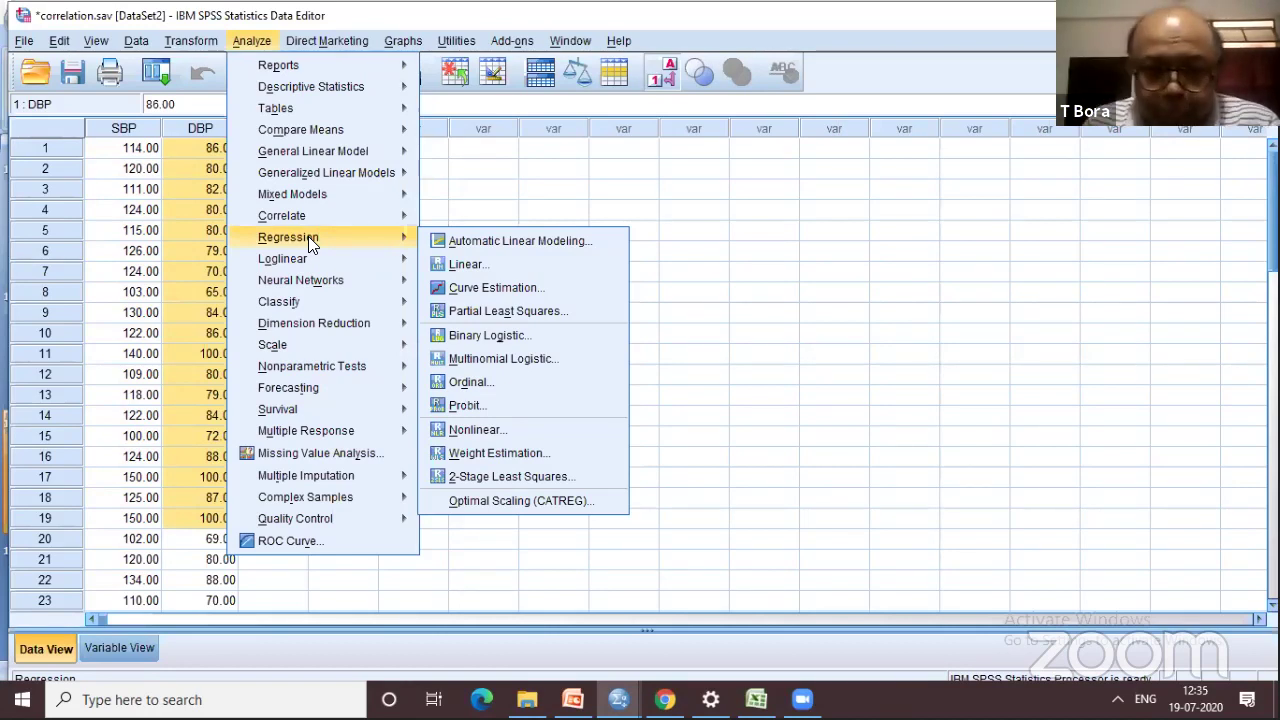
left_click(257, 45)
left_click(252, 41)
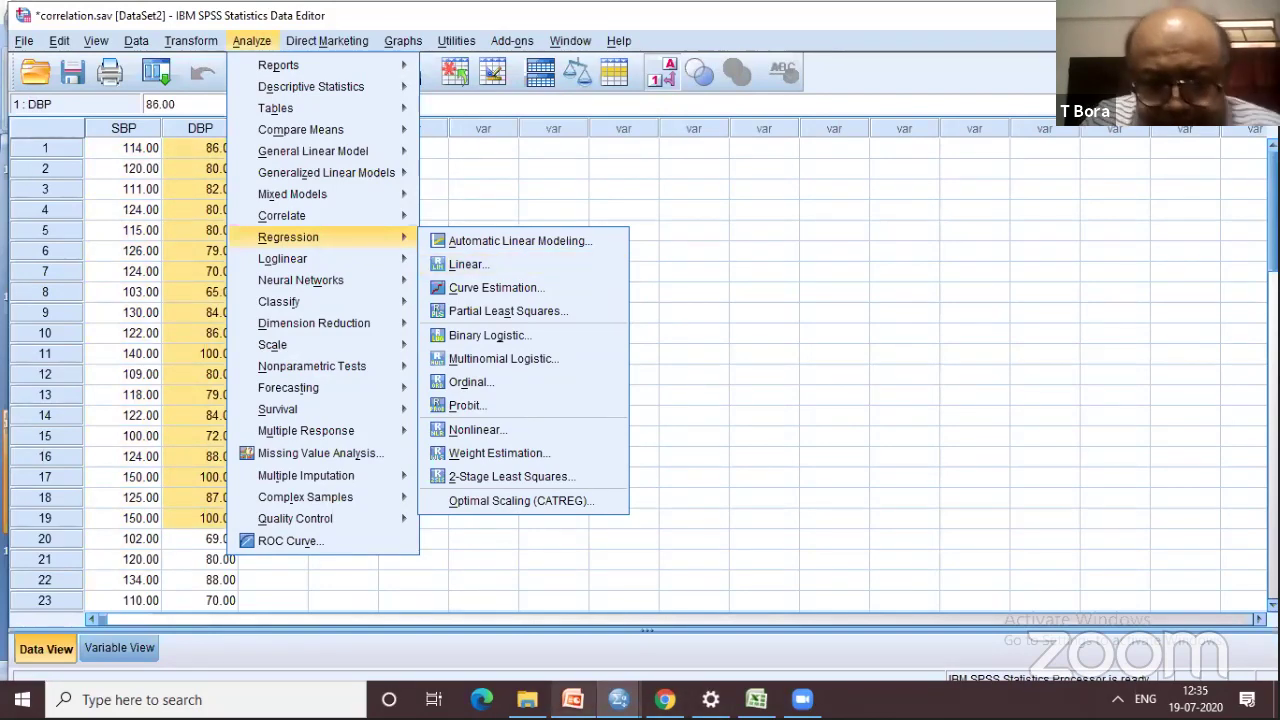
key("alt+Tab")
left_click_drag(620, 236, 543, 237)
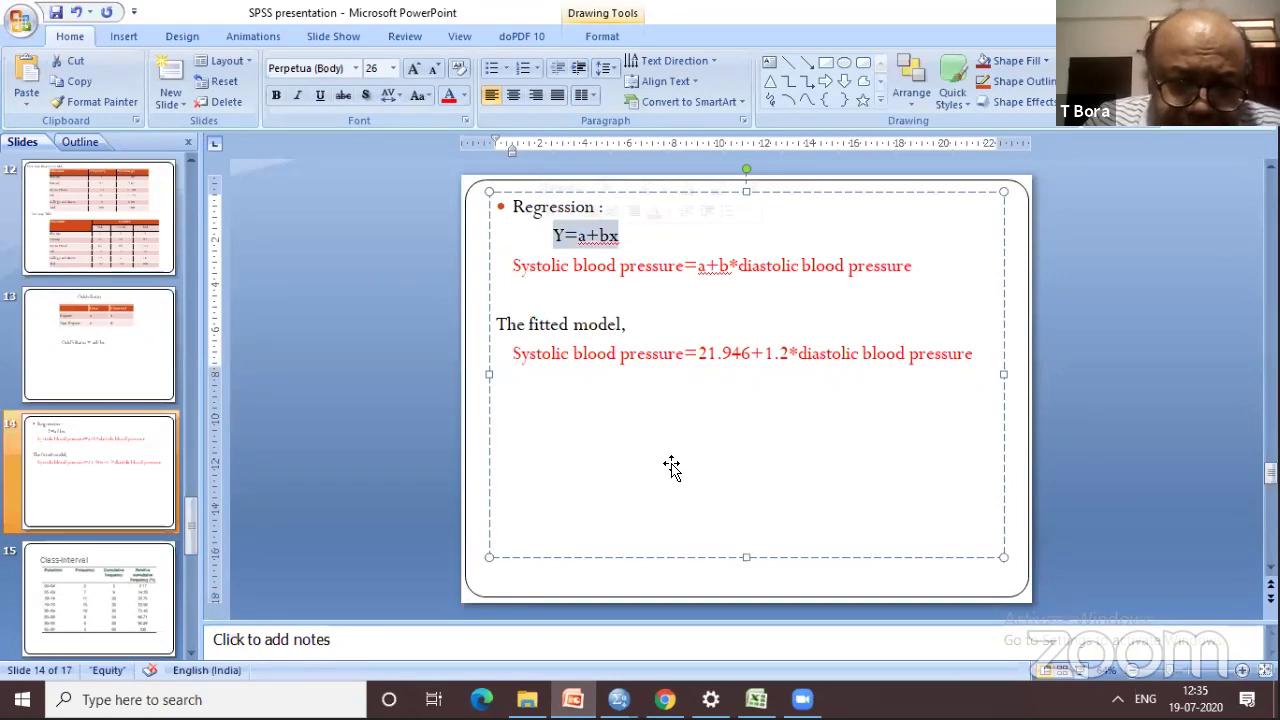
mouse_move(622, 688)
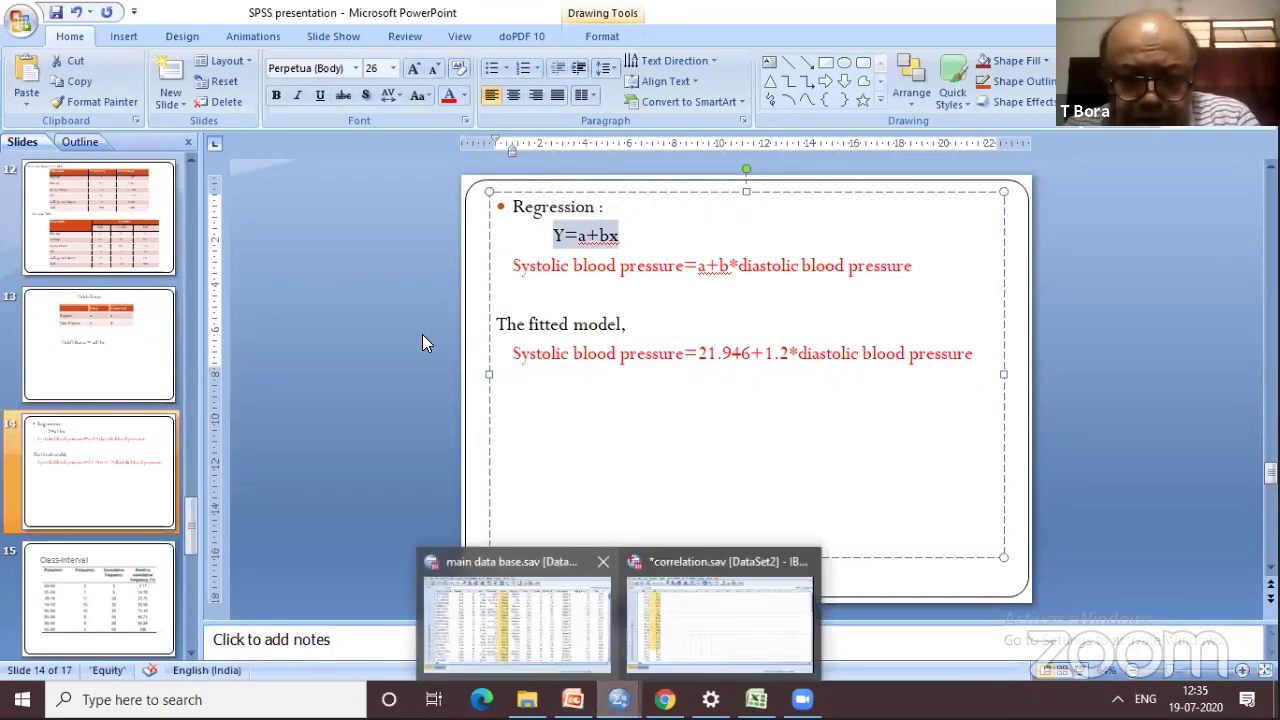
key("alt+Tab")
left_click(258, 30)
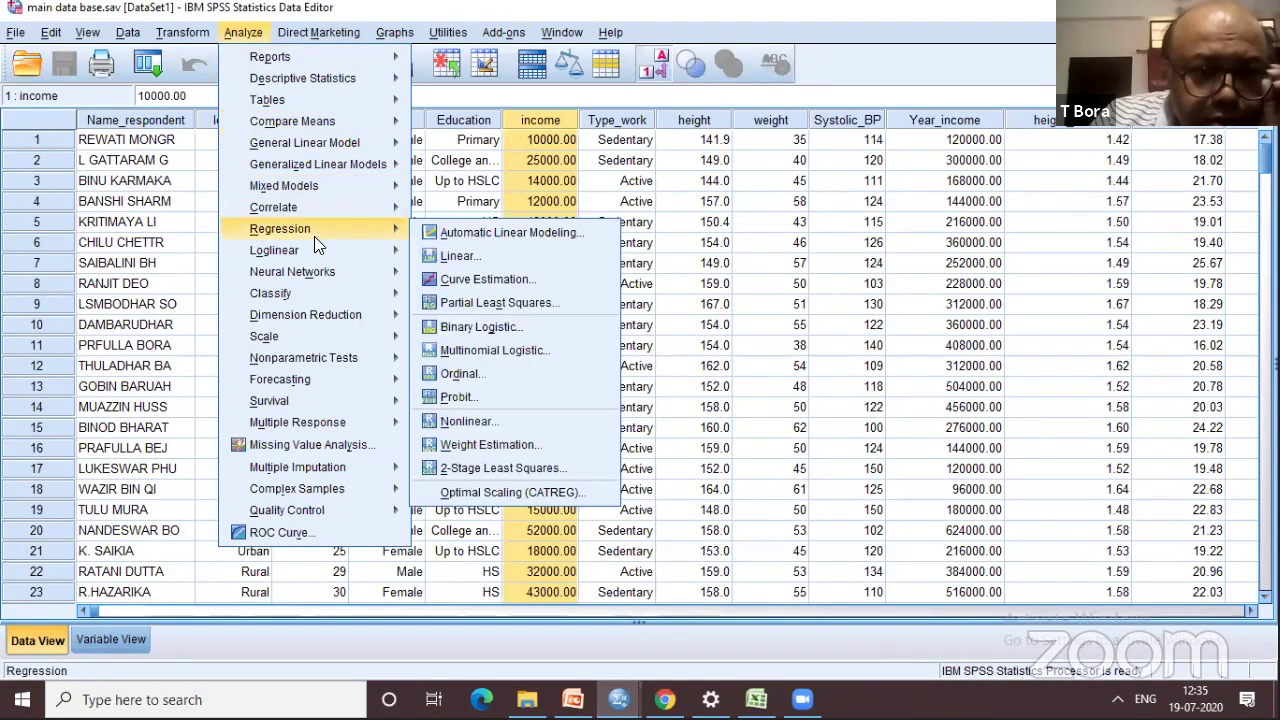
mouse_move(370, 228)
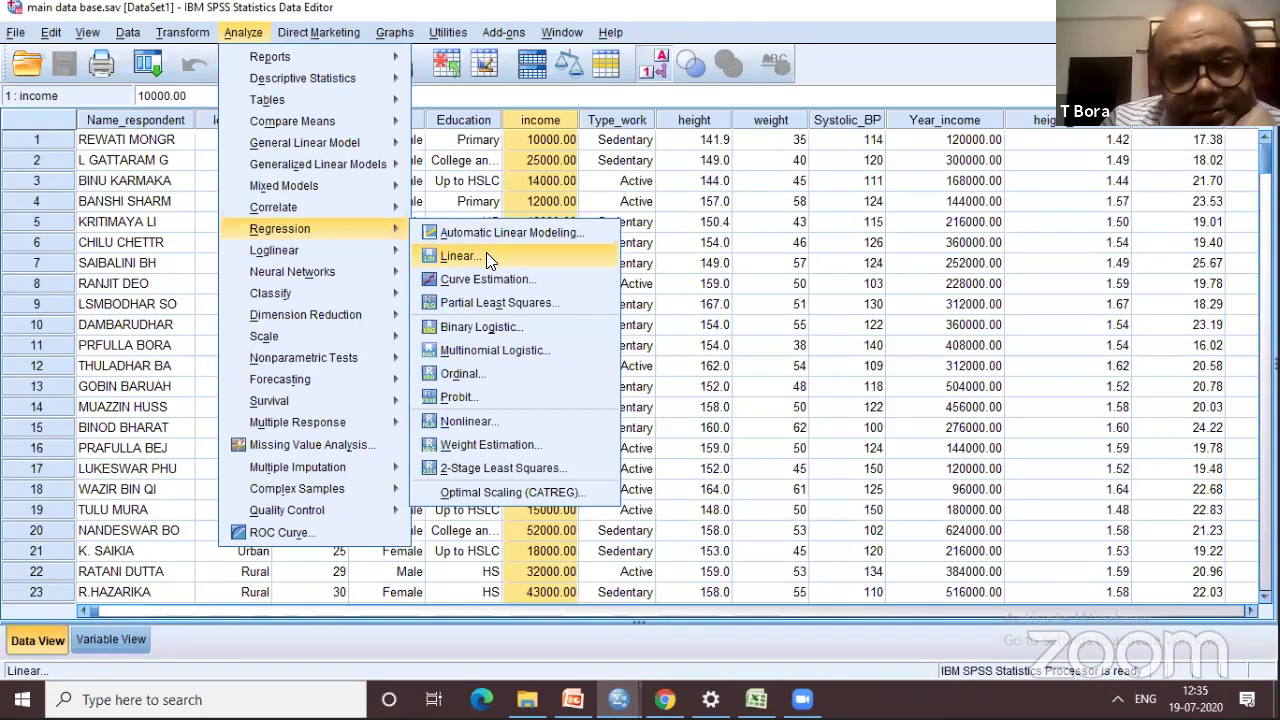
left_click(486, 256)
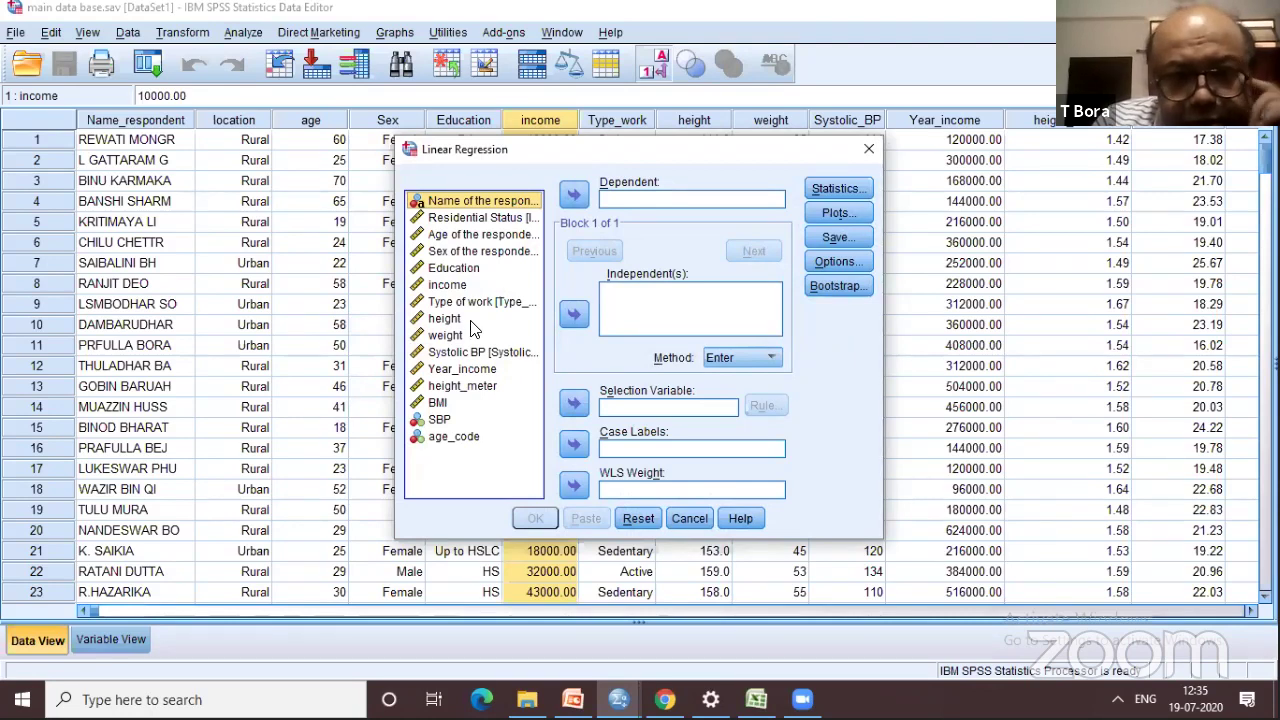
left_click(486, 352)
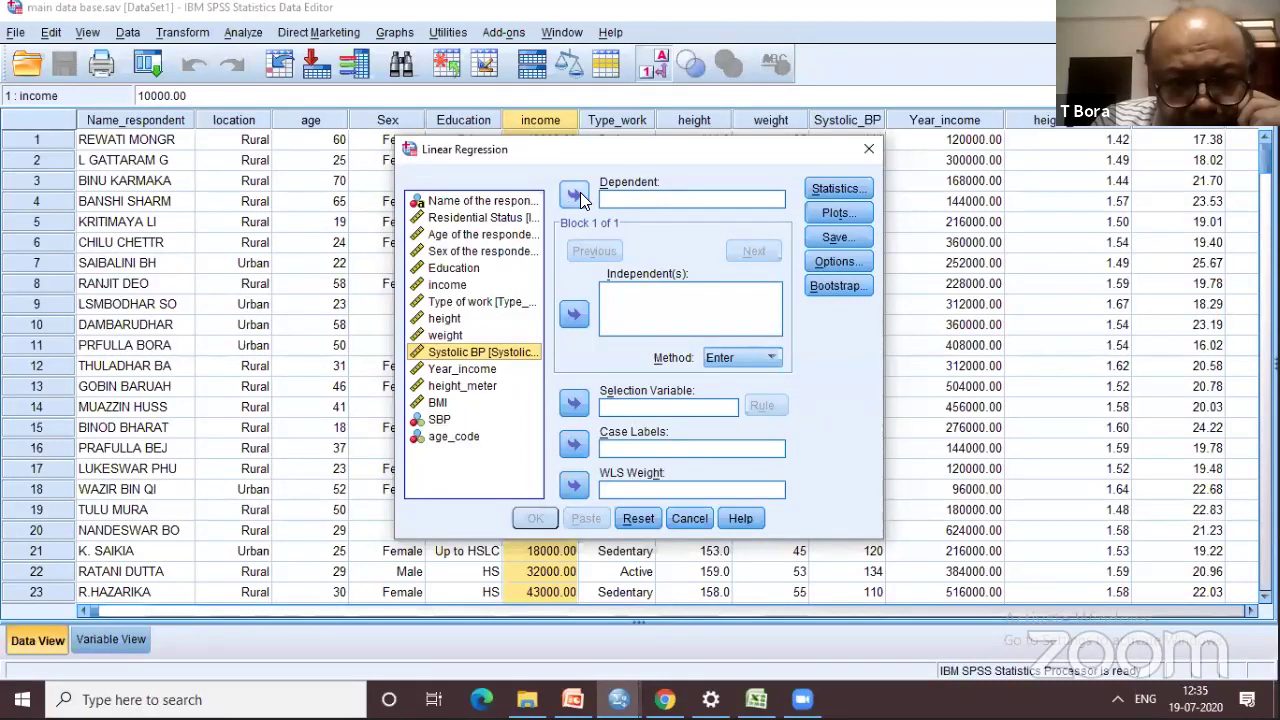
left_click(575, 195)
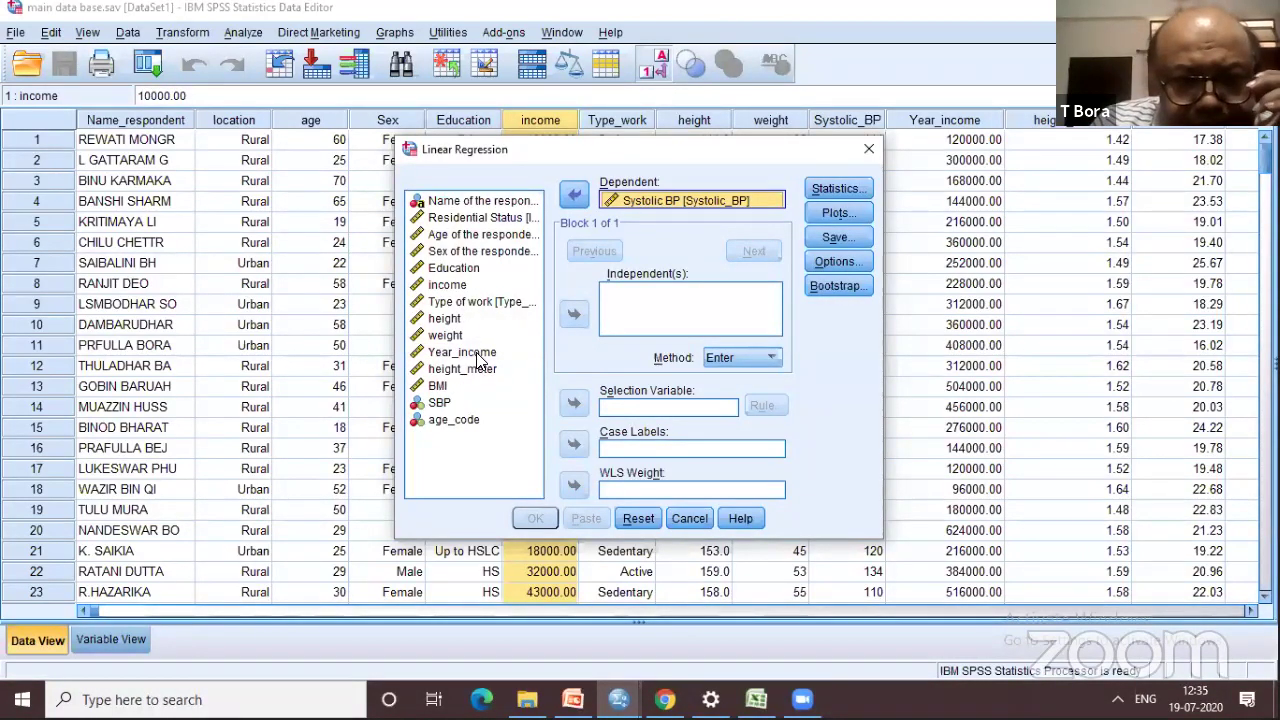
left_click(689, 518)
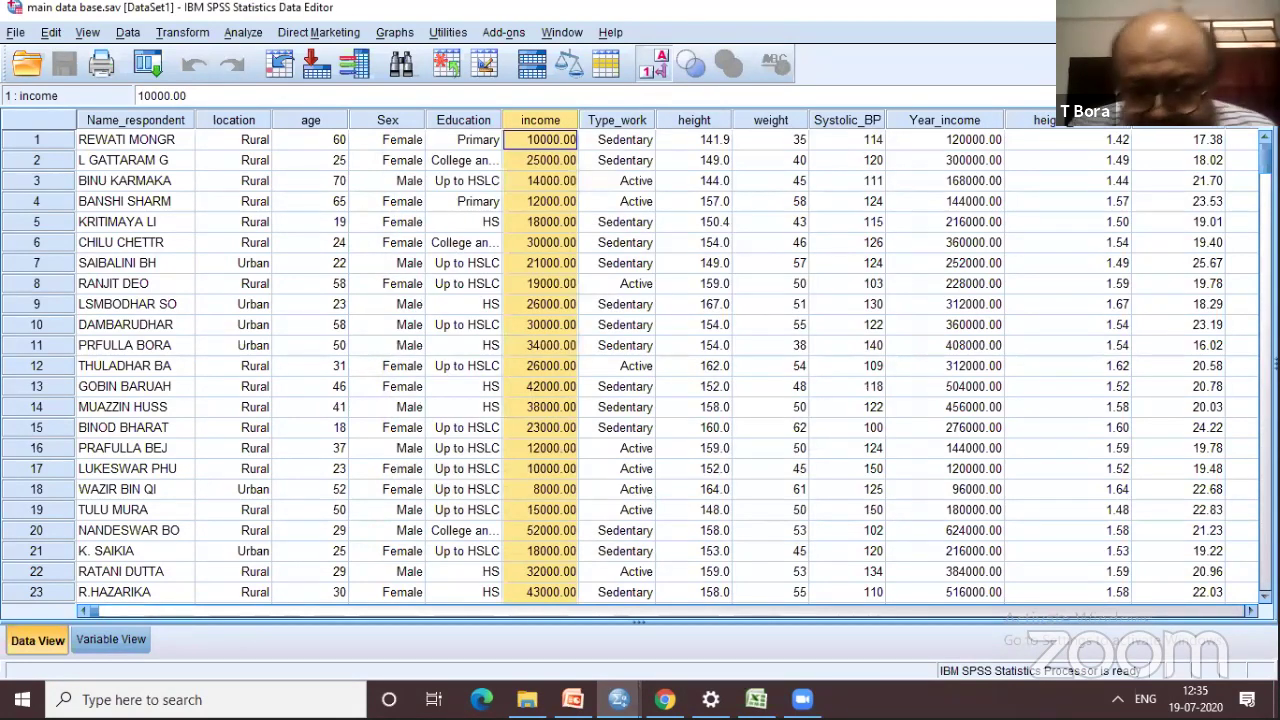
Step: Switch to the correlation.sav dataset and highlight the first eight SBP values, then the first four DBP values
mouse_move(664, 699)
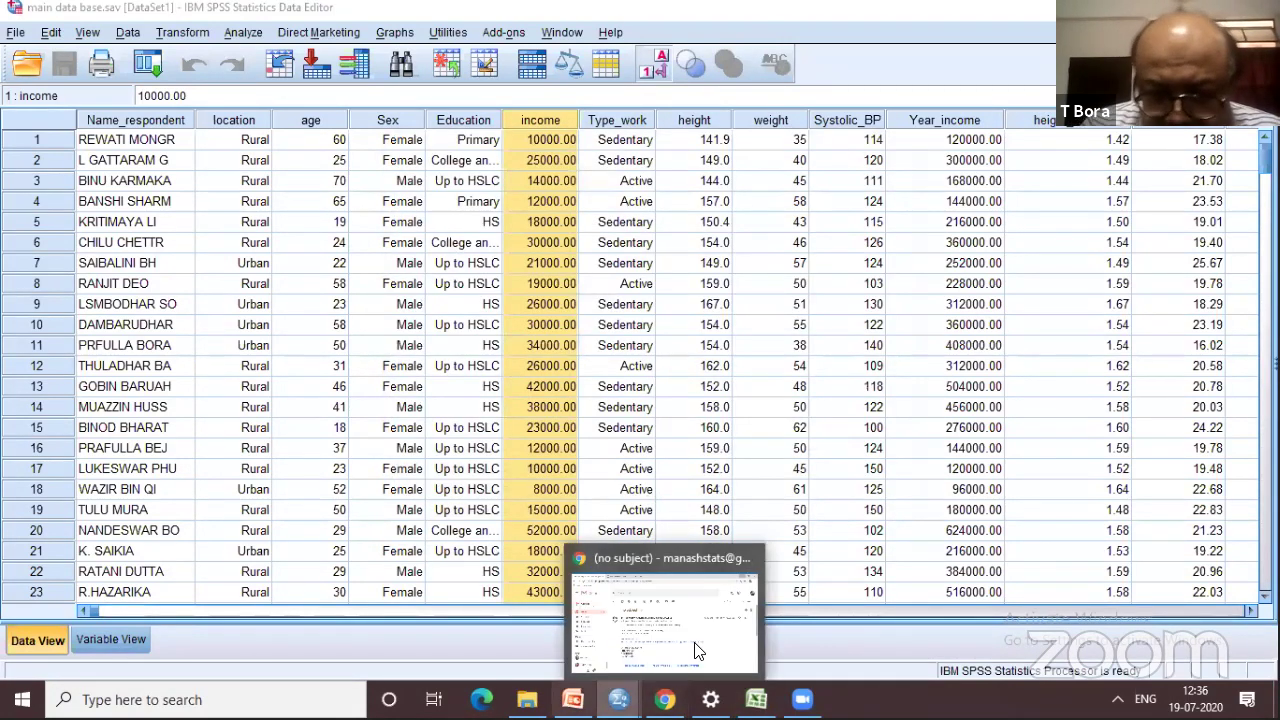
left_click(618, 699)
left_click(720, 610)
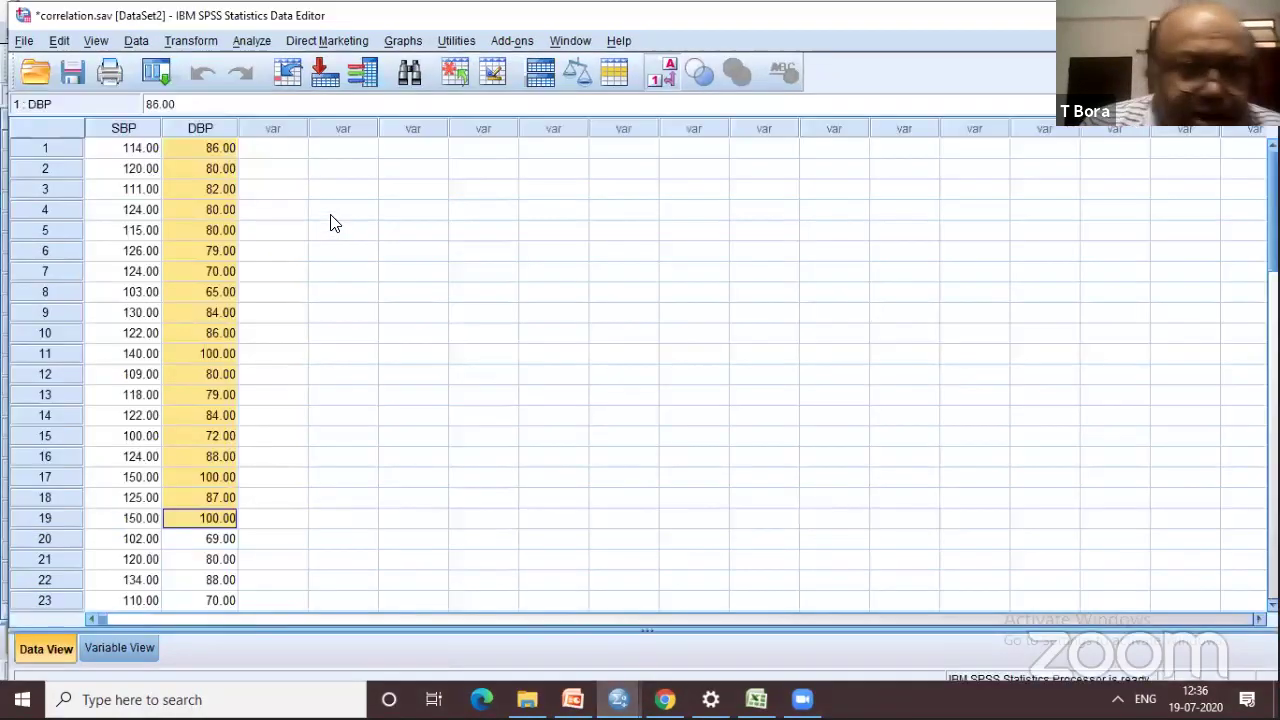
left_click(330, 214)
left_click_drag(135, 148, 135, 291)
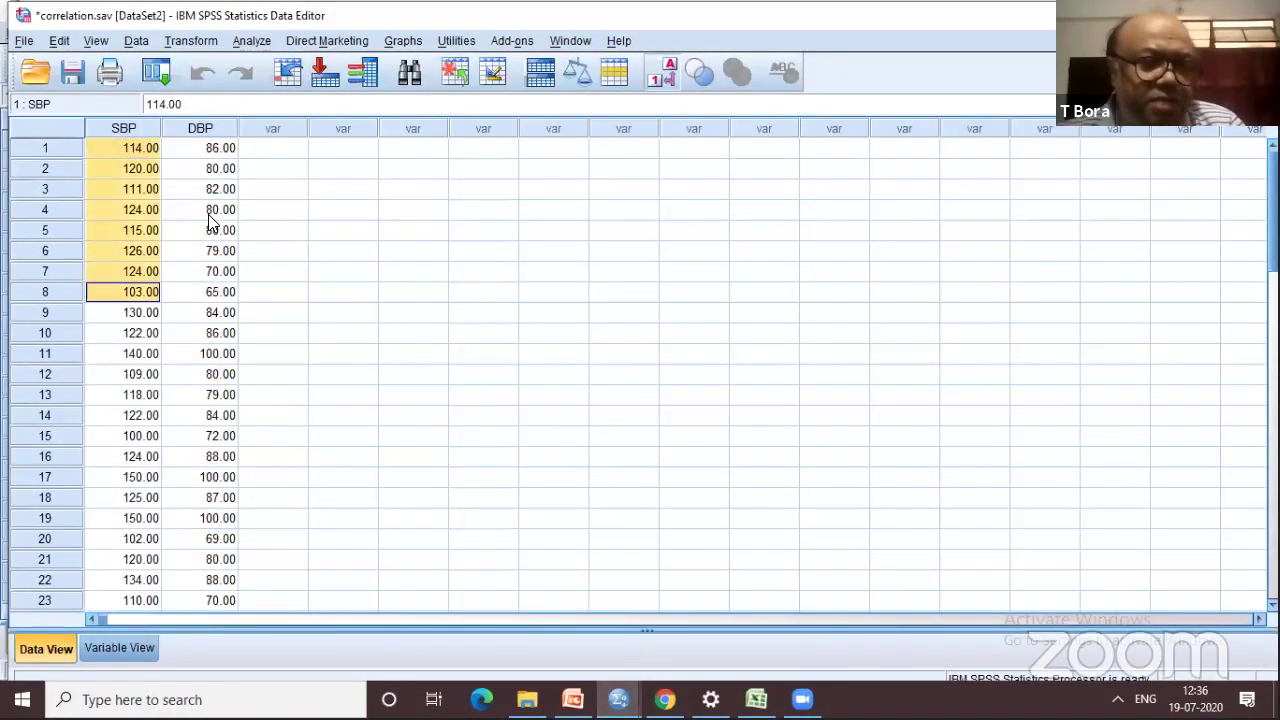
left_click_drag(200, 148, 200, 209)
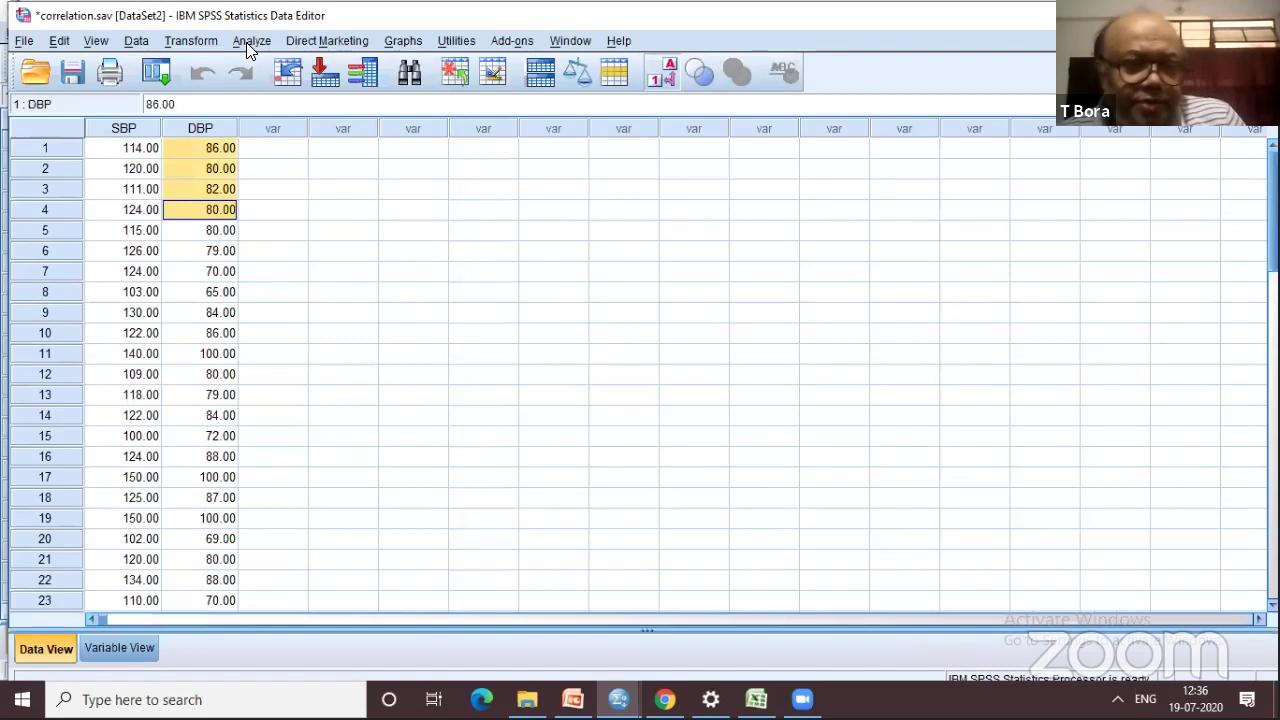
Step: Run a linear regression with SBP as the dependent variable and DBP as the independent variable, using the Enter method
left_click(246, 42)
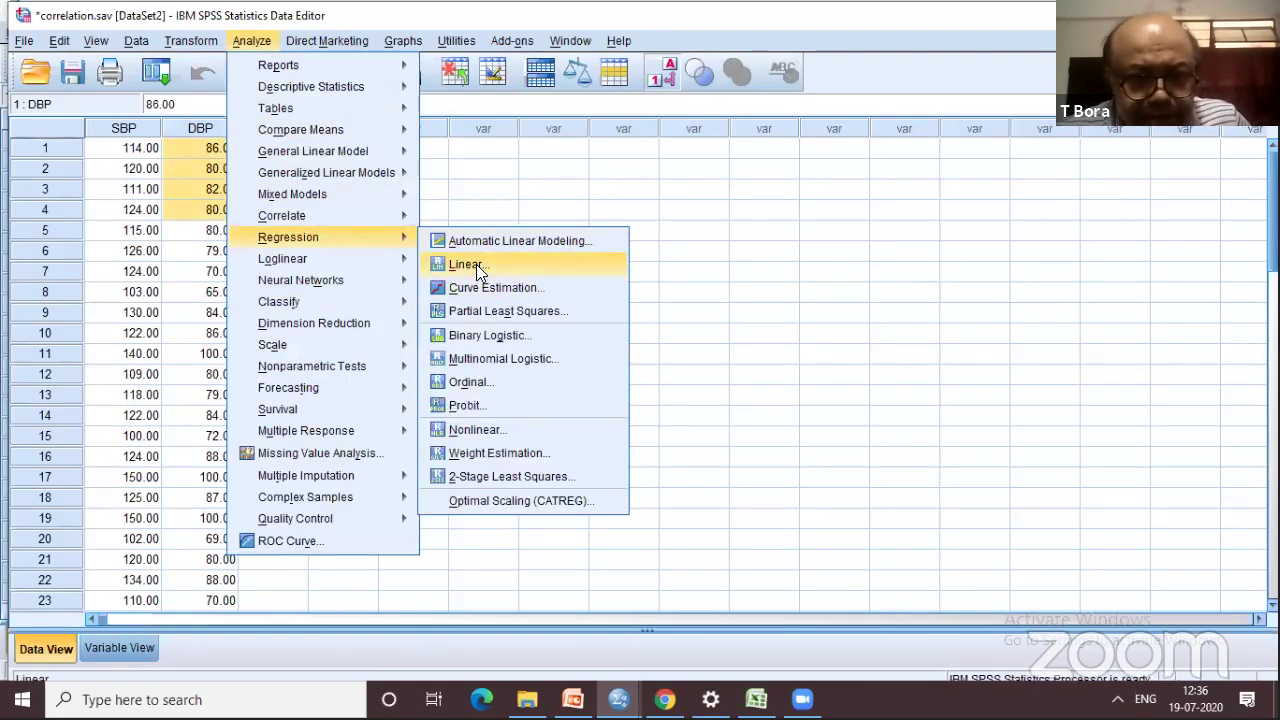
left_click(476, 264)
left_click(645, 210)
left_click(582, 204)
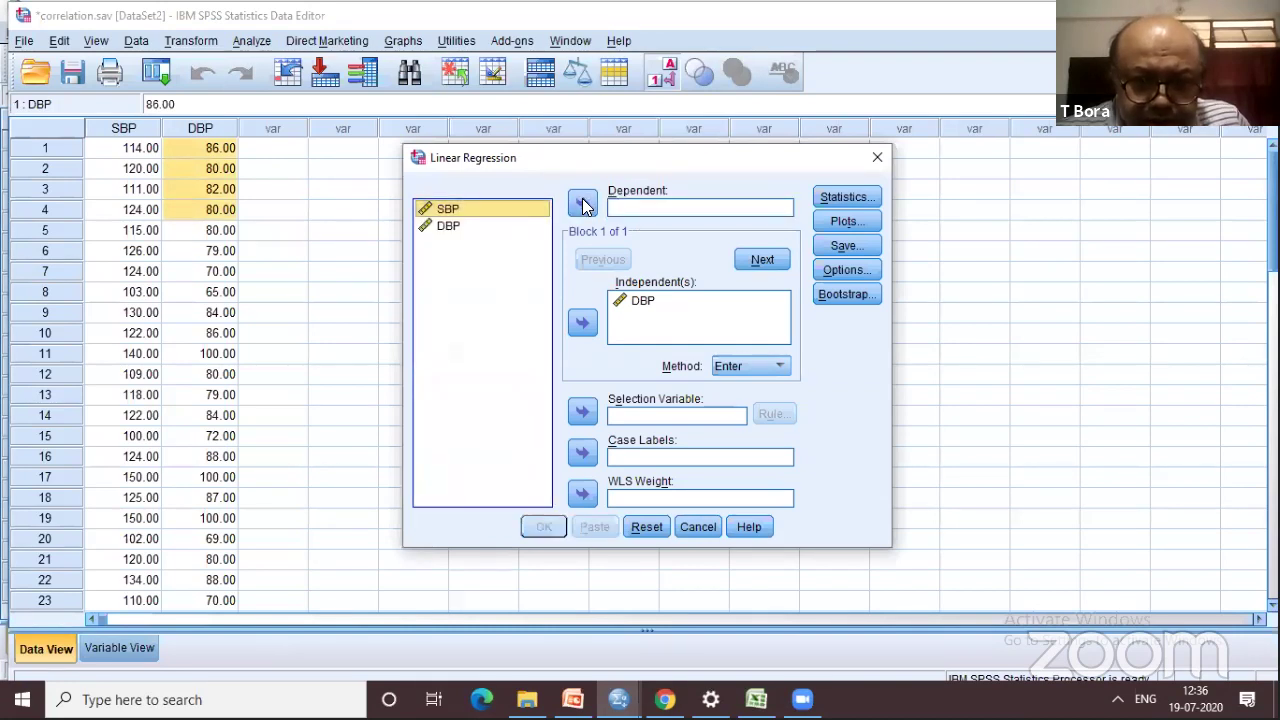
left_click(583, 323)
left_click(583, 323)
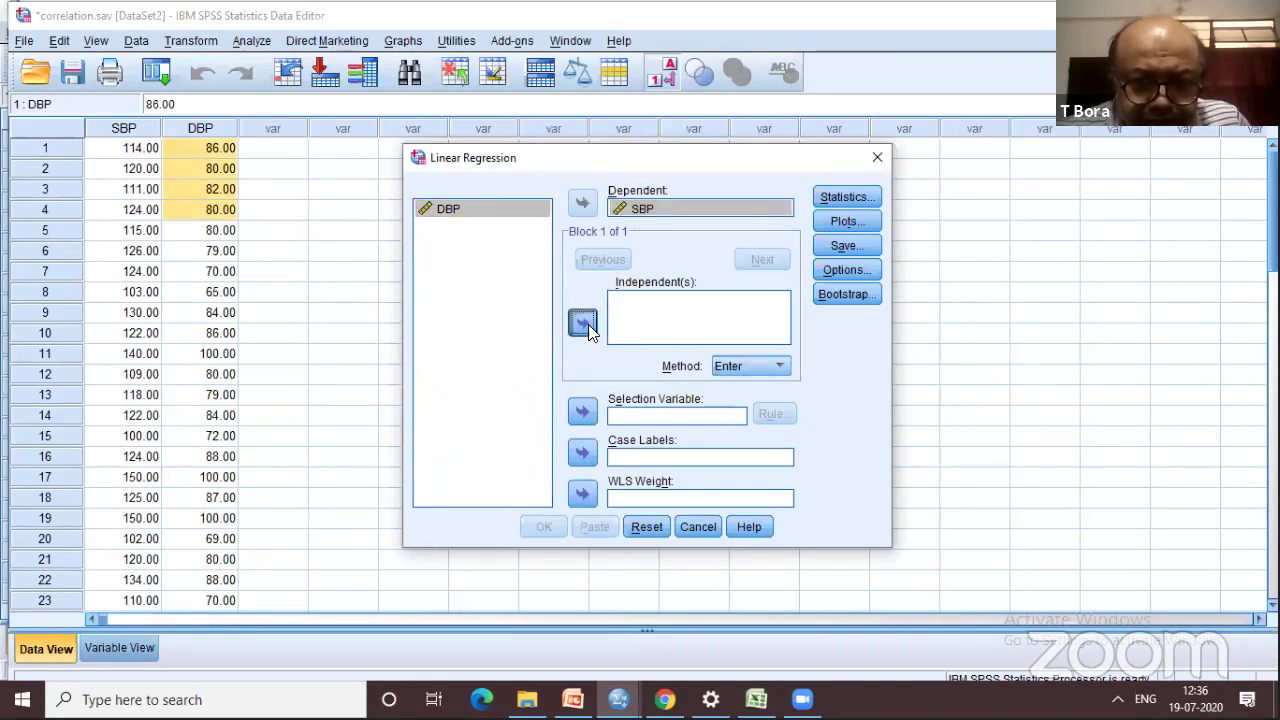
left_click(583, 323)
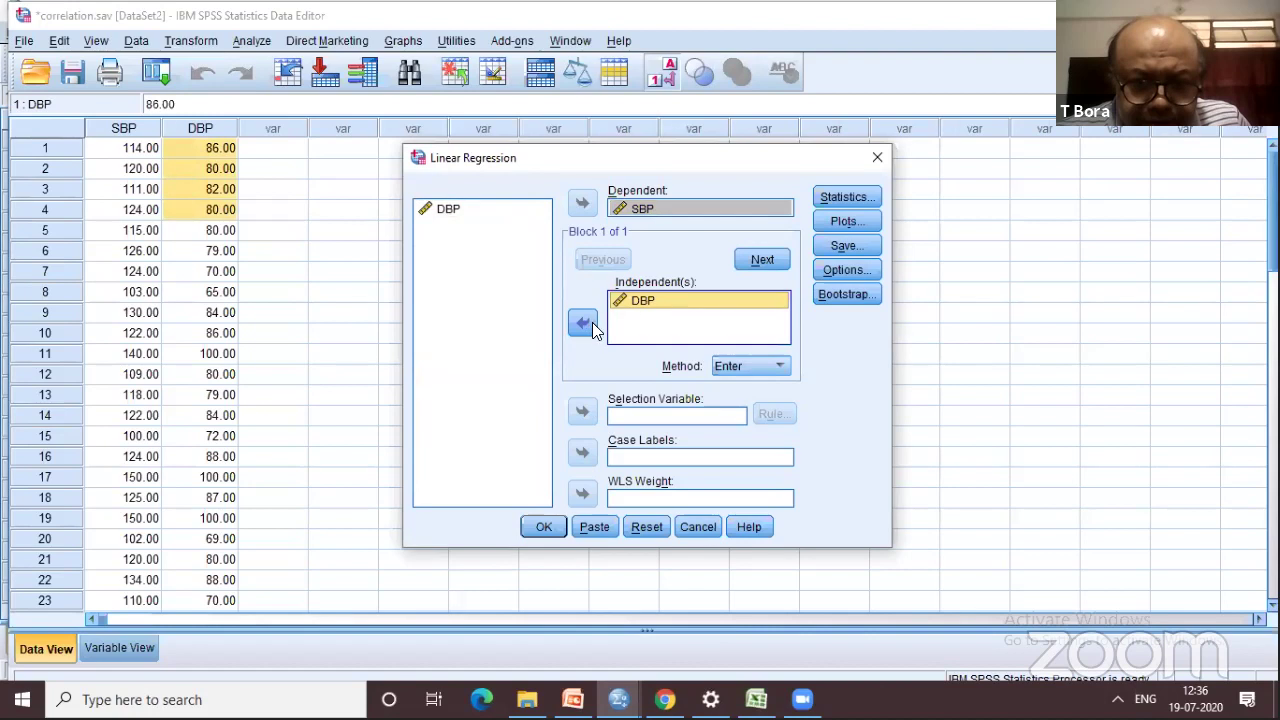
left_click(543, 527)
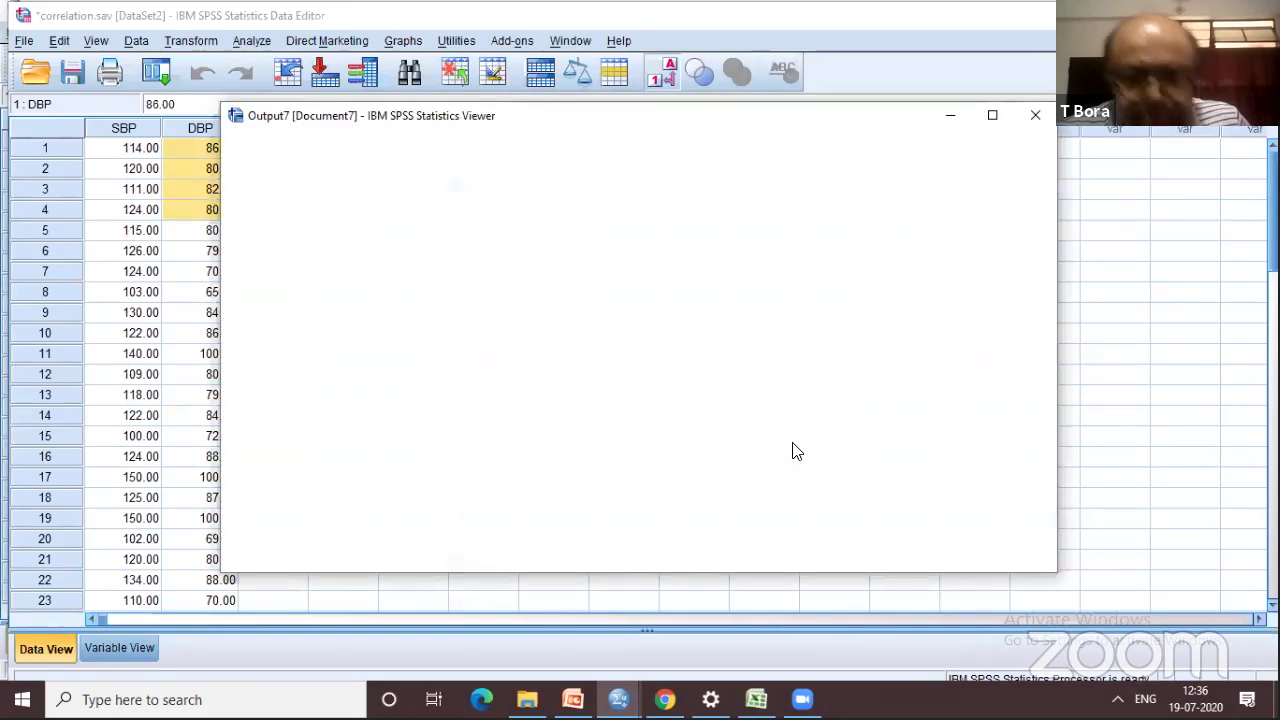
Step: Bring up the regression output and examine the Model Summary, ANOVA and Coefficients tables
mouse_move(636, 690)
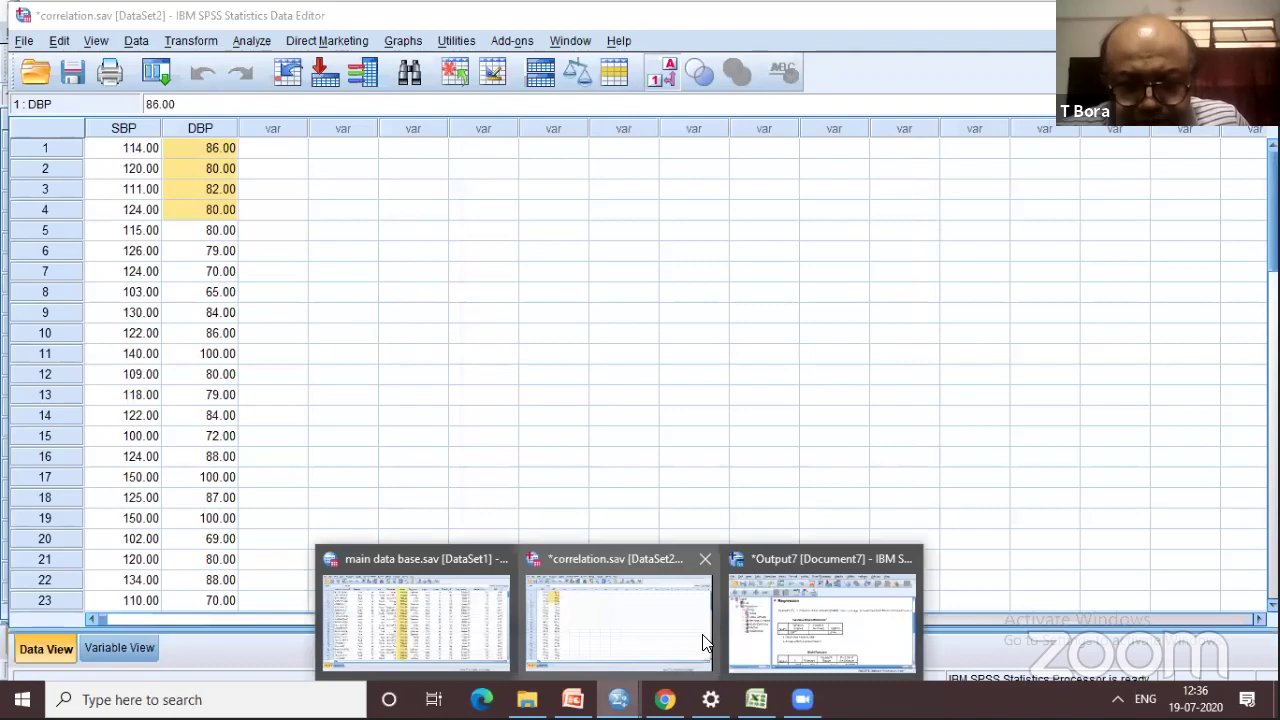
left_click(778, 628)
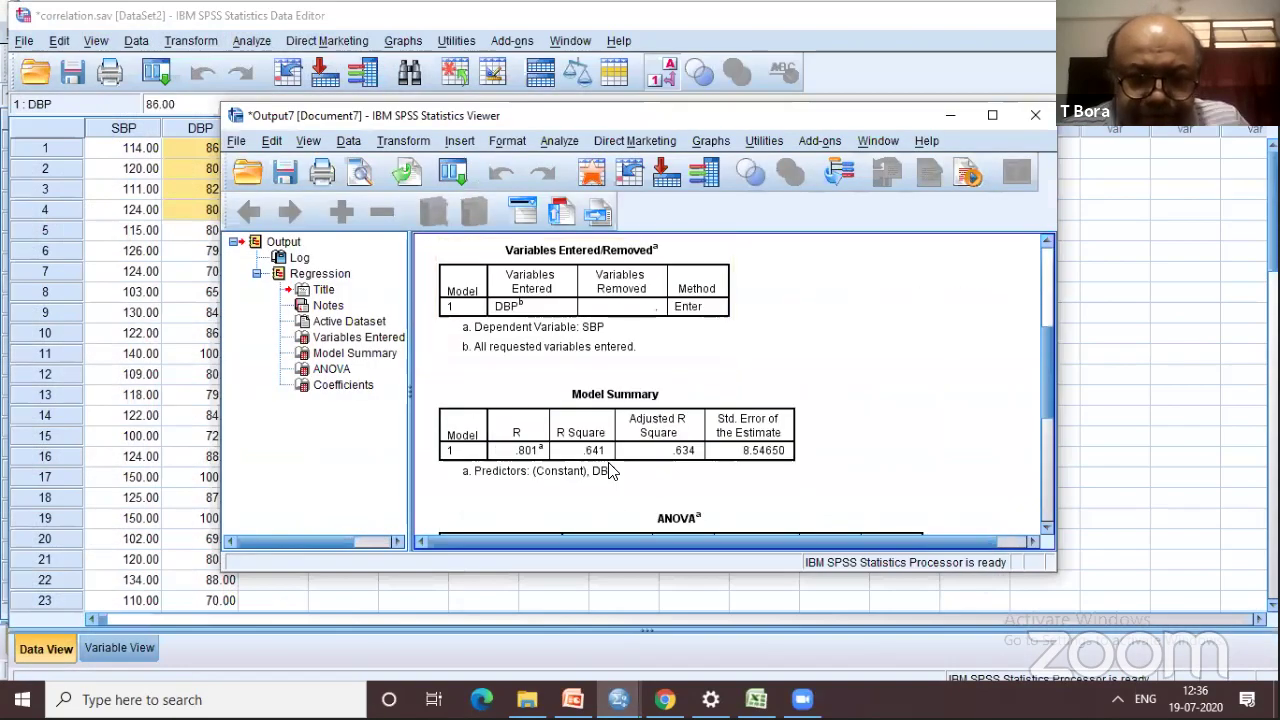
left_click(612, 472)
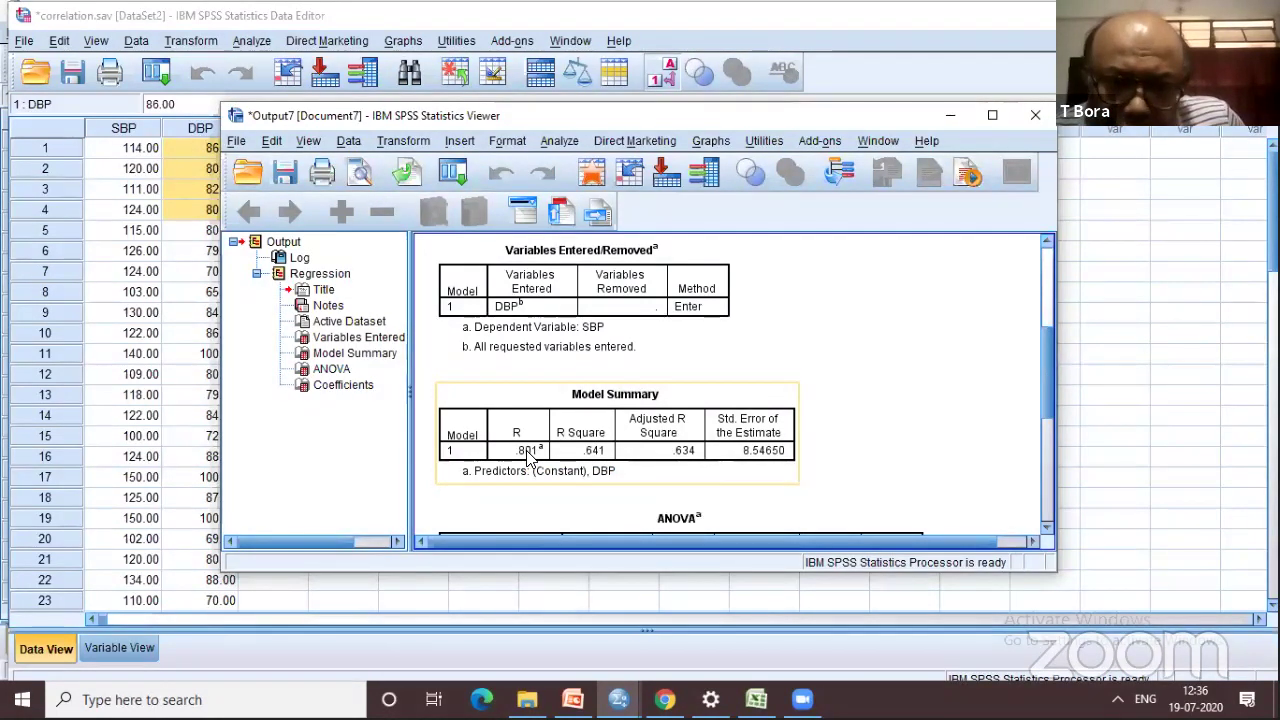
mouse_move(655, 428)
left_mouse_down()
mouse_move(550, 440)
mouse_move(585, 397)
left_mouse_up()
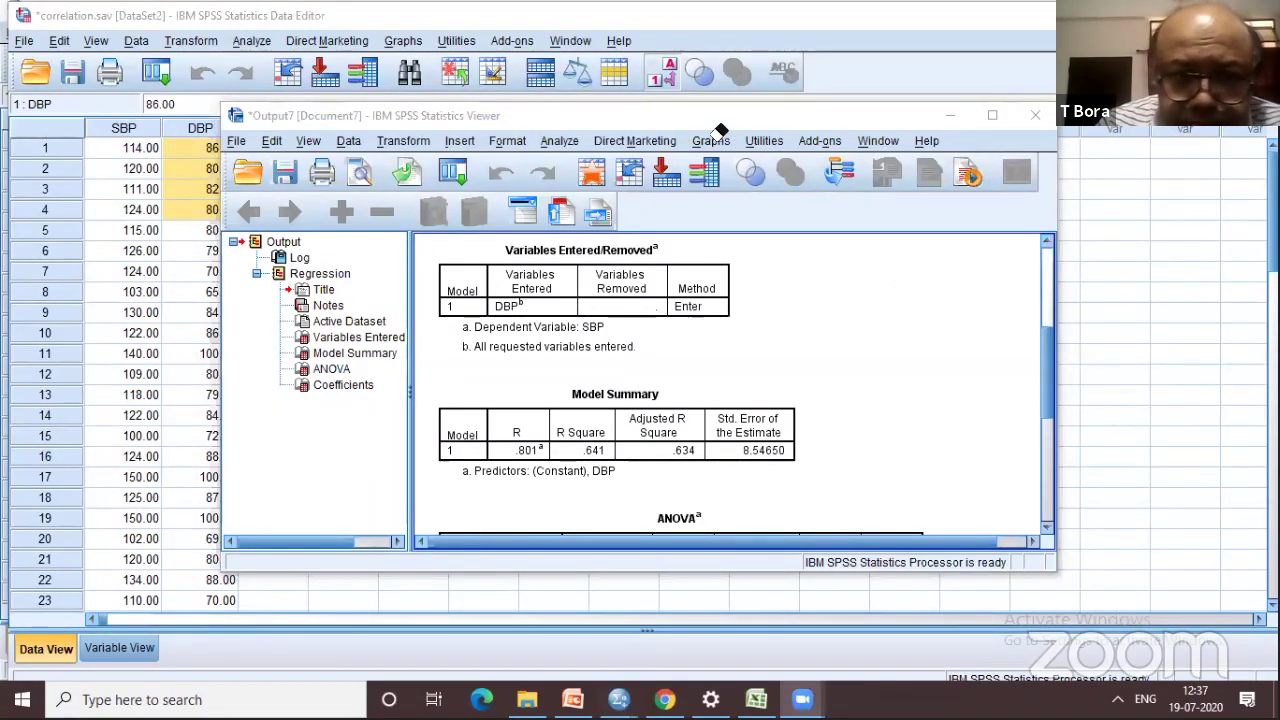
scroll(815, 377, "down", 5)
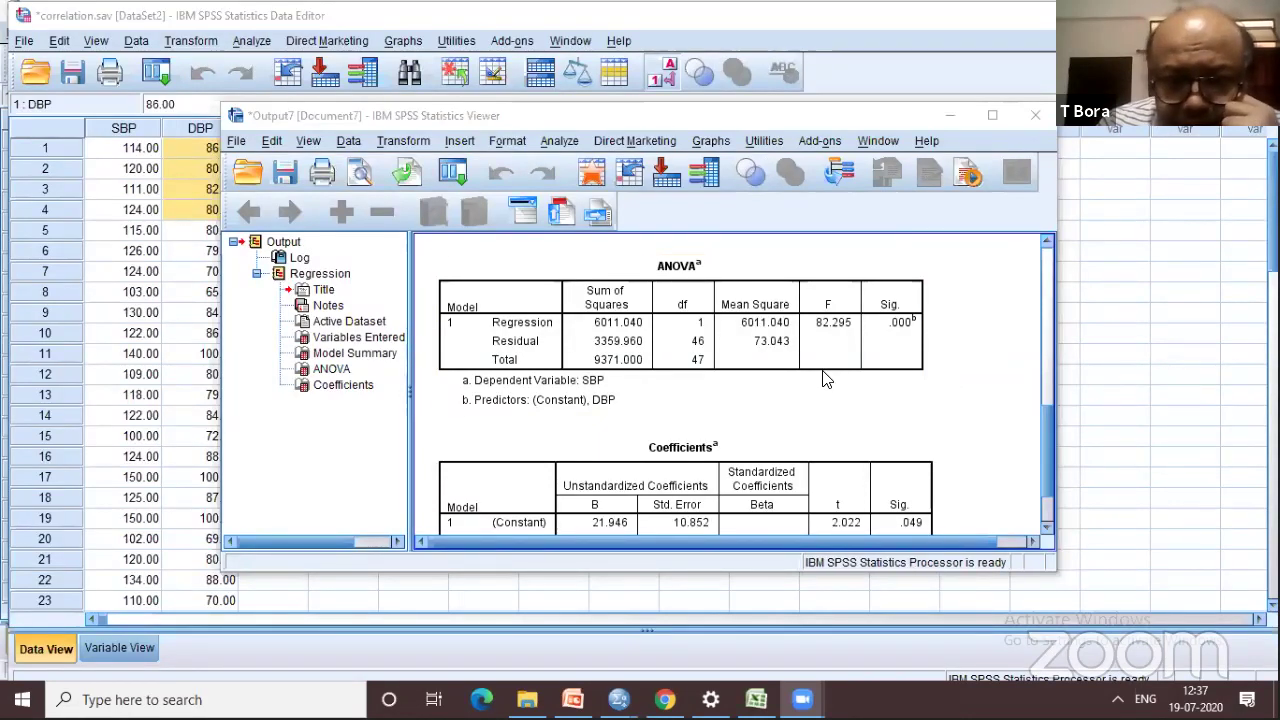
key("Down")
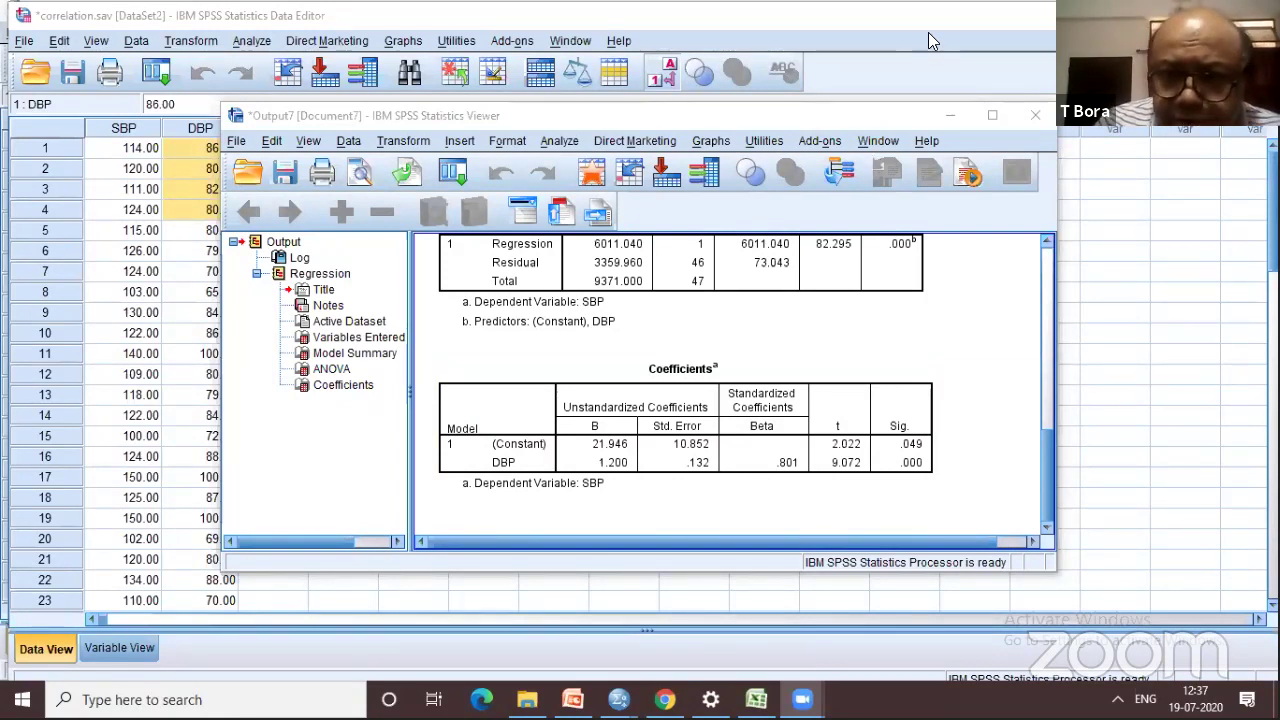
left_click(603, 426)
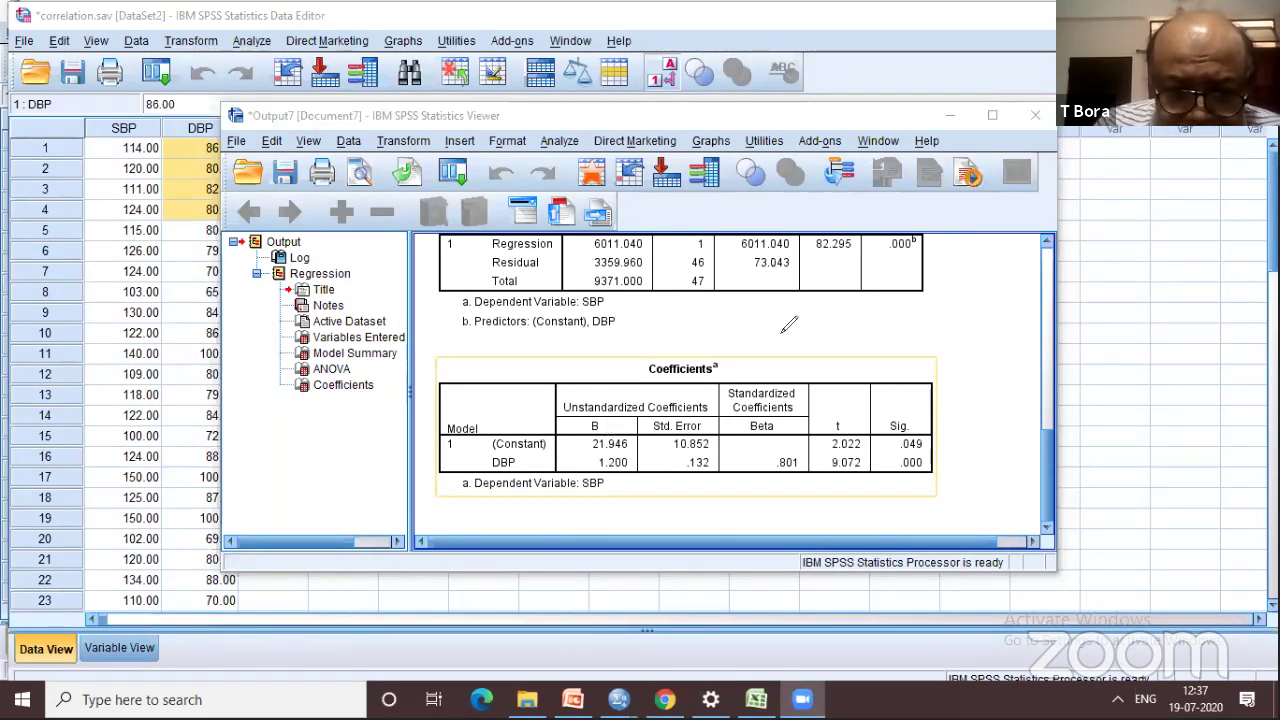
Step: Circle the B values and the t and Sig. values in the Coefficients table, also marking the Sig. value for DBP
left_click_drag(600, 410, 548, 447)
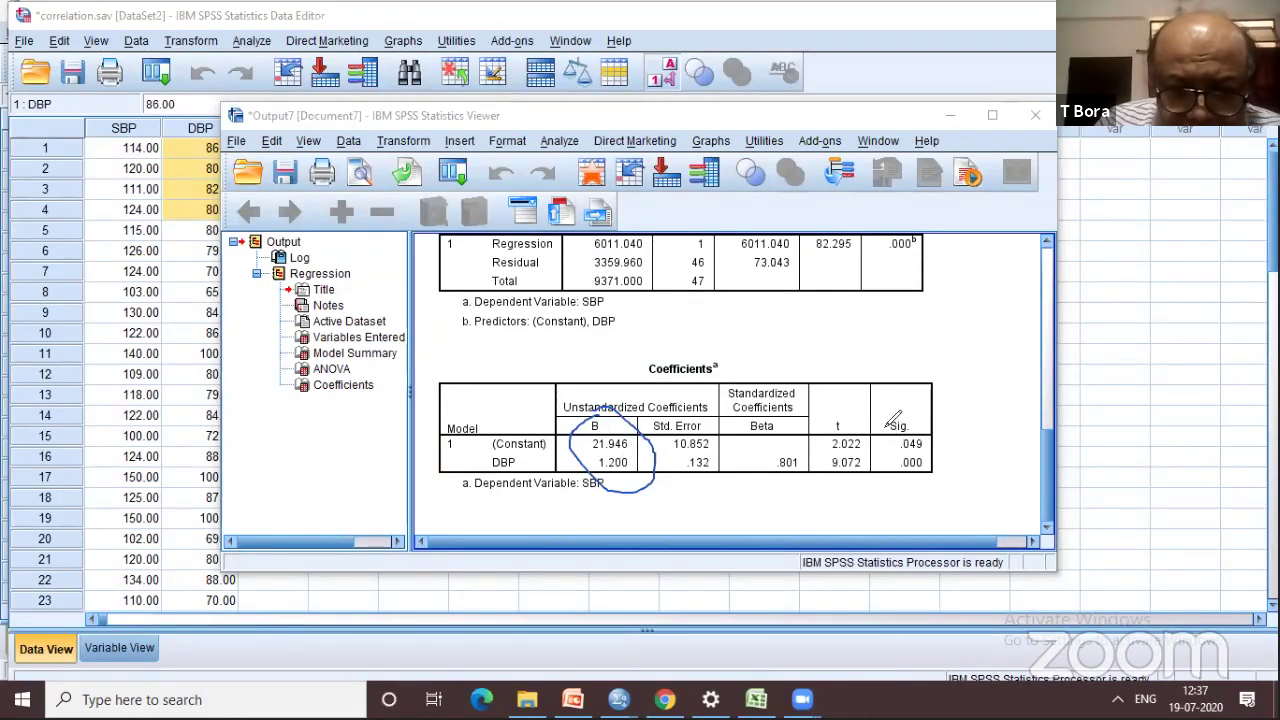
mouse_move(828, 410)
left_mouse_down()
mouse_move(847, 454)
mouse_move(928, 480)
left_mouse_up()
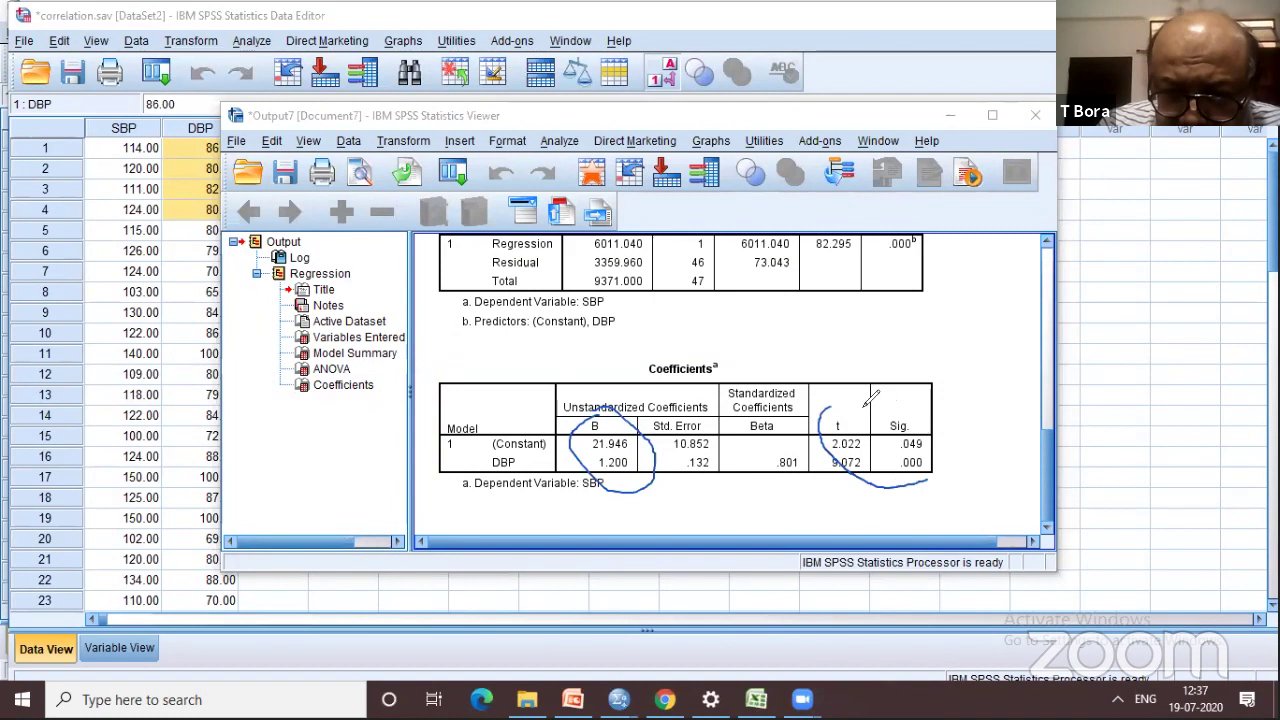
left_click_drag(842, 405, 918, 440)
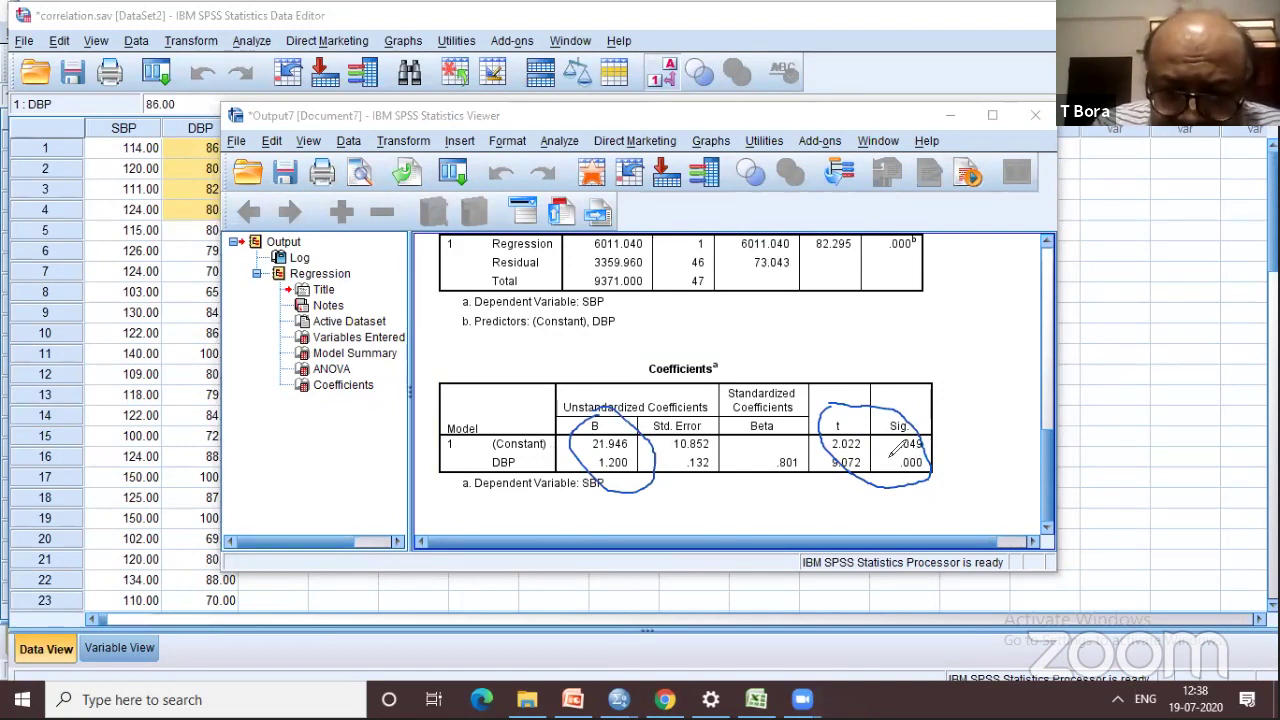
mouse_move(926, 458)
left_mouse_down()
mouse_move(888, 471)
mouse_move(940, 466)
left_mouse_up()
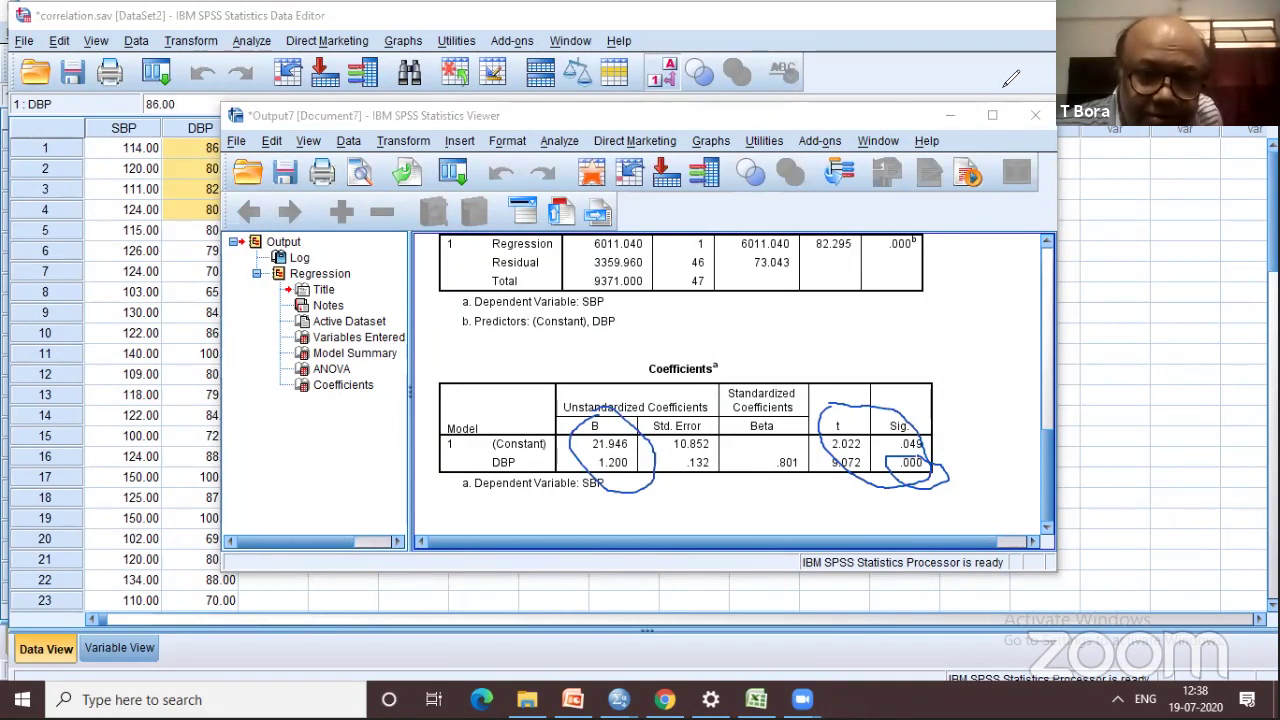
Step: Erase all the pen annotations from the Coefficients table
left_click(648, 476)
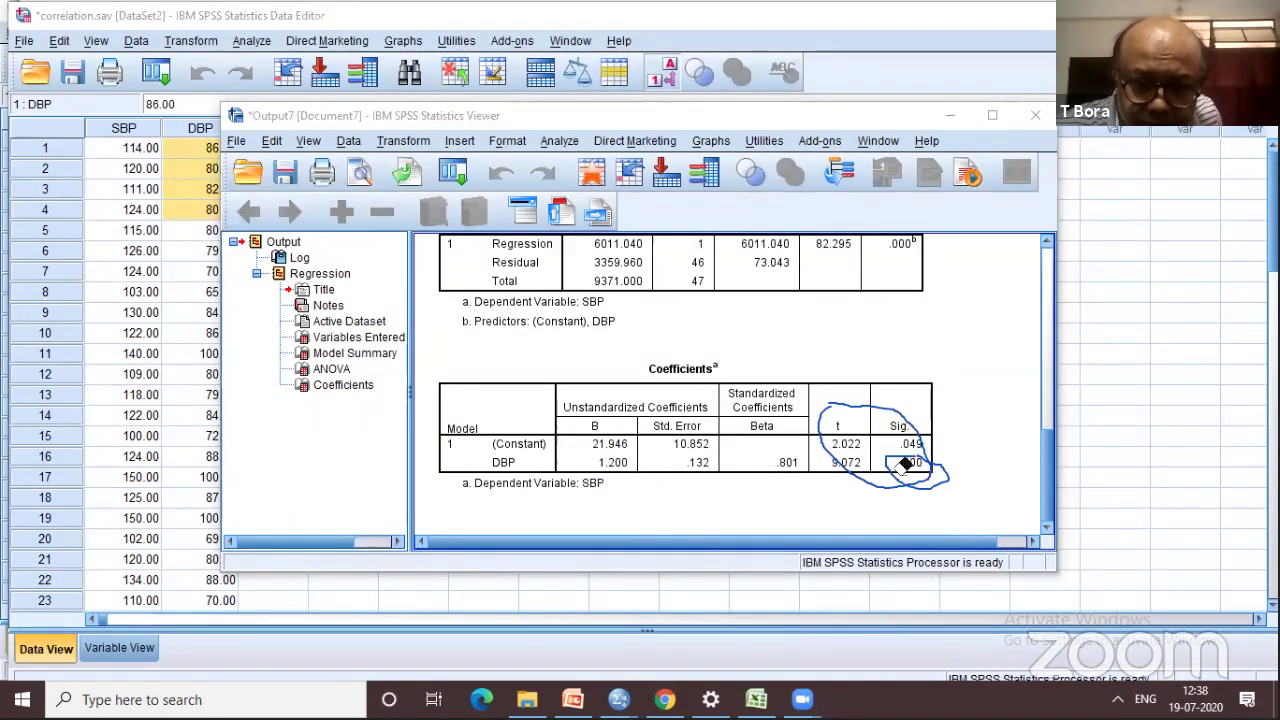
left_click(920, 443)
left_click(923, 420)
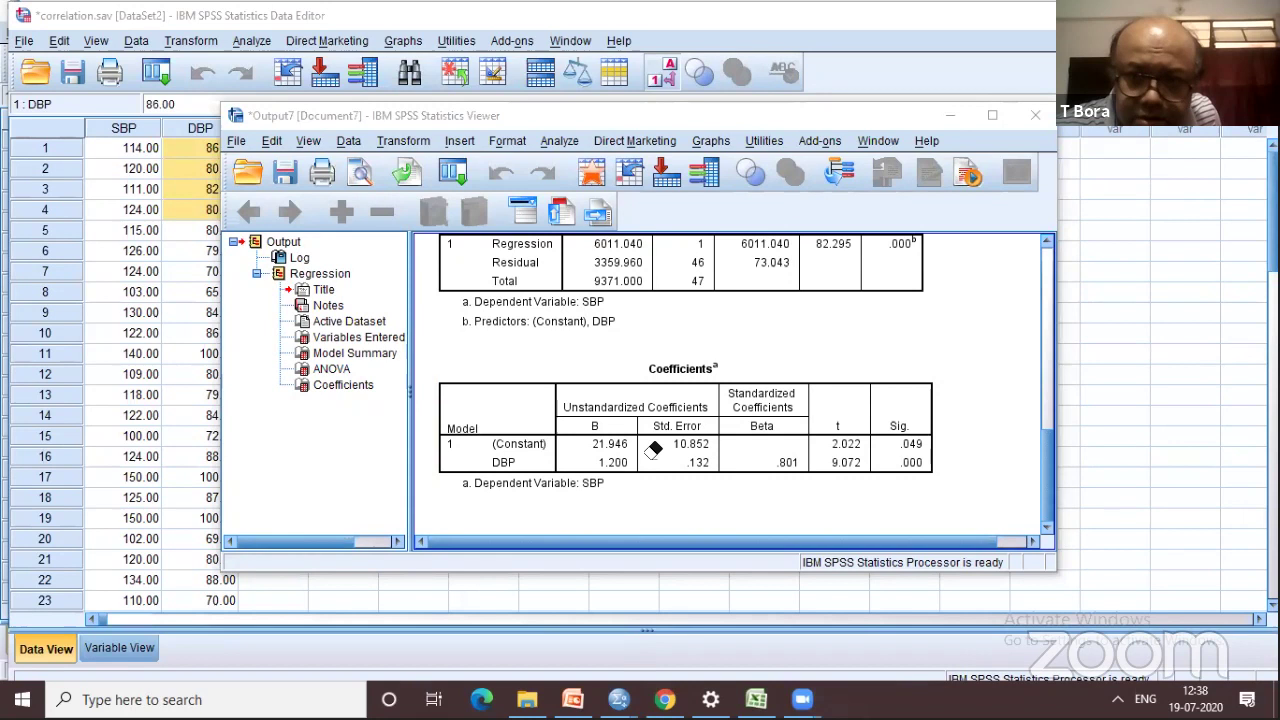
Step: Circle the B values in the Coefficients table again, keeping an inner ring only around the constant's value
mouse_move(612, 398)
left_mouse_down()
mouse_move(578, 458)
mouse_move(672, 470)
mouse_move(615, 388)
left_mouse_up()
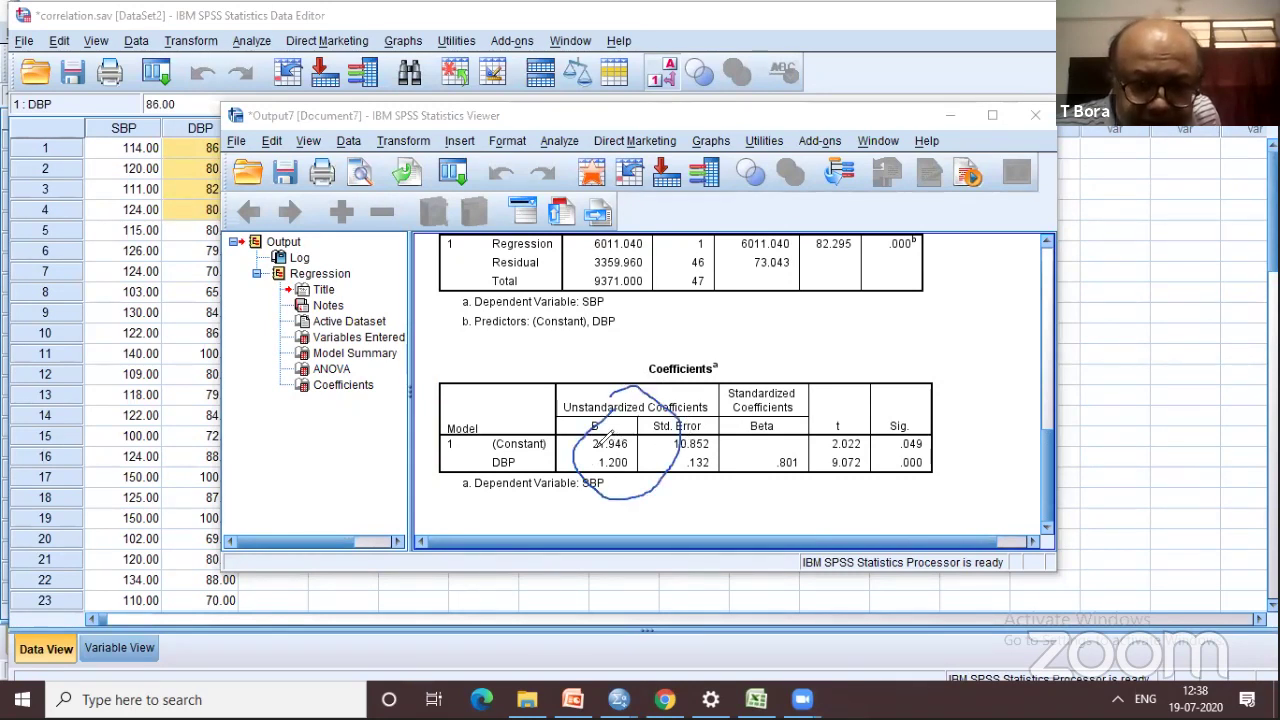
mouse_move(596, 452)
left_mouse_down()
mouse_move(640, 457)
mouse_move(645, 433)
mouse_move(604, 454)
mouse_move(617, 476)
mouse_move(652, 478)
mouse_move(652, 451)
mouse_move(609, 448)
mouse_move(637, 422)
left_mouse_up()
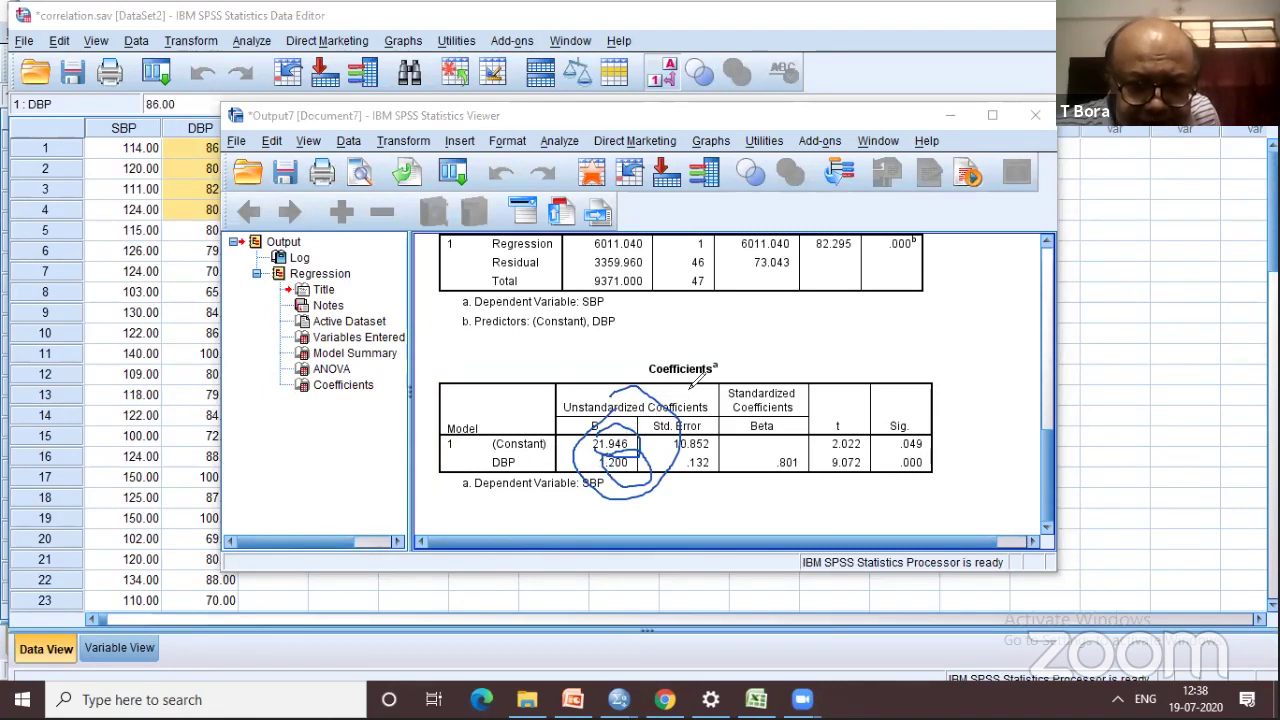
left_click(628, 468)
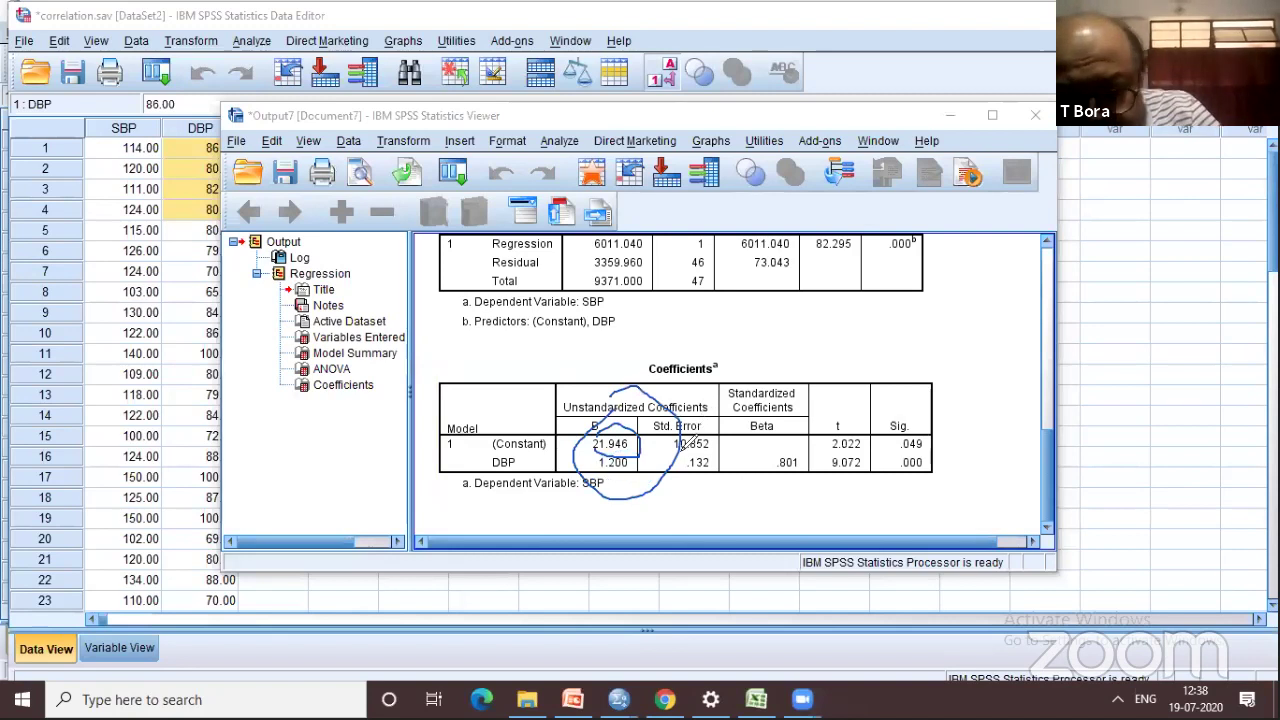
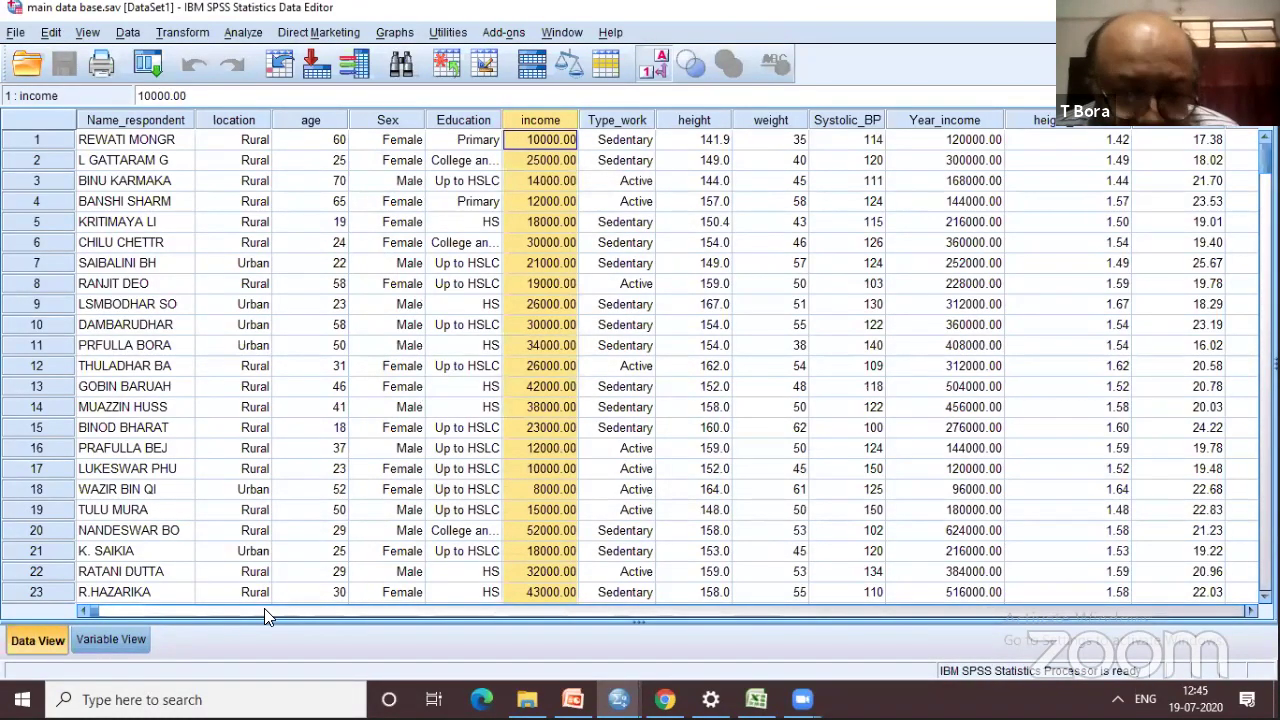
Step: Examine the coded SBP variable and the first five Systolic_BP values in the main data base
left_click(504, 612)
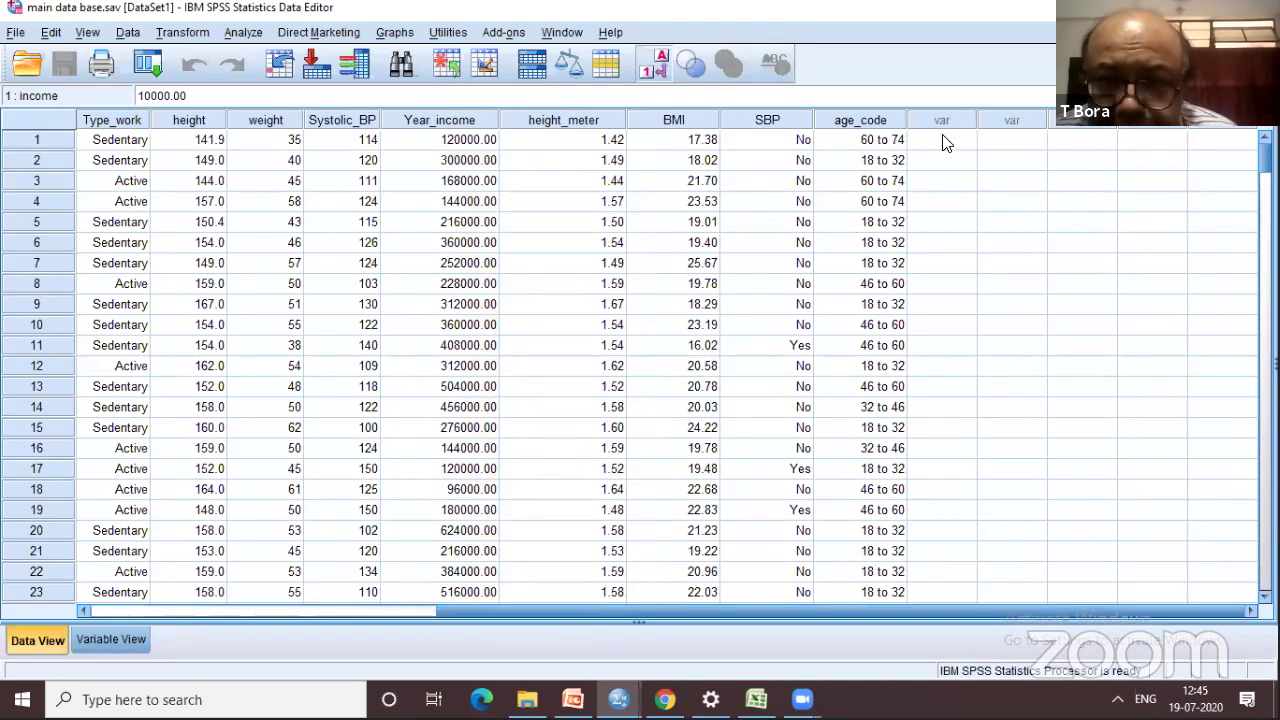
left_click(793, 146)
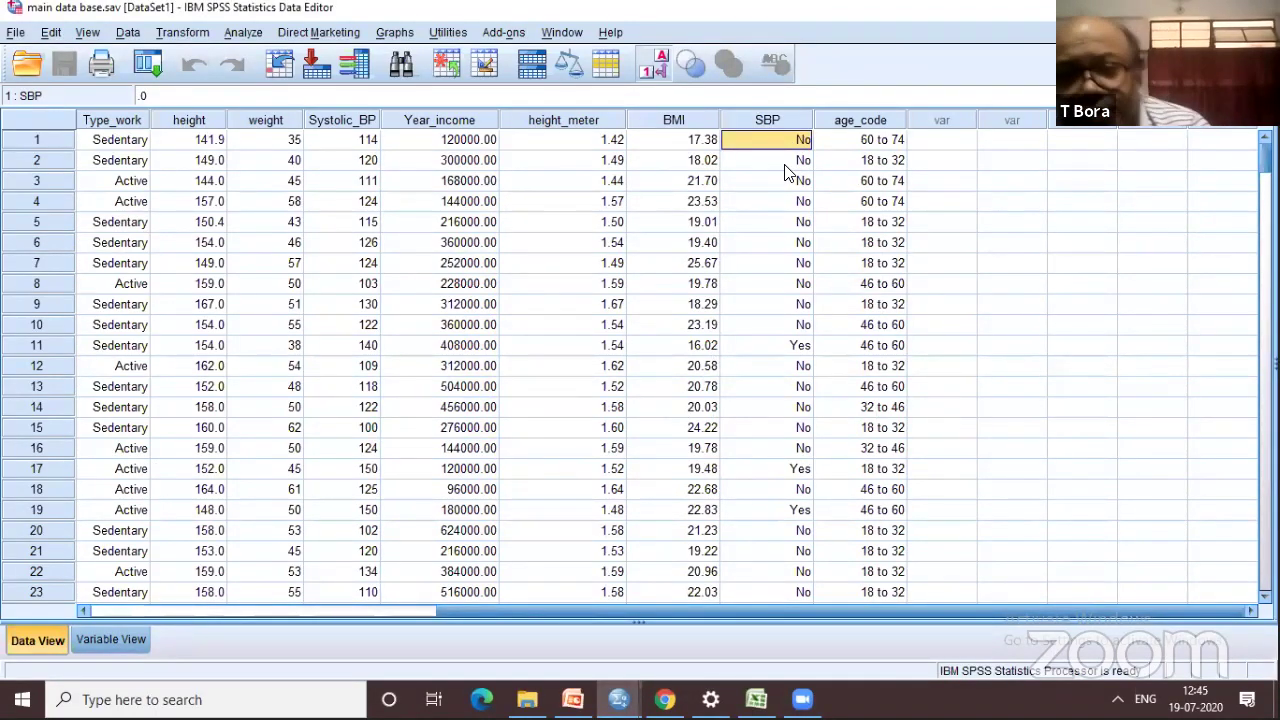
left_click(352, 145)
left_click(358, 162)
left_click(364, 182)
left_click(366, 203)
left_click(363, 224)
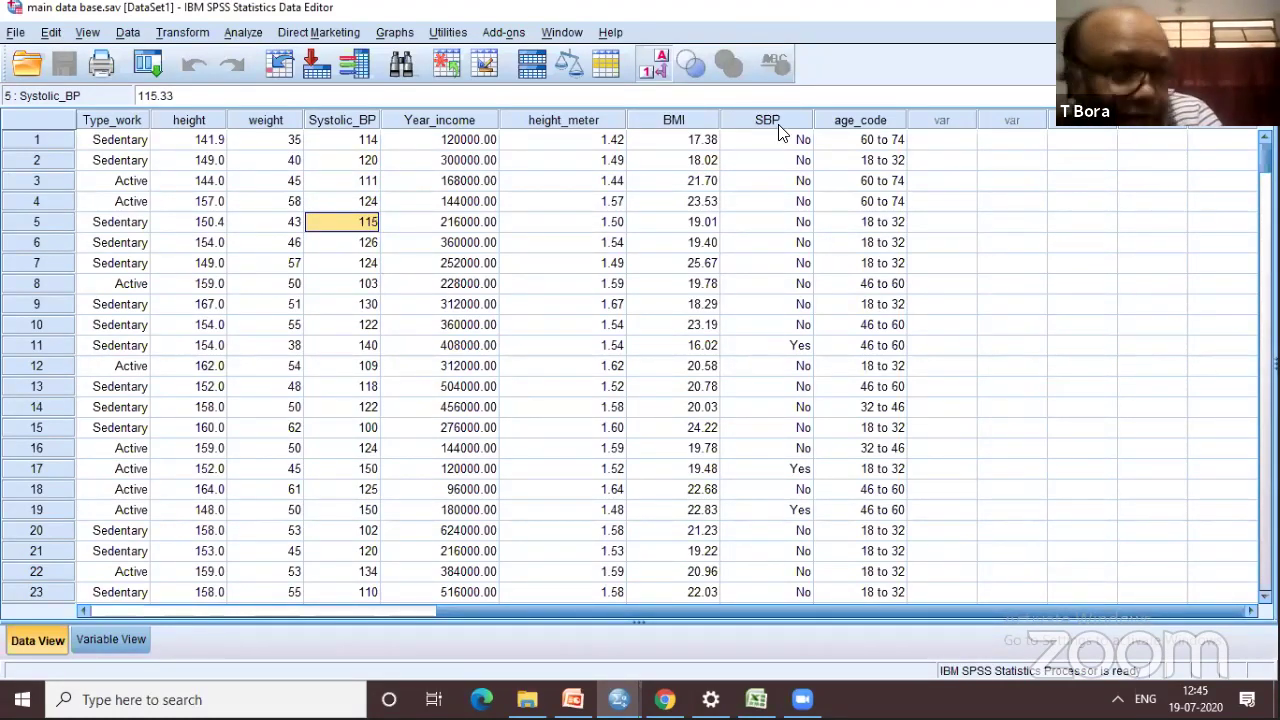
left_click(746, 122)
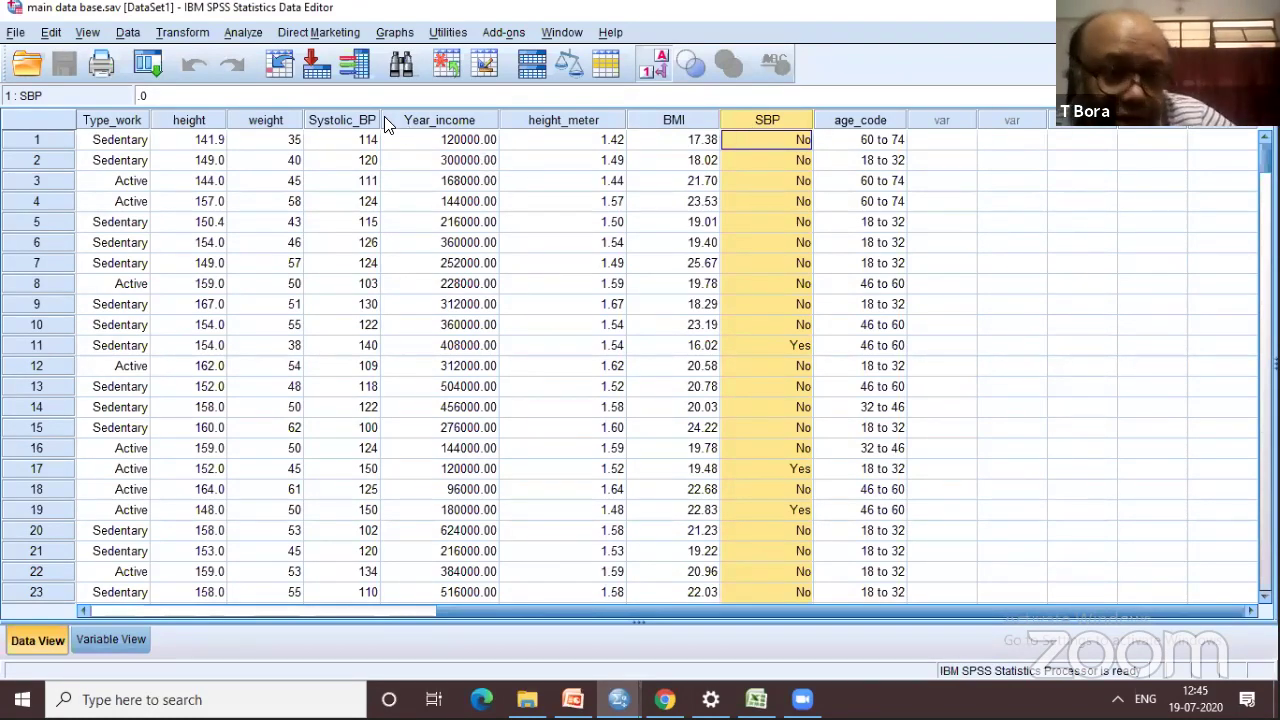
Step: Compare the Systolic_BP measurements of the first 18 cases with their Yes/No coding in SBP, including case 11
left_click(350, 145)
left_click_drag(350, 148, 345, 490)
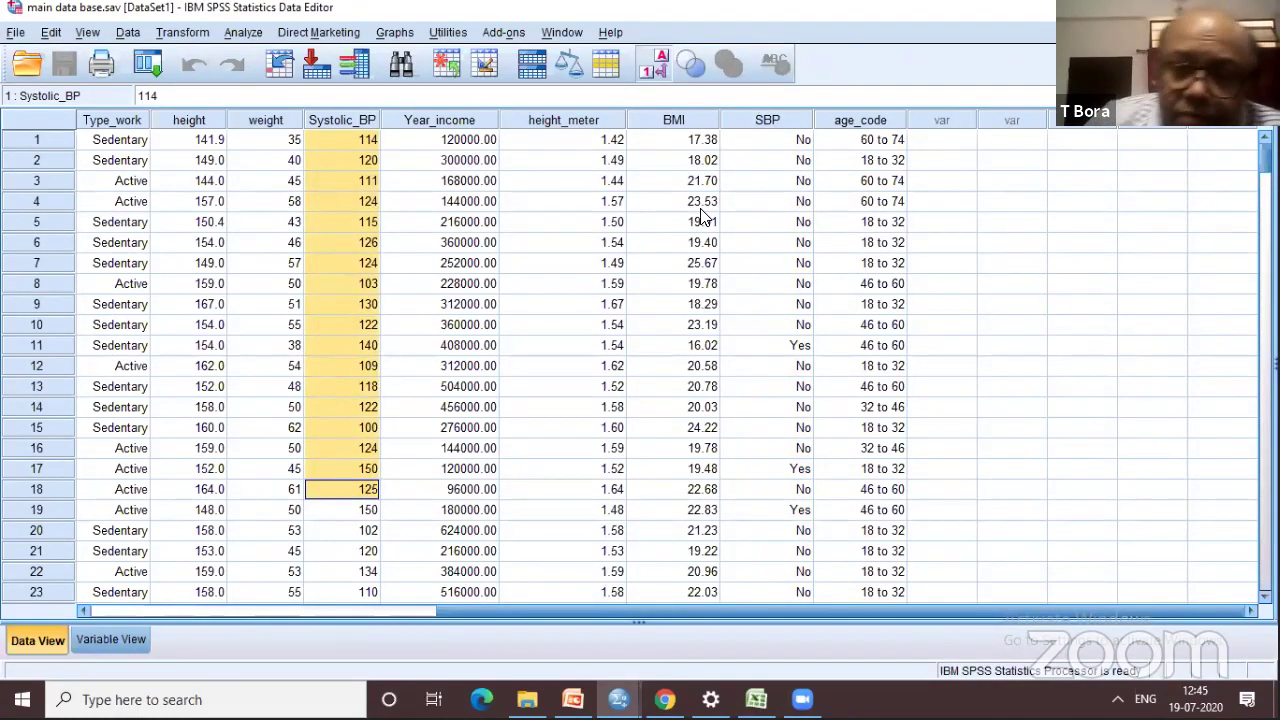
left_click(762, 145)
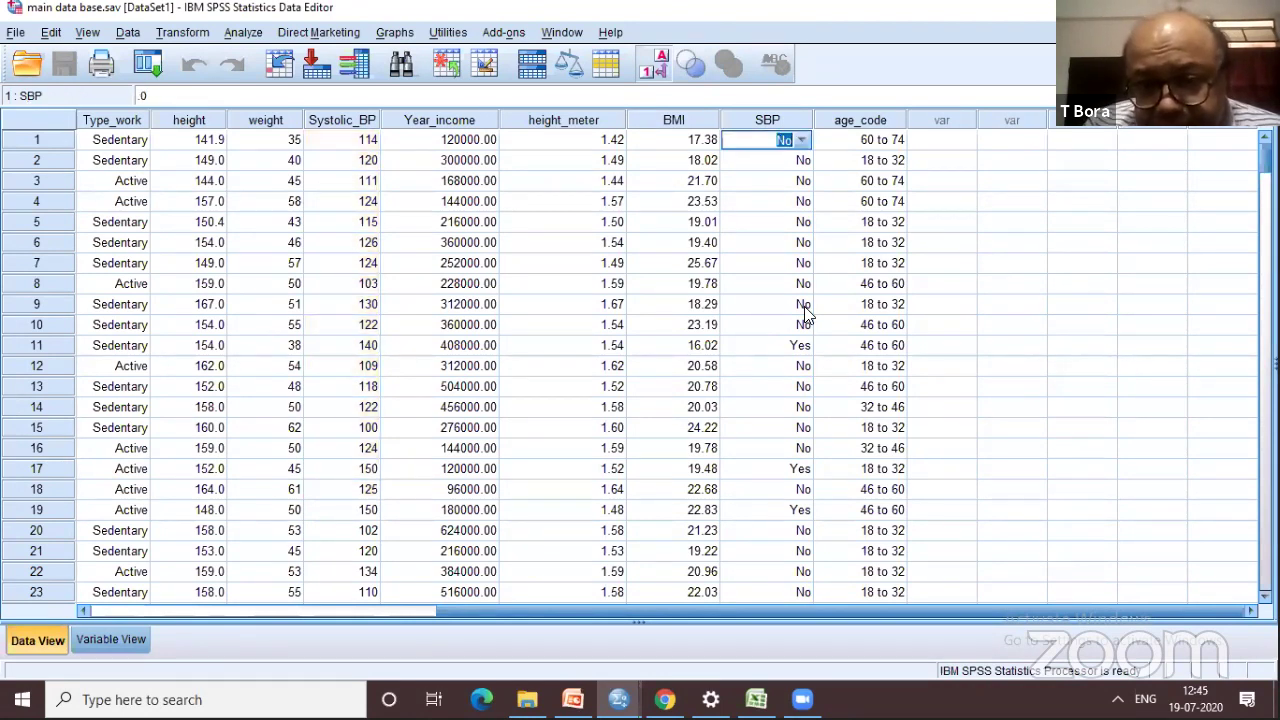
left_click(806, 352)
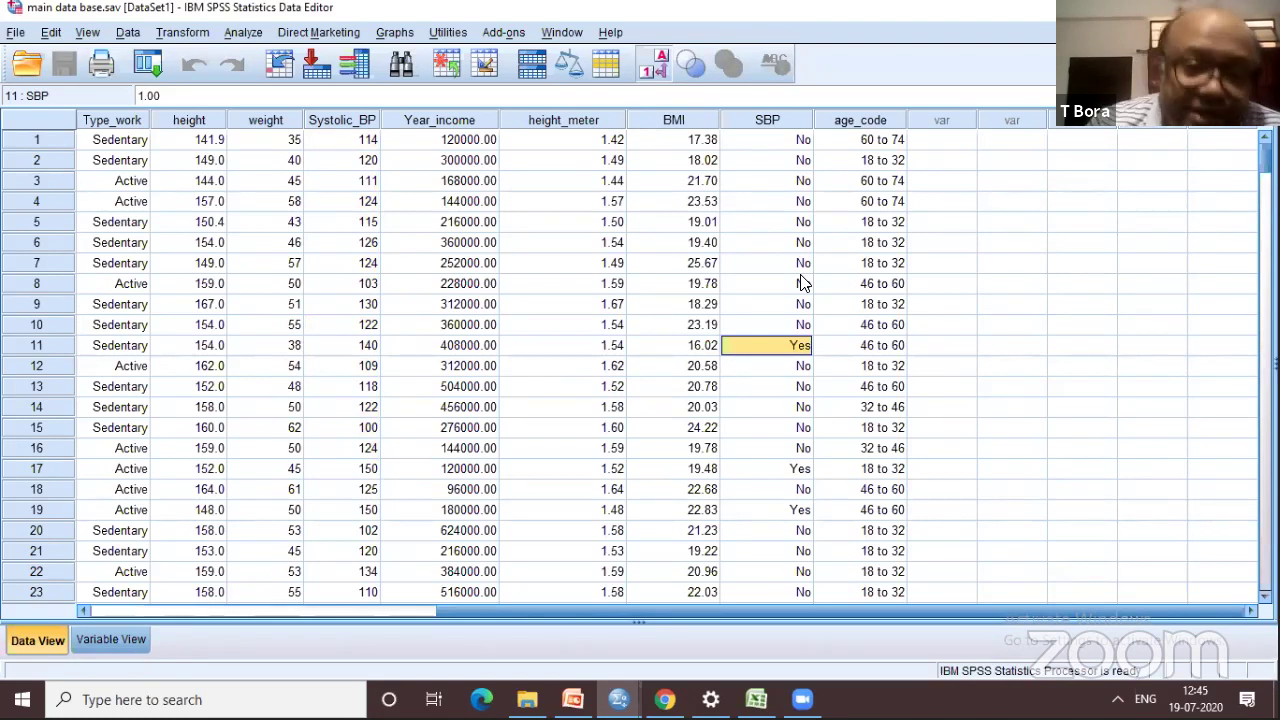
left_click(348, 120)
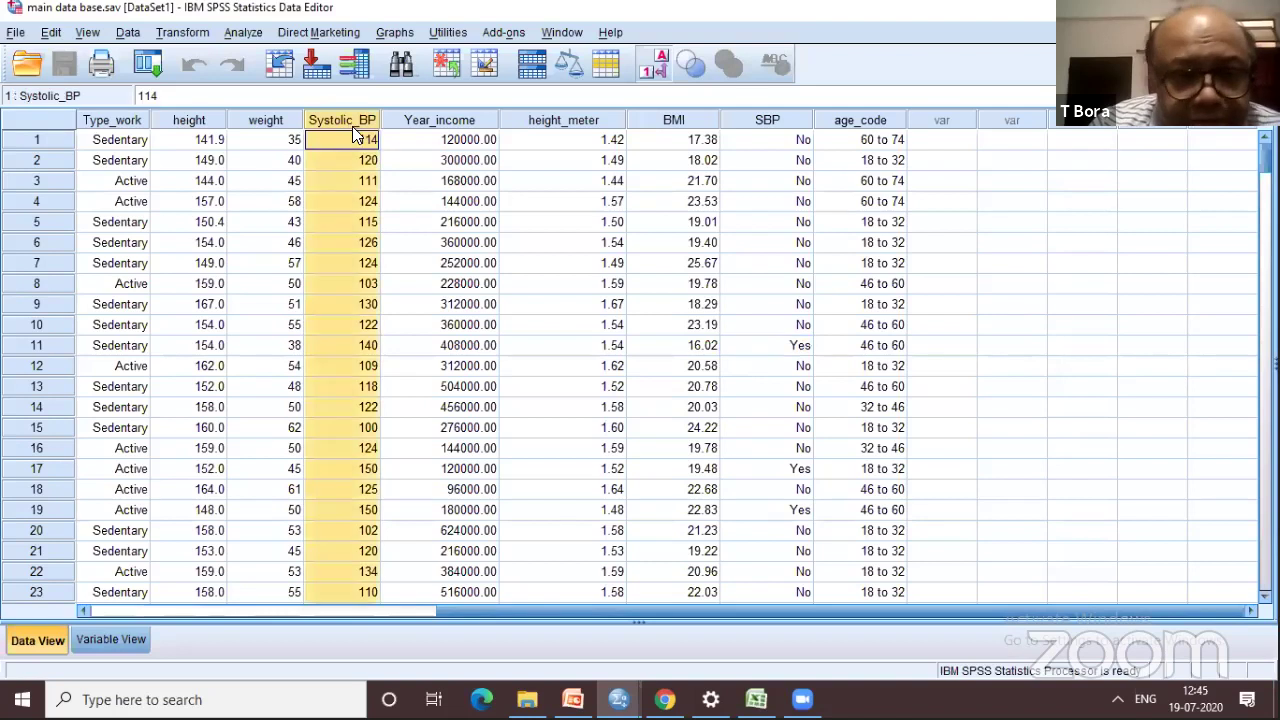
left_click(358, 142)
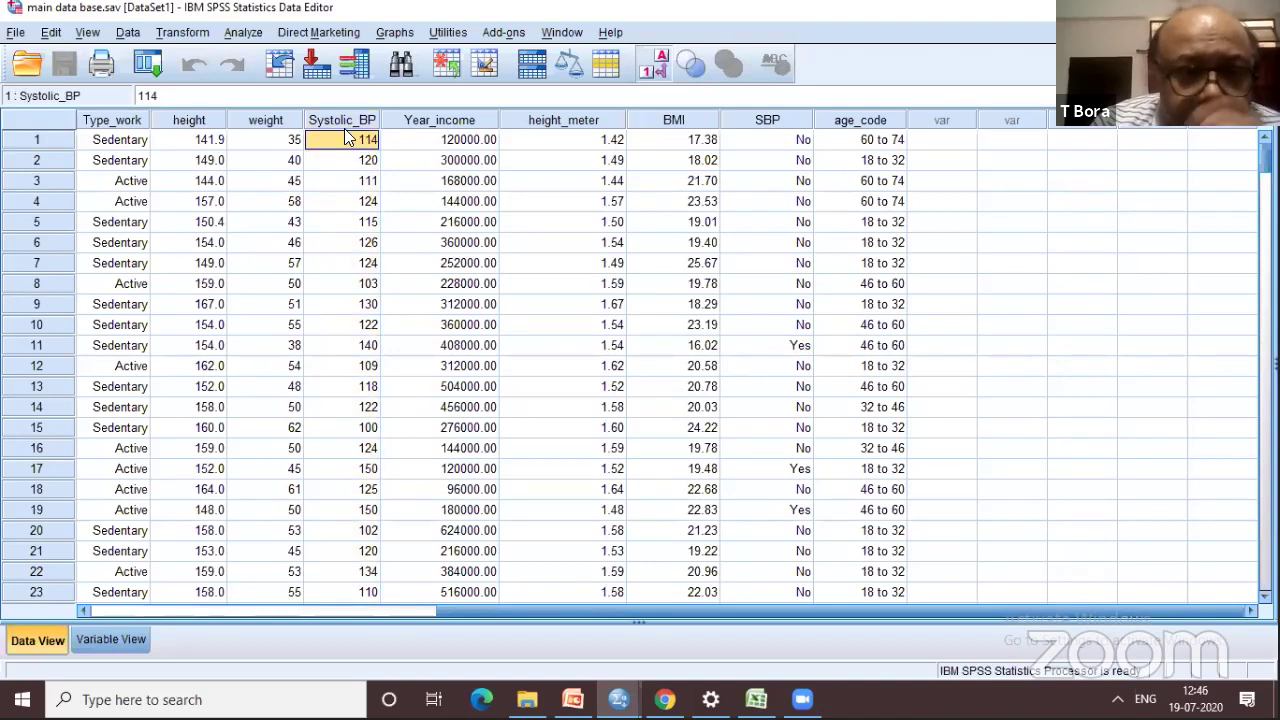
Step: Start a Linear Regression with Systolic BP as the dependent variable
left_click(243, 32)
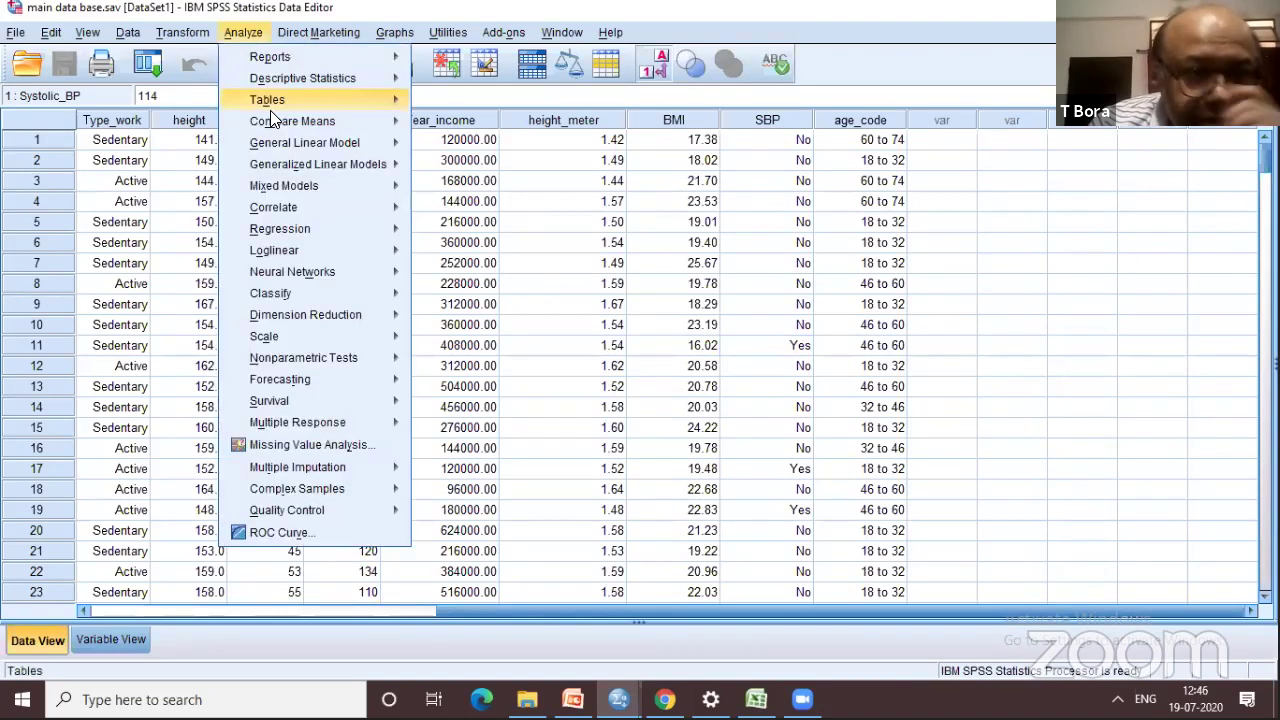
mouse_move(310, 230)
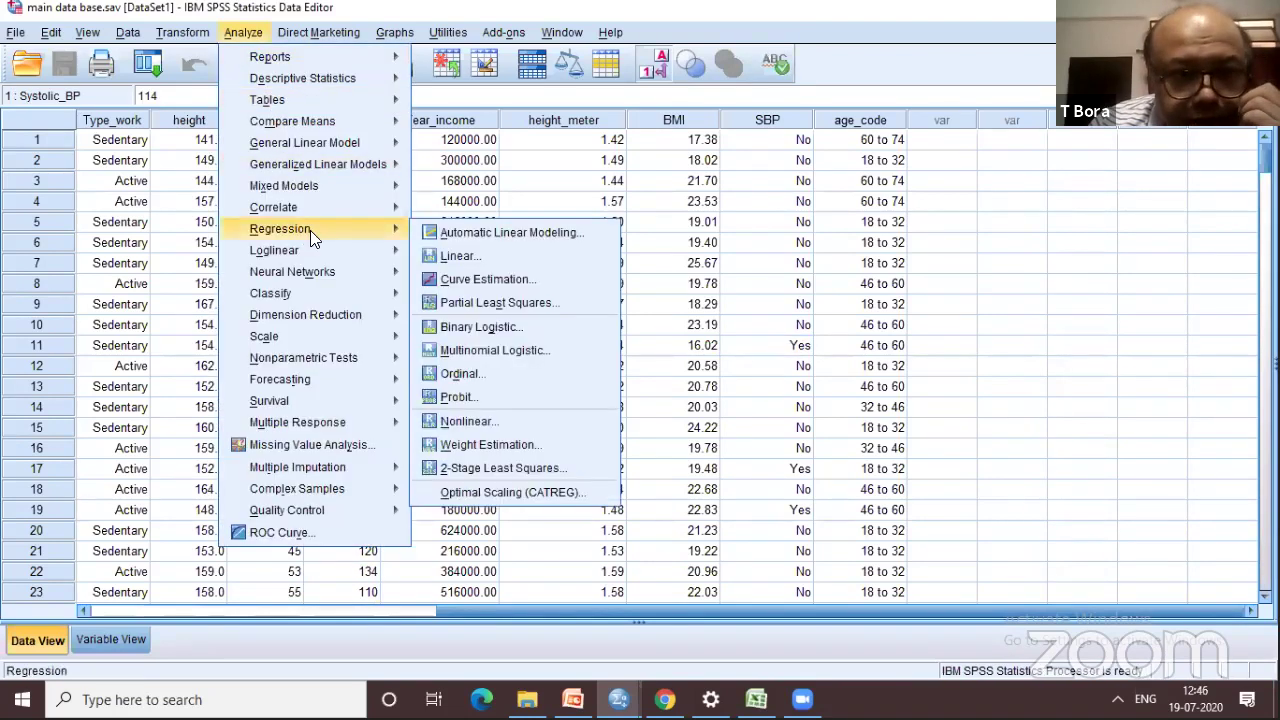
left_click(455, 258)
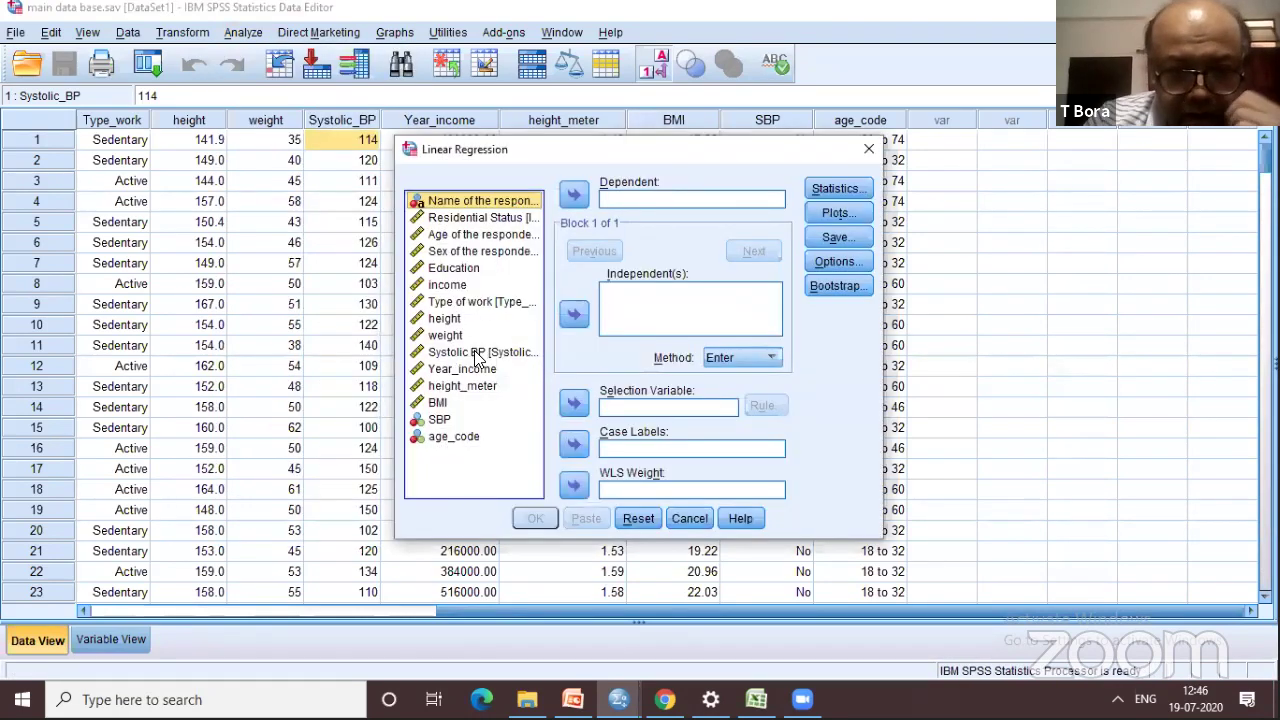
left_click(477, 354)
left_click(573, 194)
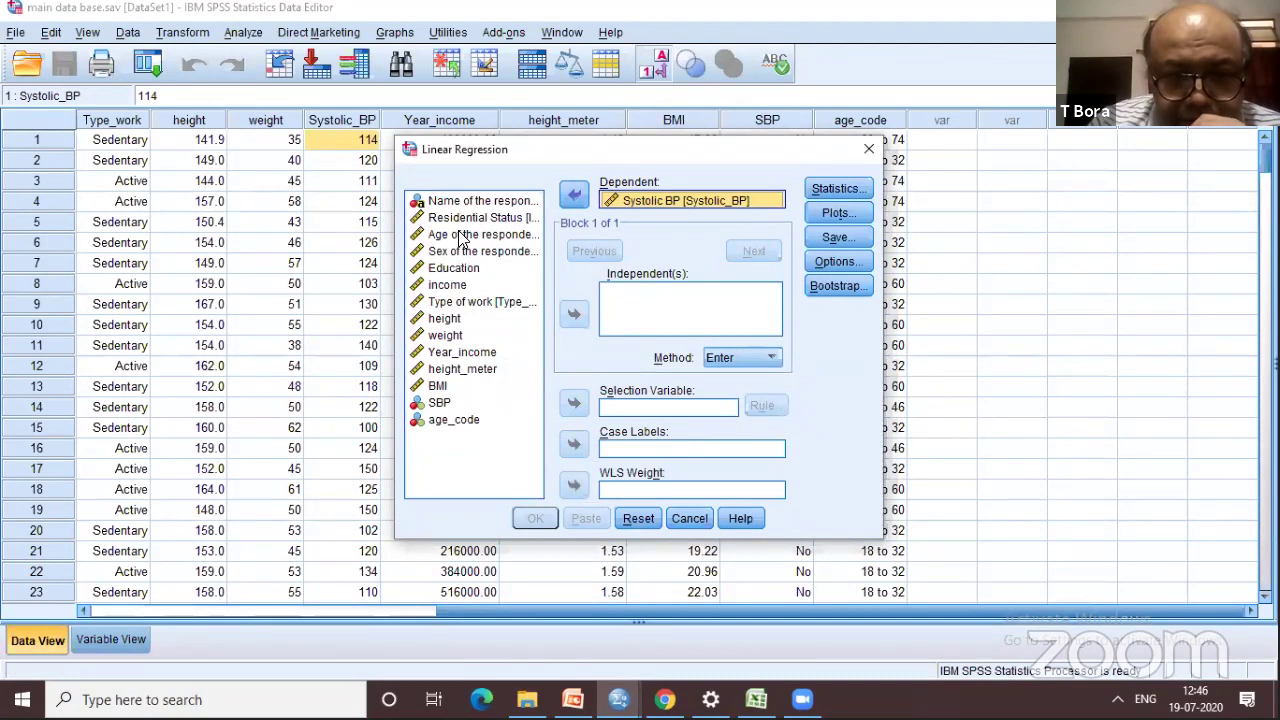
Step: Add age of the respondent, income, BMI and sex of the respondent as independent variables, keeping the Enter method
left_click(460, 237)
left_click(573, 313)
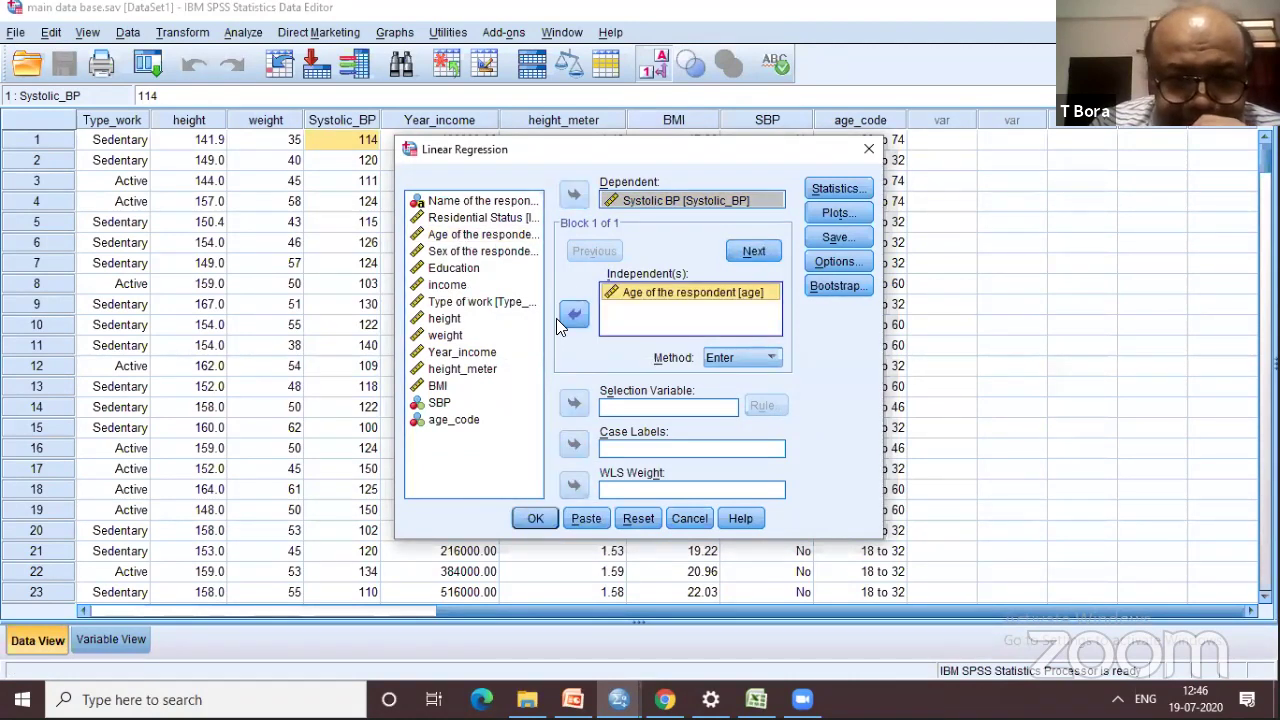
double_click(447, 284)
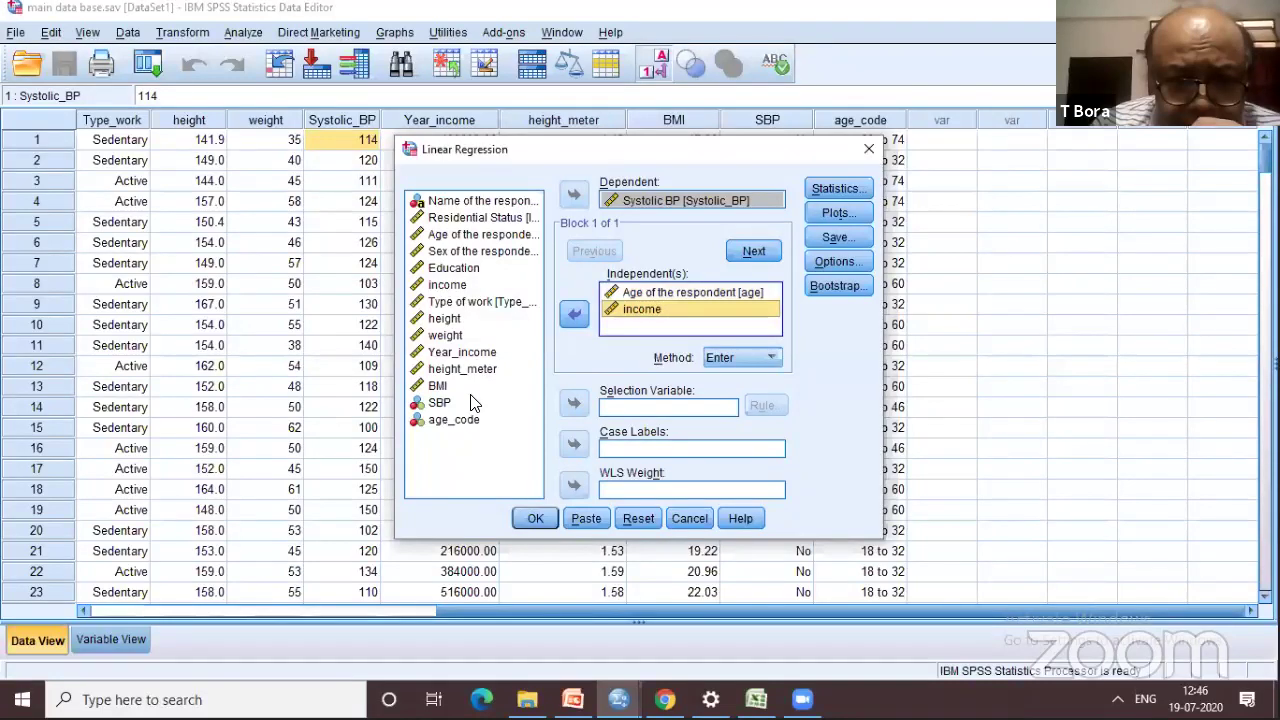
left_click(438, 386)
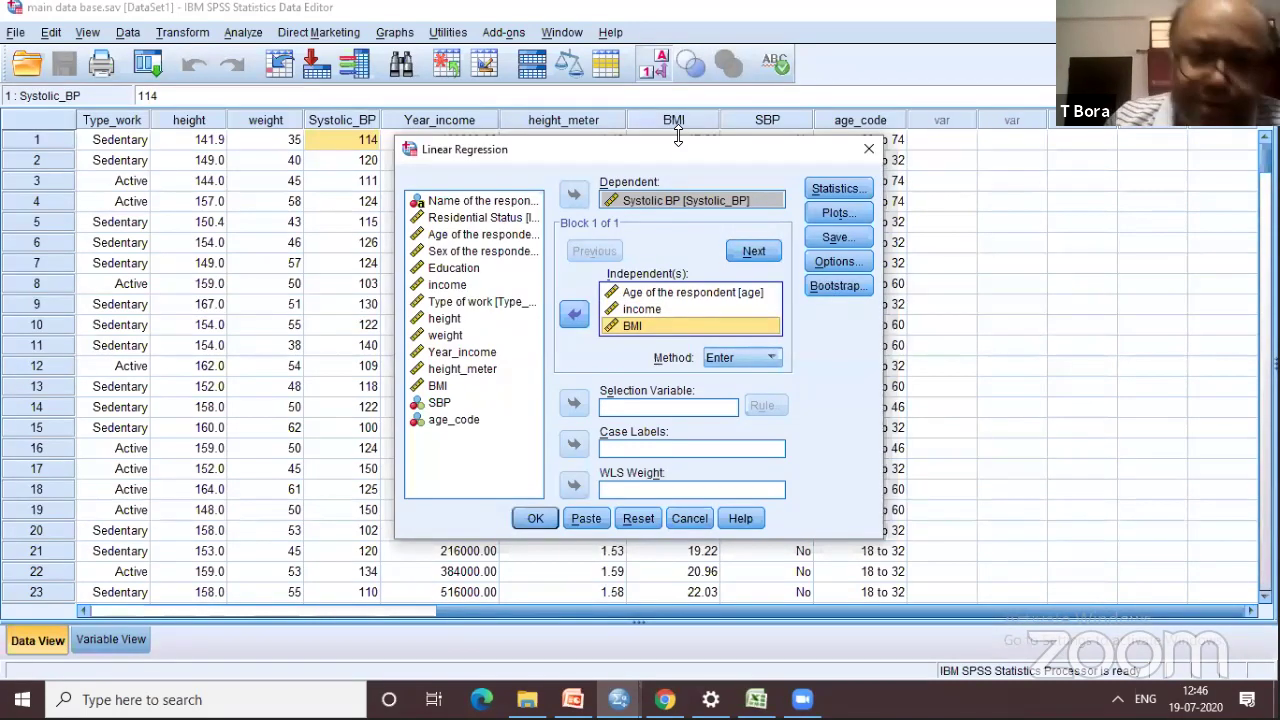
left_click(717, 203)
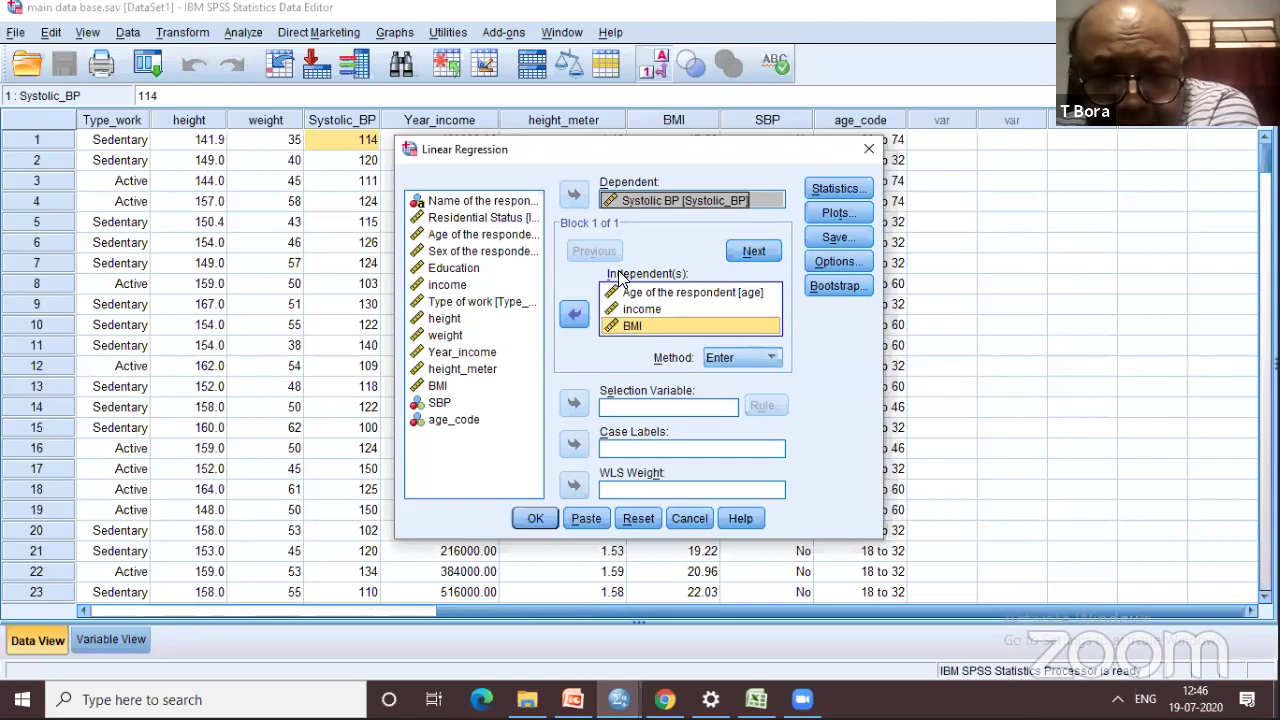
left_click(503, 253)
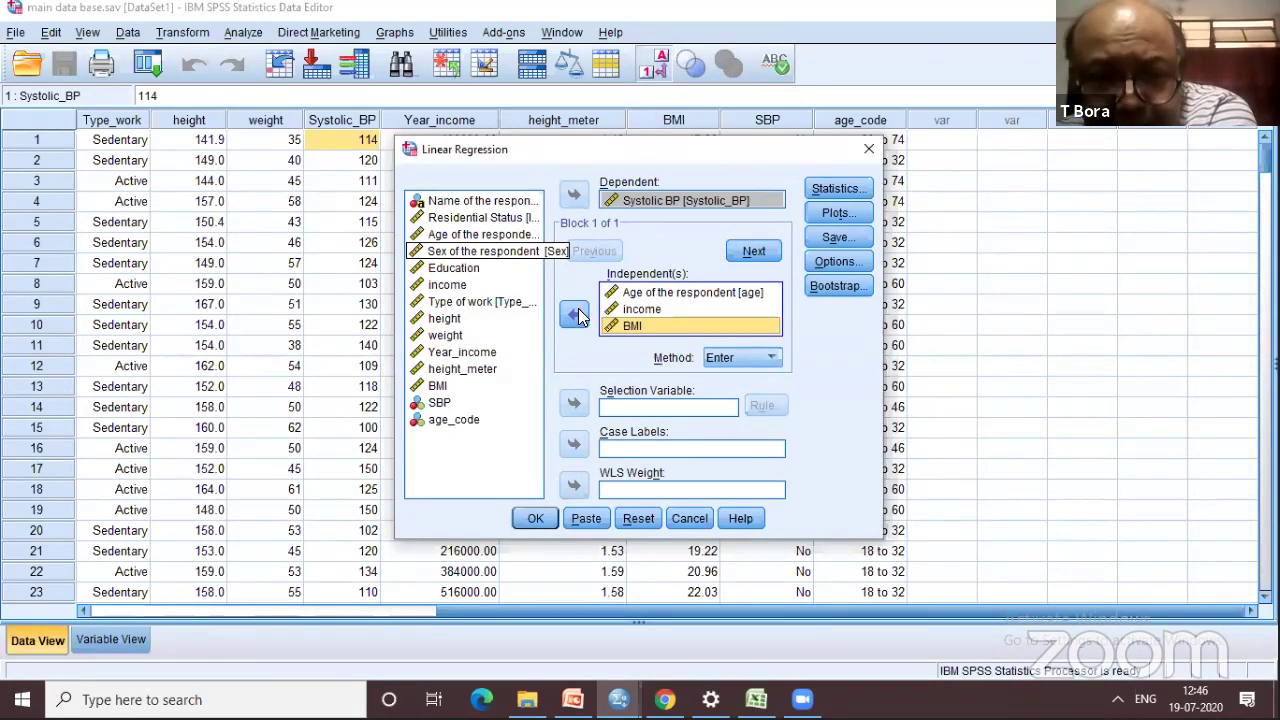
left_click(575, 314)
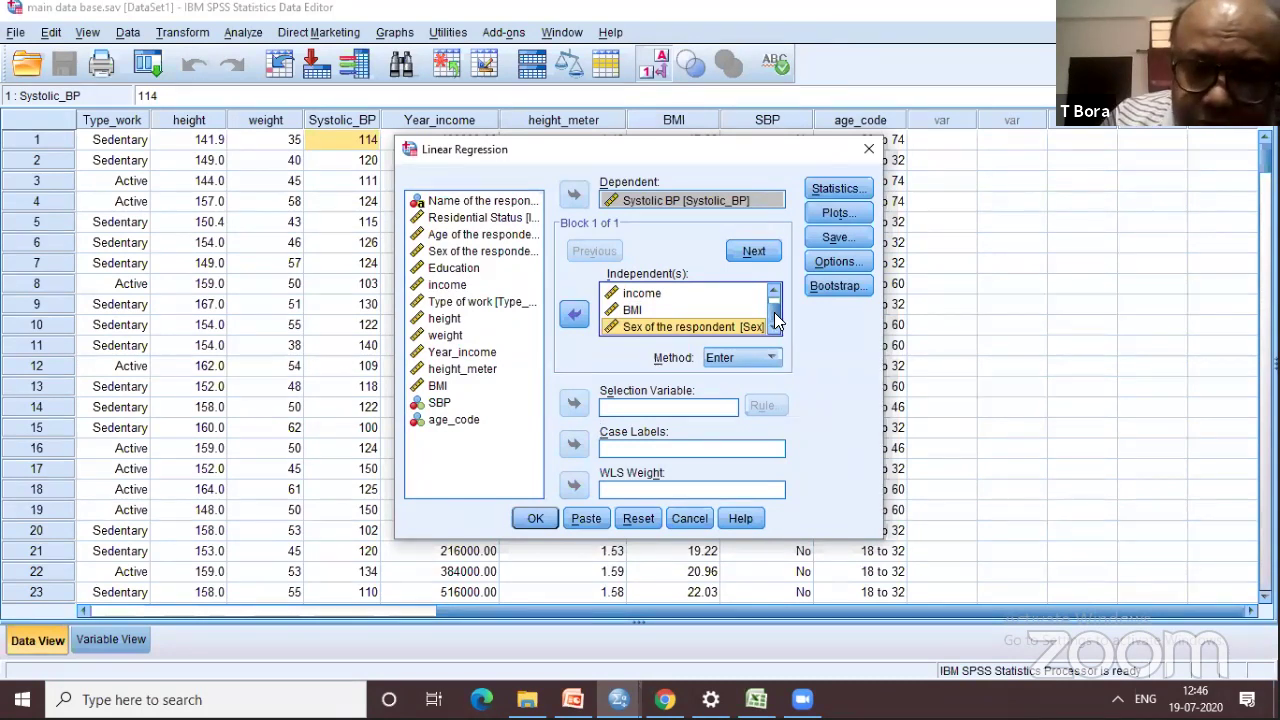
scroll(776, 300, "up", 1)
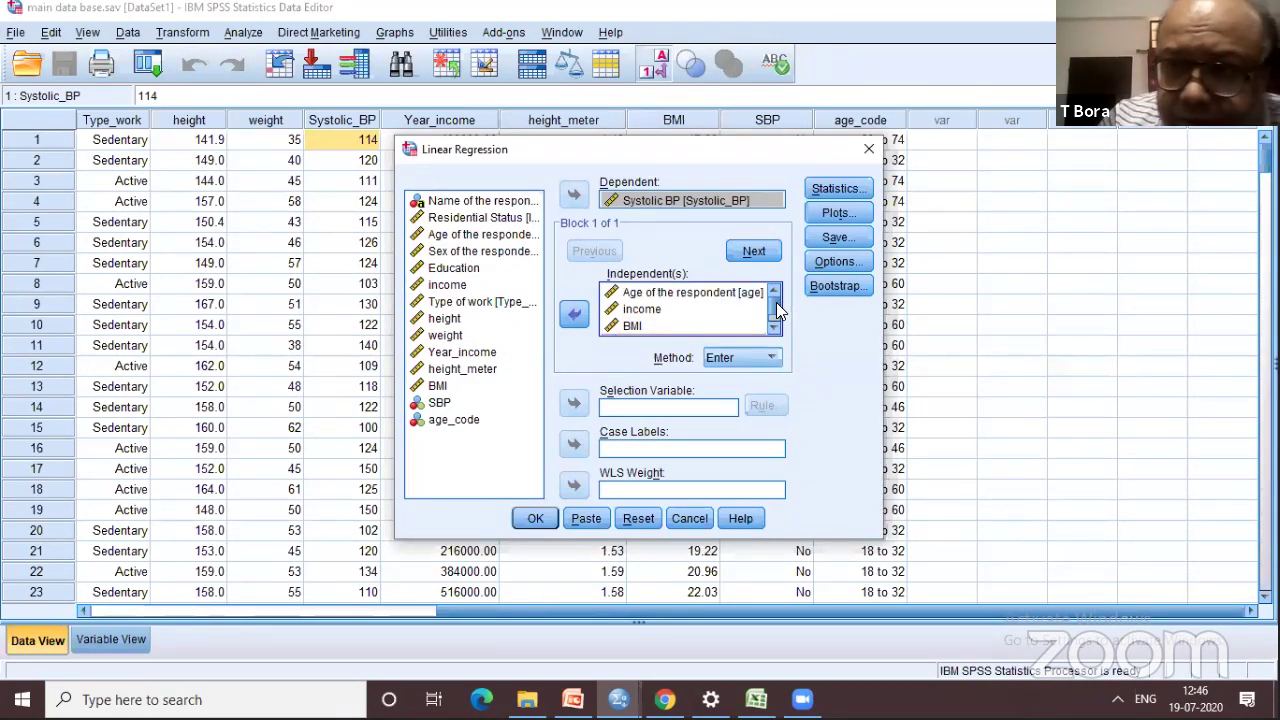
Step: Run the multiple regression and bring up its Model Summary table in the output viewer
left_click(546, 516)
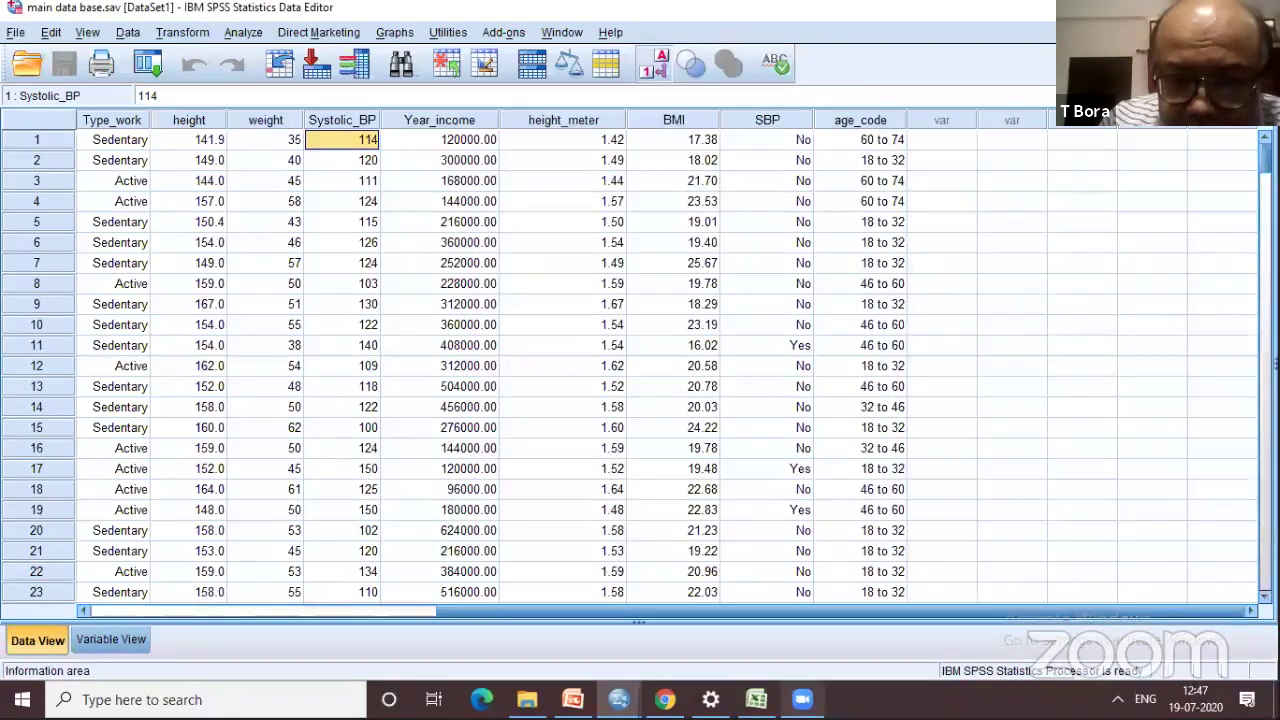
mouse_move(618, 699)
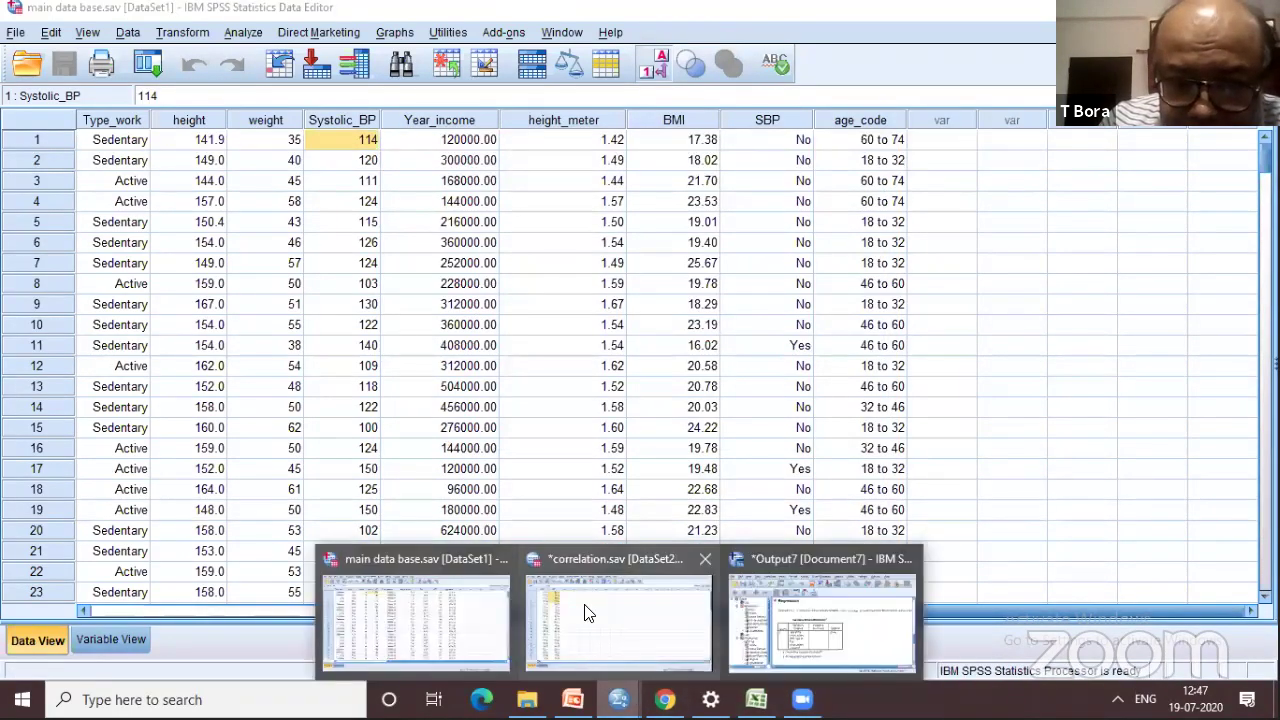
left_click(802, 610)
scroll(734, 449, "down", 3)
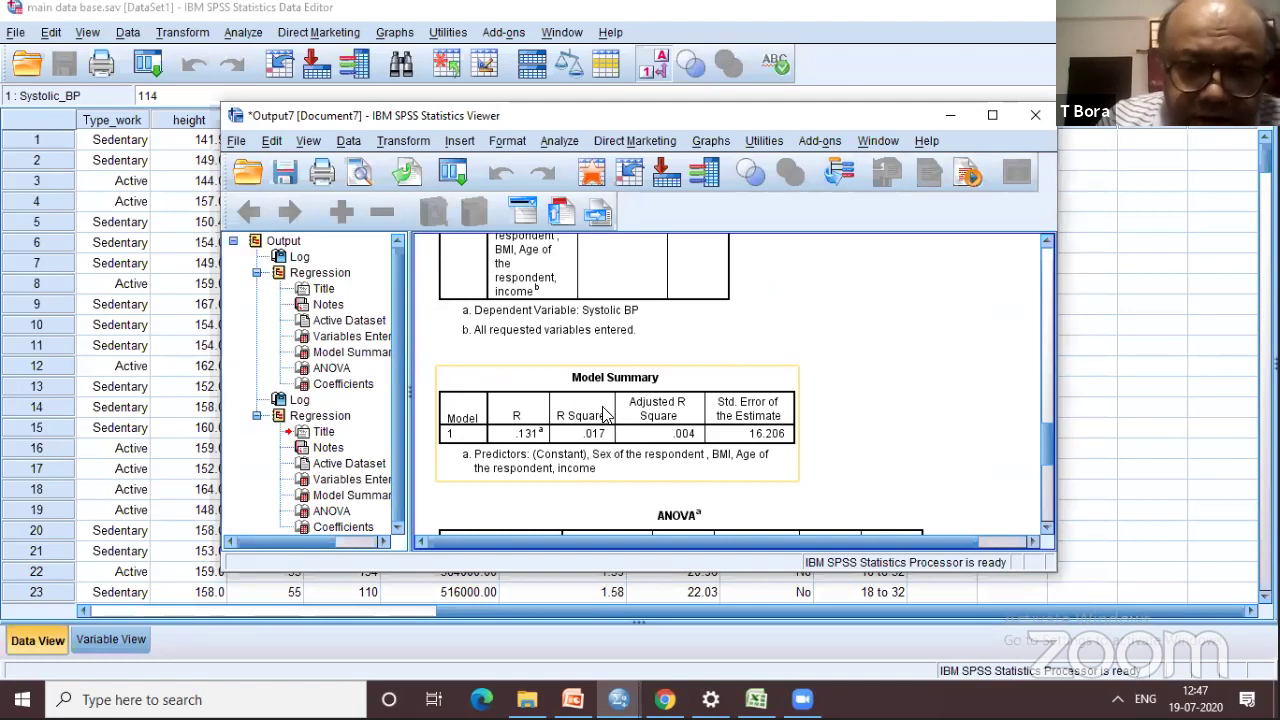
left_click(644, 357)
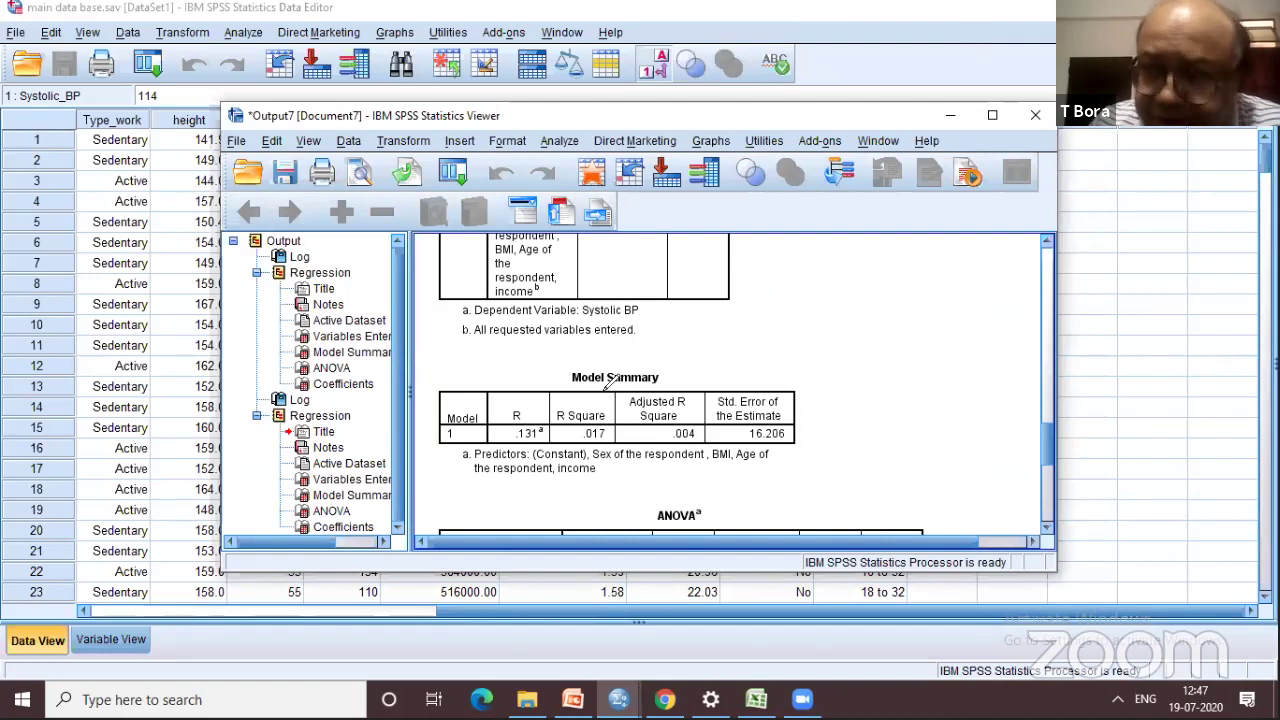
mouse_move(608, 383)
left_mouse_down()
mouse_move(586, 436)
mouse_move(617, 468)
mouse_move(640, 429)
mouse_move(610, 395)
left_mouse_up()
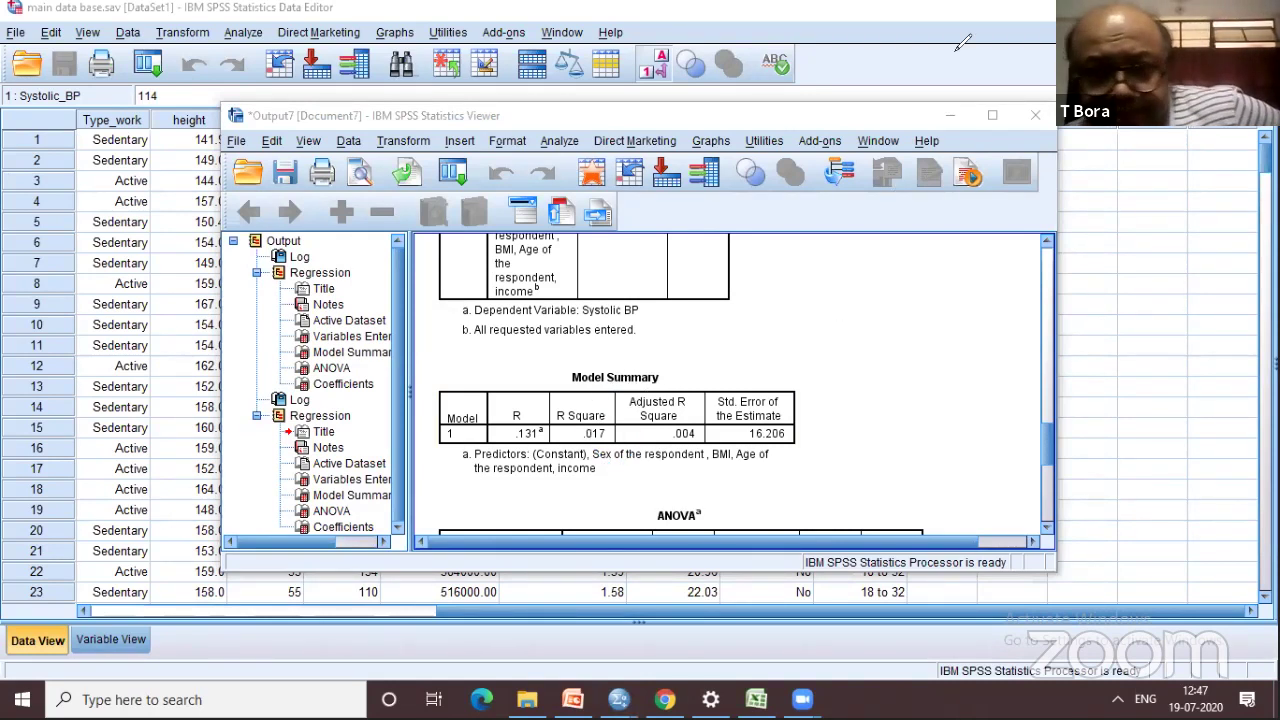
Step: Examine the ANOVA significance and the Coefficients table of the multiple regression output
scroll(568, 274, "down", 3)
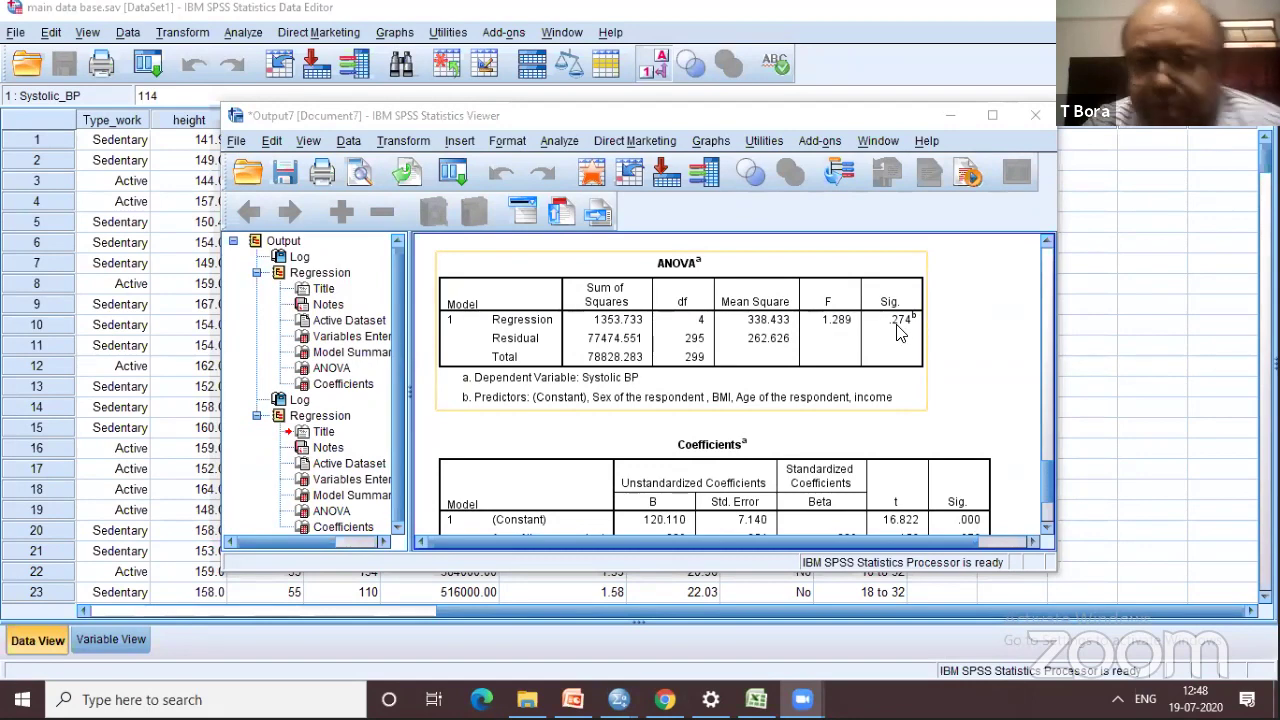
scroll(901, 350, "down", 3)
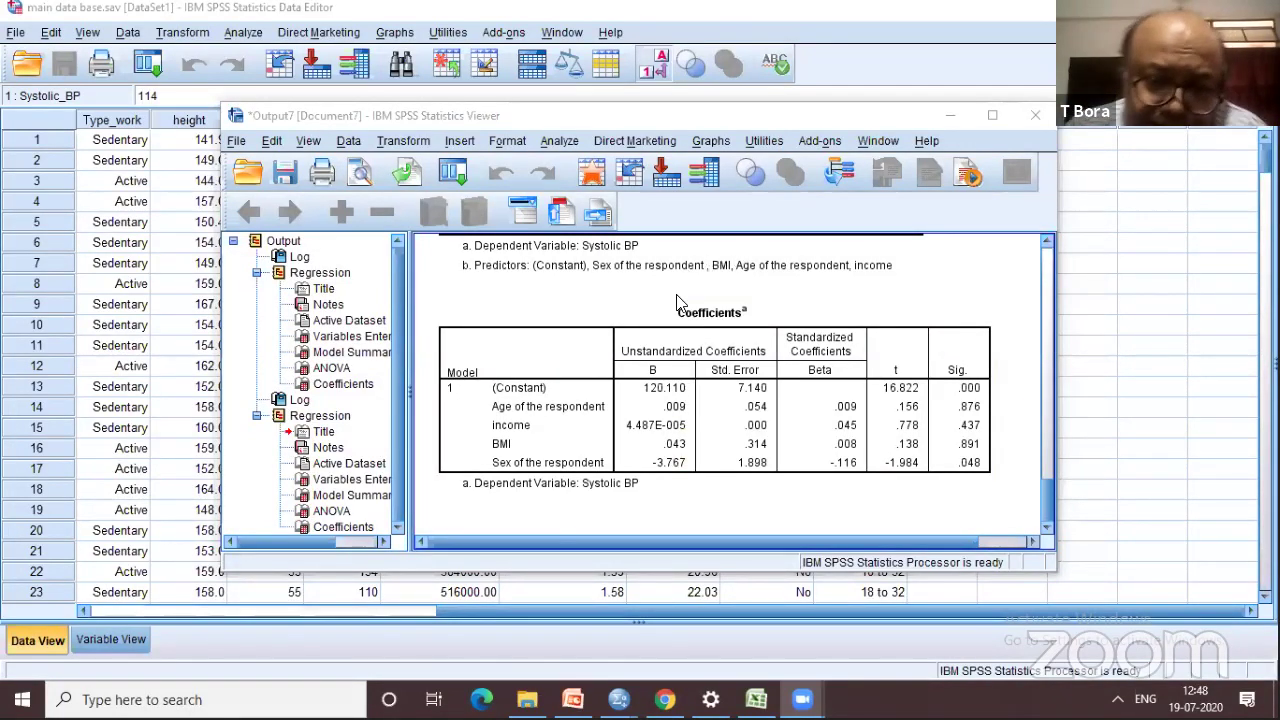
left_click(555, 446)
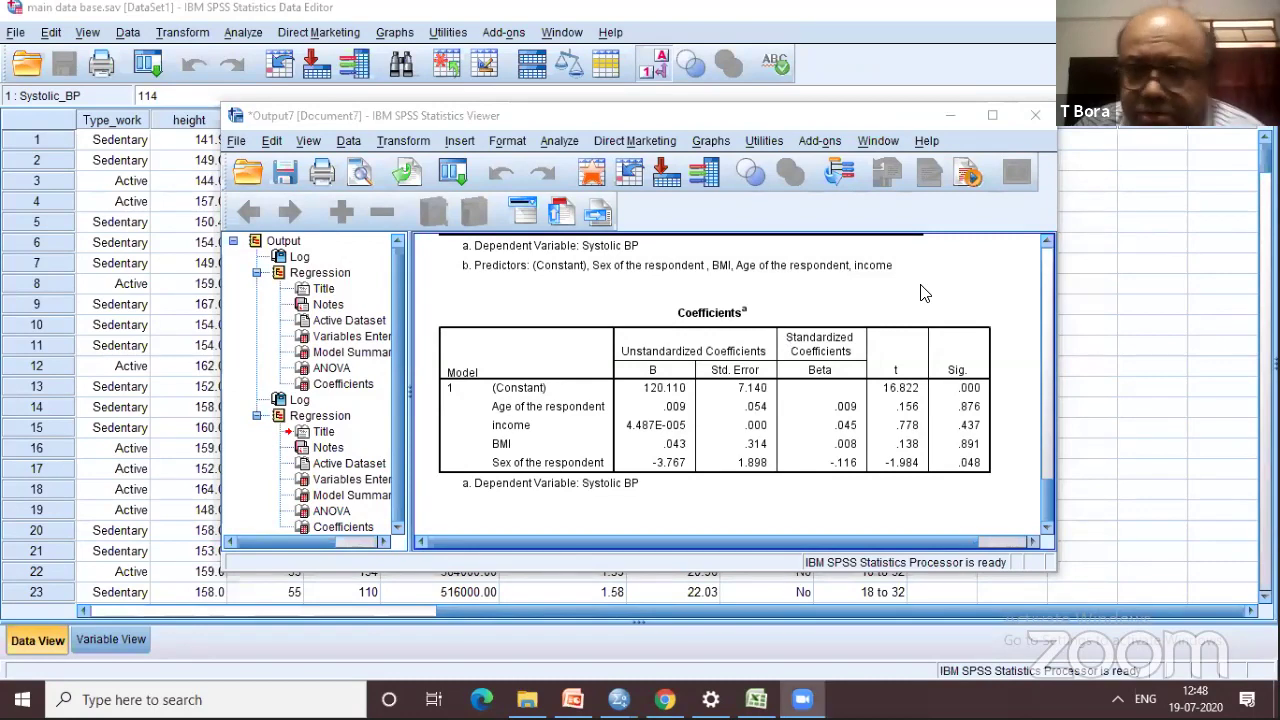
Step: Close the output viewer without saving its contents and return to the data
key("alt+F4")
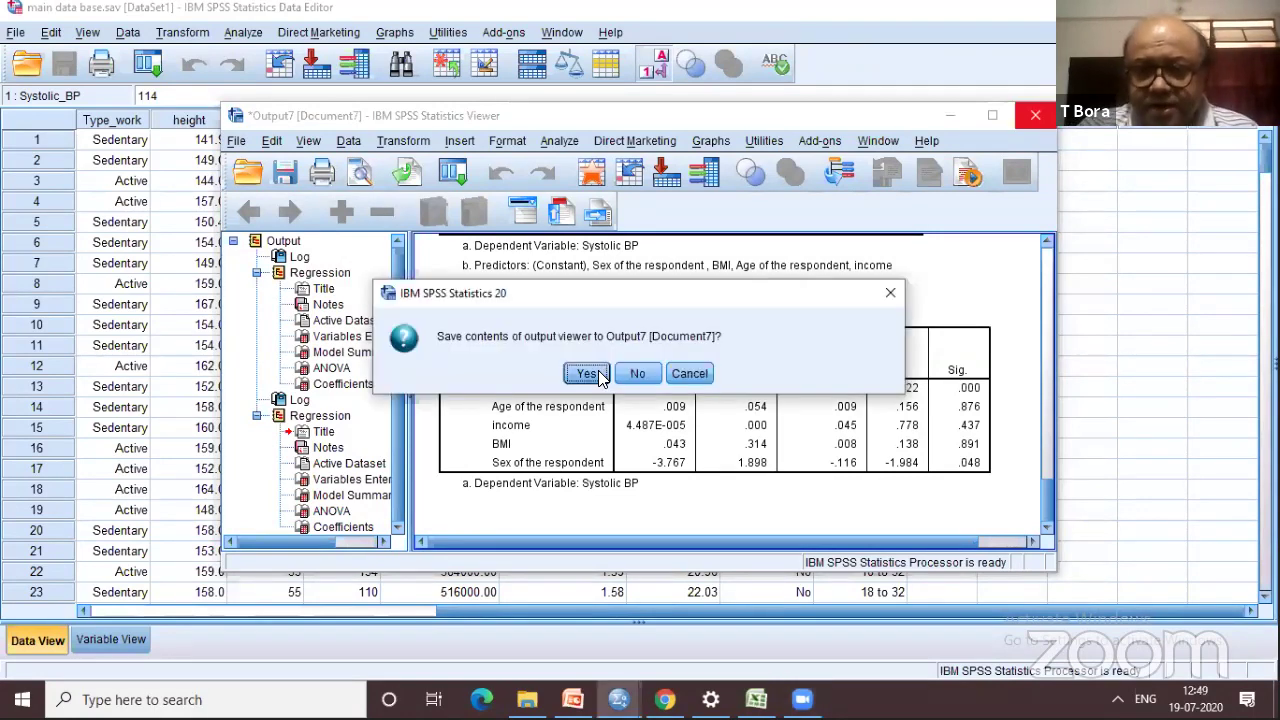
left_click(638, 376)
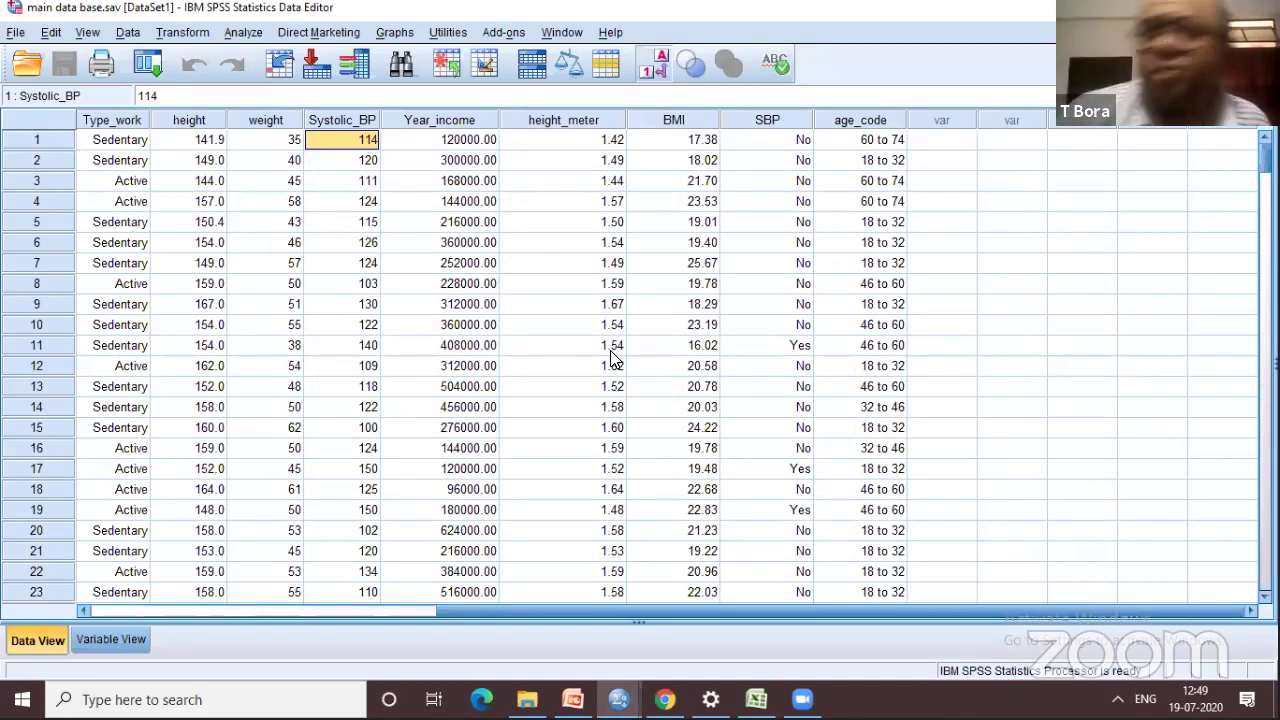
left_click(587, 186)
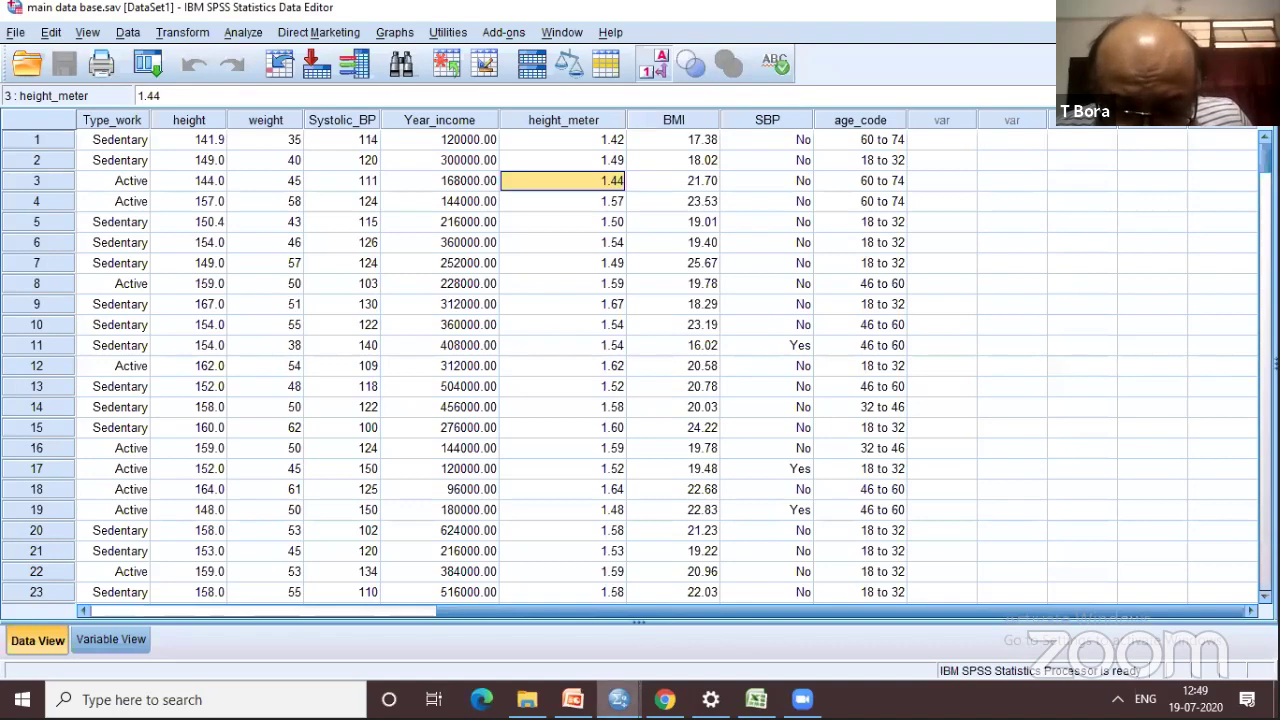
Step: Switch to the SPSS presentation in PowerPoint and show slide 12 with the one-way and two-way education tables
mouse_move(527, 700)
mouse_move(573, 700)
left_click(534, 612)
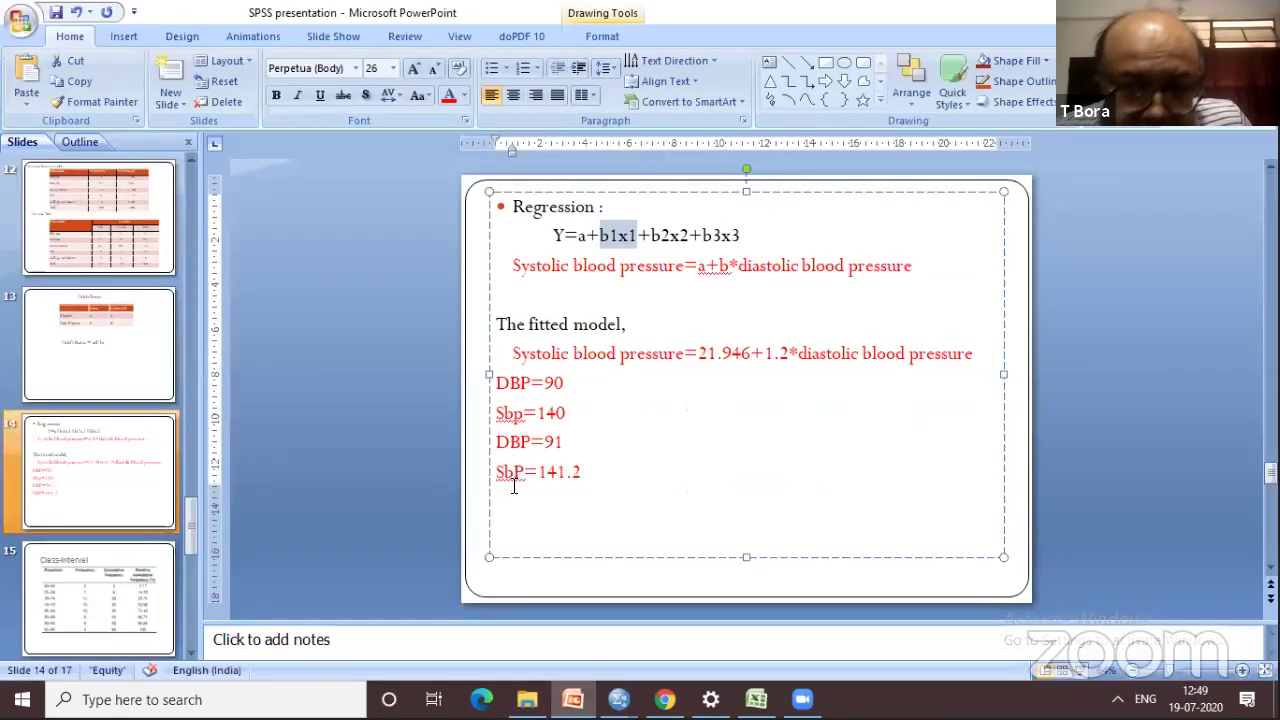
key("Up")
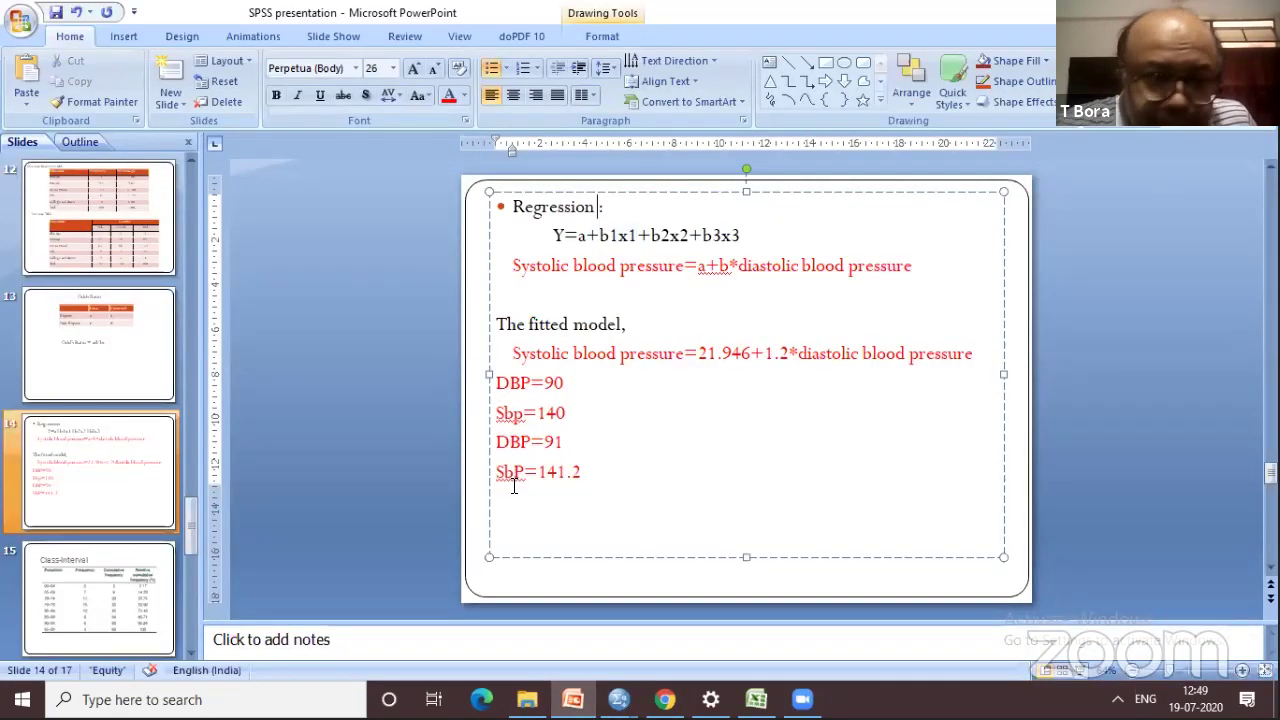
left_click(142, 263)
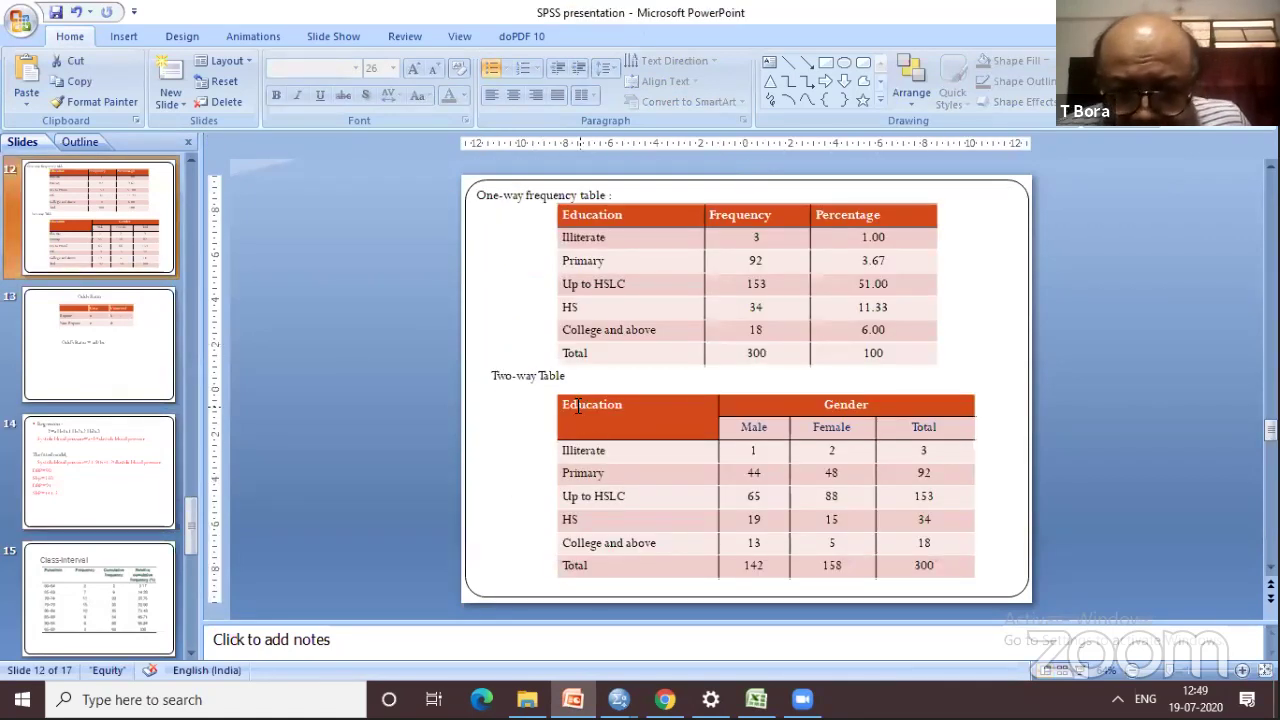
Step: Examine the Education heading and its category rows in the two-way table by gender on the slide
left_click_drag(585, 408, 651, 403)
left_click_drag(825, 451, 649, 451)
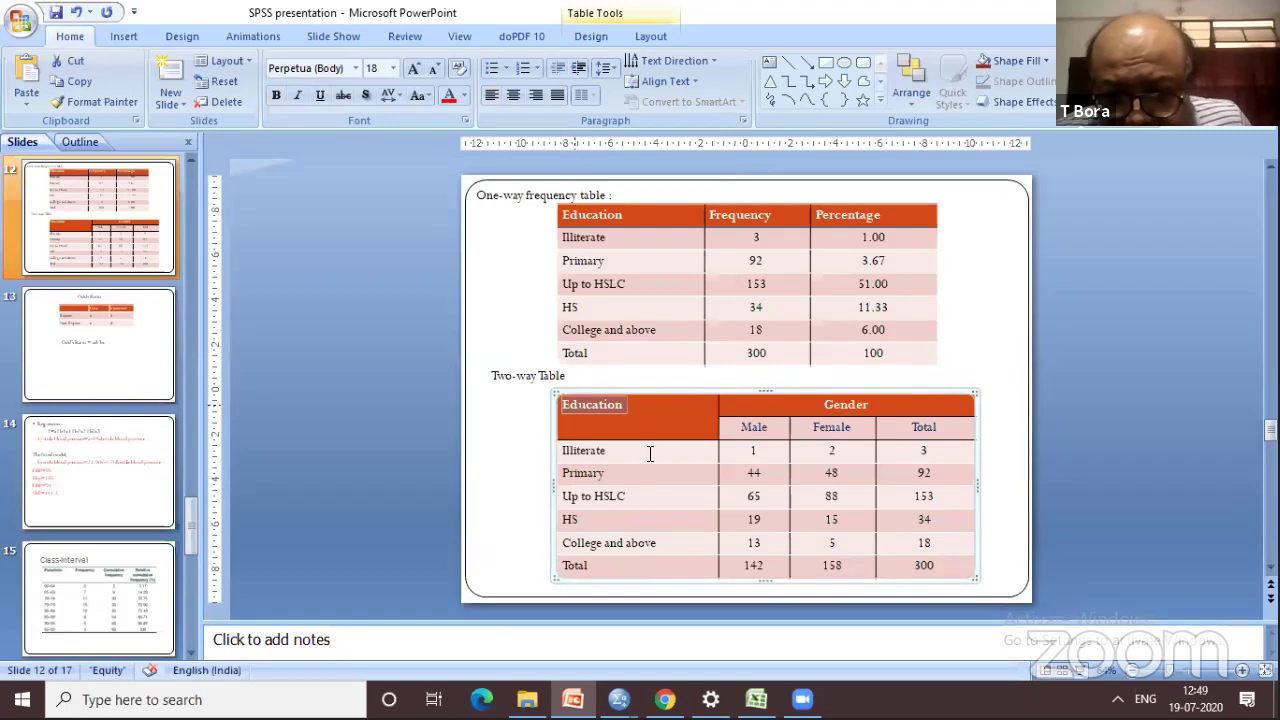
left_click(634, 471)
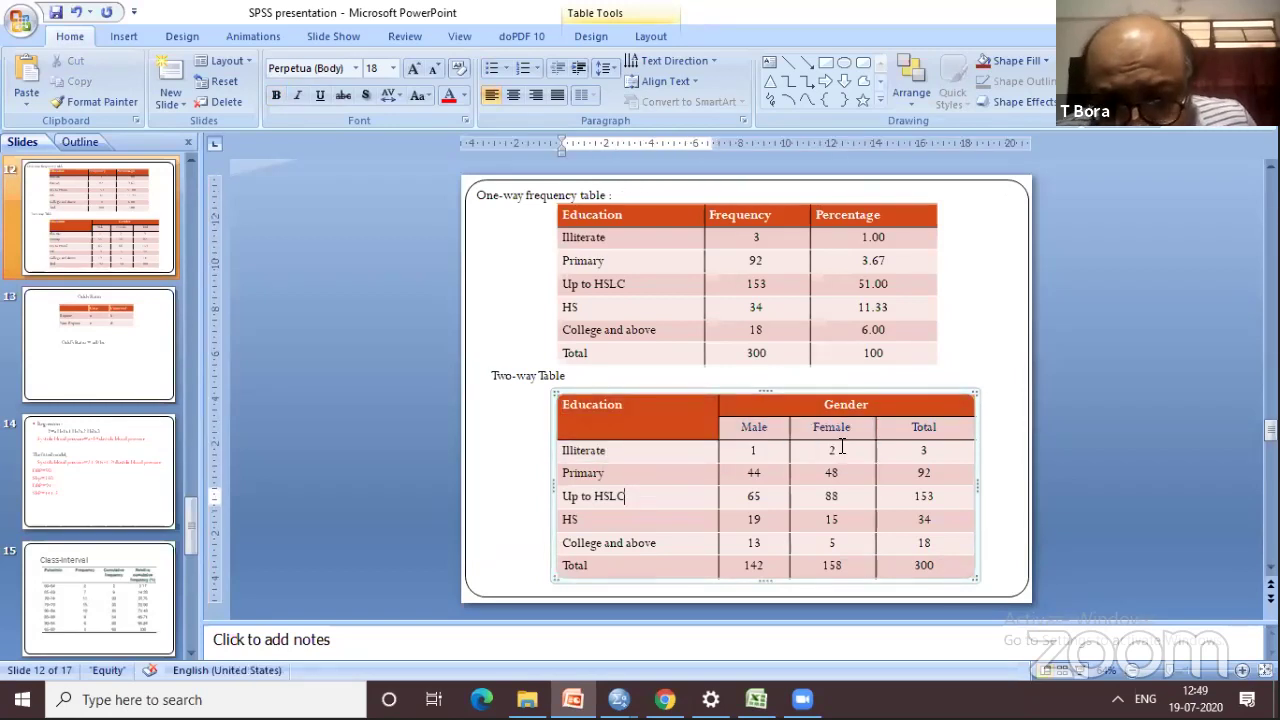
left_click(628, 488)
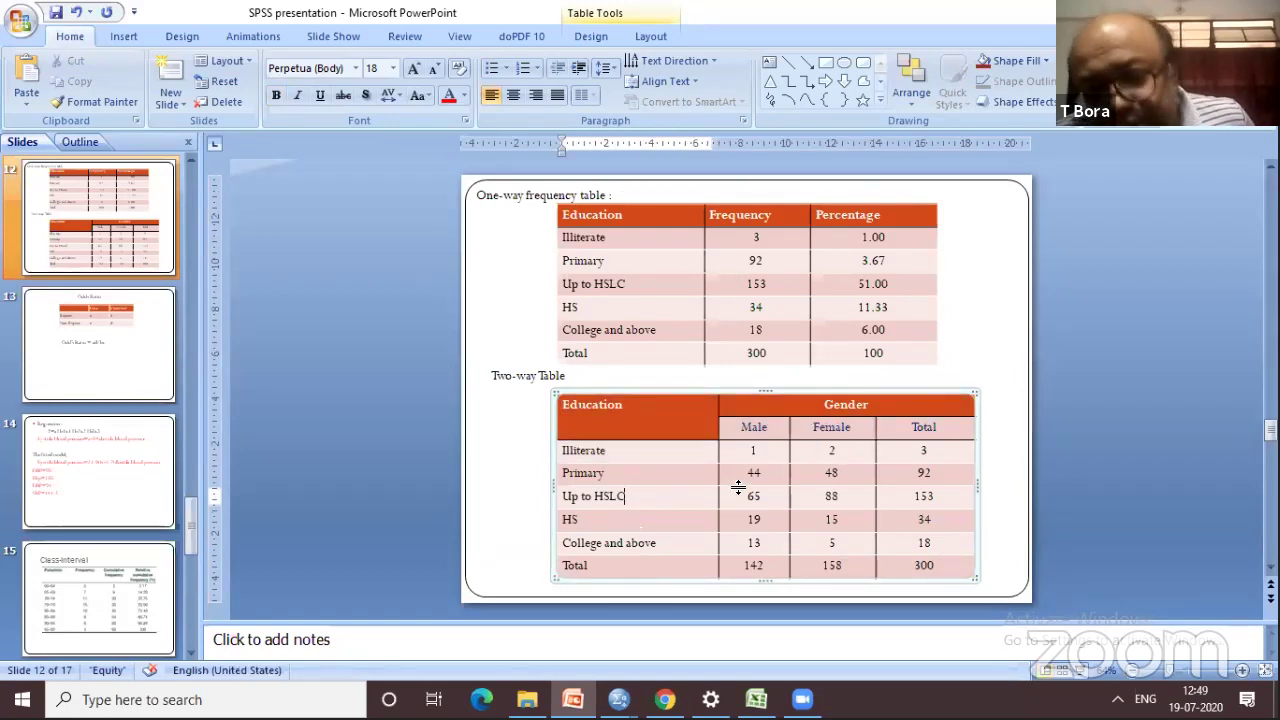
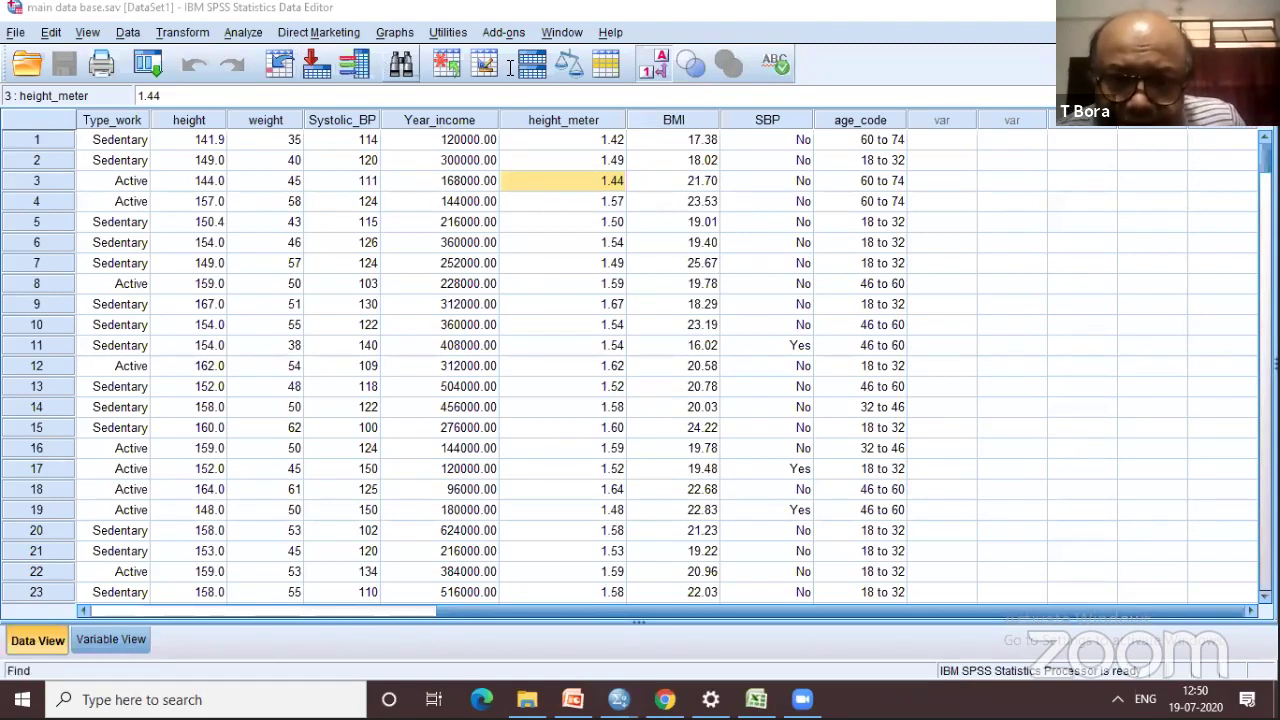
Step: Examine the Yes and No entries in the SBP column of the main data base.sav data in SPSS
left_click(767, 120)
left_click(770, 140)
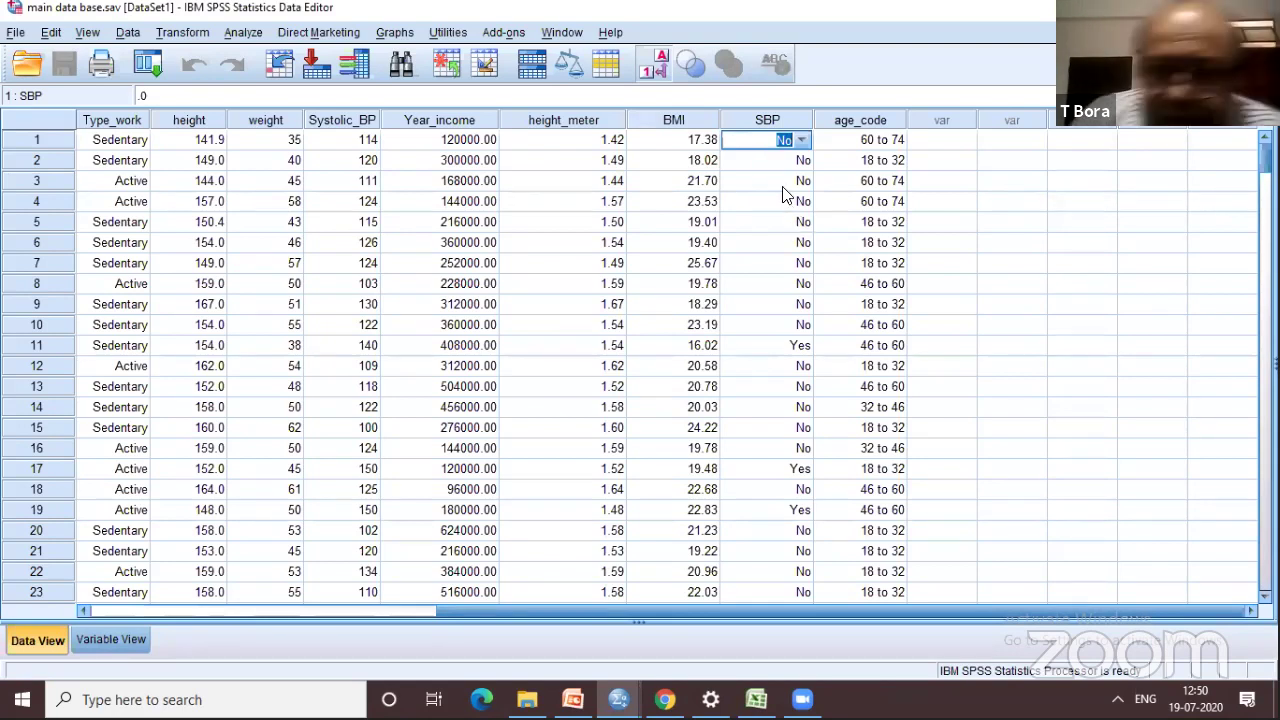
left_click(801, 346)
key("Up")
key("Down")
key("Up")
key("Down")
key("Up")
key("Down")
key("Up")
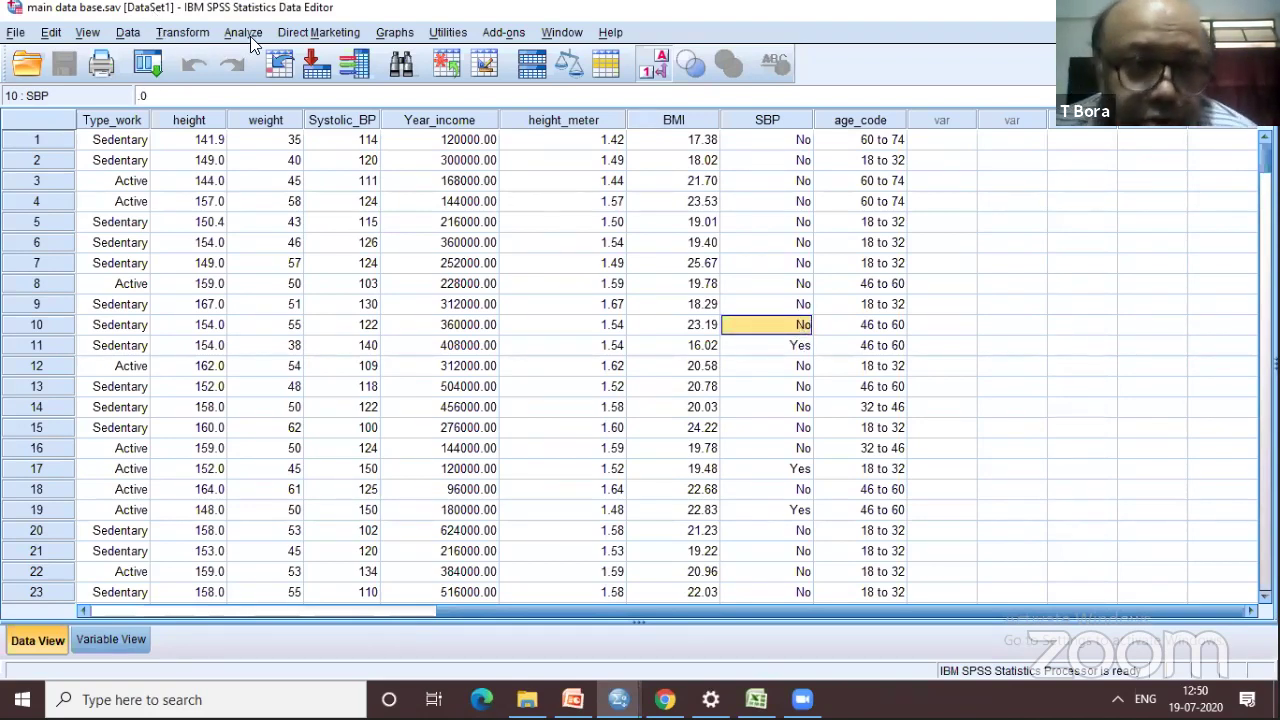
Step: Run a Frequencies table for the SBP variable and close its output without saving the contents
left_click(246, 33)
mouse_move(320, 78)
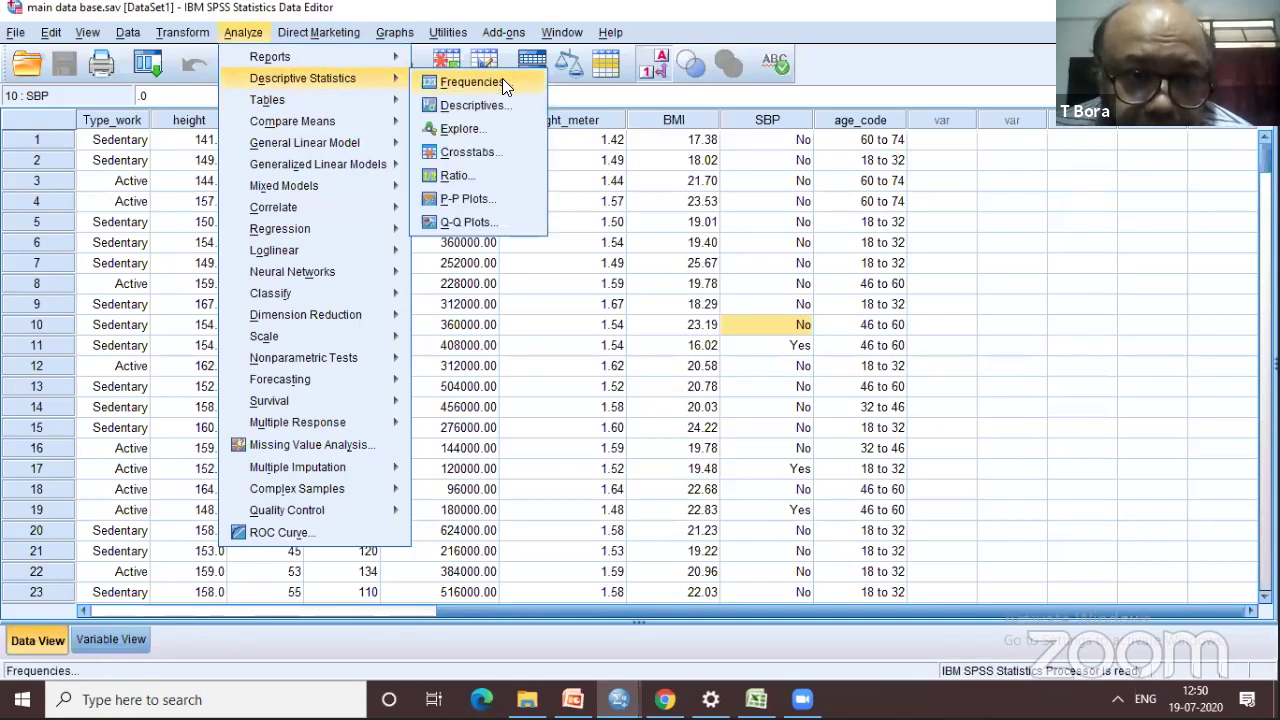
left_click(502, 80)
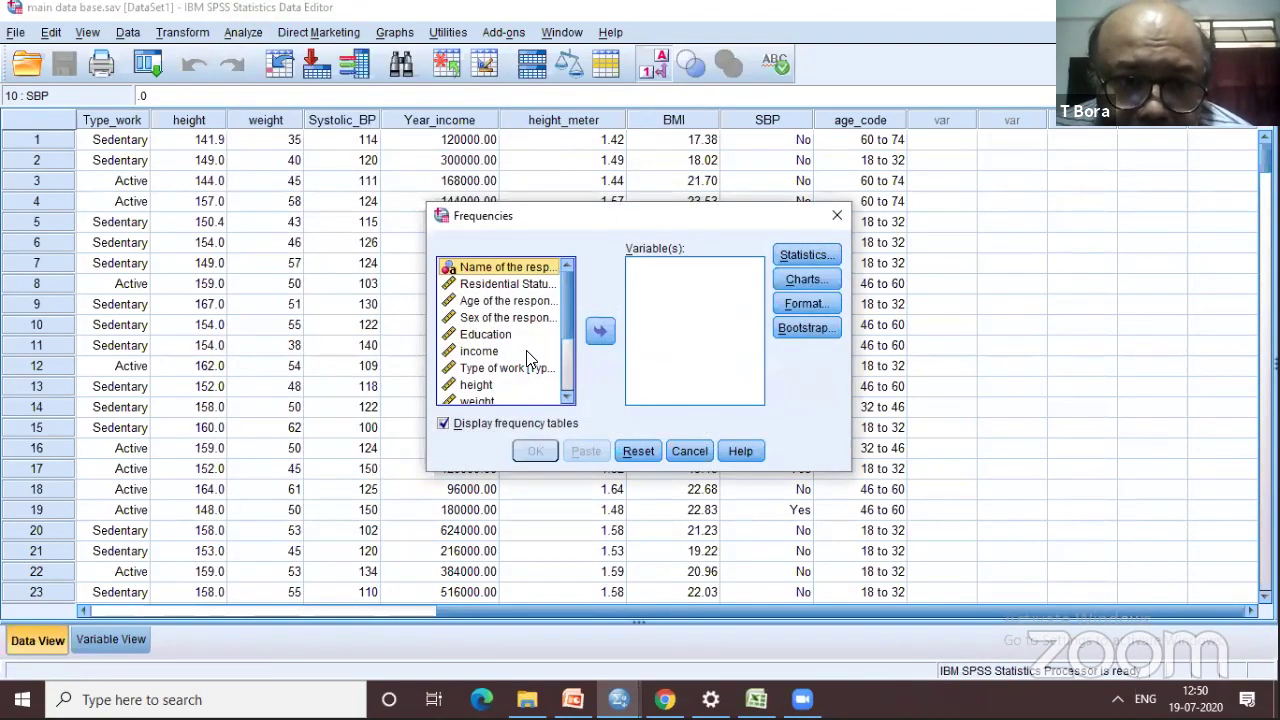
scroll(522, 360, "down", 2)
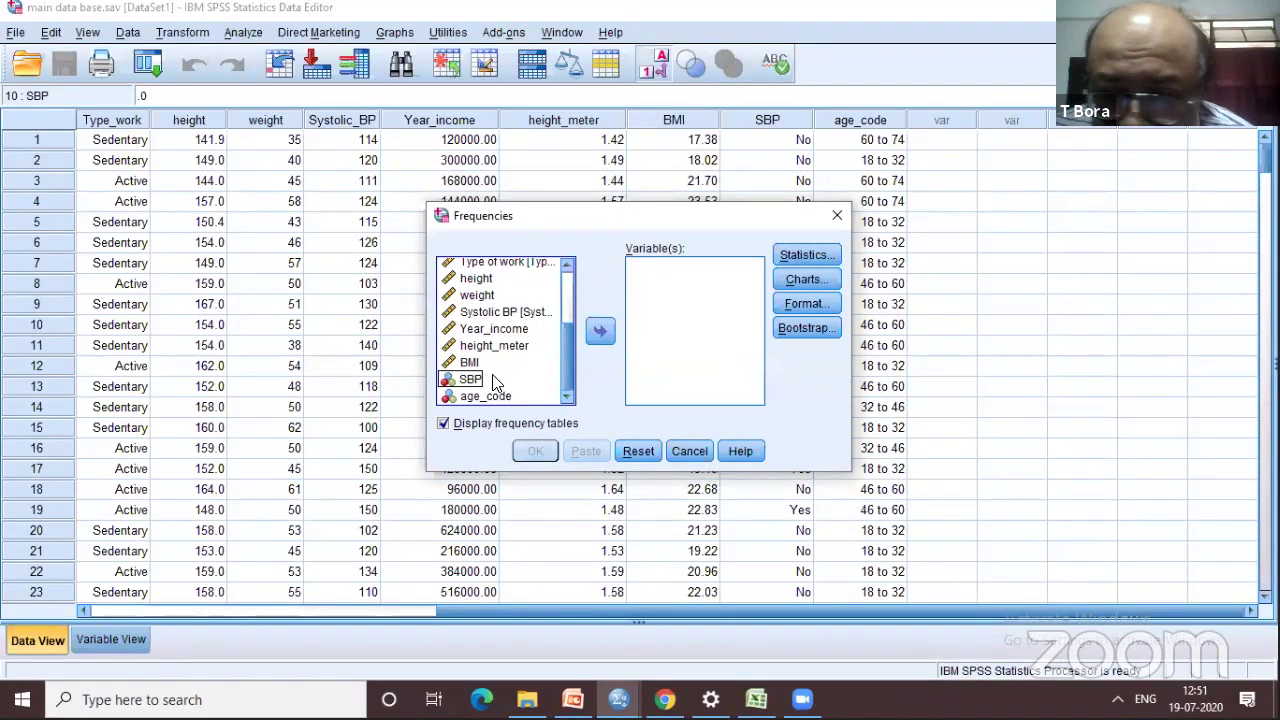
left_click(495, 381)
left_click(598, 332)
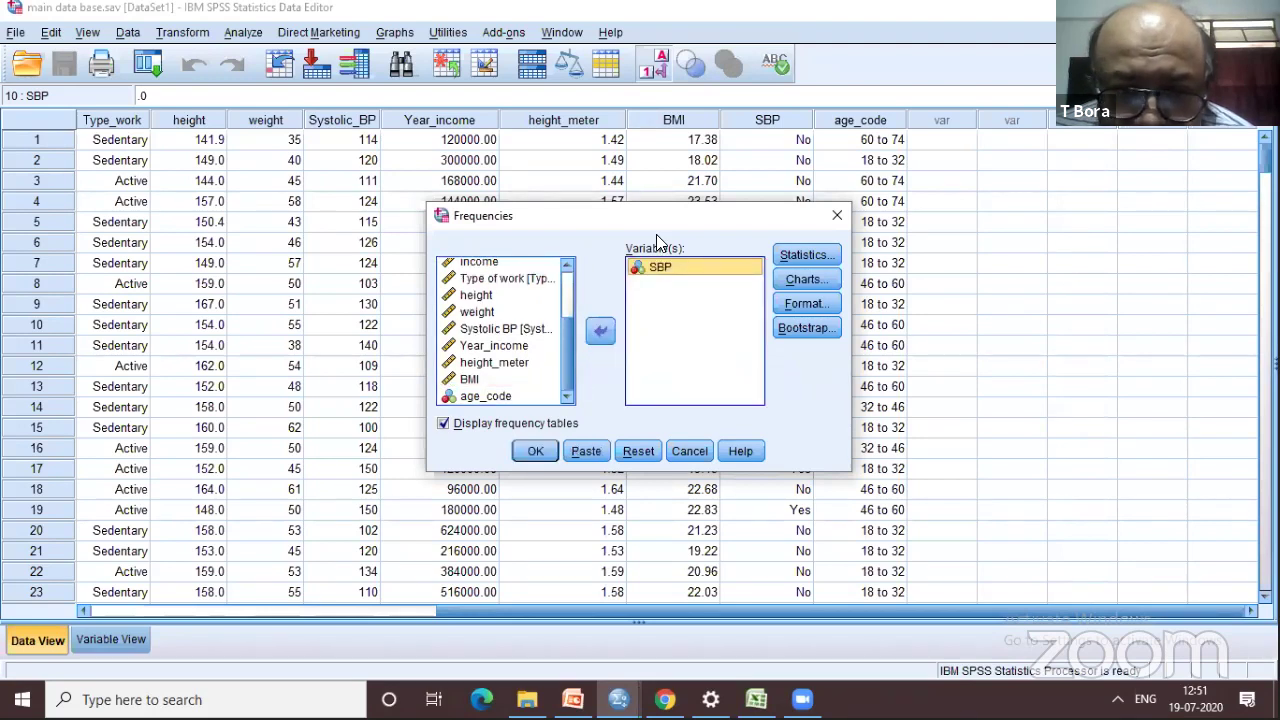
left_click(548, 450)
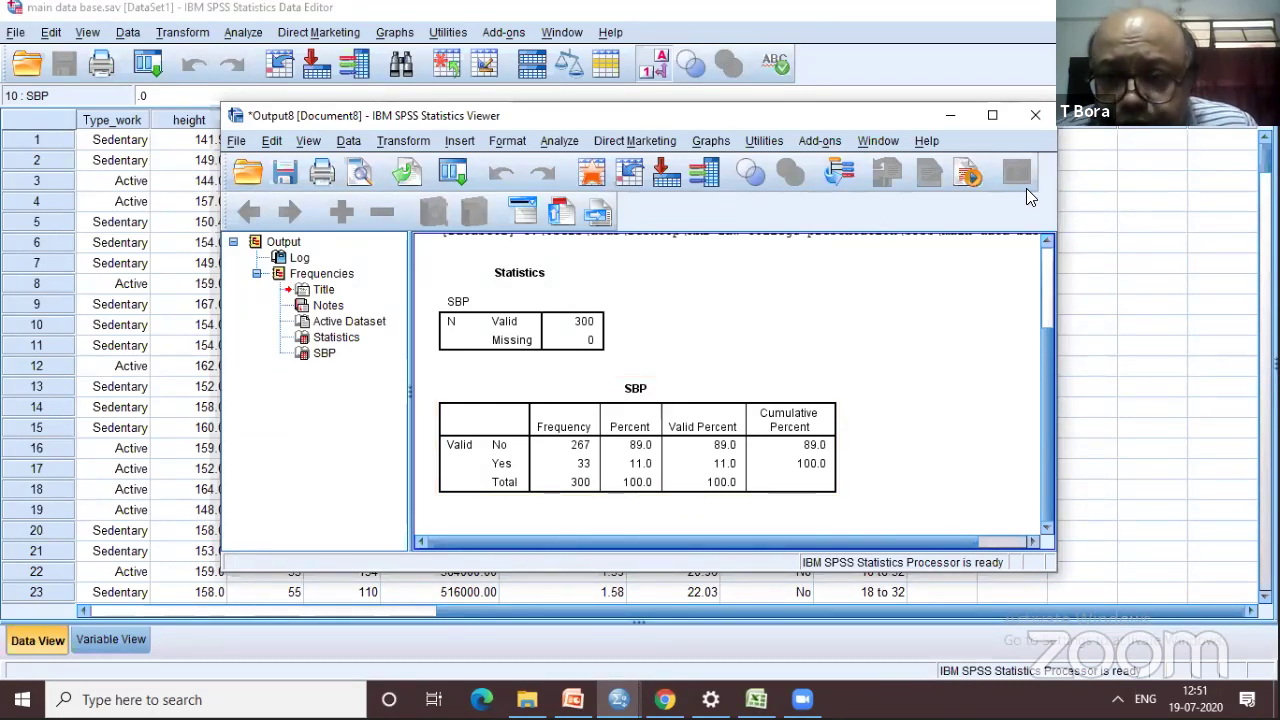
left_click(1035, 115)
left_click(645, 373)
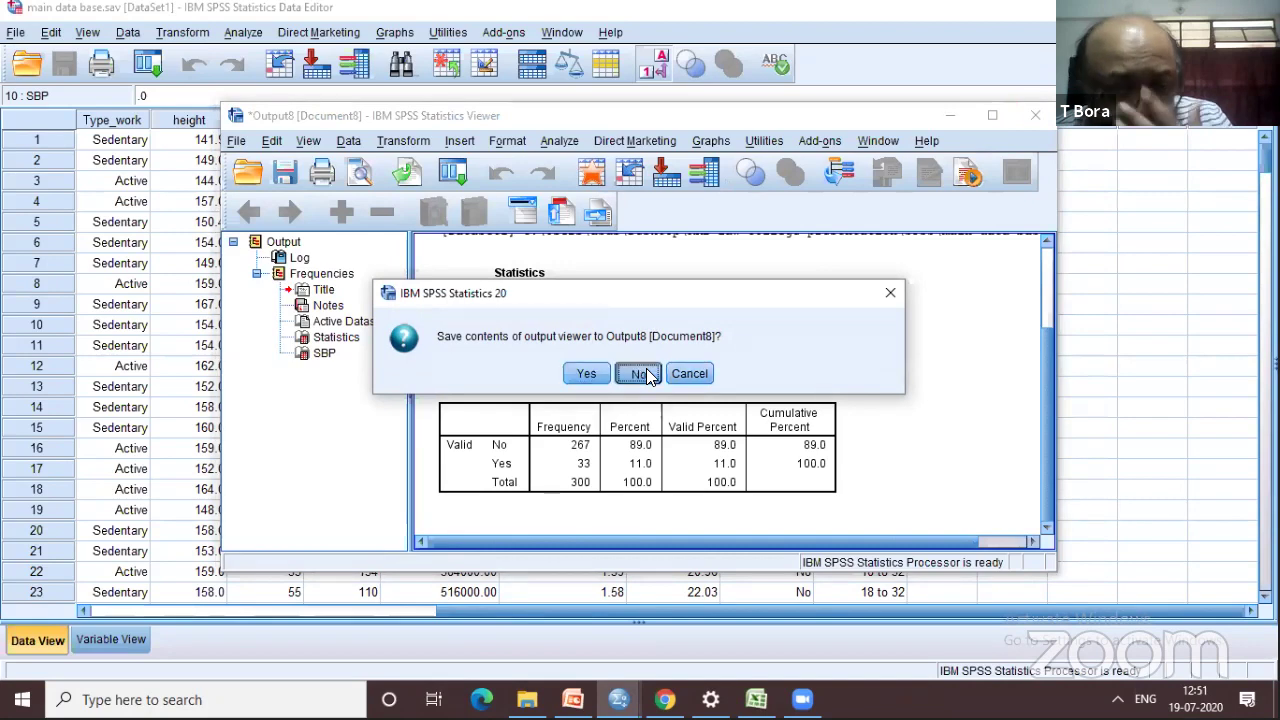
Step: Start a Crosstabs analysis and remove Sex of the respondent from the rows and SBP from the columns
left_click(243, 33)
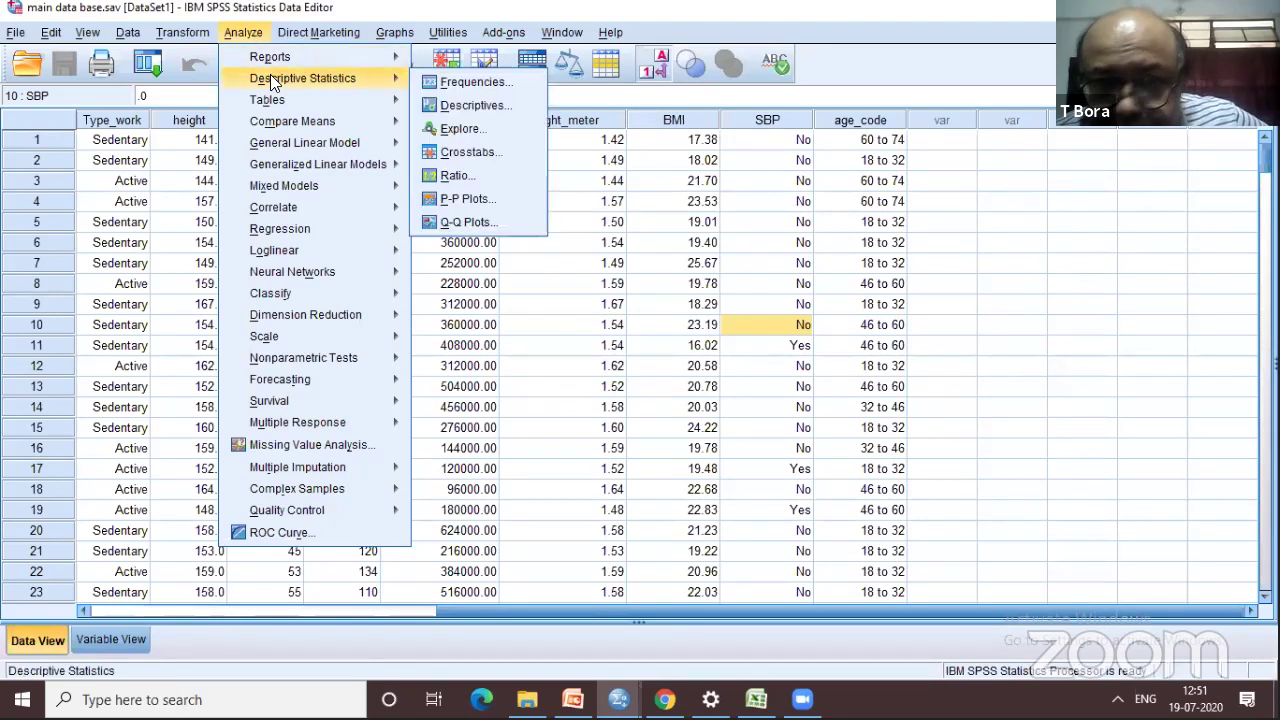
mouse_move(376, 90)
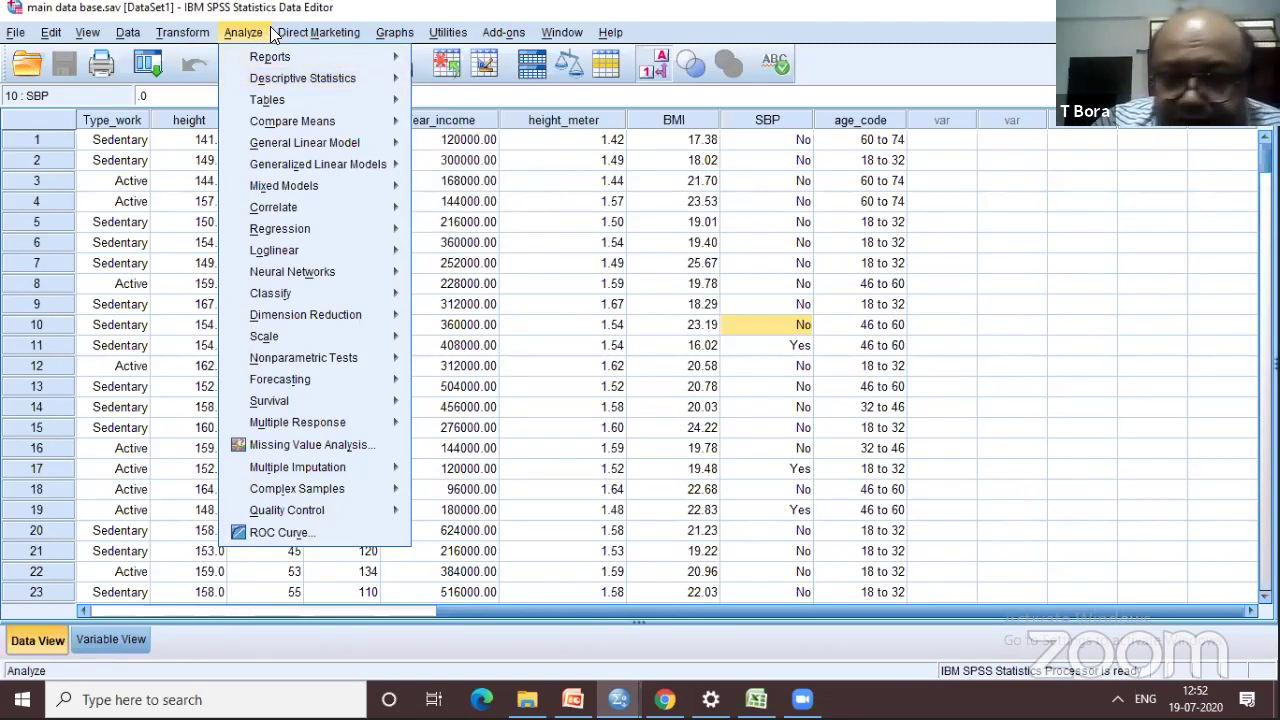
mouse_move(266, 78)
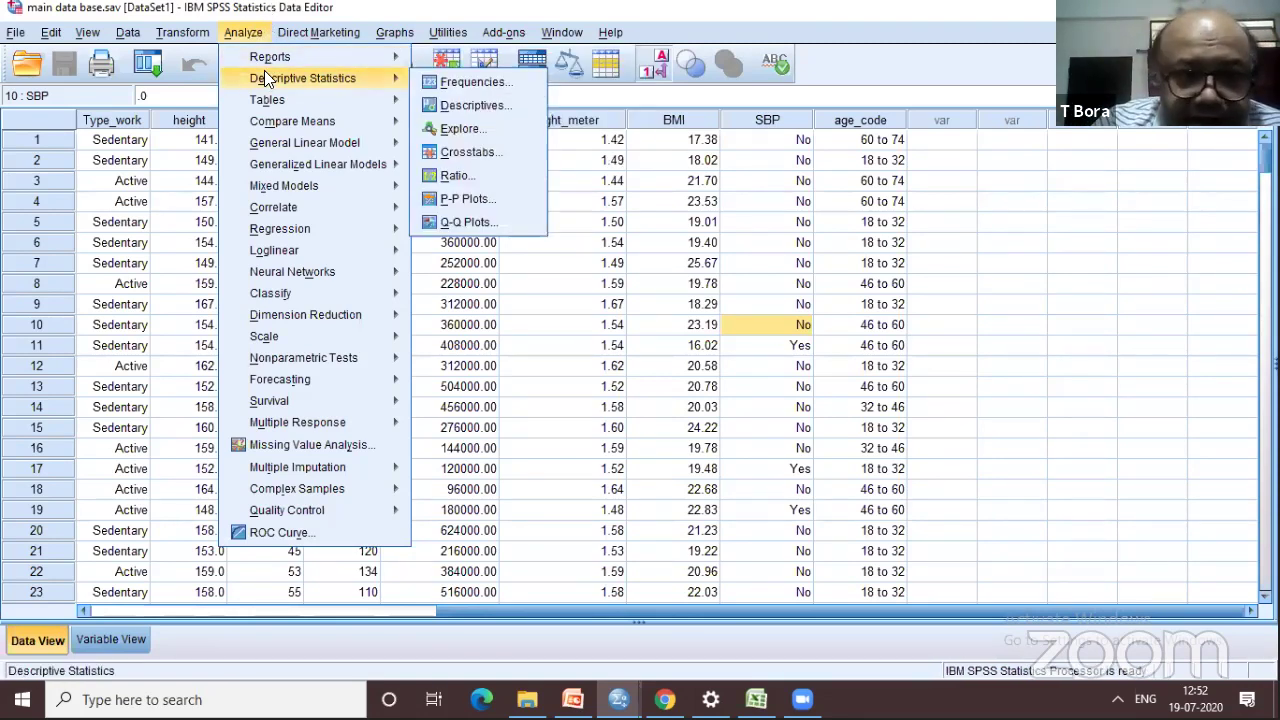
left_click(461, 152)
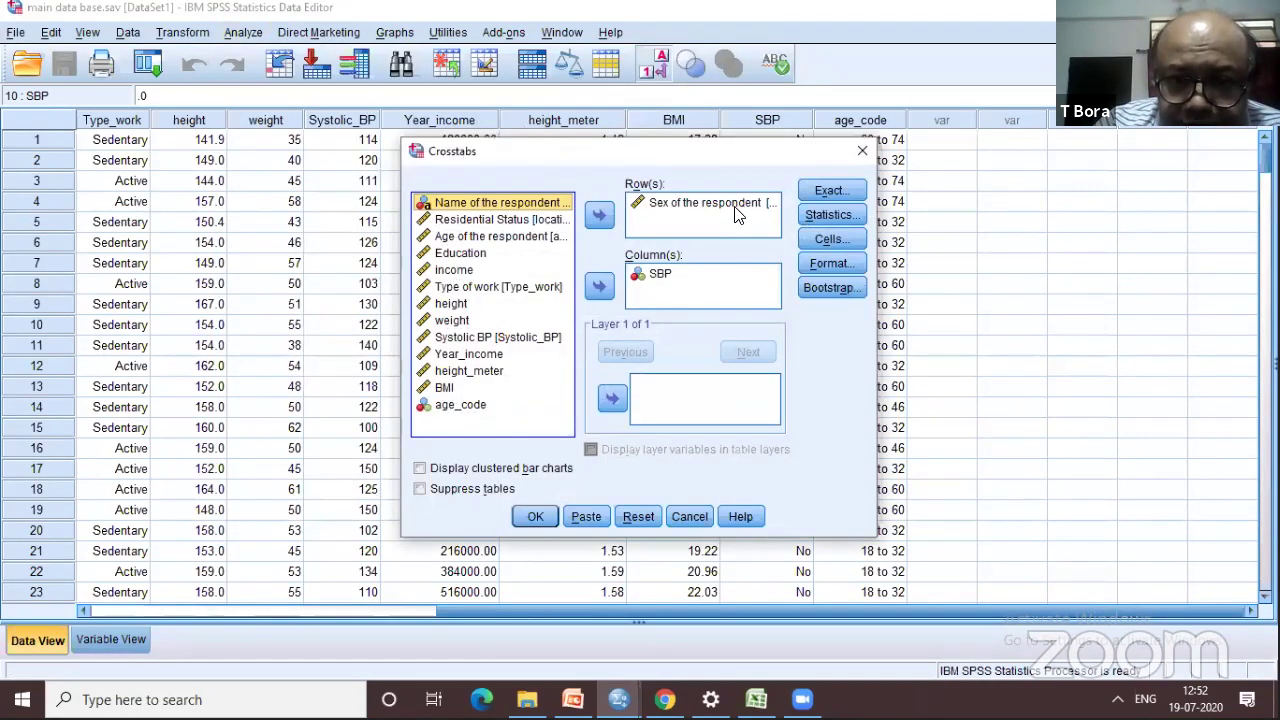
left_click(700, 203)
left_click(599, 215)
left_click(660, 274)
left_click(597, 289)
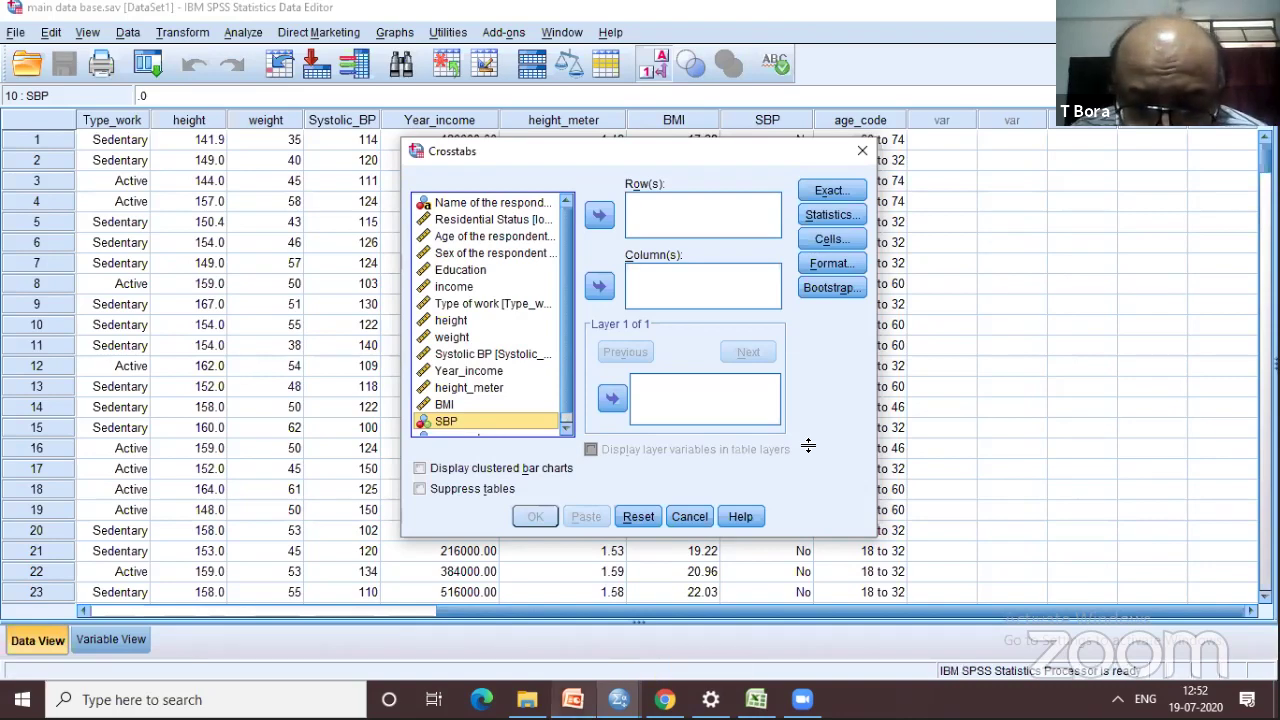
Step: Switch to PowerPoint, highlight the two-way table's gender columns and education rows, and return to the SPSS Crosstabs dialog
key("alt+Tab")
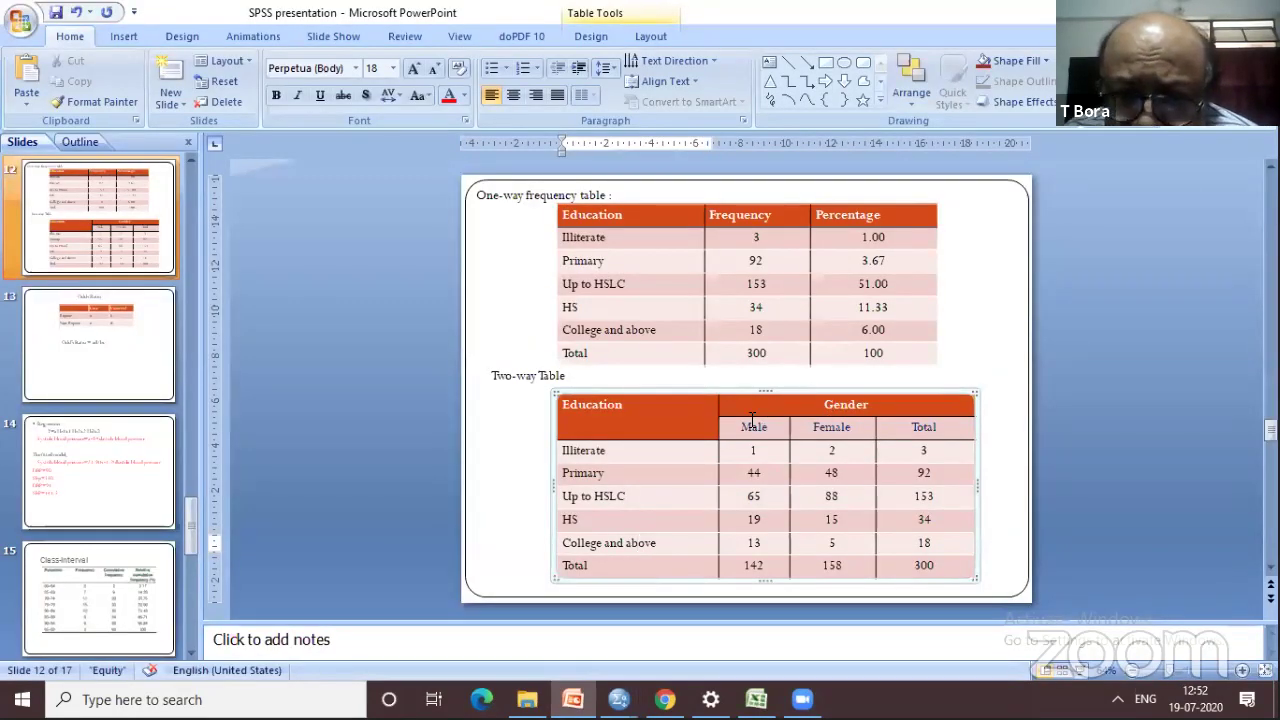
left_click_drag(748, 427, 843, 446)
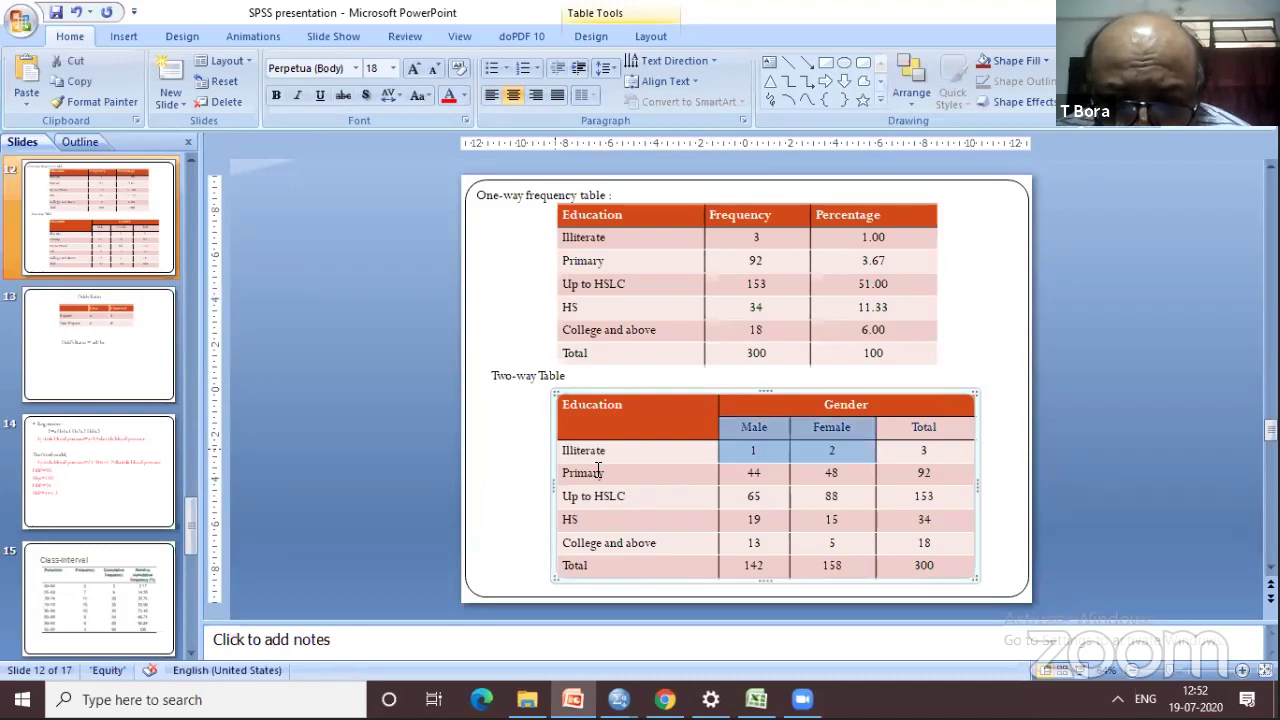
left_click_drag(617, 526, 621, 537)
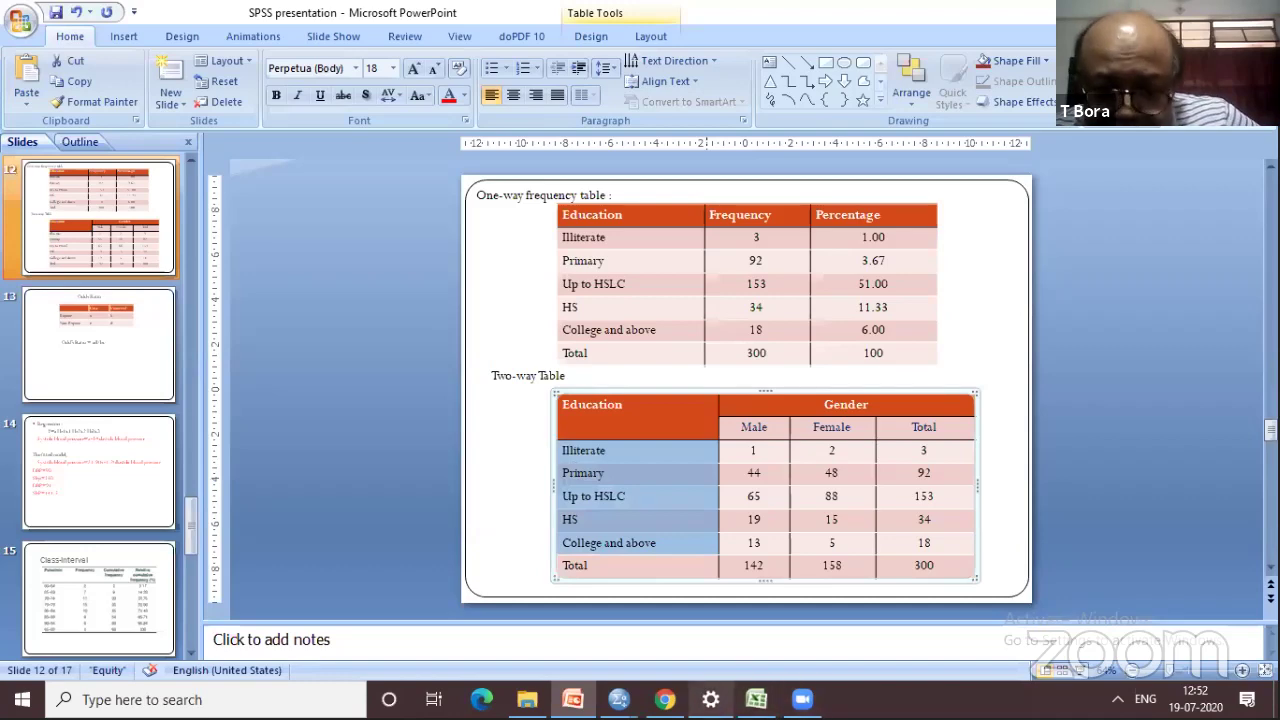
left_click(618, 699)
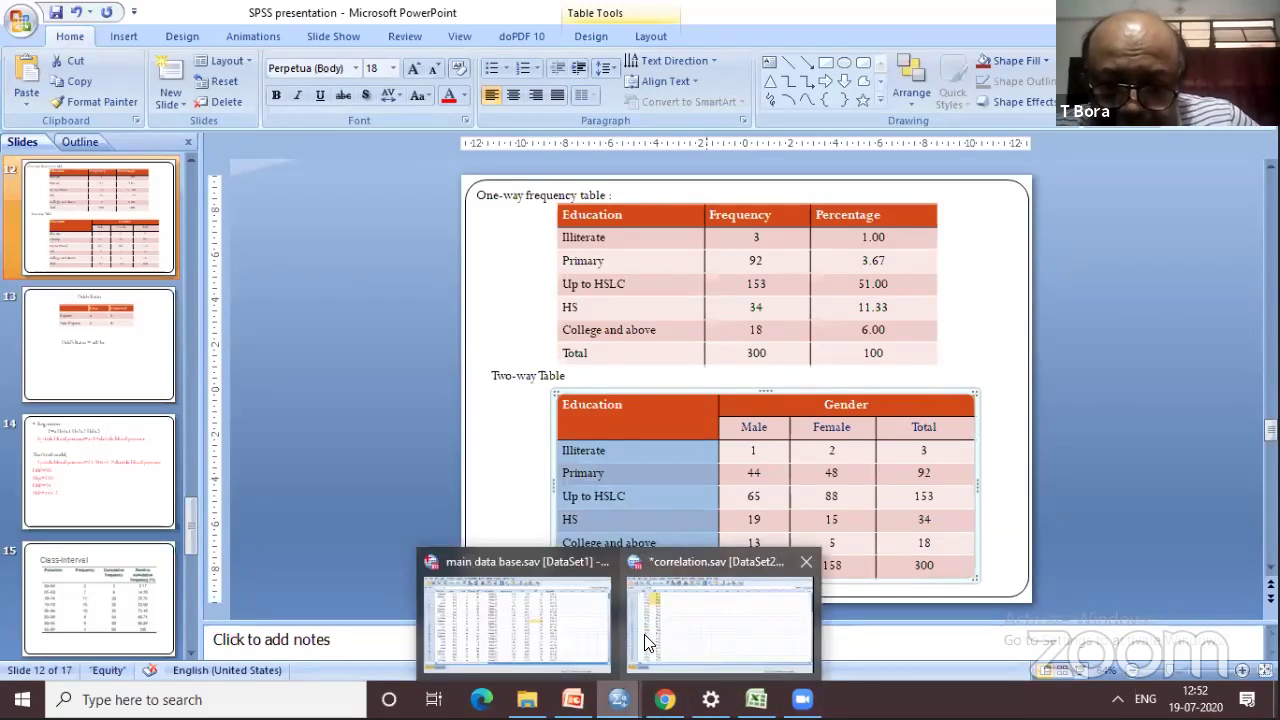
key("alt+Tab")
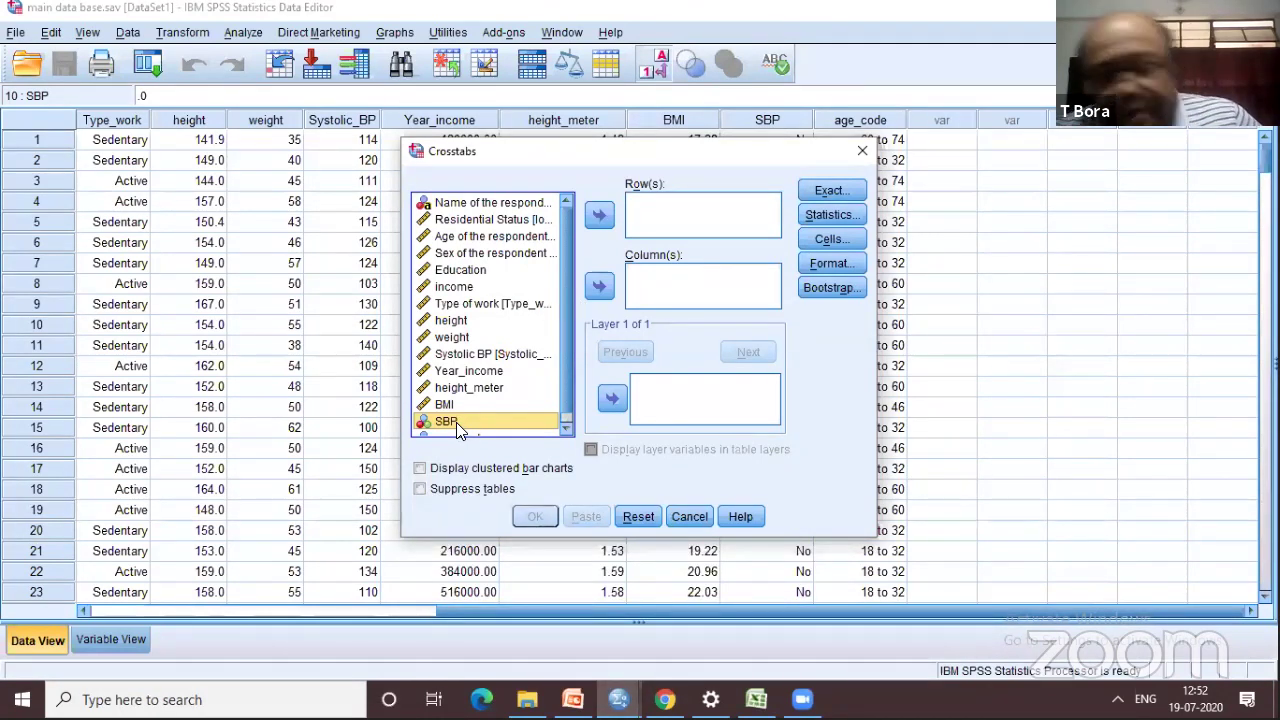
Step: Run the crosstabulation with Sex of the respondent in the rows and SBP in the columns
left_click(599, 289)
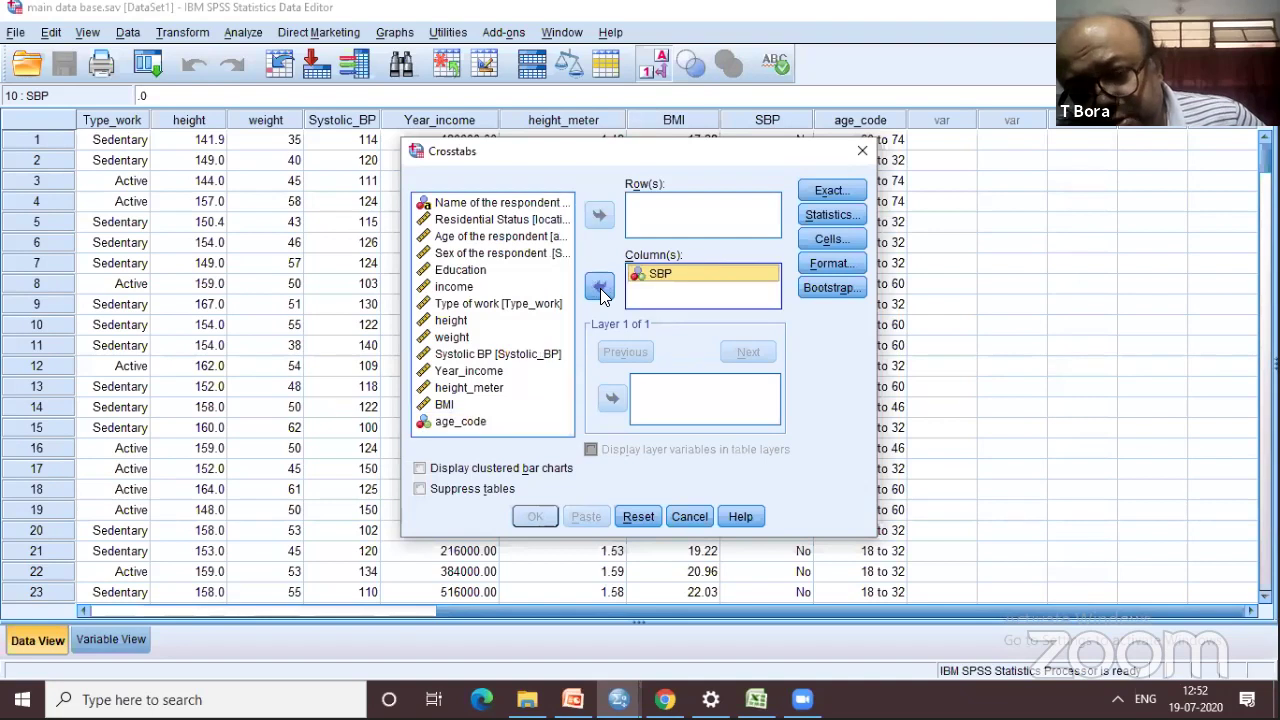
left_click(497, 256)
left_click(603, 216)
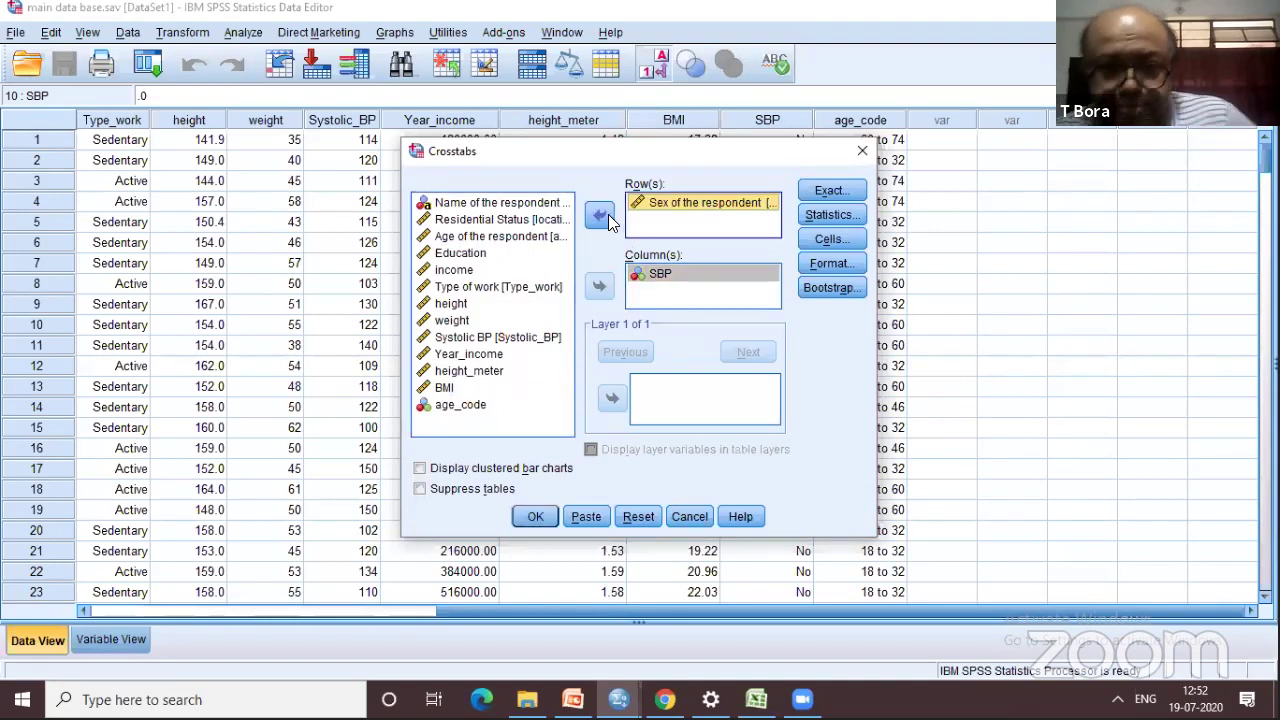
left_click(538, 519)
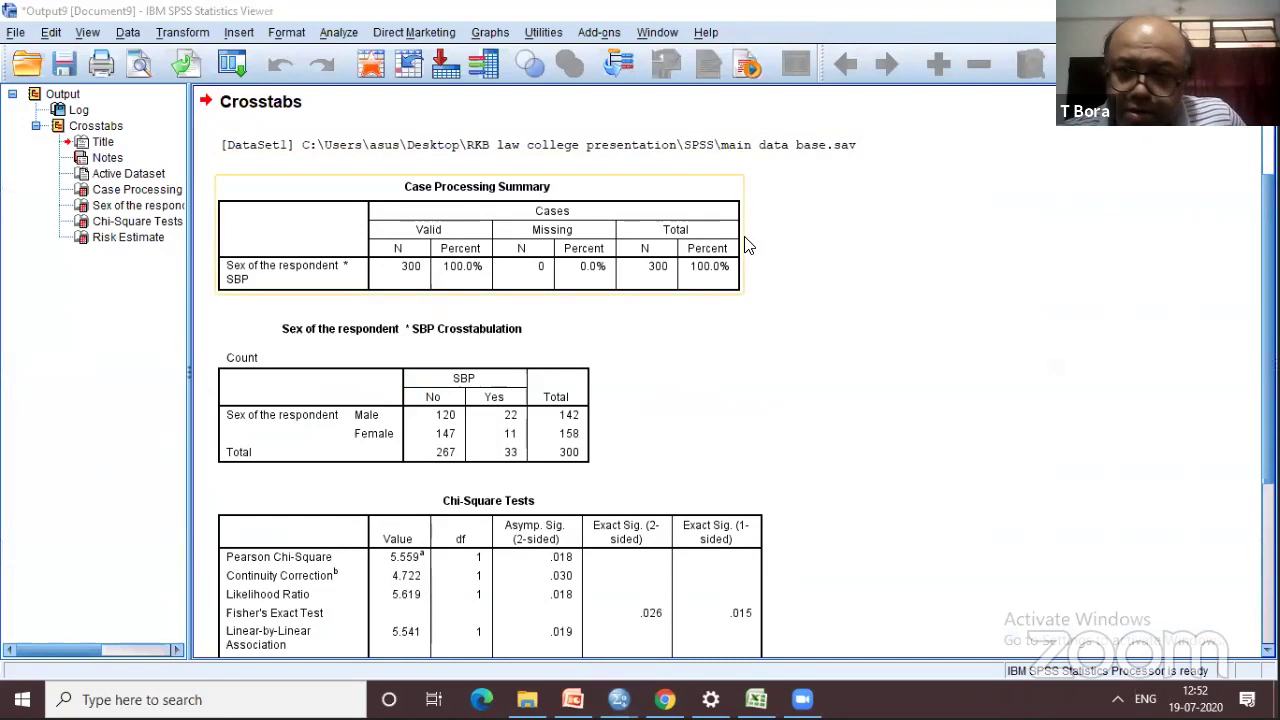
Step: Delete the Chi-Square Tests, Risk Estimate and Case Processing Summary tables from the crosstabs output
left_click(530, 525)
scroll(525, 527, "down", 3)
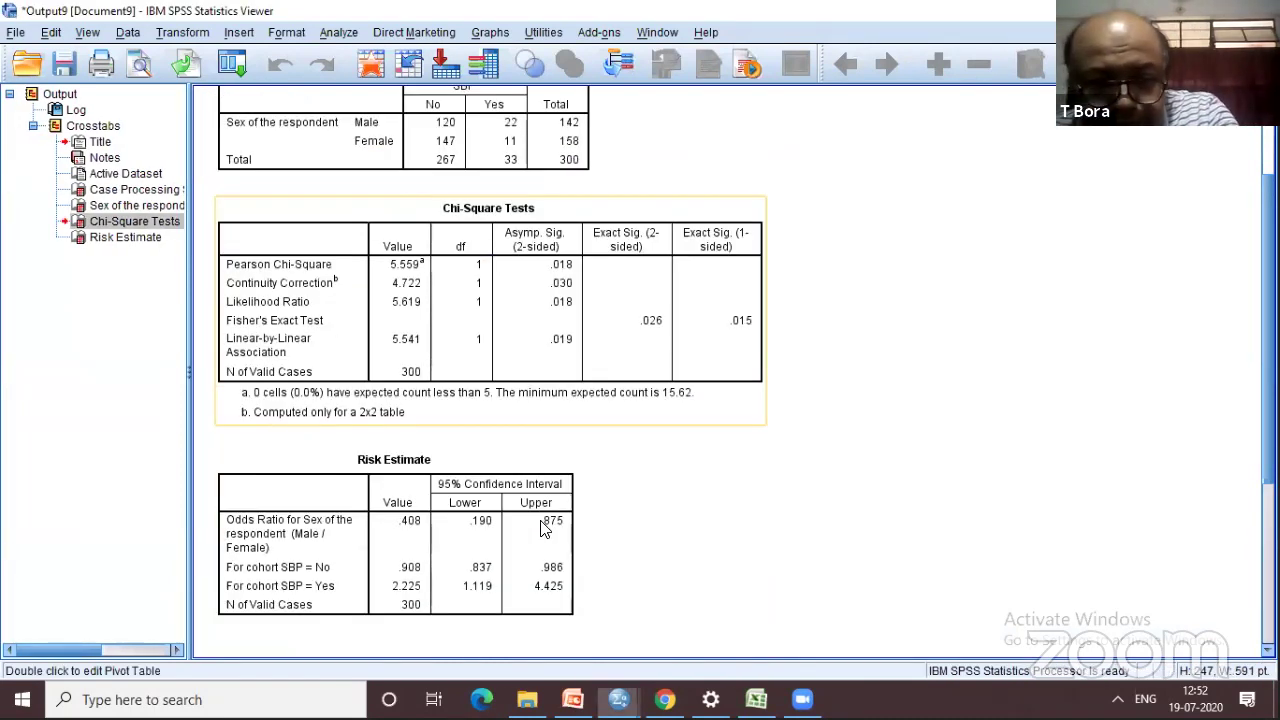
key("Delete")
key("Delete")
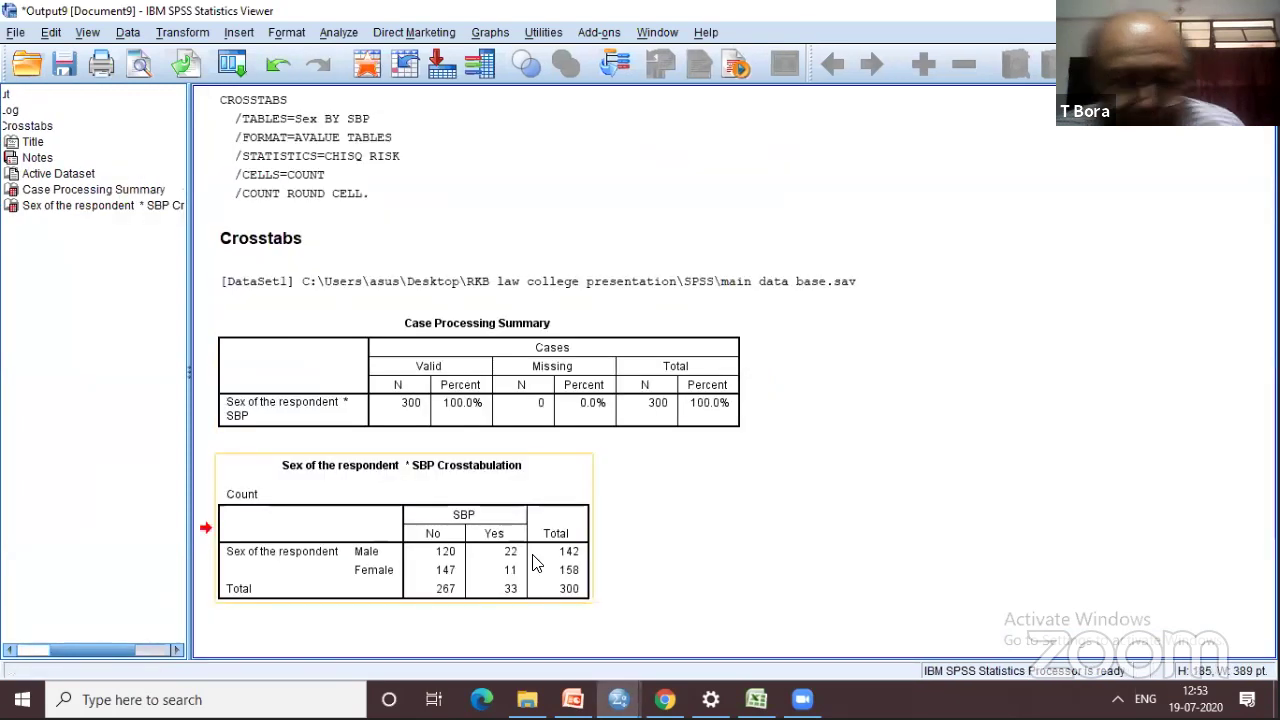
left_click(540, 405)
key("Delete")
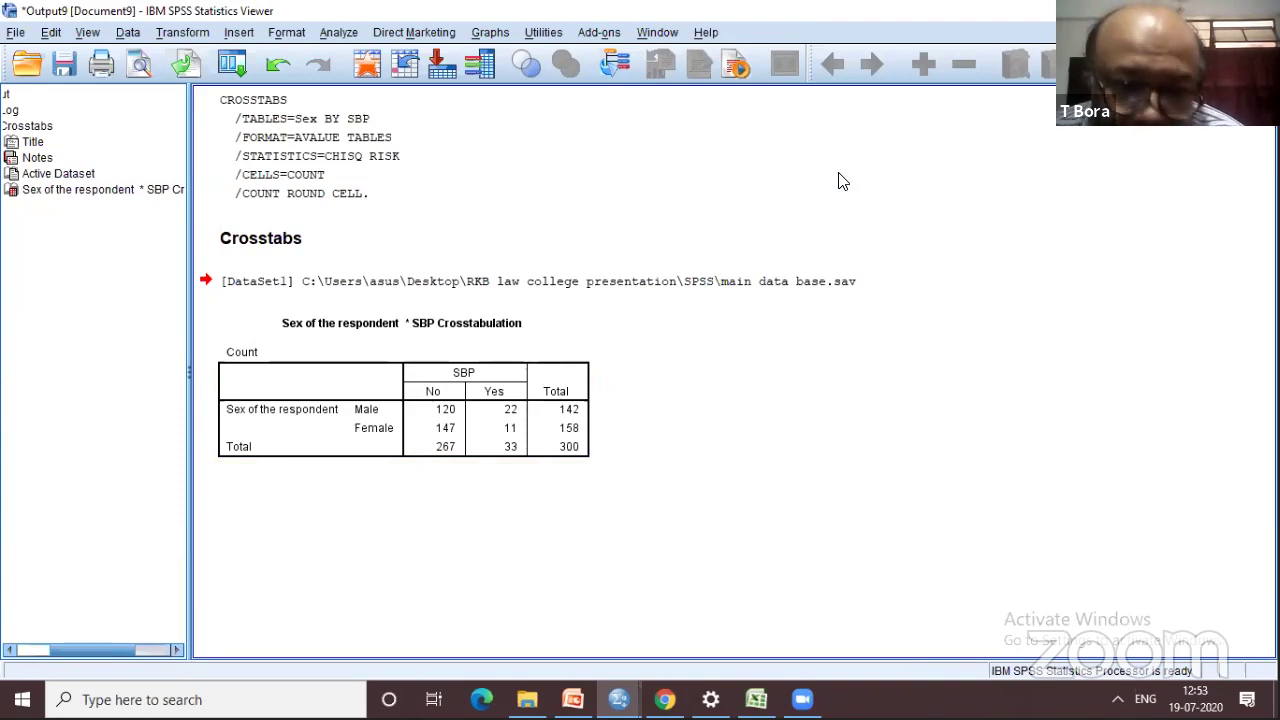
Step: Circle the male, female and total counts under SBP Yes with the annotation pen and remove the circles
left_click_drag(494, 436, 538, 470)
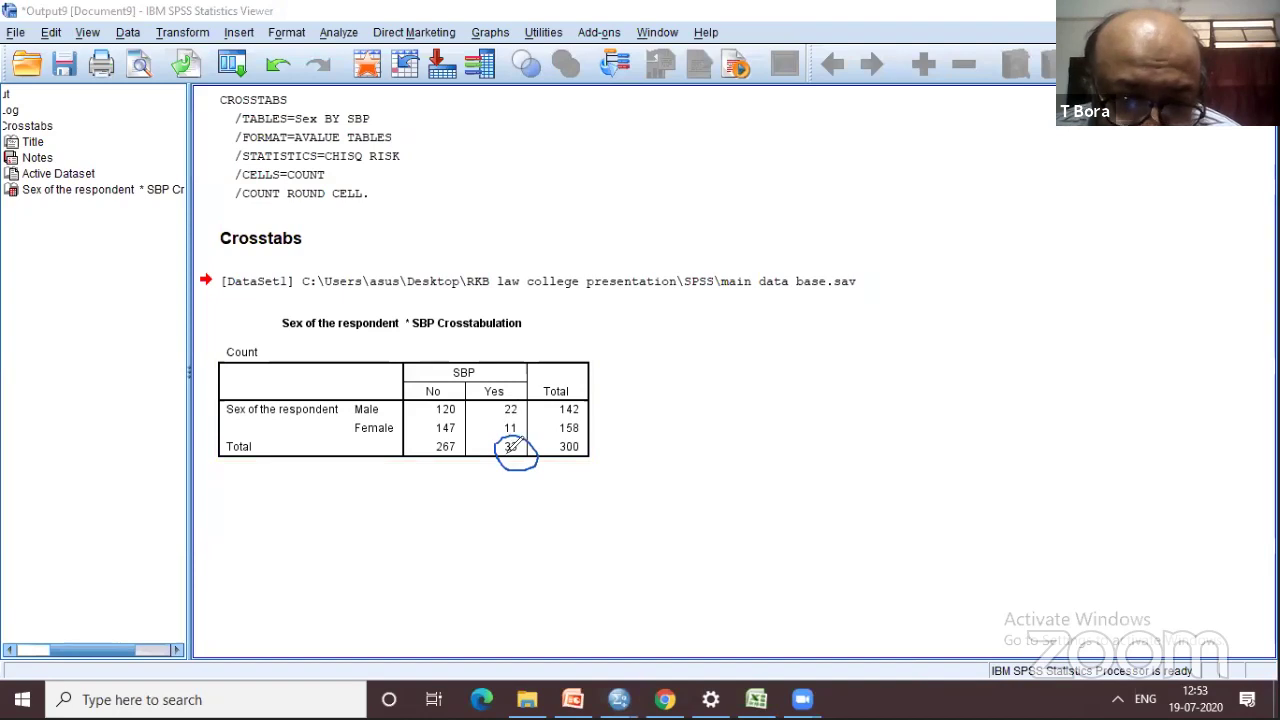
left_click_drag(523, 412, 494, 450)
mouse_move(530, 390)
left_mouse_down()
mouse_move(504, 392)
mouse_move(502, 420)
mouse_move(524, 399)
left_mouse_up()
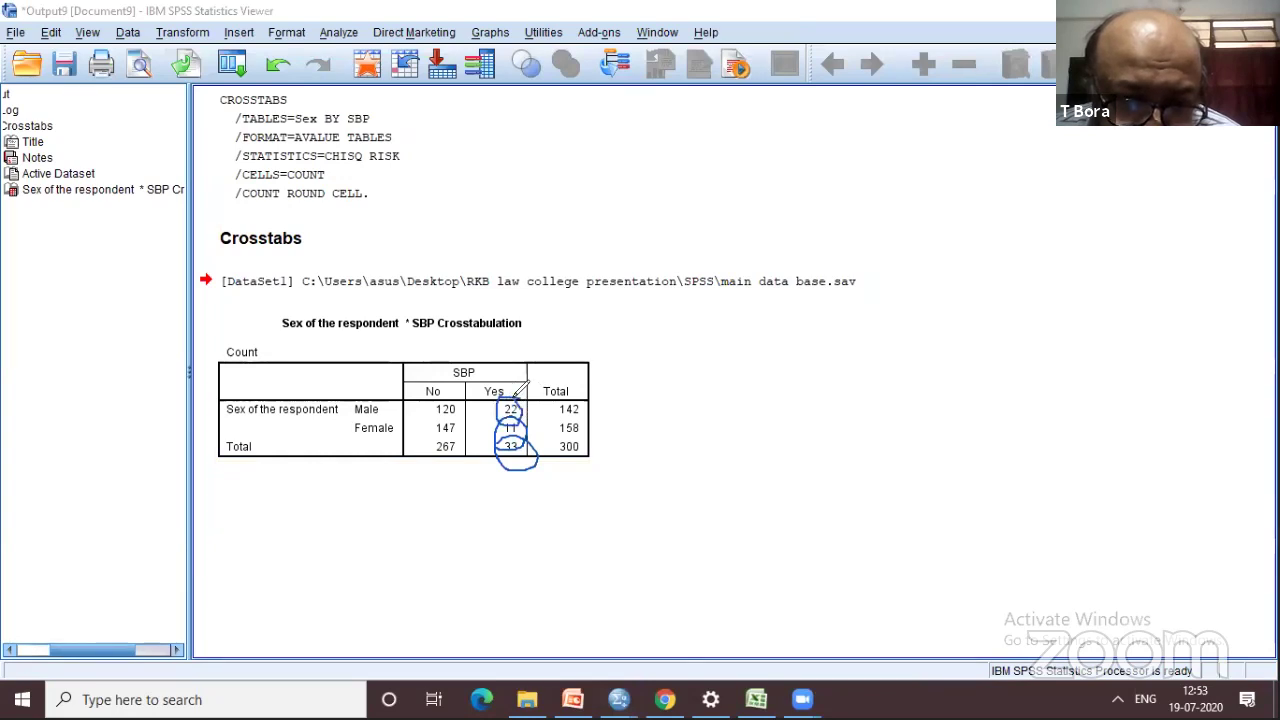
key("ctrl+z")
key("ctrl+z")
key("ctrl+z")
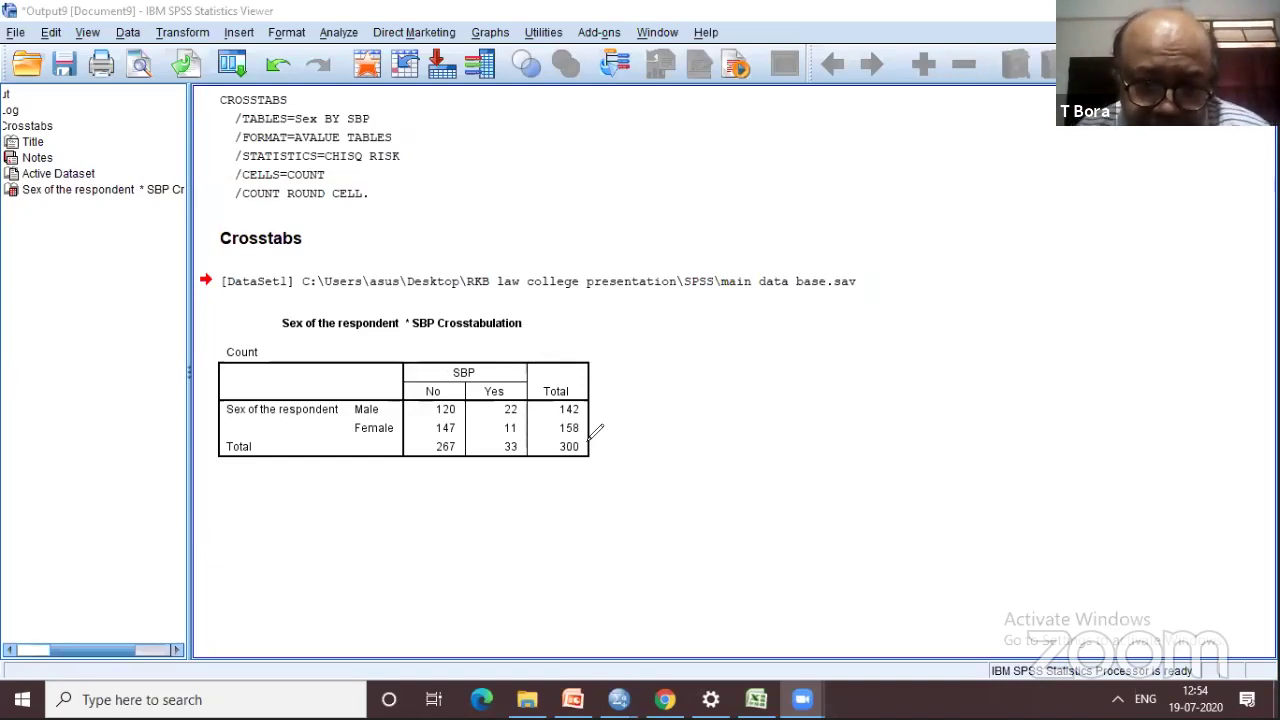
left_click(569, 426)
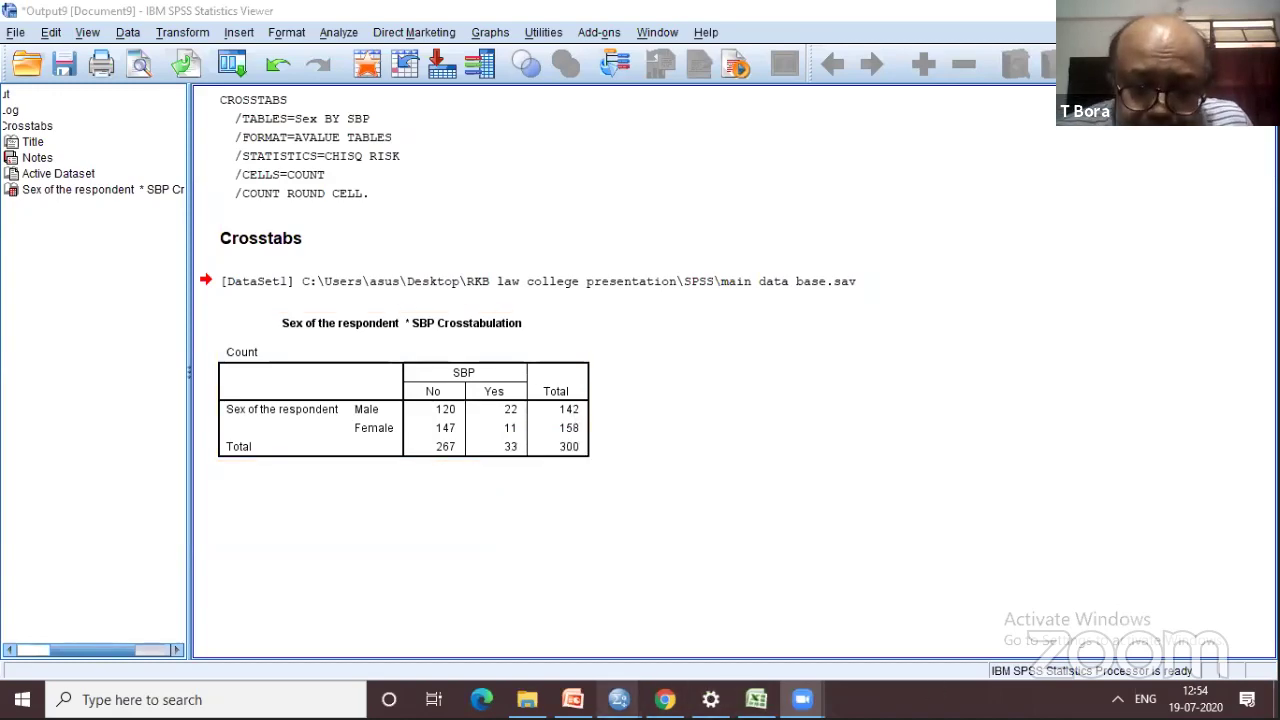
Step: In the Data Editor's Crosstabs setup, replace Sex of the respondent with Residential Status as the row variable
mouse_move(618, 700)
left_click(466, 634)
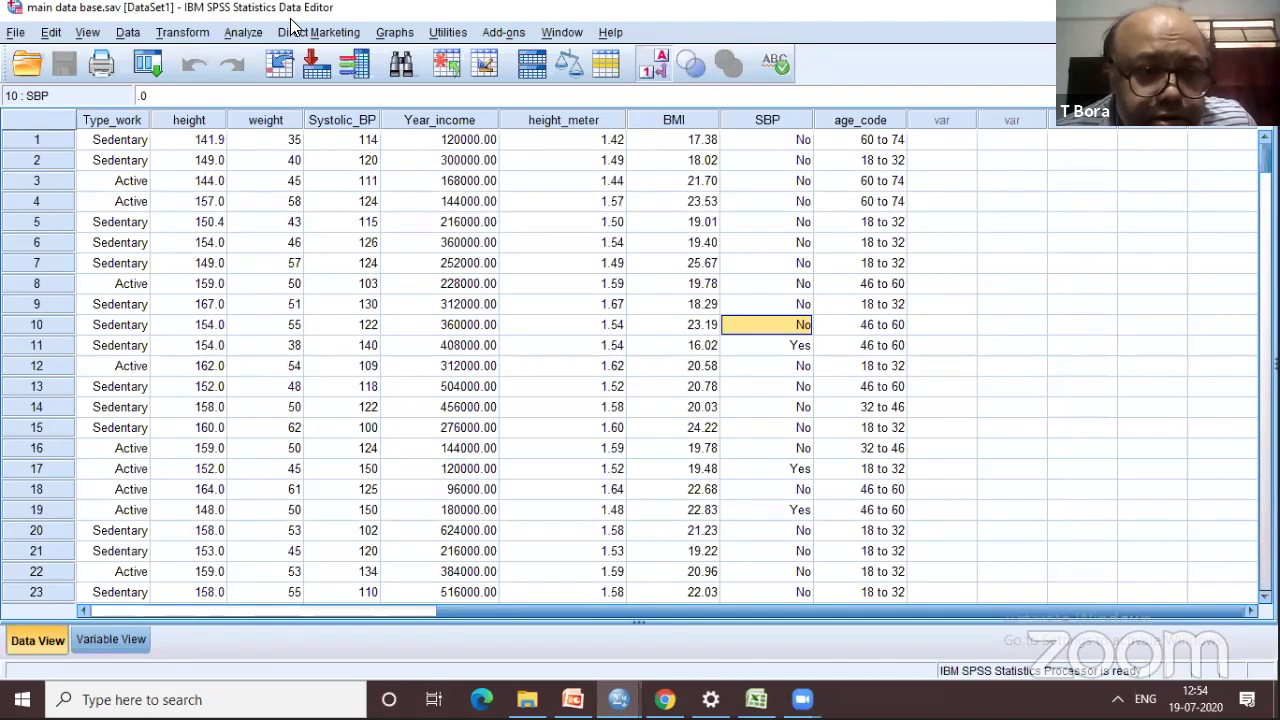
left_click(243, 32)
mouse_move(288, 80)
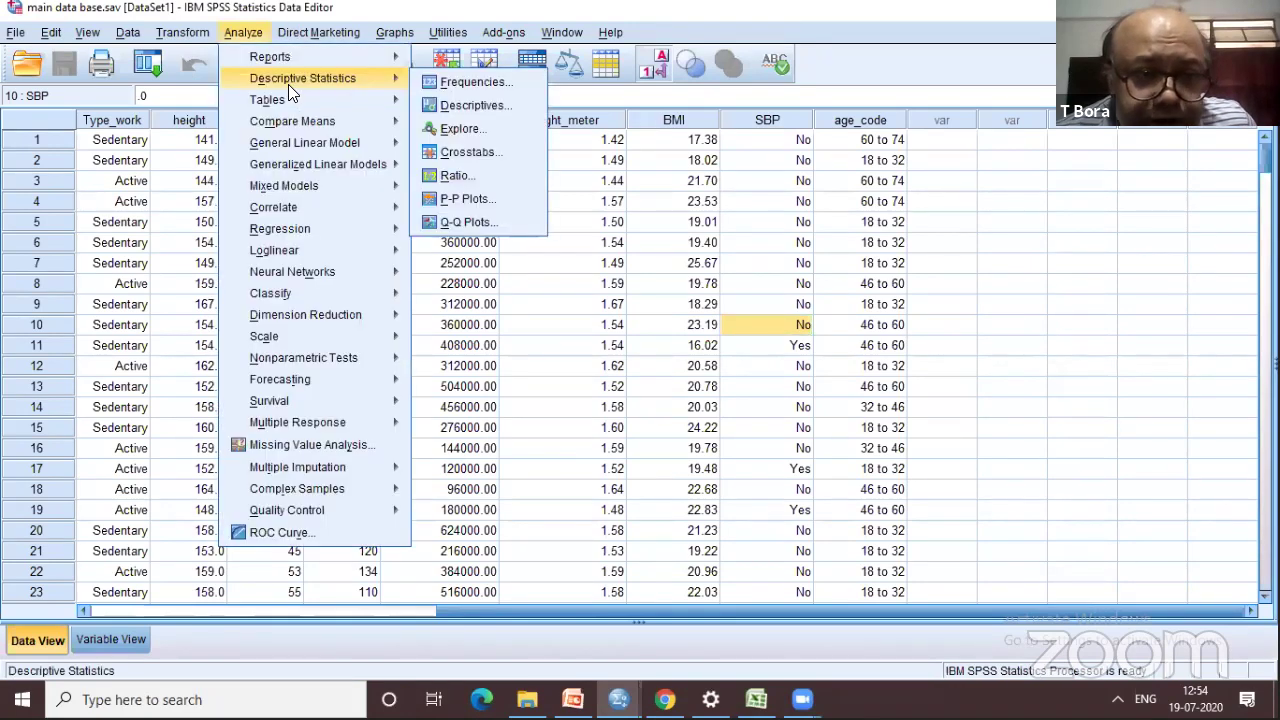
left_click(989, 94)
left_click(240, 36)
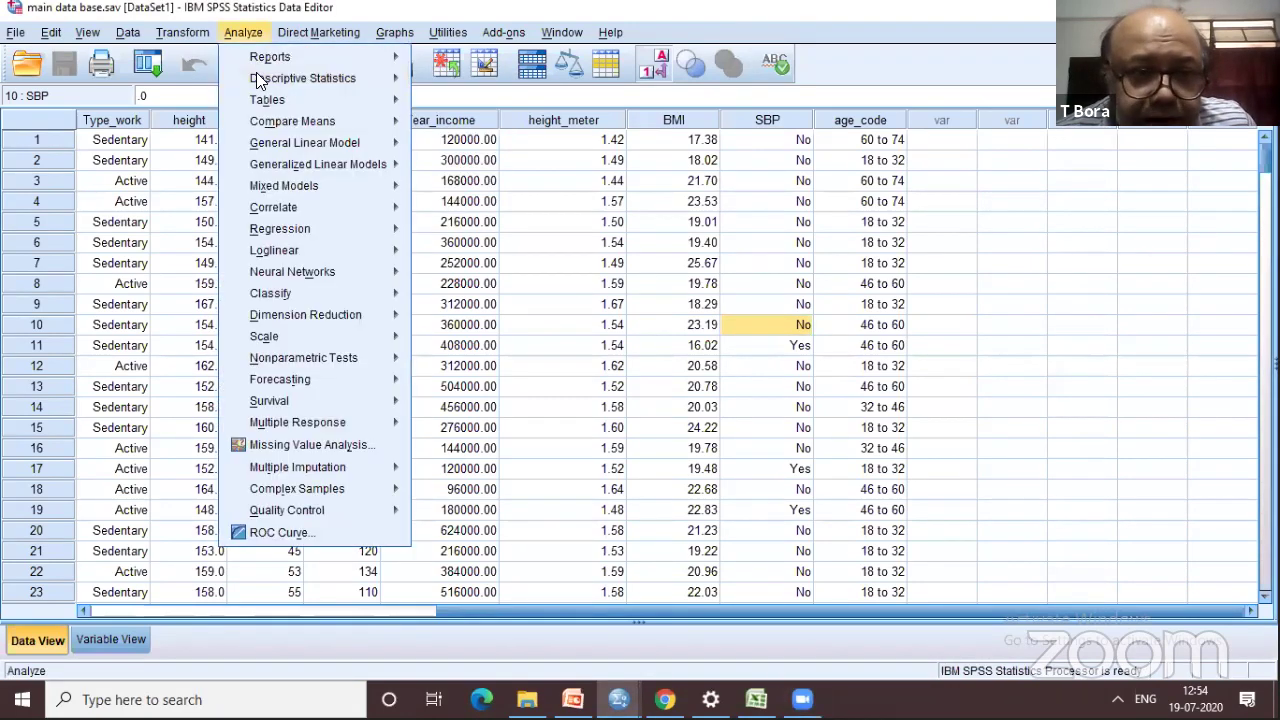
mouse_move(256, 78)
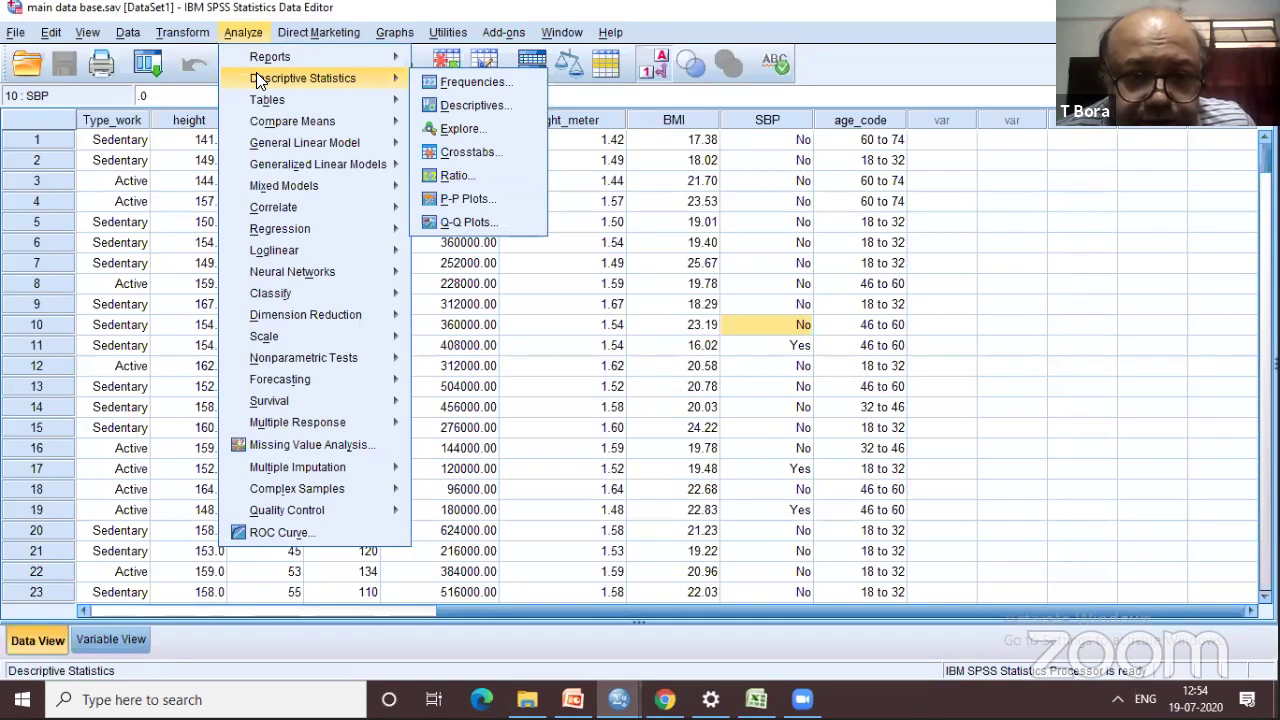
left_click(470, 152)
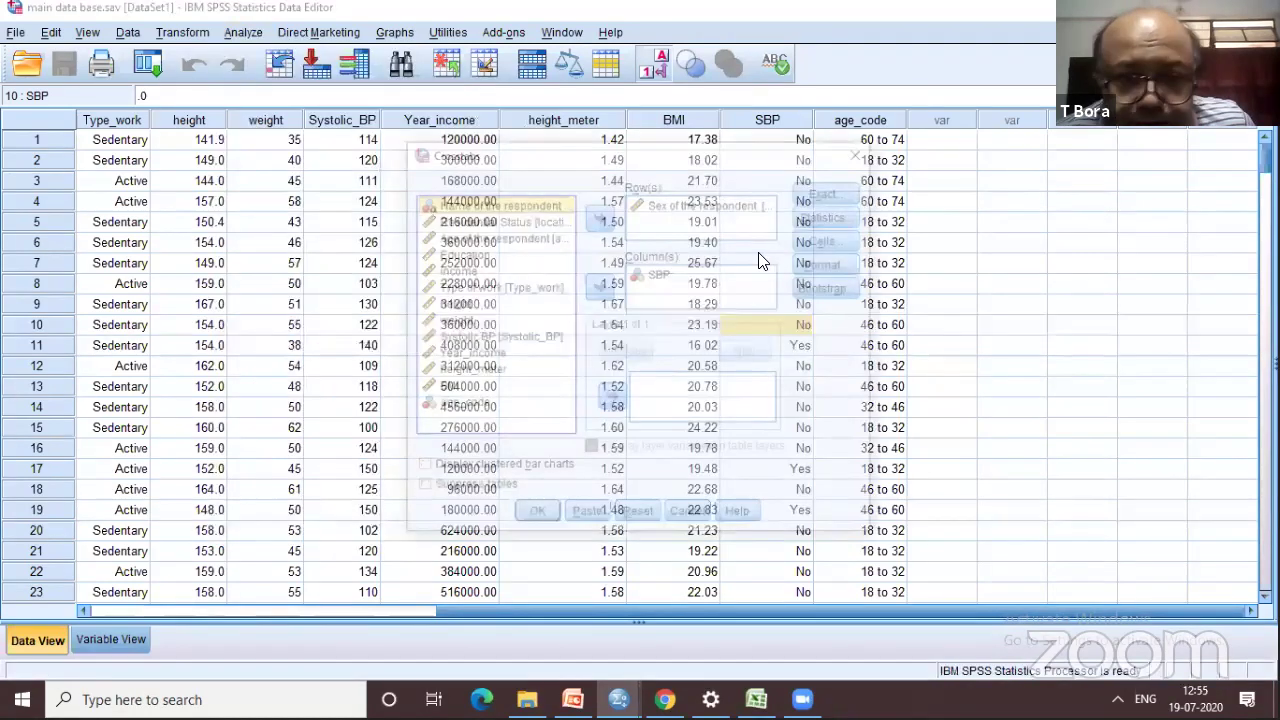
left_click(680, 203)
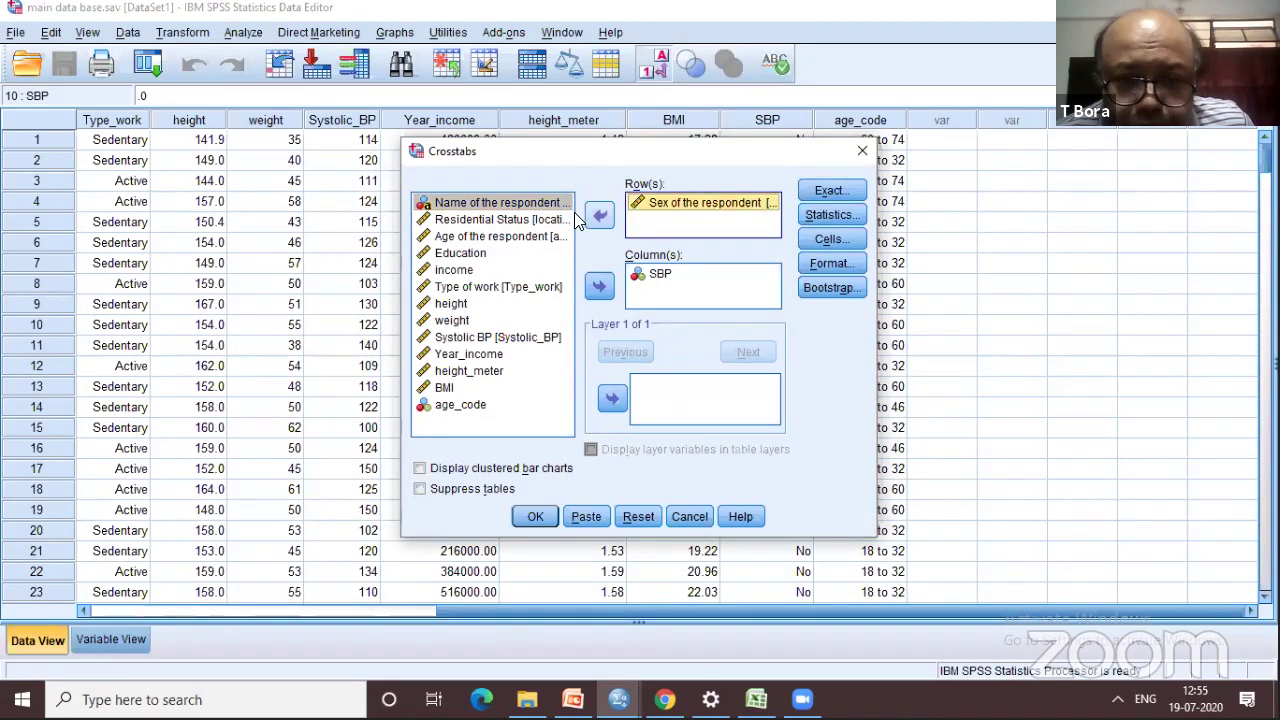
left_click(599, 215)
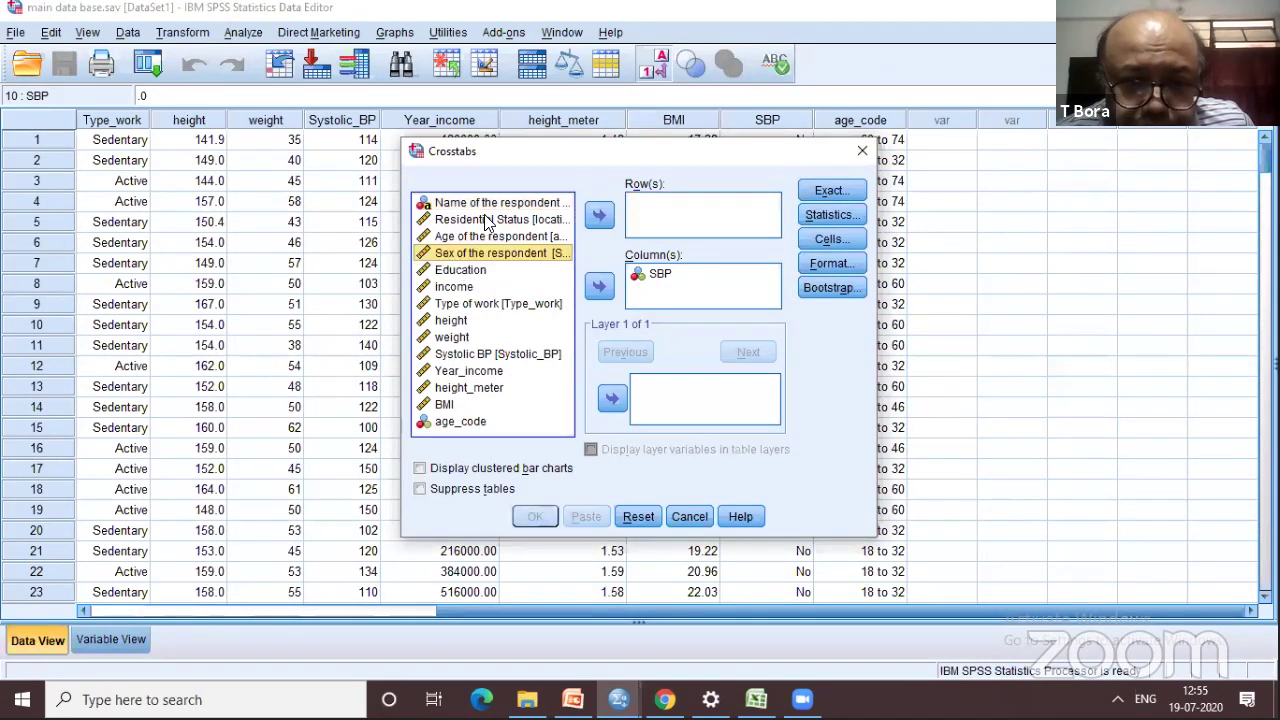
left_click(487, 220)
left_click(599, 215)
Step: Run the Residential Status by SBP crosstabulation without Chi-square and Risk statistics, and delete its Case Processing Summary table
left_click(816, 214)
left_click(554, 220)
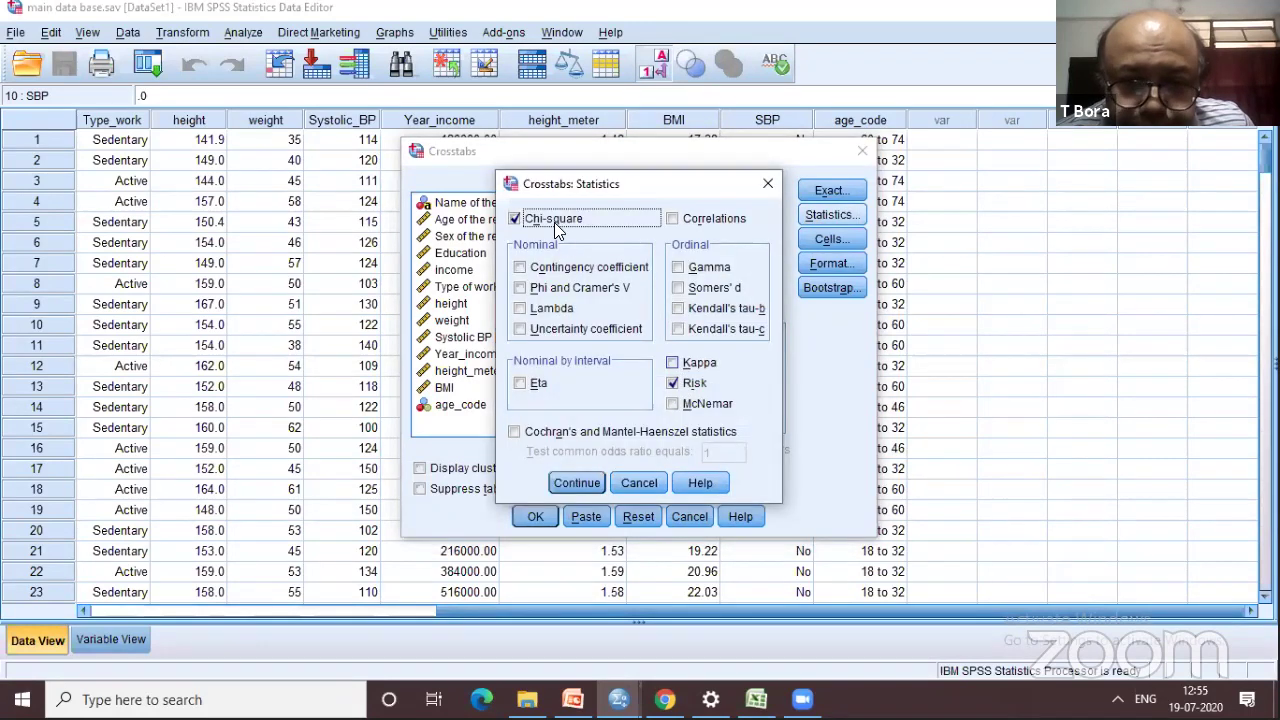
left_click(578, 484)
left_click(537, 517)
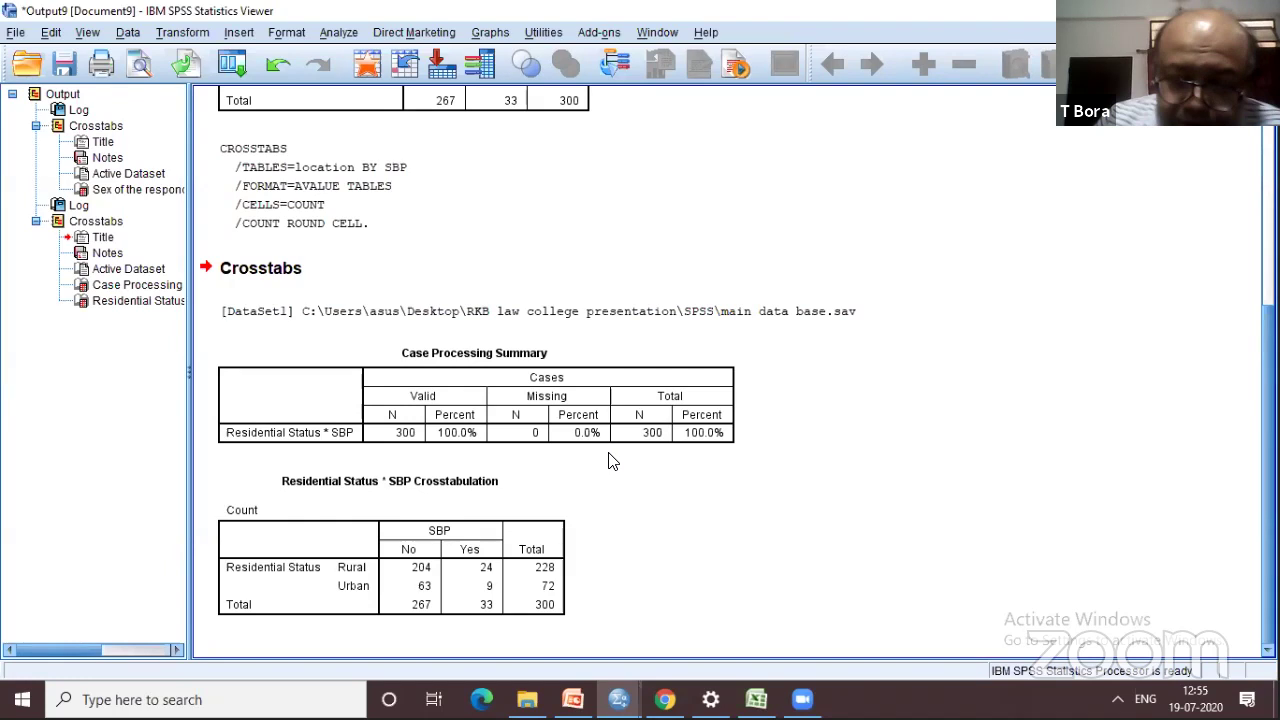
left_click(612, 400)
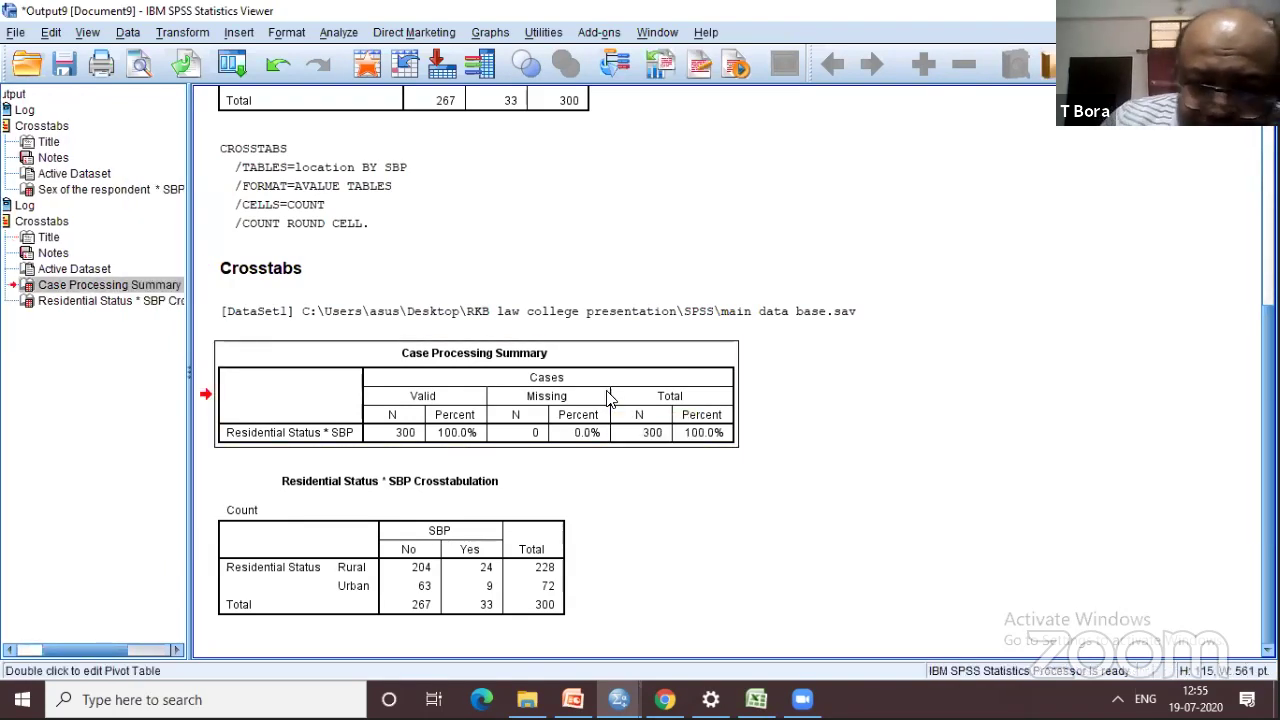
key("Delete")
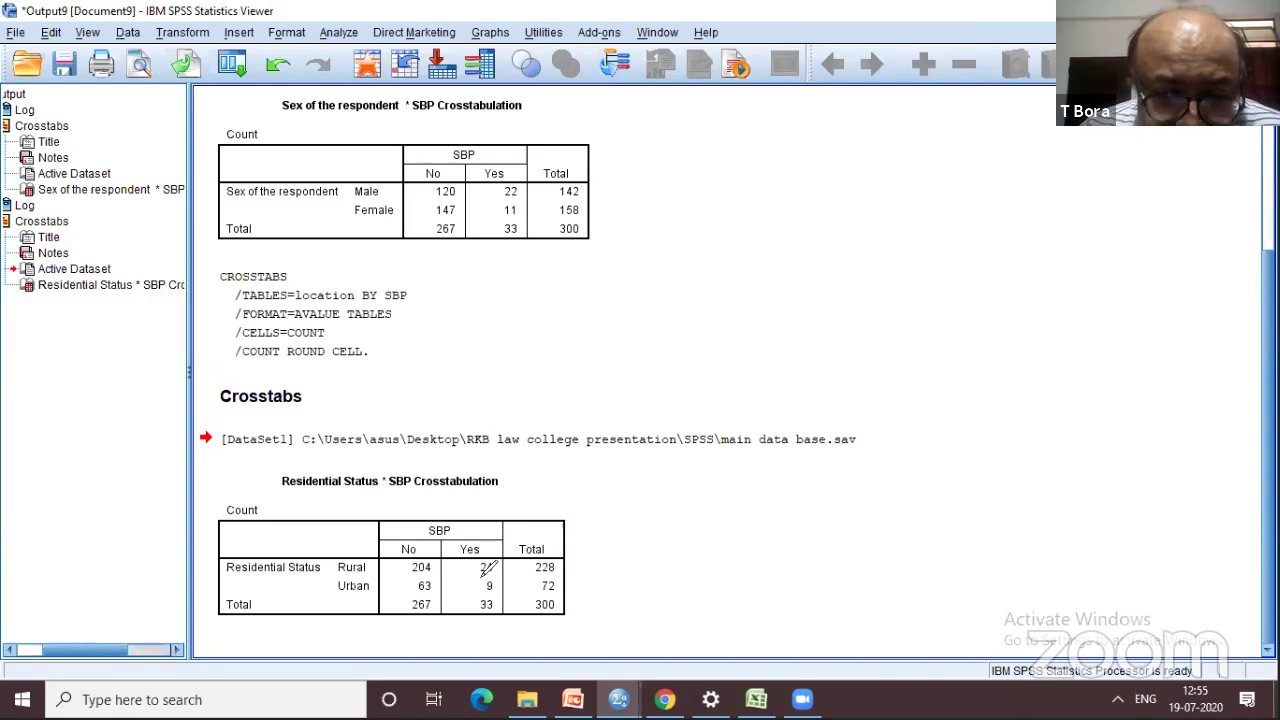
Step: Circle the rural, urban and overall counts in the Total column with the annotation pen and remove the circles
left_click_drag(517, 560, 524, 584)
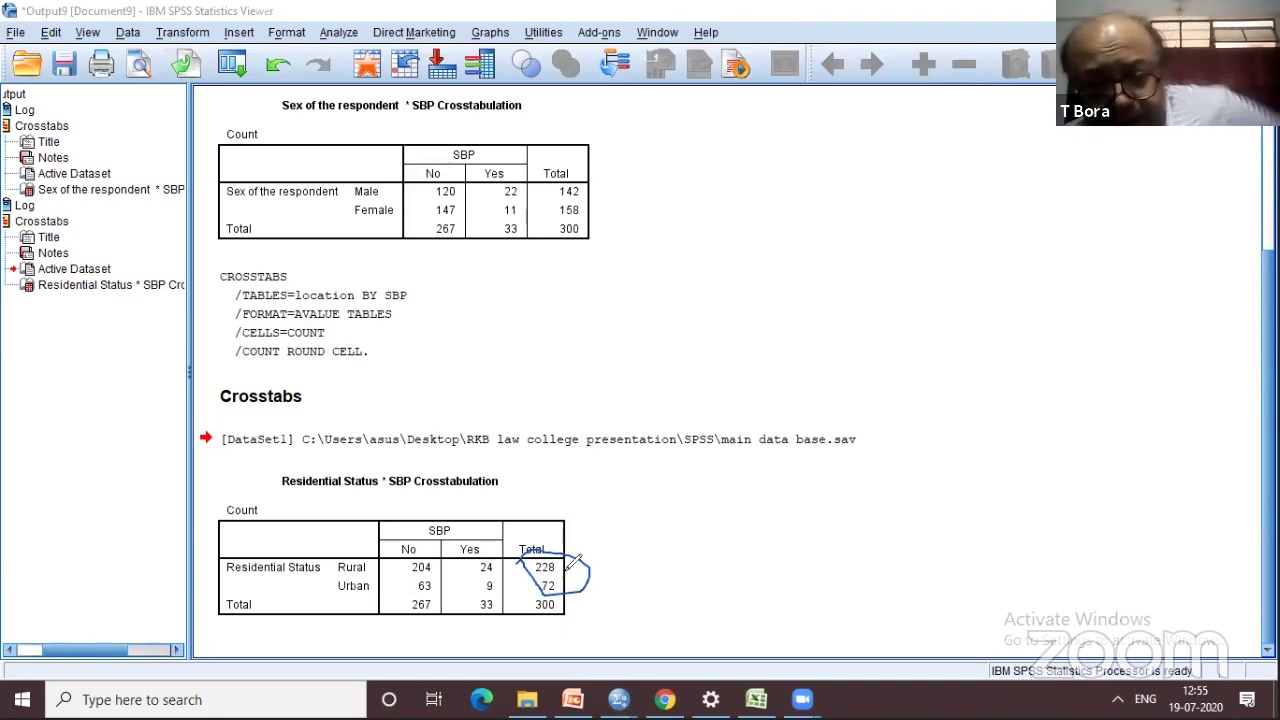
mouse_move(586, 590)
left_mouse_down()
mouse_move(584, 610)
mouse_move(513, 562)
left_mouse_up()
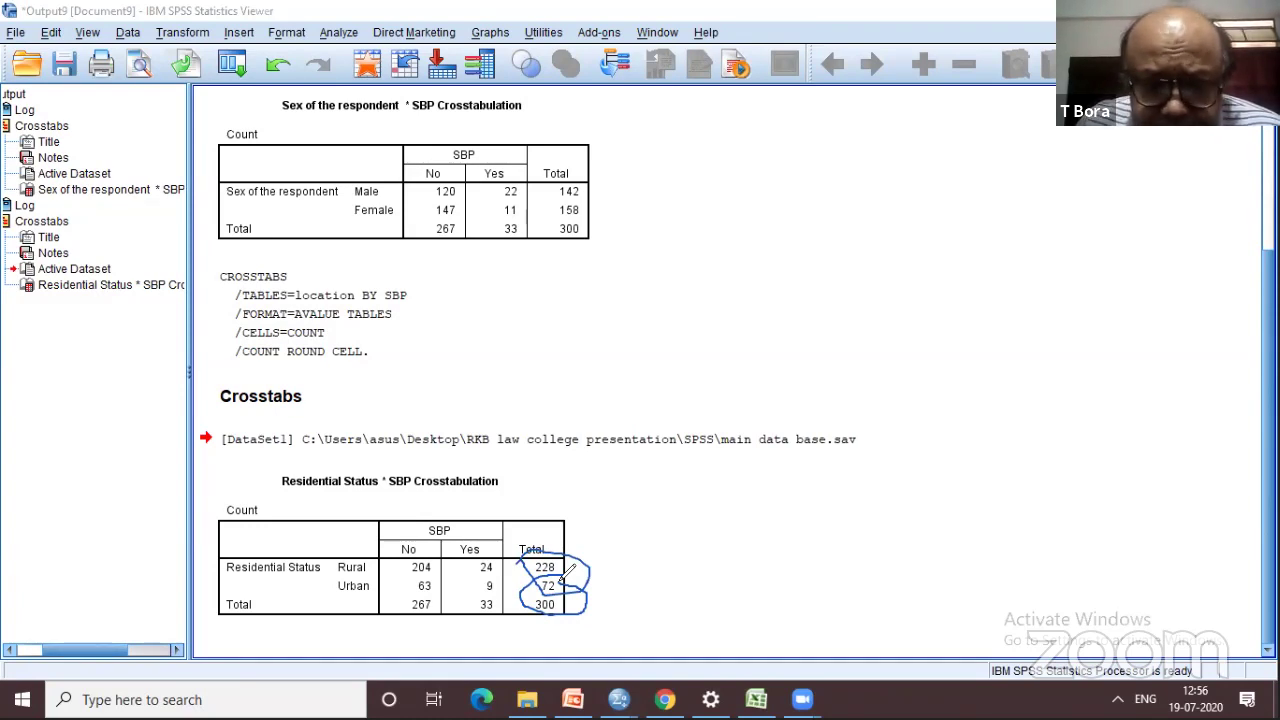
key("e")
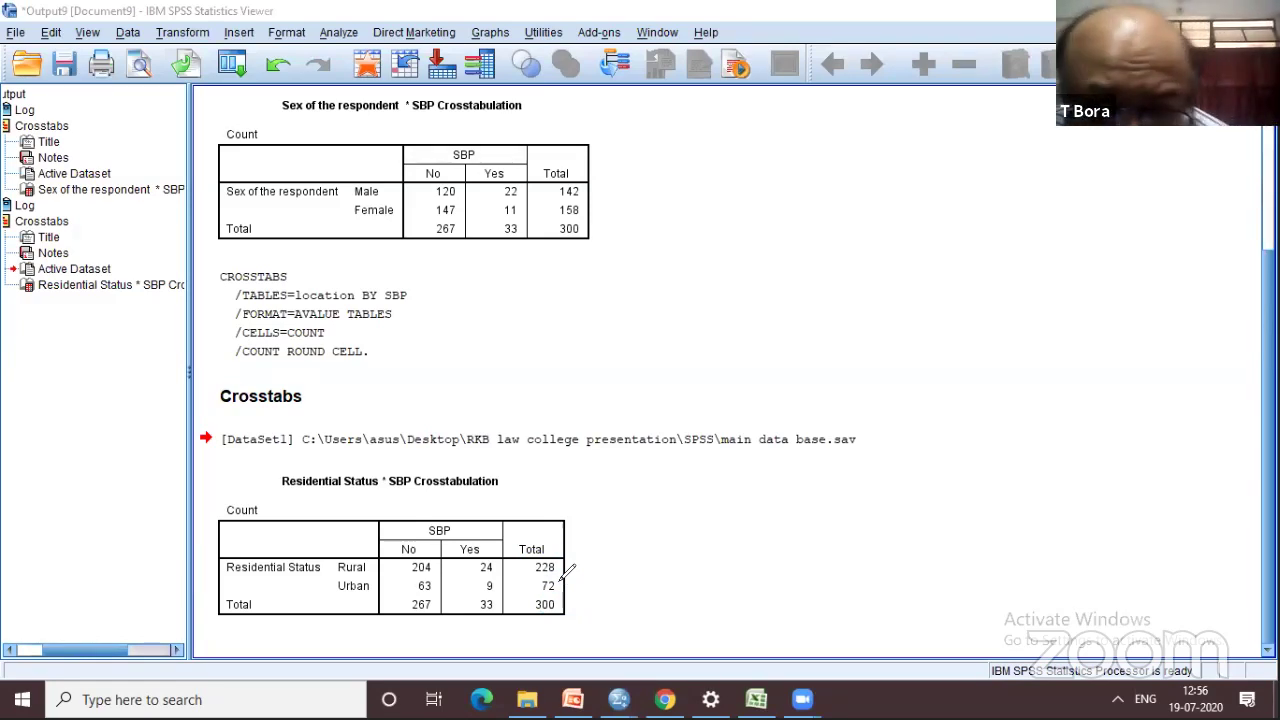
mouse_move(546, 556)
left_mouse_down()
mouse_move(576, 598)
mouse_move(556, 574)
left_mouse_up()
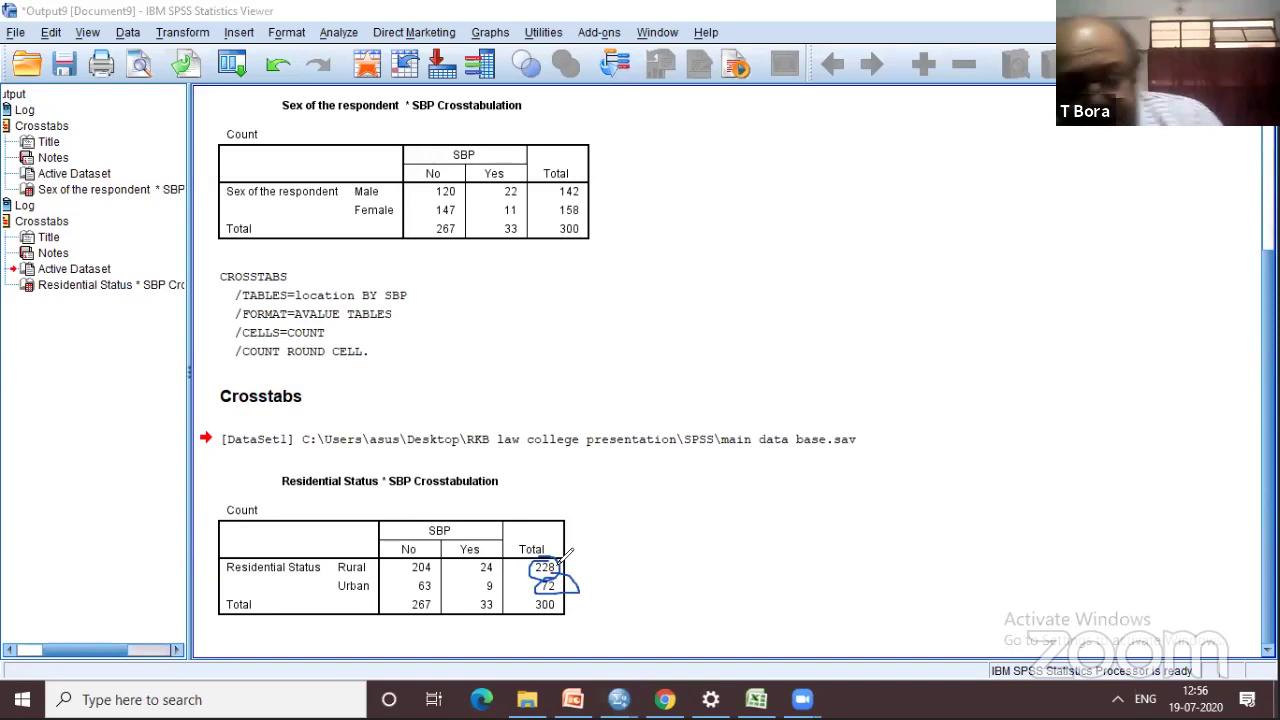
key("ctrl+z")
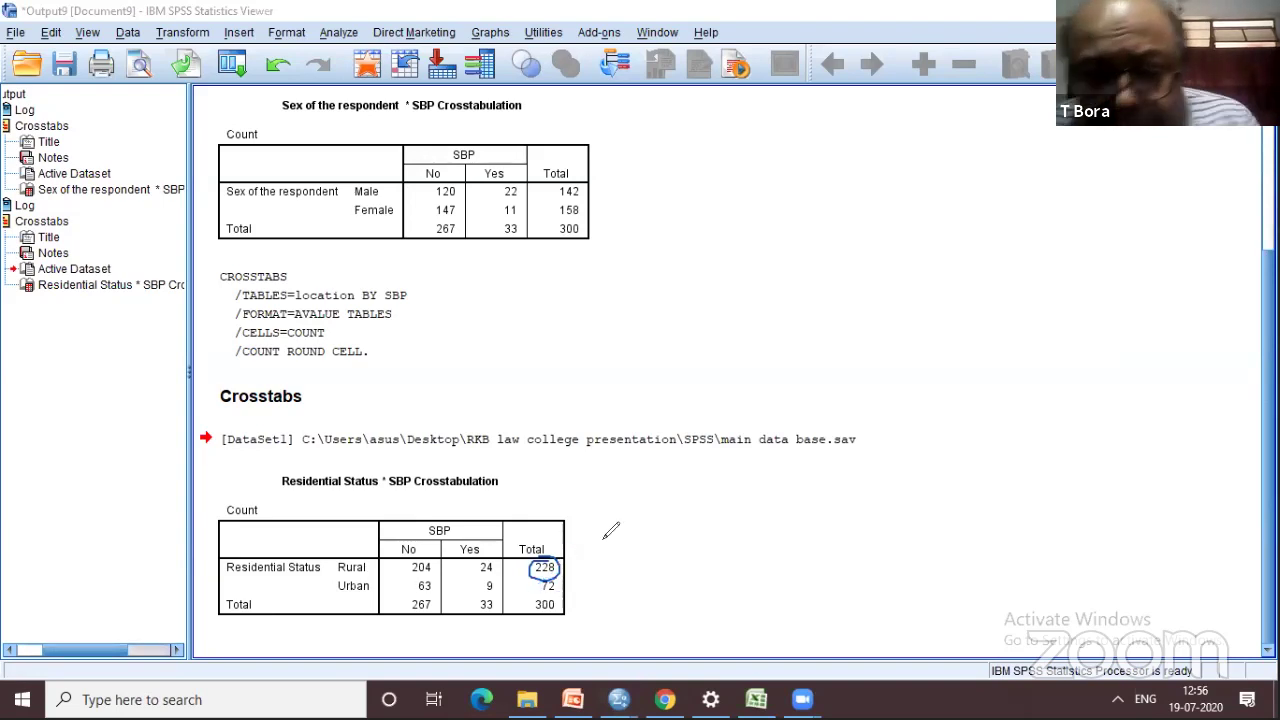
key("ctrl+z")
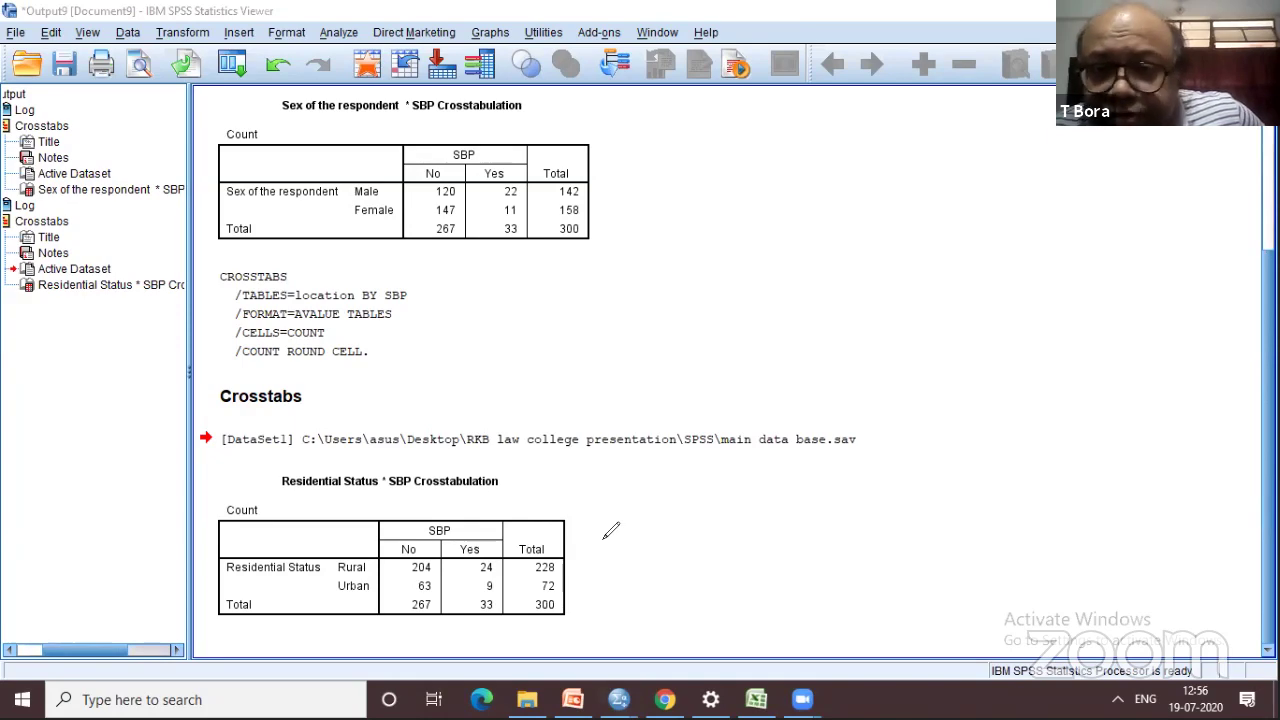
Step: Close the output without saving it and rerun the Residential Status by SBP crosstabulation with Row percentages in the cells
key("alt+F4")
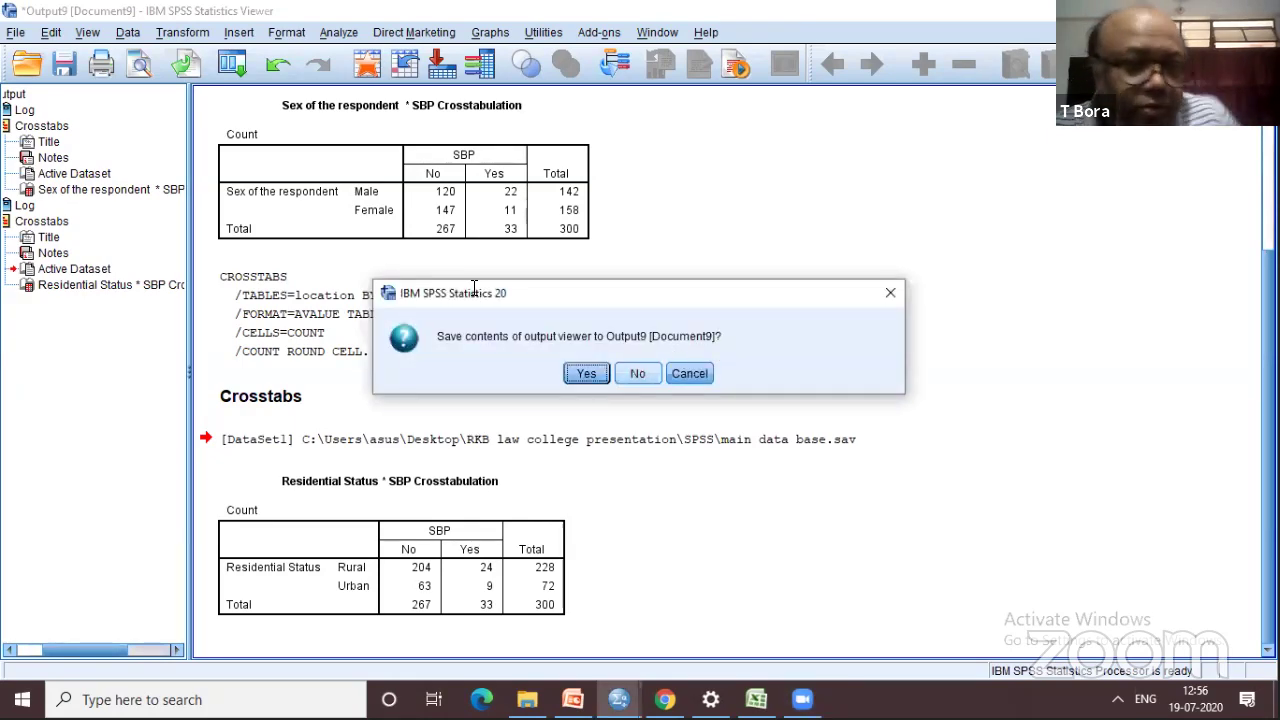
key("n")
key("alt+a")
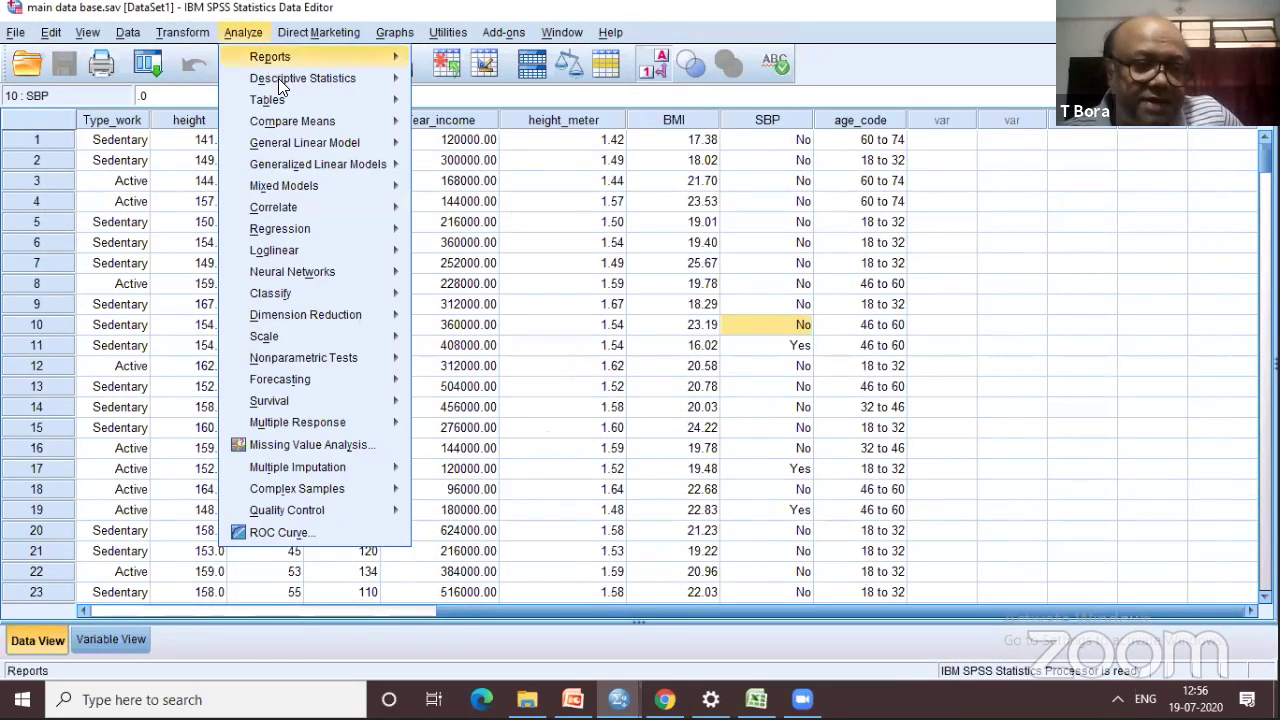
mouse_move(330, 78)
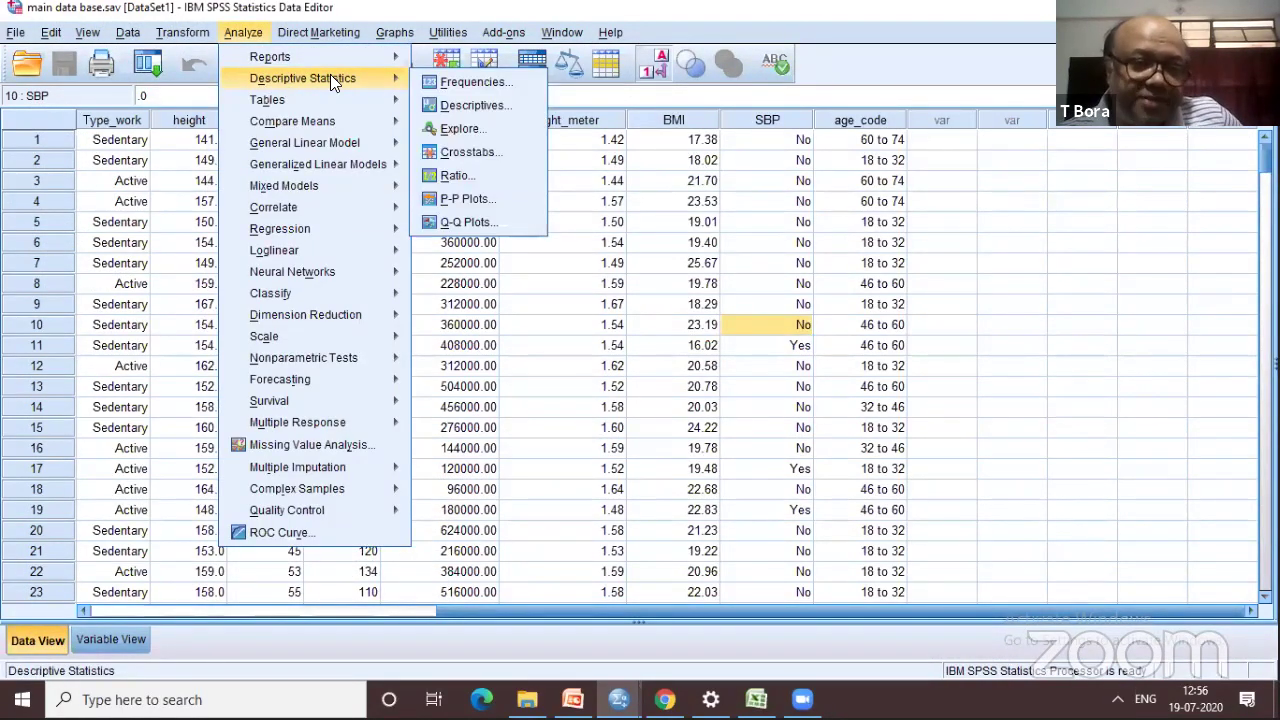
left_click(460, 154)
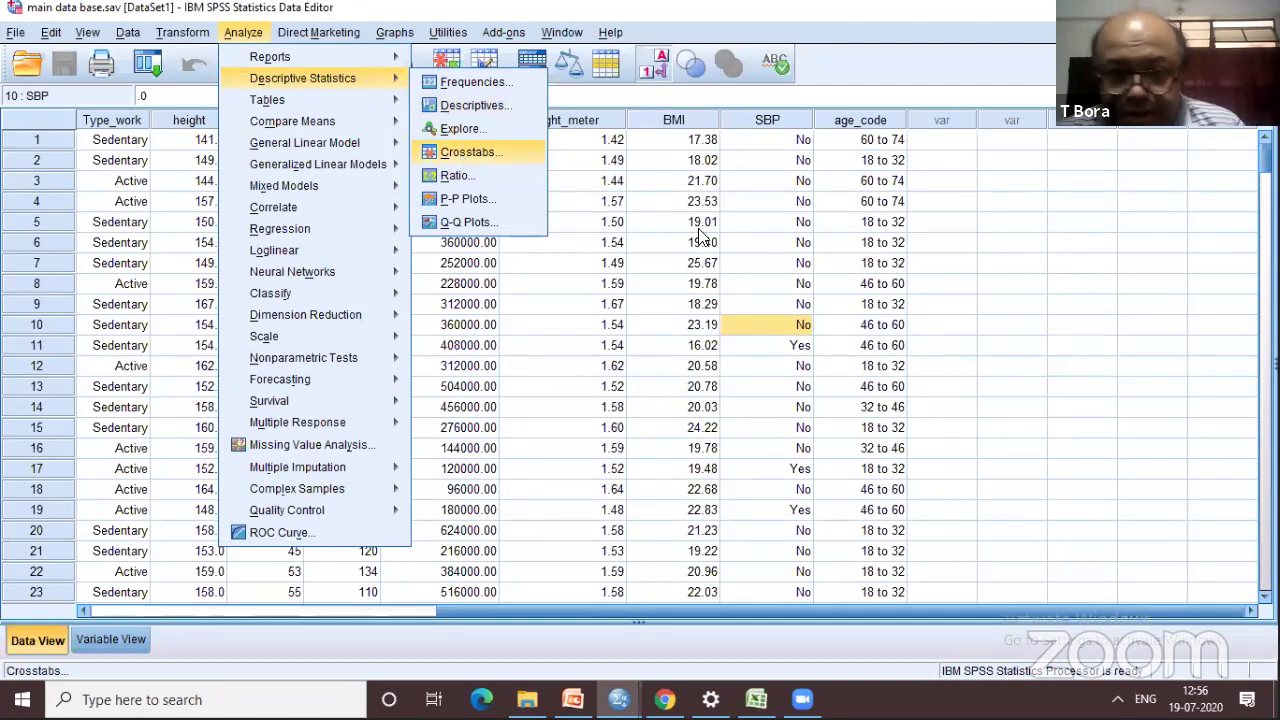
left_click(840, 240)
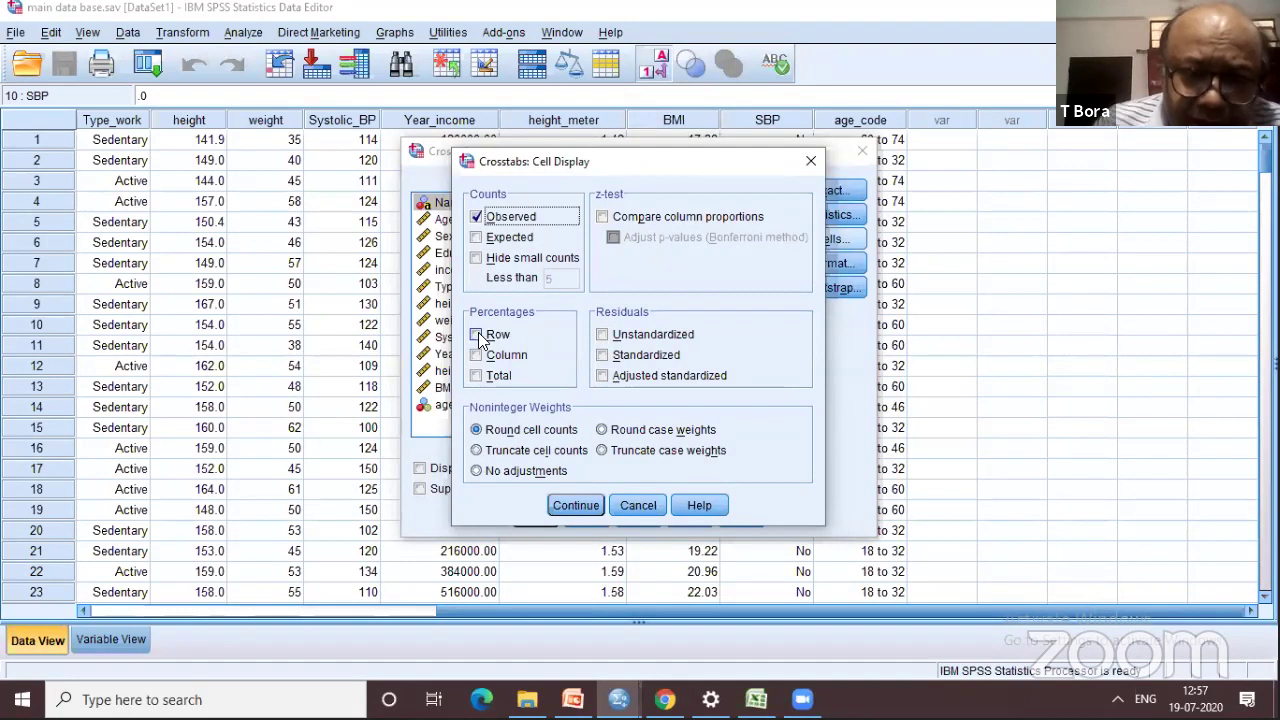
left_click(477, 336)
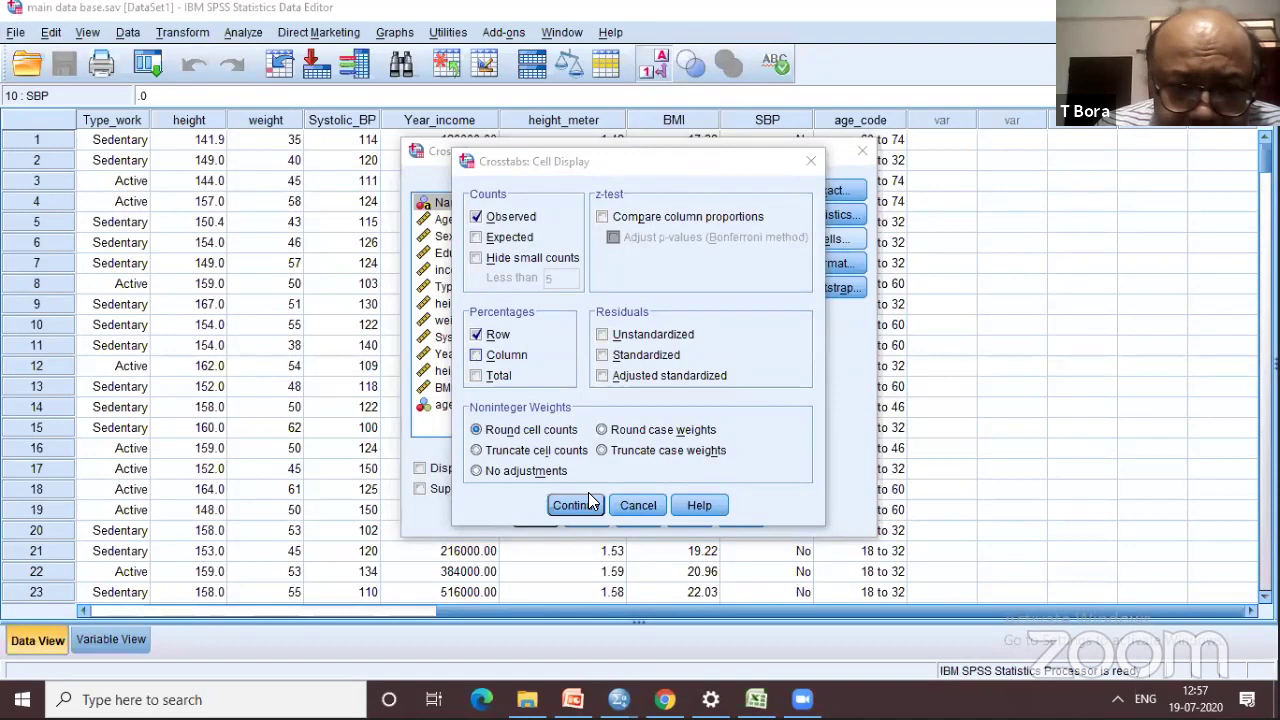
left_click(556, 510)
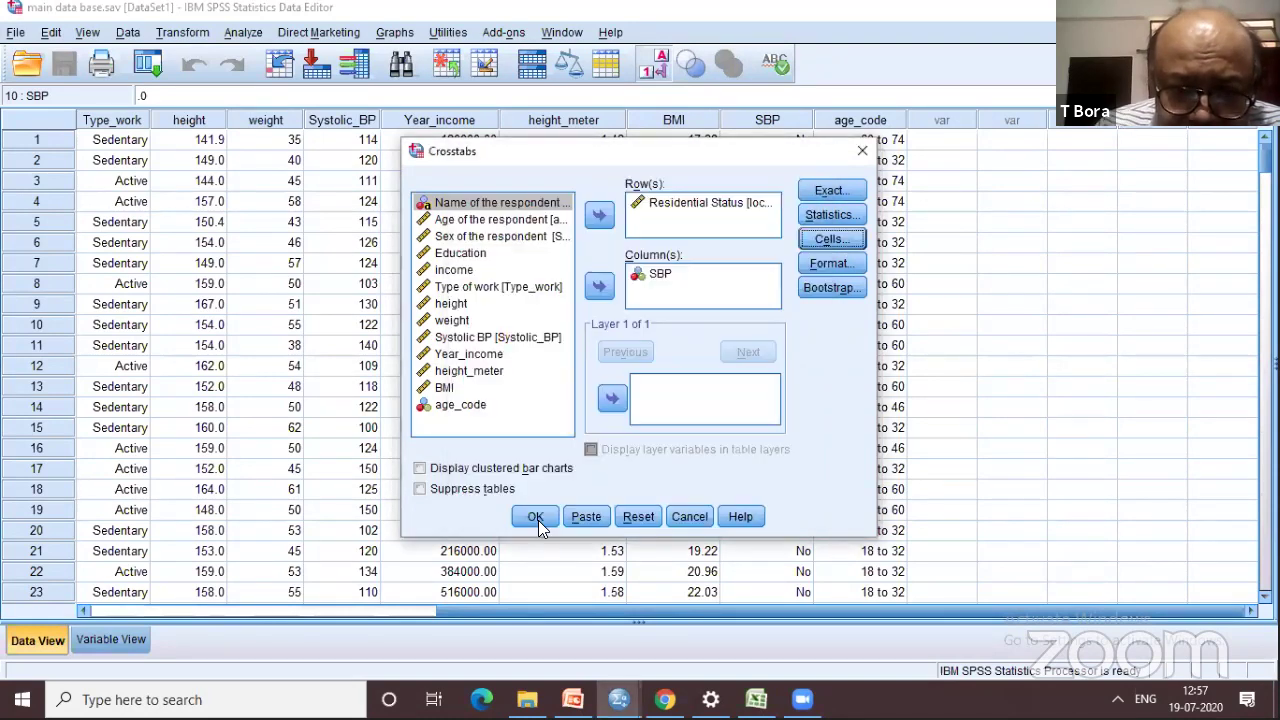
left_click(540, 516)
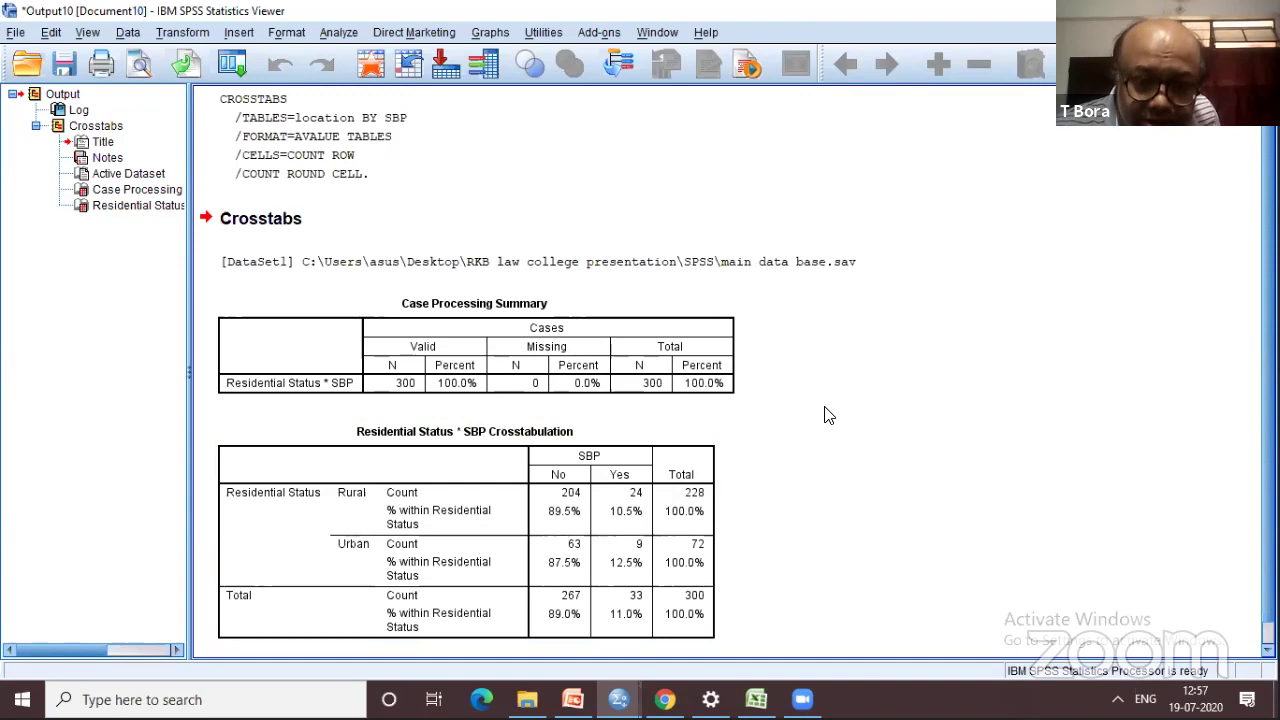
Step: Circle the rural row's counts and percentages with the annotation pen and erase the circle
left_click_drag(742, 474, 755, 477)
left_click_drag(607, 491, 652, 482)
mouse_move(752, 476)
left_mouse_down()
mouse_move(540, 468)
mouse_move(520, 515)
mouse_move(568, 532)
mouse_move(712, 510)
mouse_move(750, 470)
left_mouse_up()
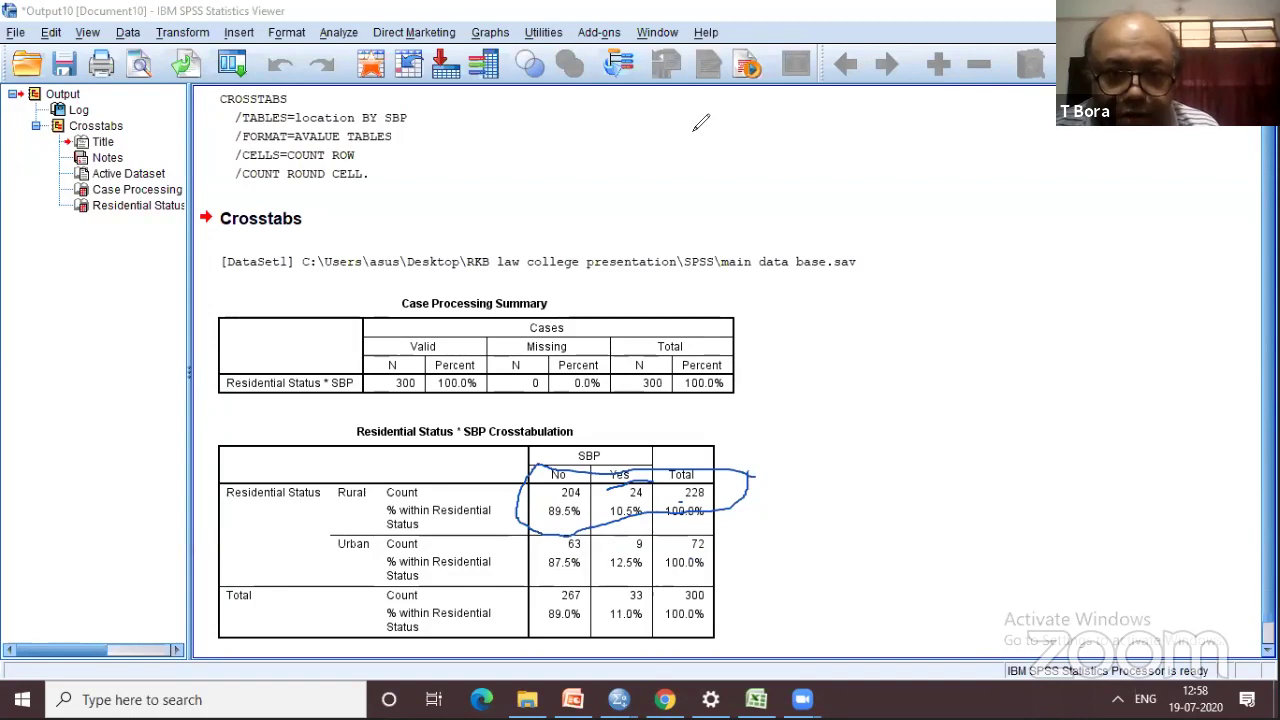
left_click(620, 472)
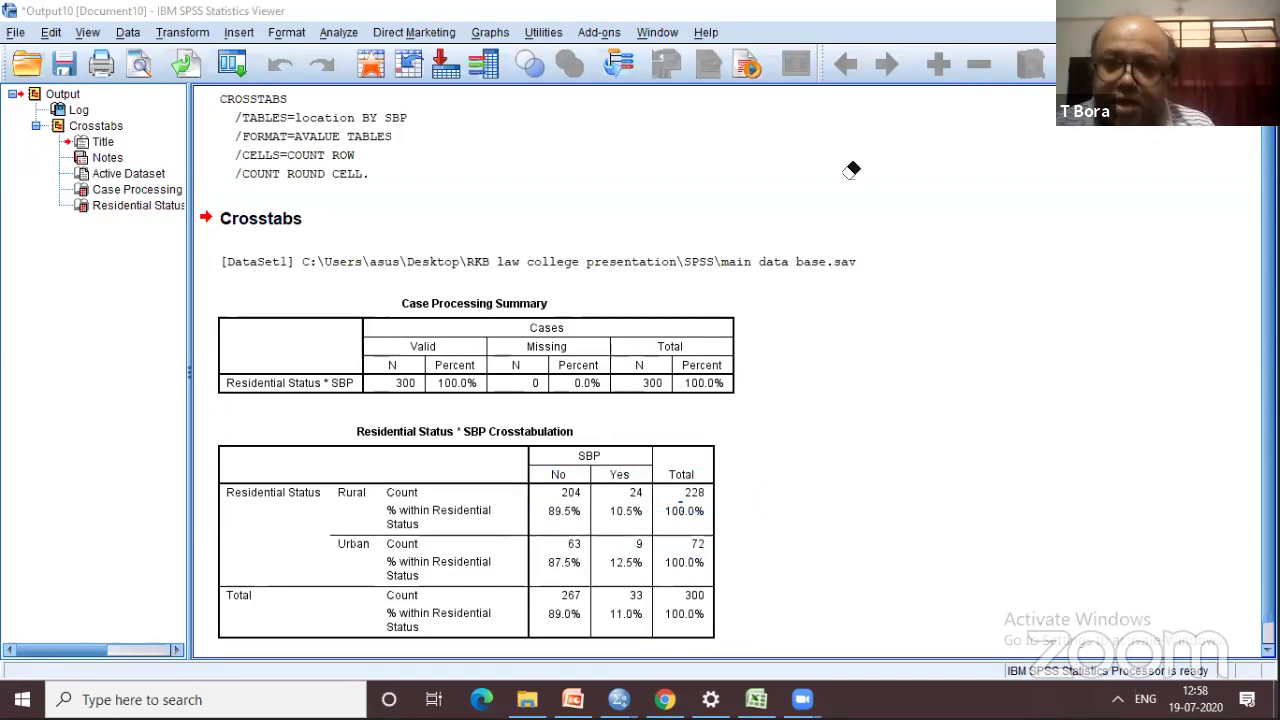
left_click(530, 625)
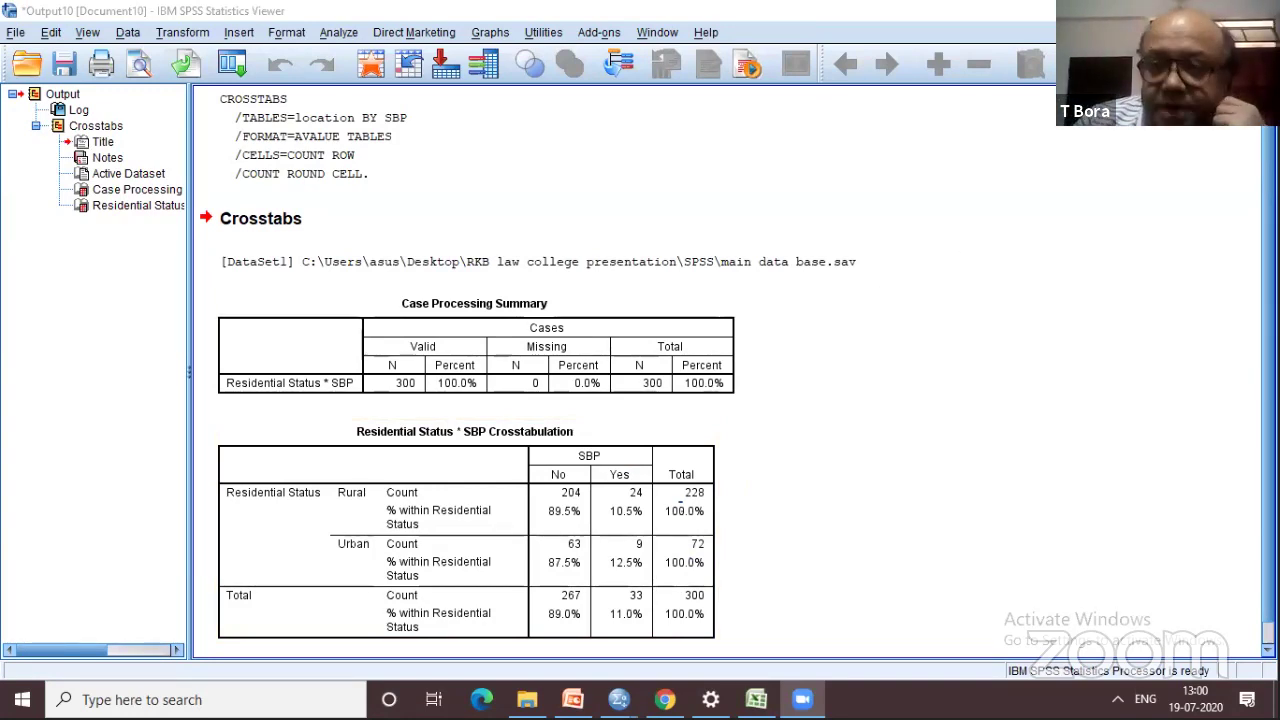
Step: Close the output without saving it and swap the Crosstabs variables, putting SBP in the rows and Residential Status in the columns
key("alt+F4")
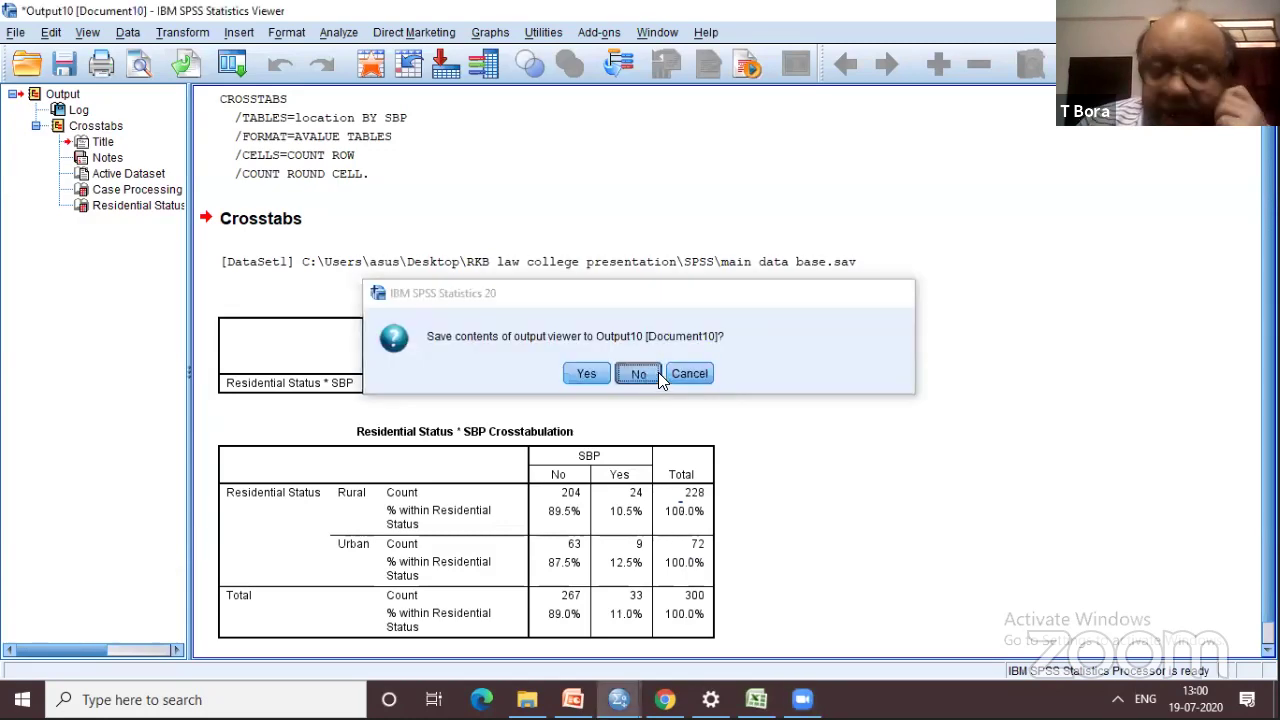
left_click(642, 373)
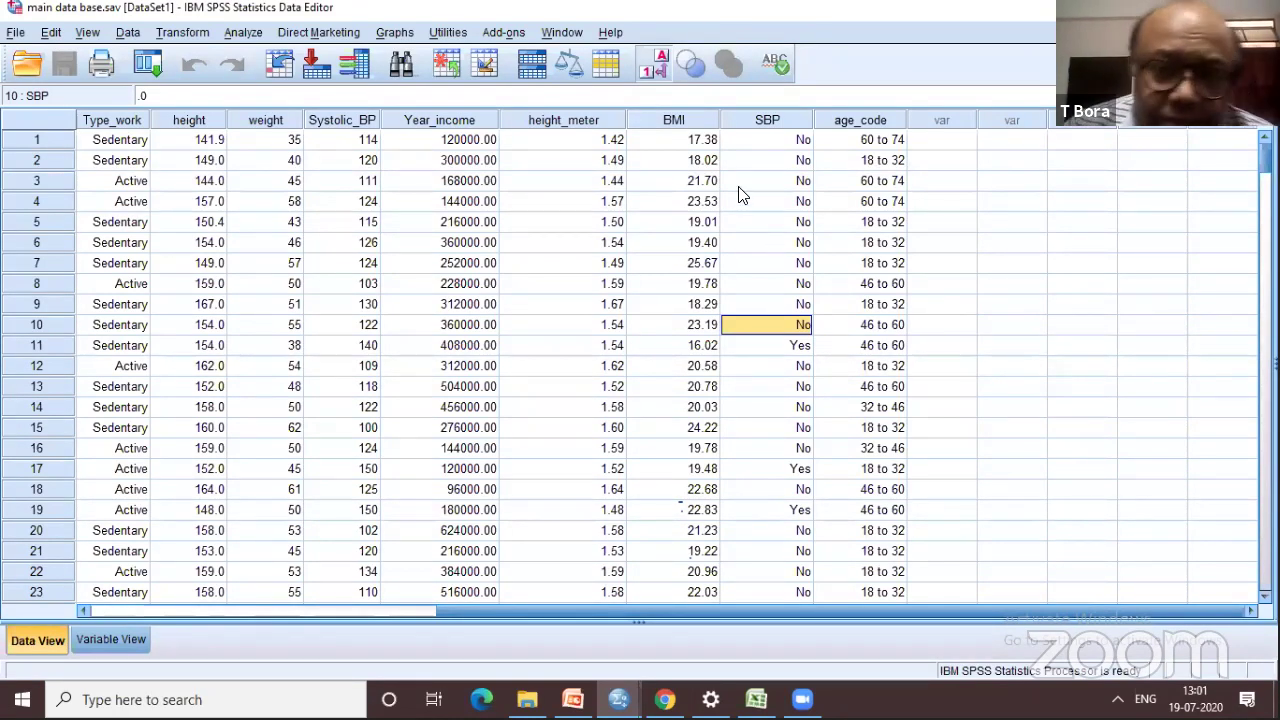
left_click(243, 32)
mouse_move(300, 78)
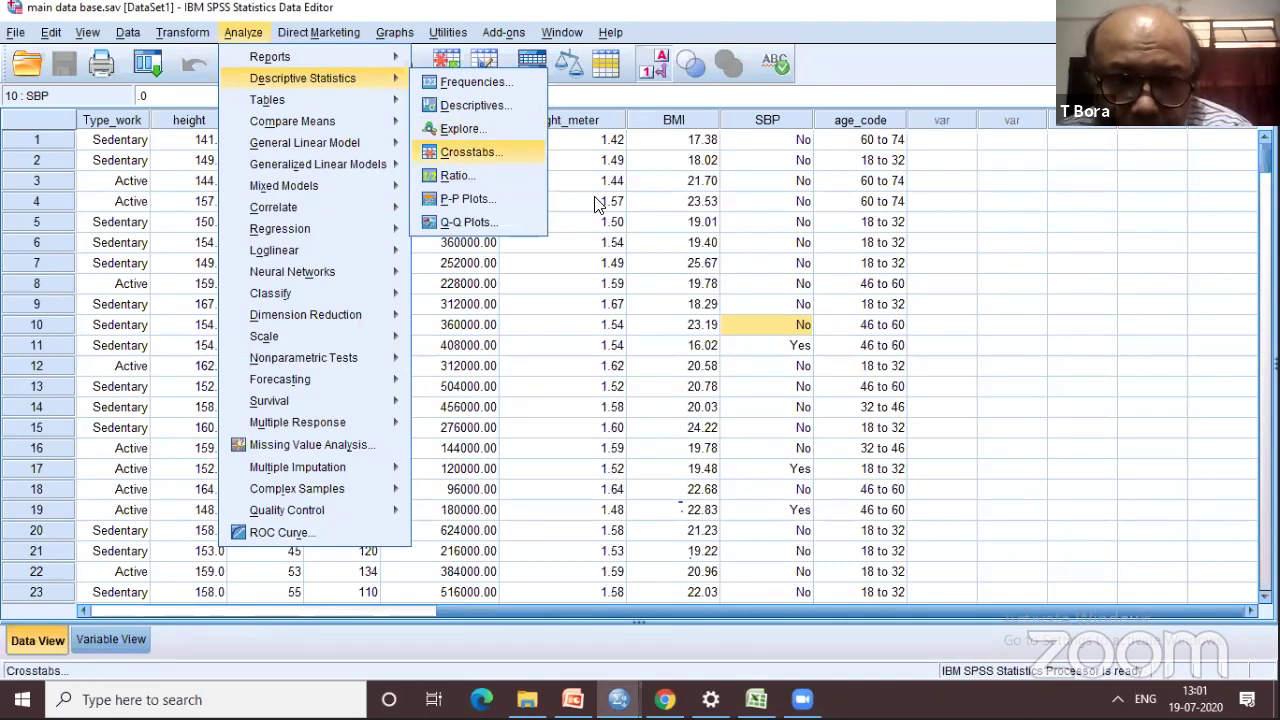
left_click(467, 153)
left_click(670, 204)
left_click(658, 275)
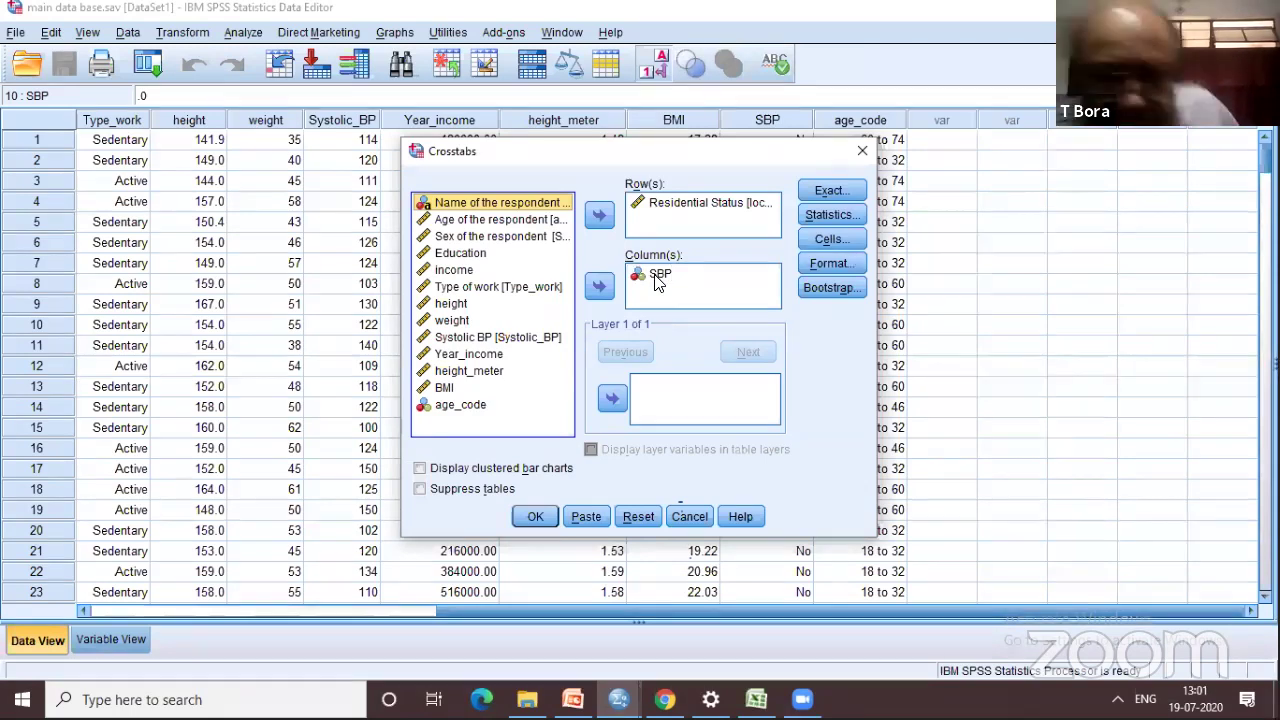
left_click(655, 280)
left_click(599, 286)
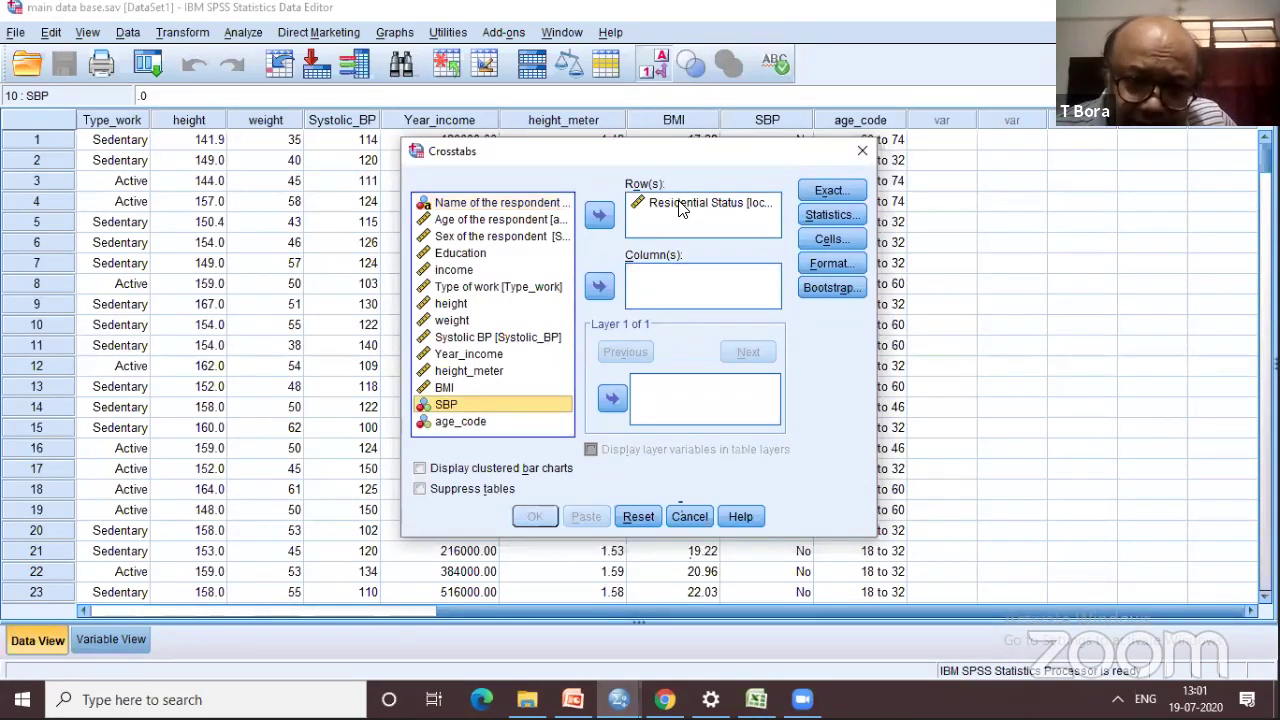
left_click(599, 215)
left_click(700, 203)
left_click(605, 285)
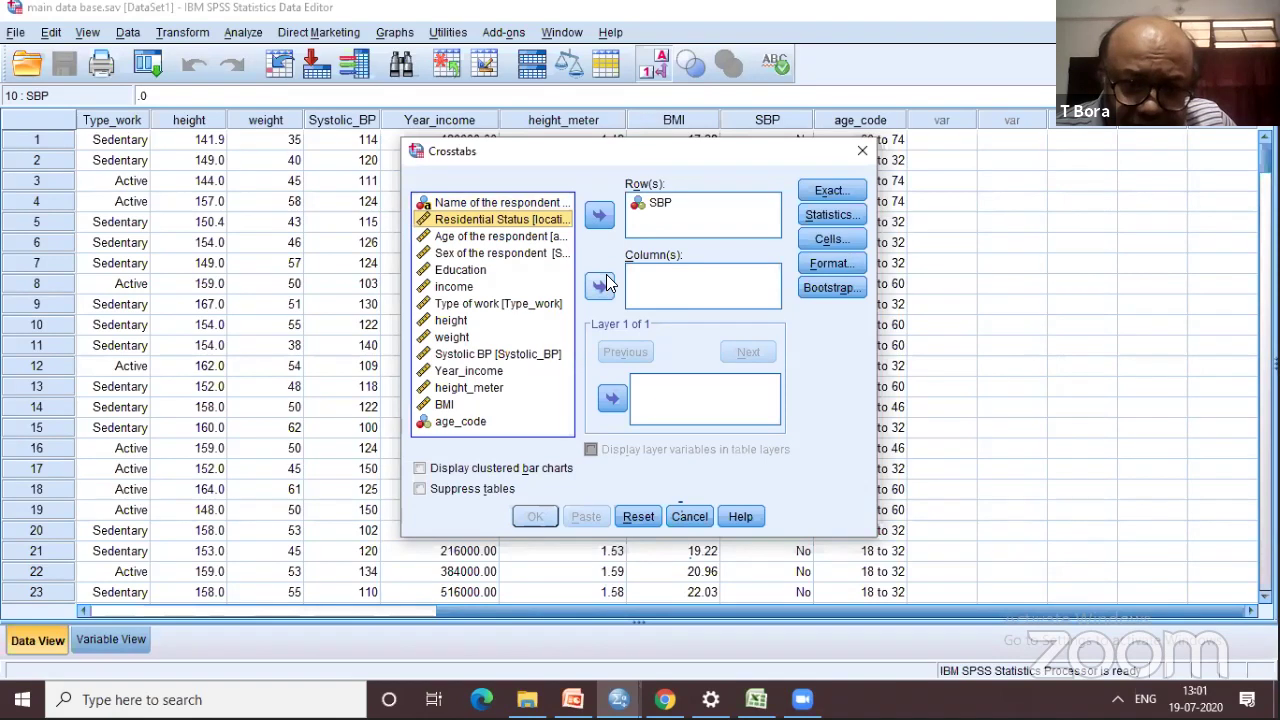
left_click(600, 286)
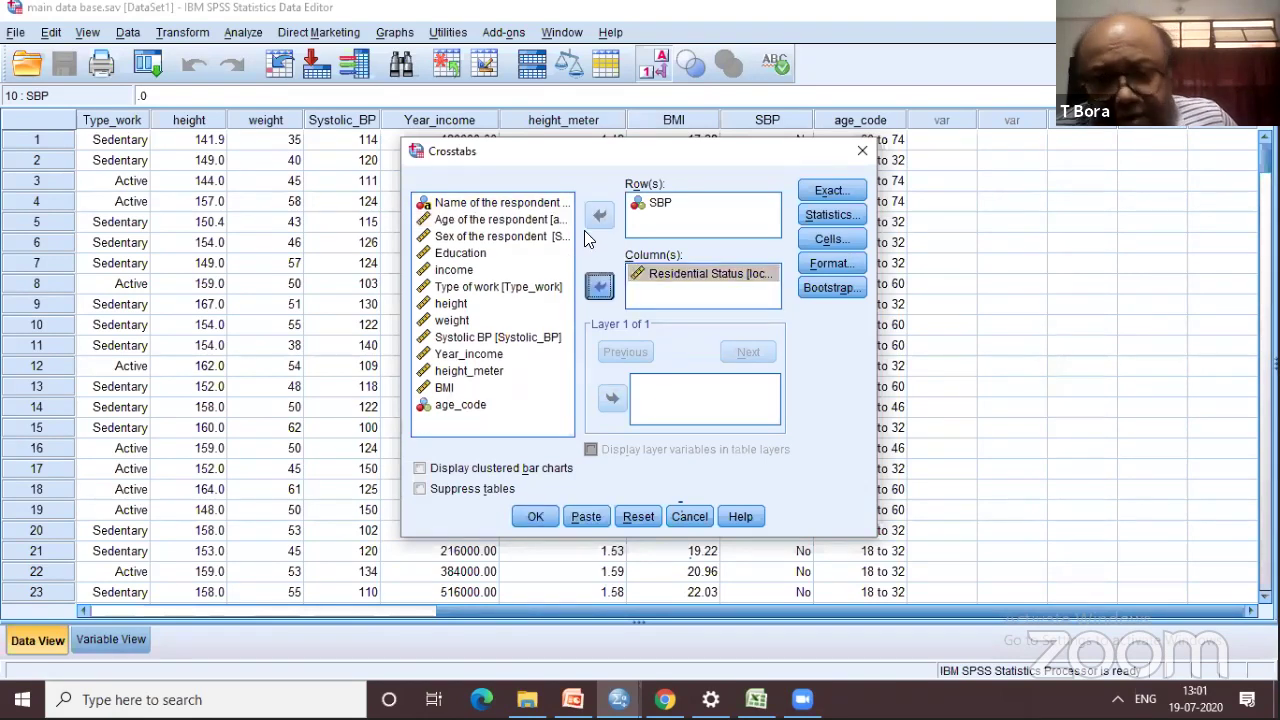
Step: Swap the Crosstabs variables back, putting Residential Status in the rows and SBP in the columns
left_click(599, 286)
left_click(599, 215)
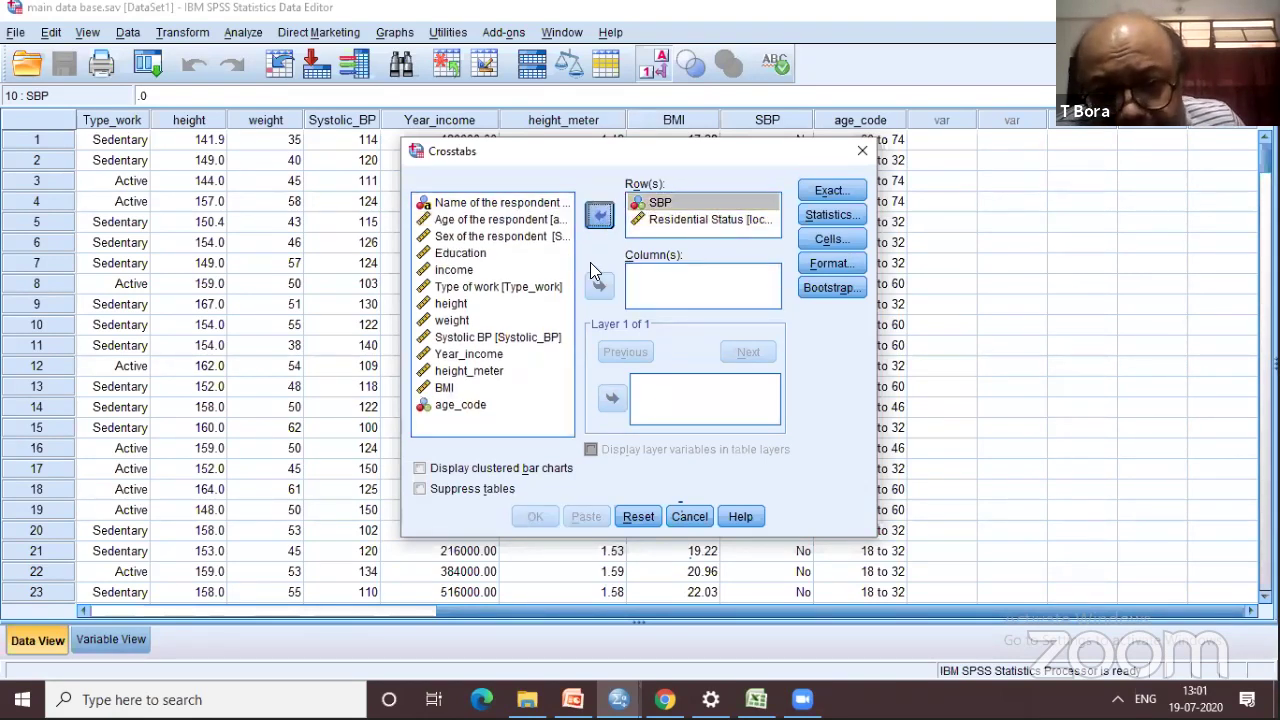
left_click(599, 215)
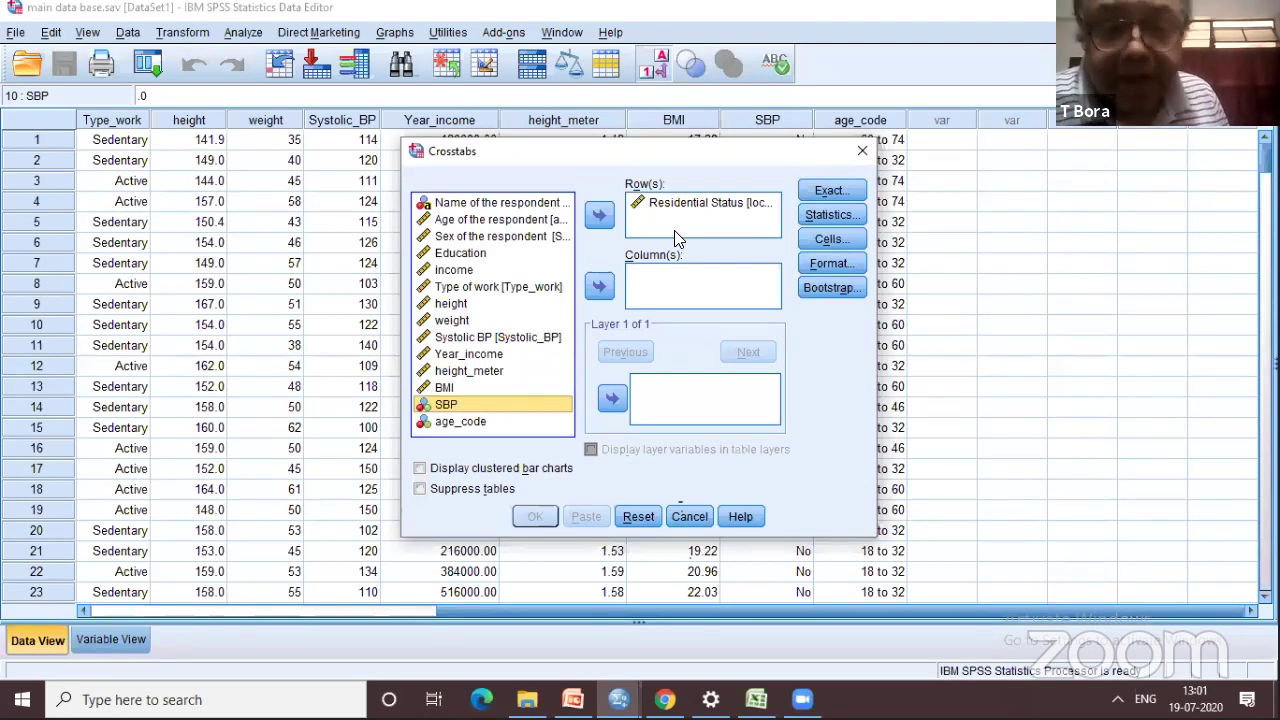
left_click(600, 287)
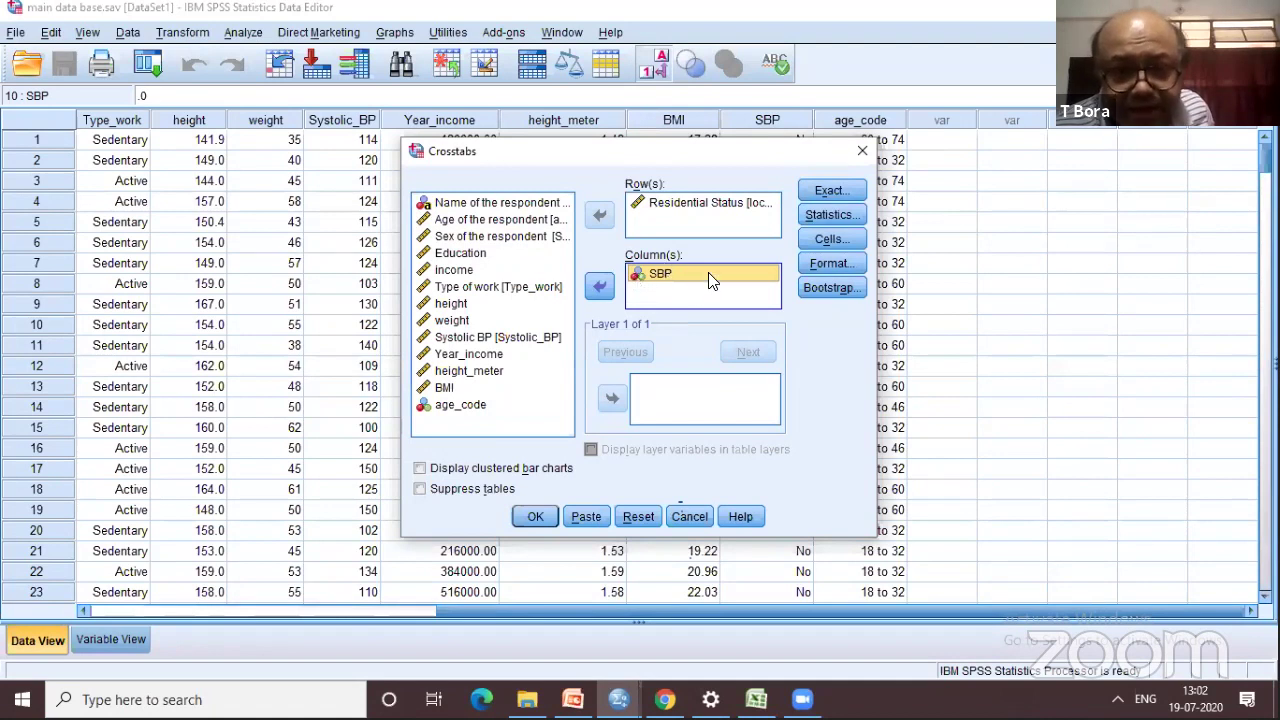
left_click(678, 276)
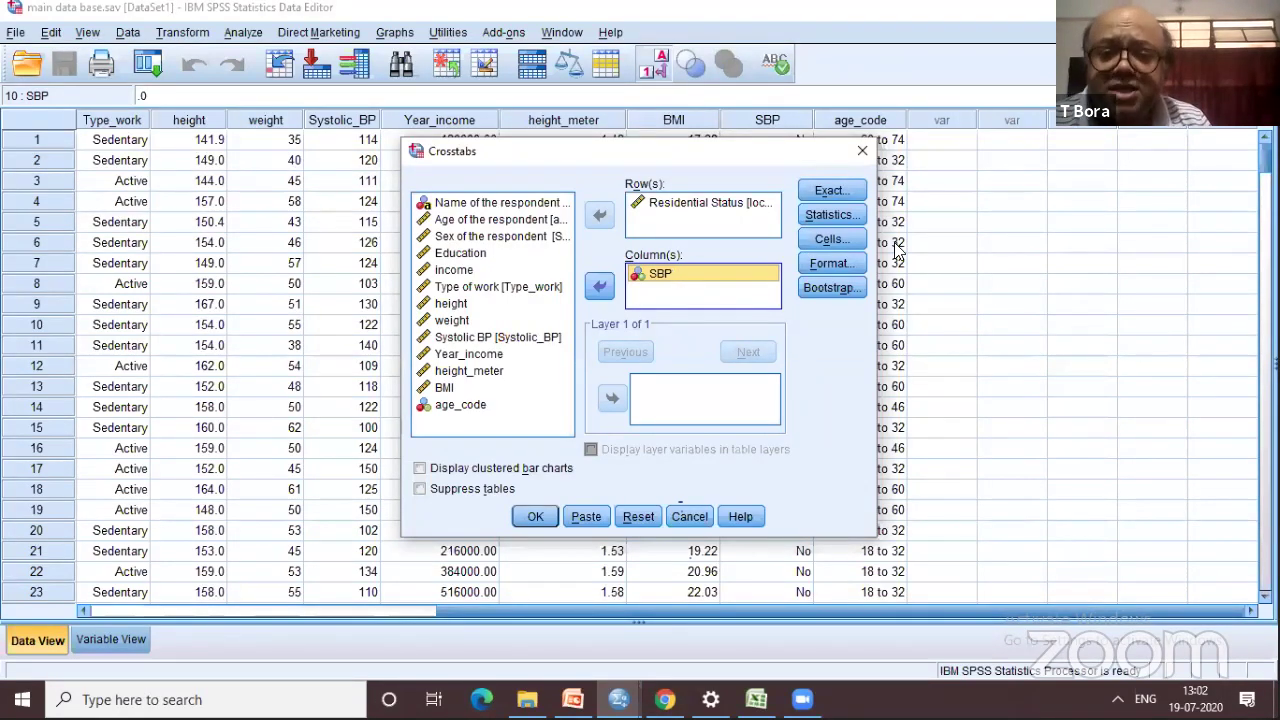
Step: Add the Chi-square statistic to the Residential Status by SBP crosstabulation and run it
left_click(840, 214)
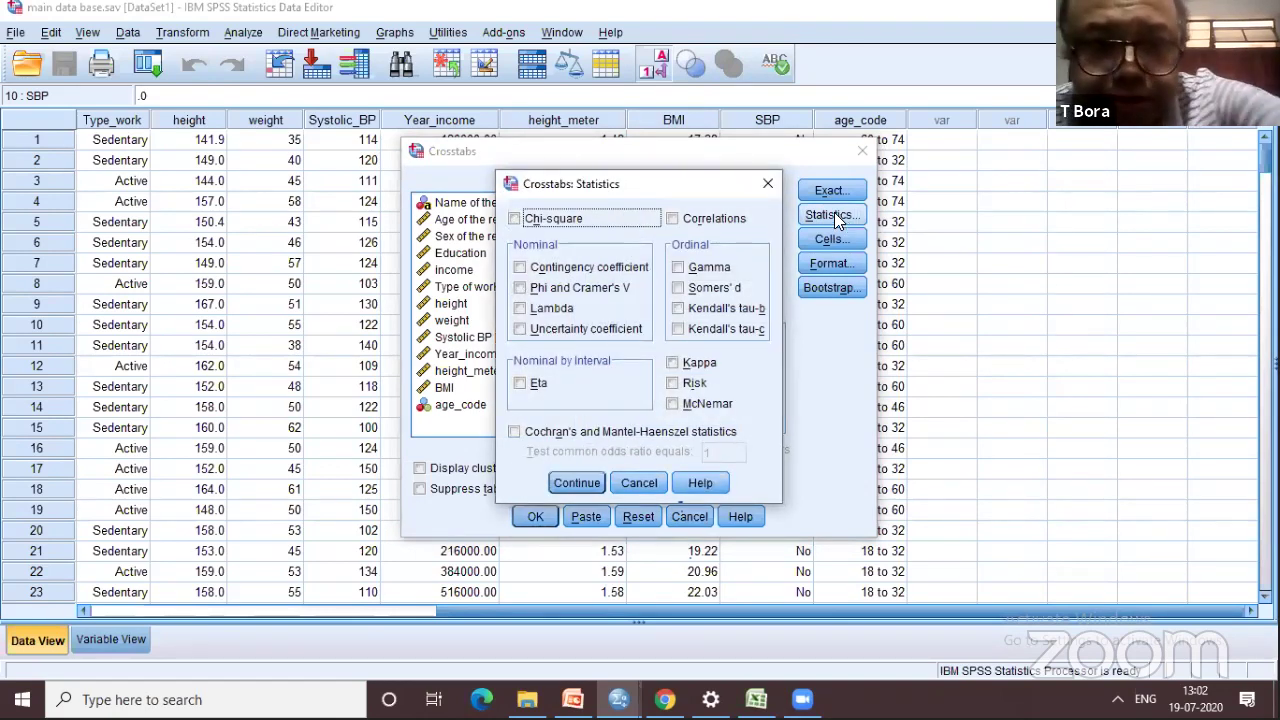
left_click(528, 214)
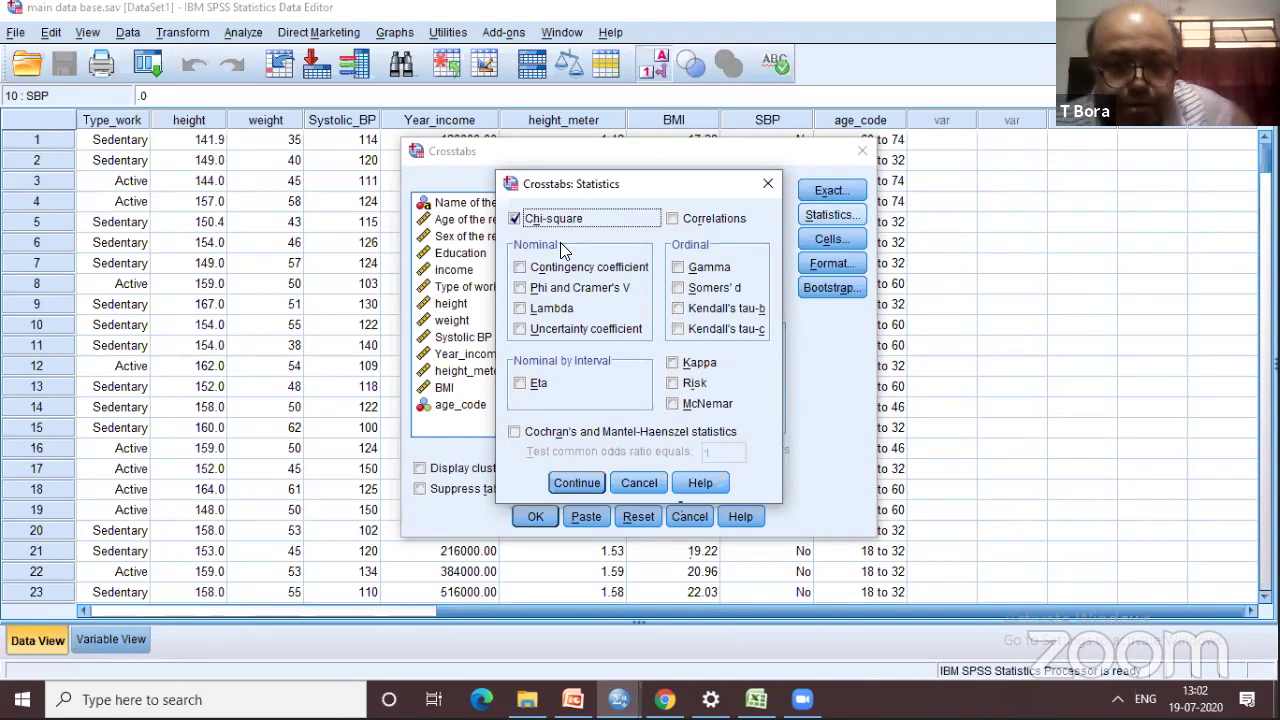
left_click(574, 486)
left_click(536, 517)
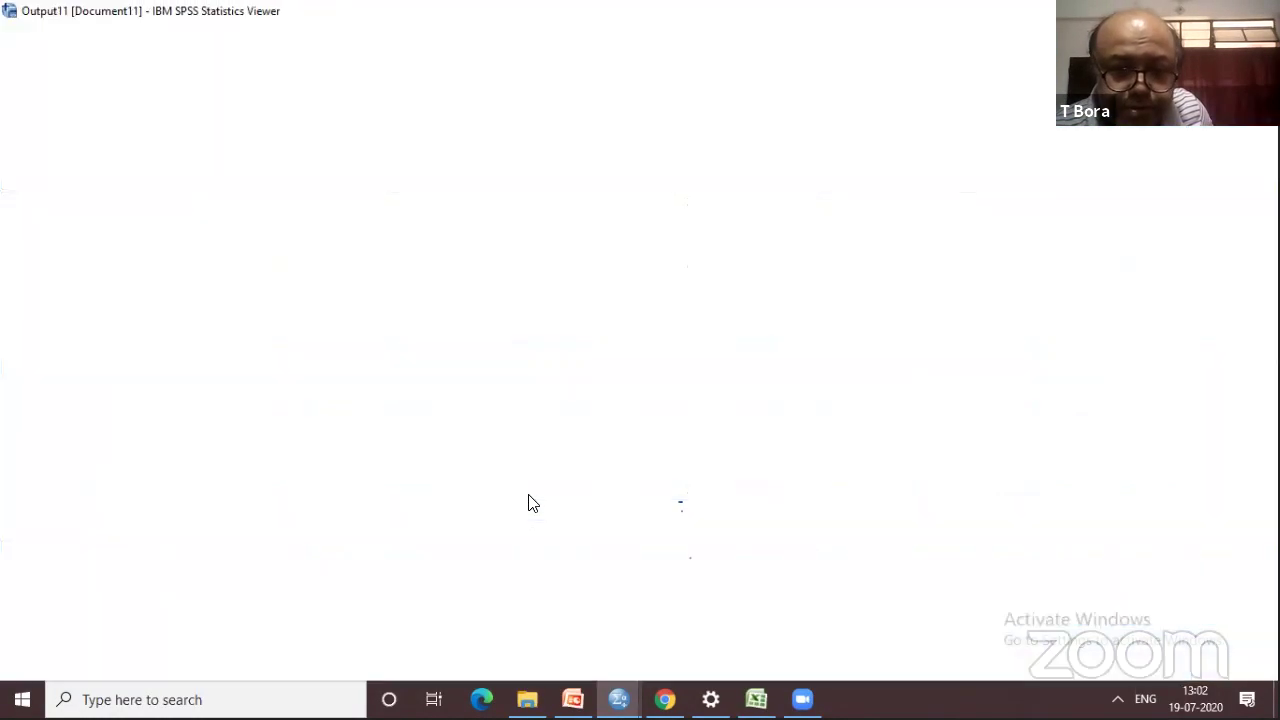
Step: Delete the Case Processing Summary table from the crosstabs output
left_click(590, 265)
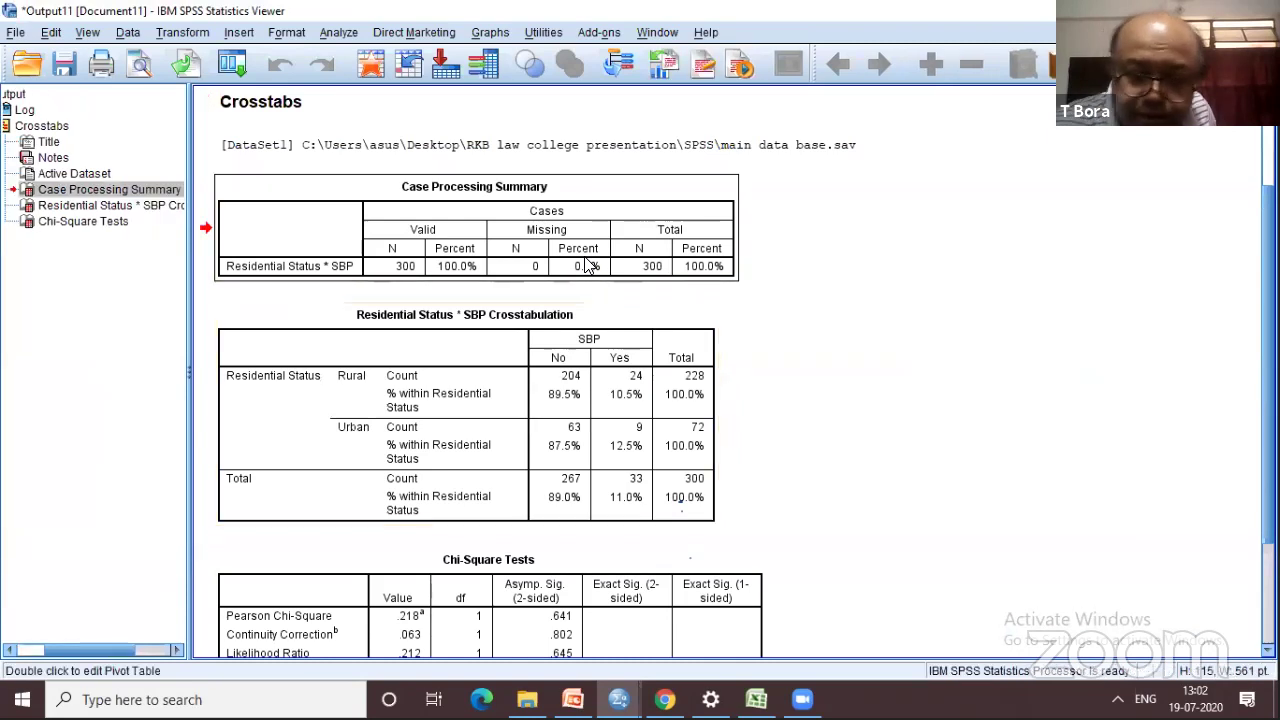
key("Delete")
left_click(368, 532)
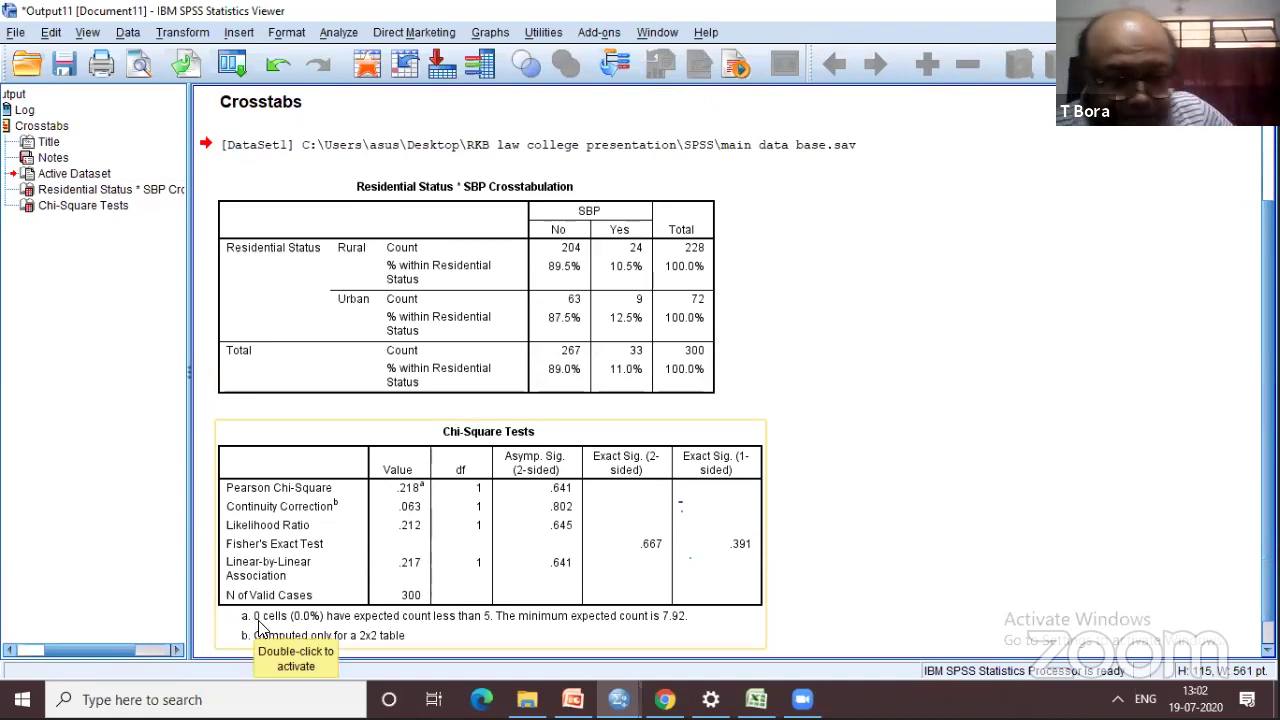
Step: Circle the footnotes of the Chi-Square Tests table and the four rural and urban SBP counts with the annotation pen
left_click(724, 142)
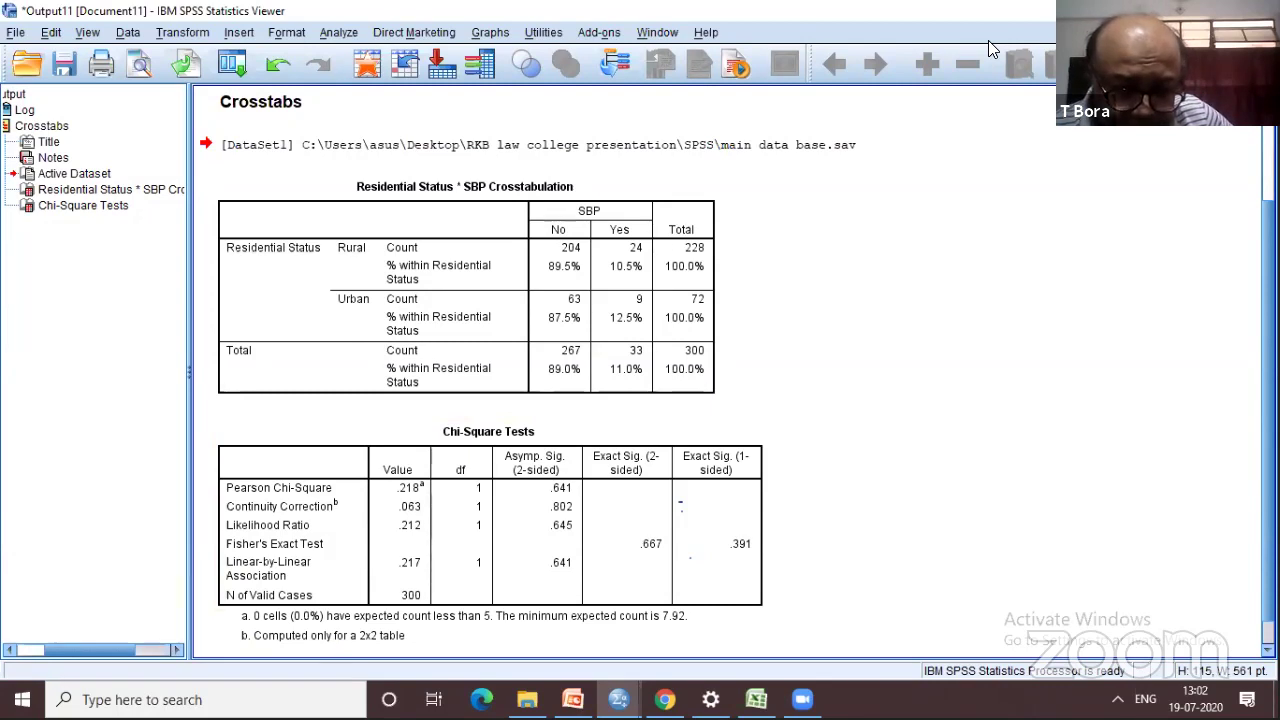
left_click_drag(600, 550, 258, 590)
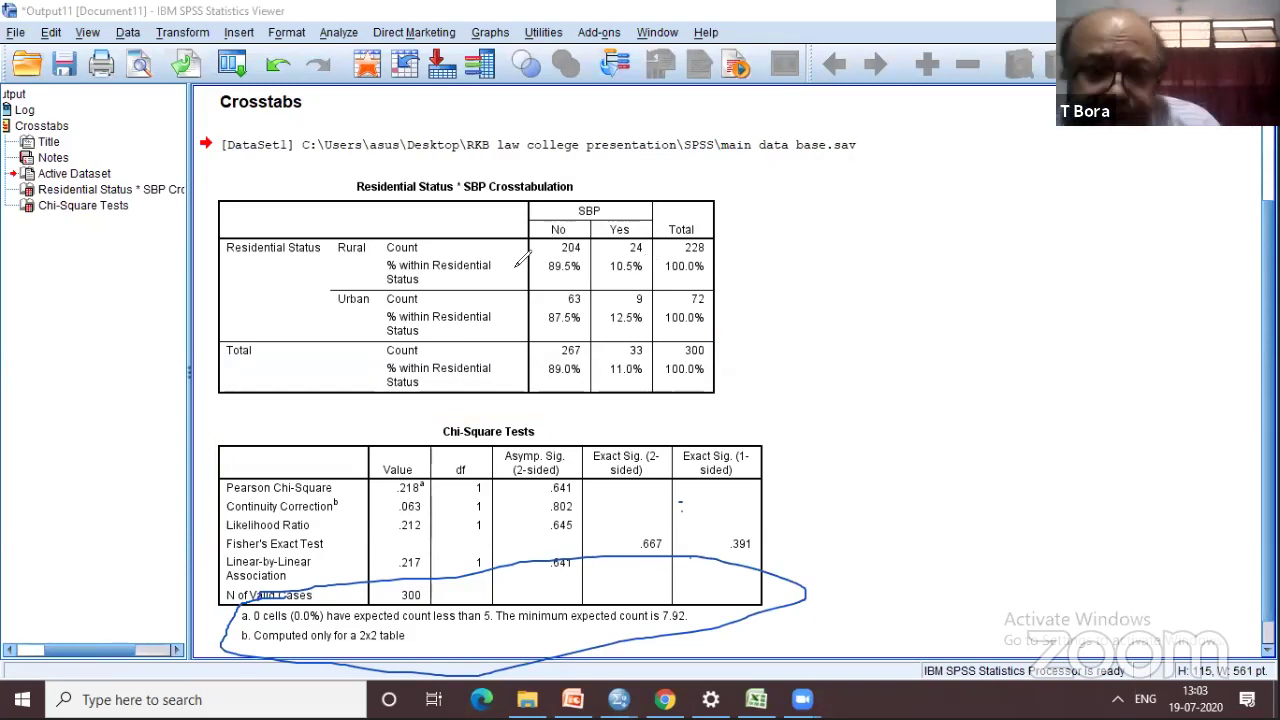
left_click_drag(567, 235, 646, 266)
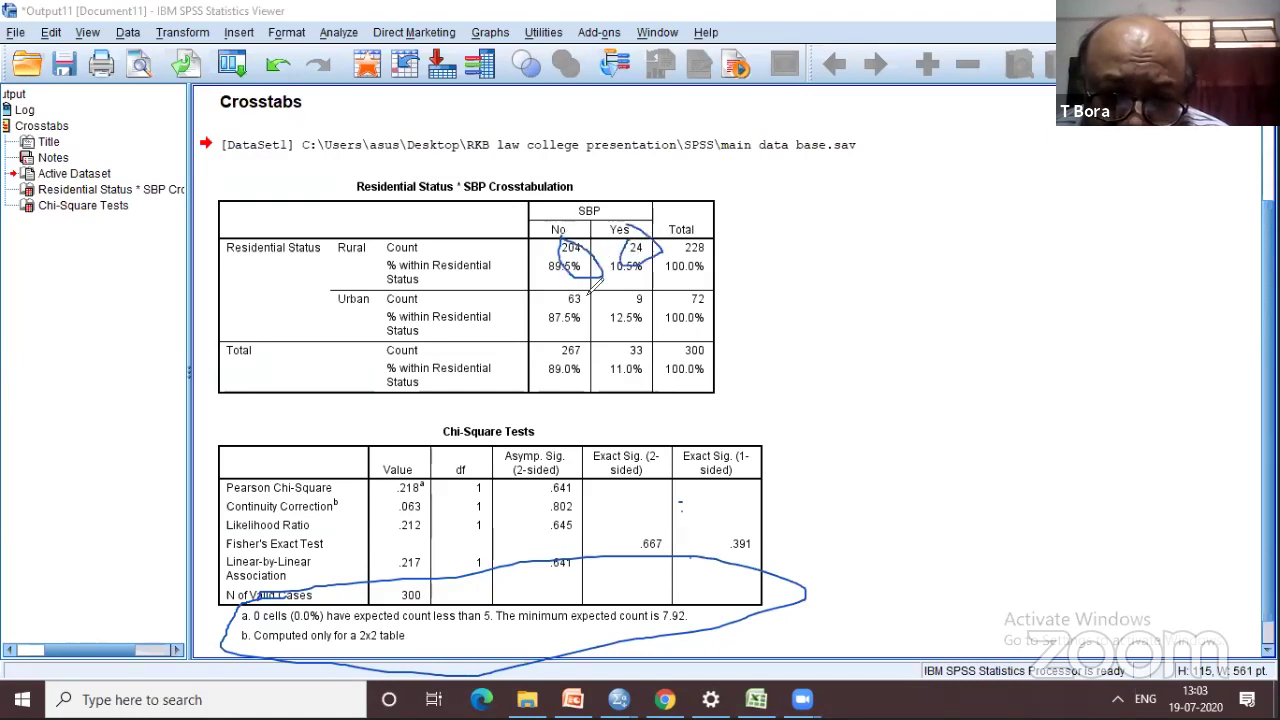
mouse_move(582, 290)
left_mouse_down()
mouse_move(652, 316)
mouse_move(626, 292)
left_mouse_up()
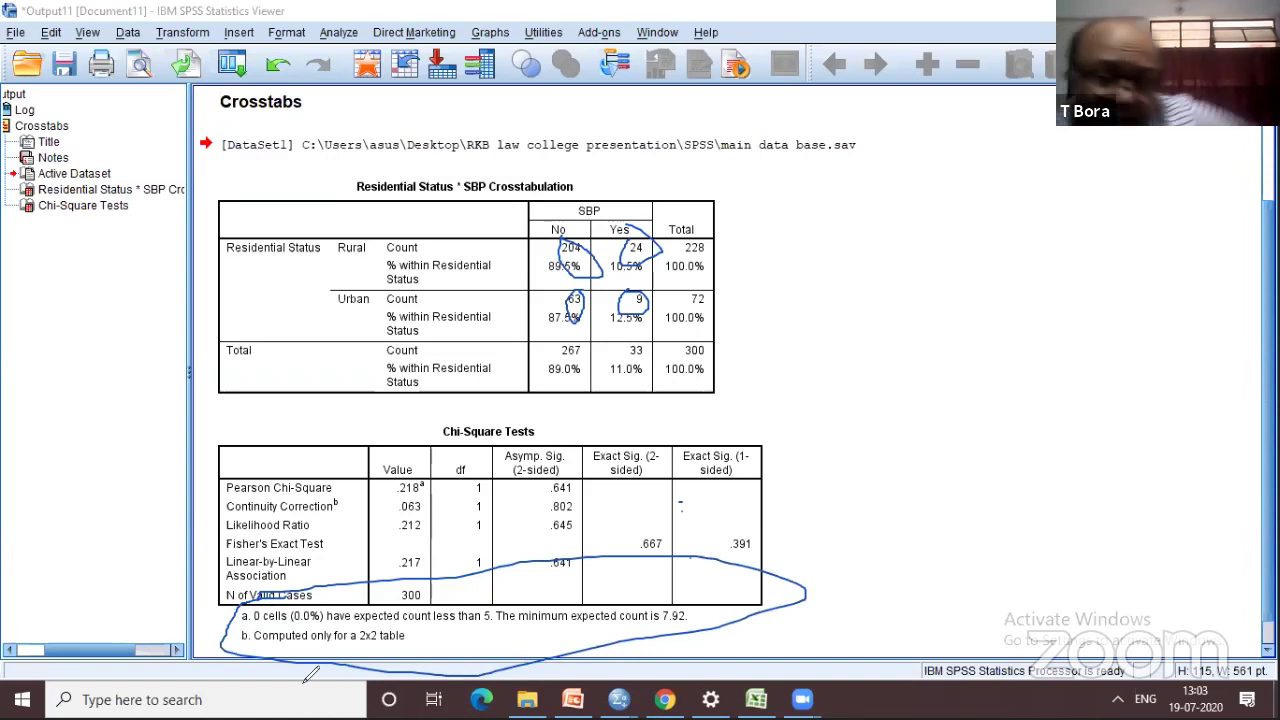
Step: Circle the Fisher's Exact Test and Pearson Chi-Square labels with the annotation pen and erase all the annotations
mouse_move(328, 533)
left_mouse_down()
mouse_move(219, 528)
mouse_move(225, 568)
mouse_move(297, 580)
mouse_move(325, 568)
mouse_move(342, 533)
mouse_move(292, 523)
left_mouse_up()
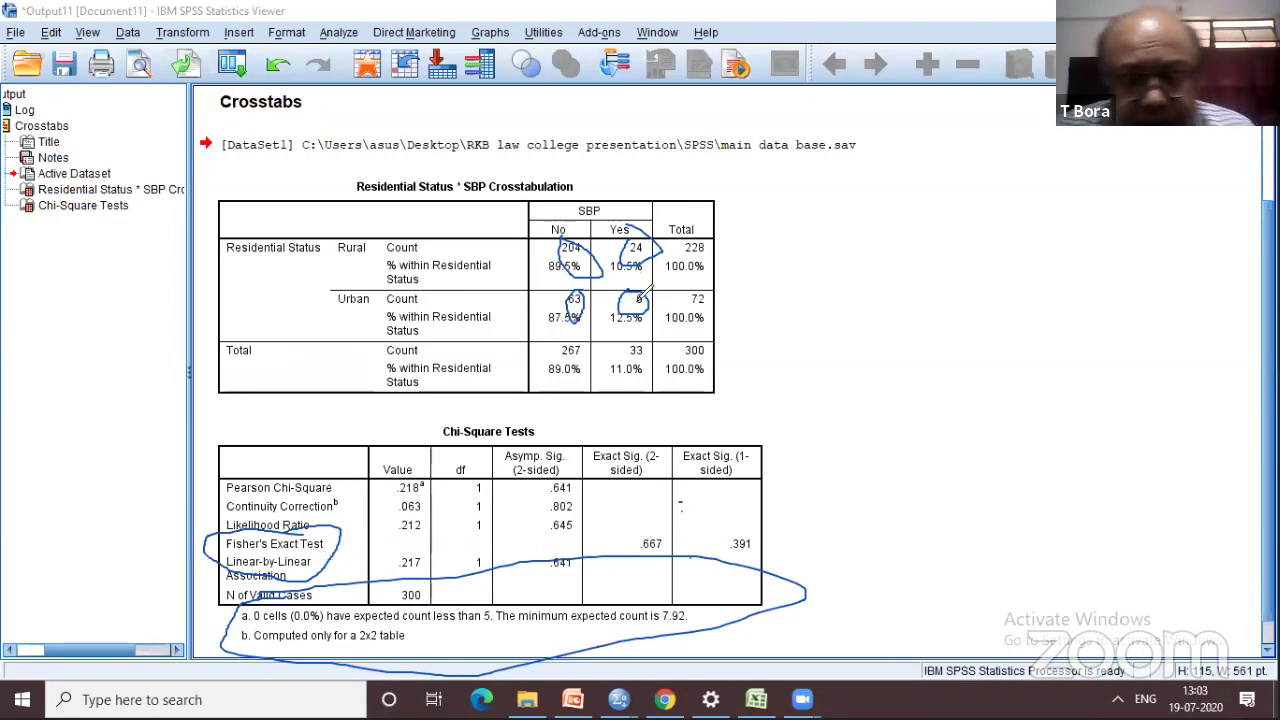
mouse_move(232, 478)
left_mouse_down()
mouse_move(270, 508)
mouse_move(357, 508)
mouse_move(373, 487)
mouse_move(326, 456)
mouse_move(232, 468)
left_mouse_up()
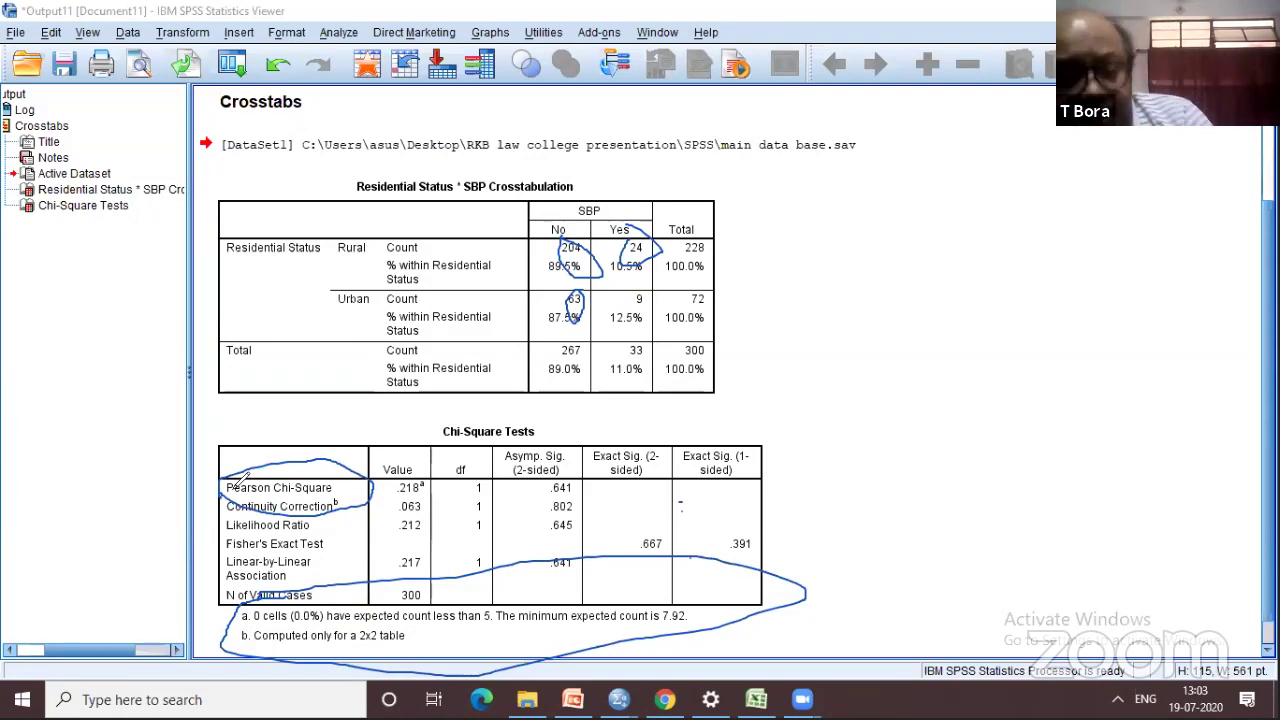
key("ctrl+z")
key("ctrl+z")
key("ctrl+z")
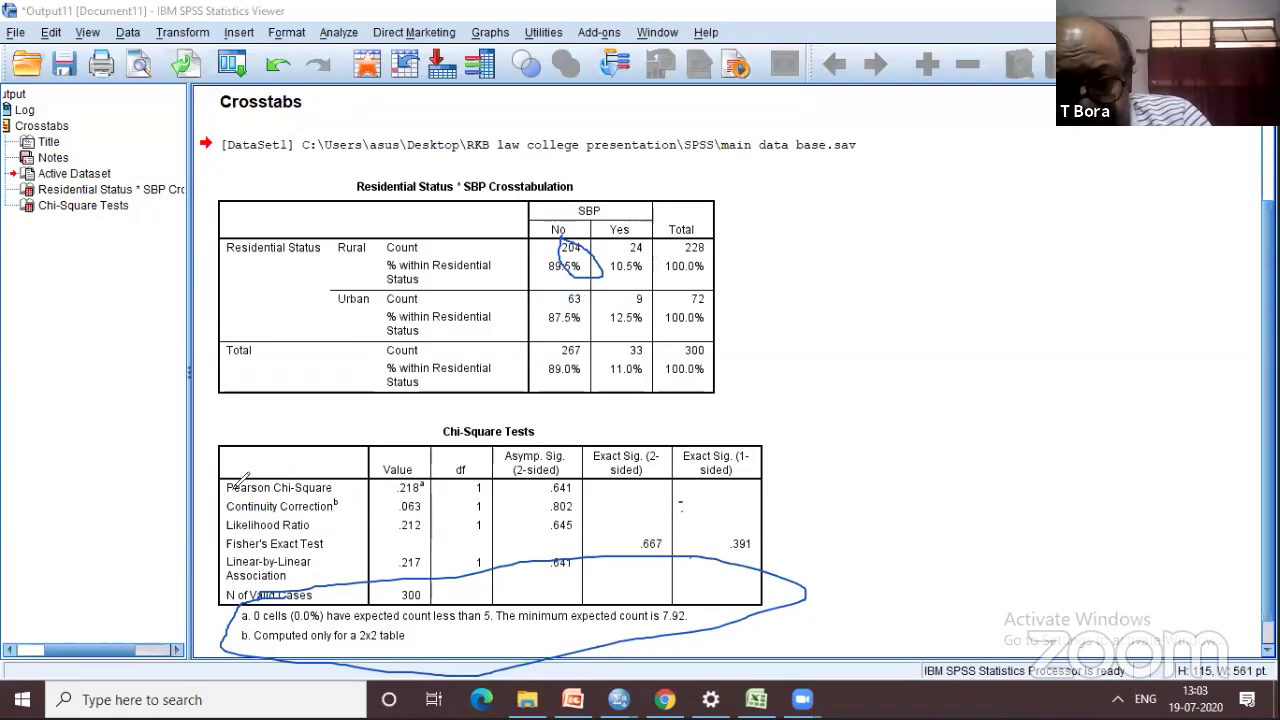
key("ctrl+z")
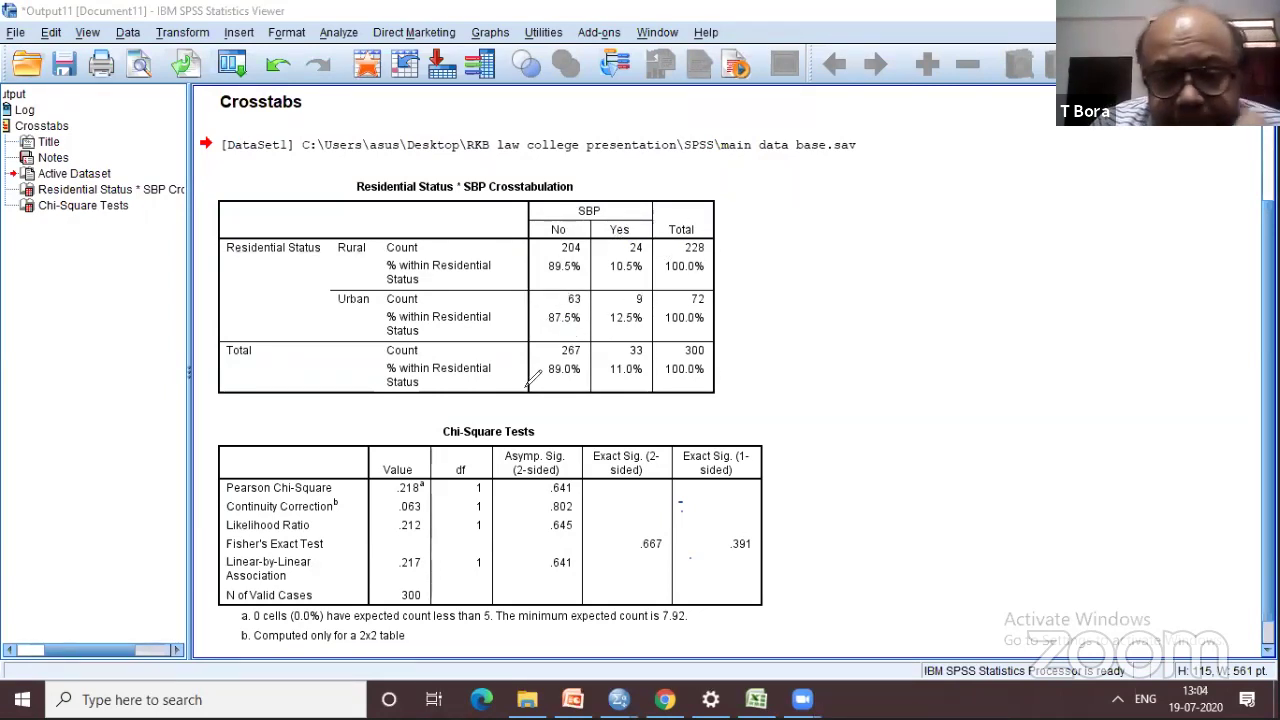
Step: Circle the Pearson Chi-Square label, its value and its two-sided significance with the annotation pen
mouse_move(300, 490)
left_mouse_down()
mouse_move(335, 485)
mouse_move(330, 472)
mouse_move(245, 480)
left_mouse_up()
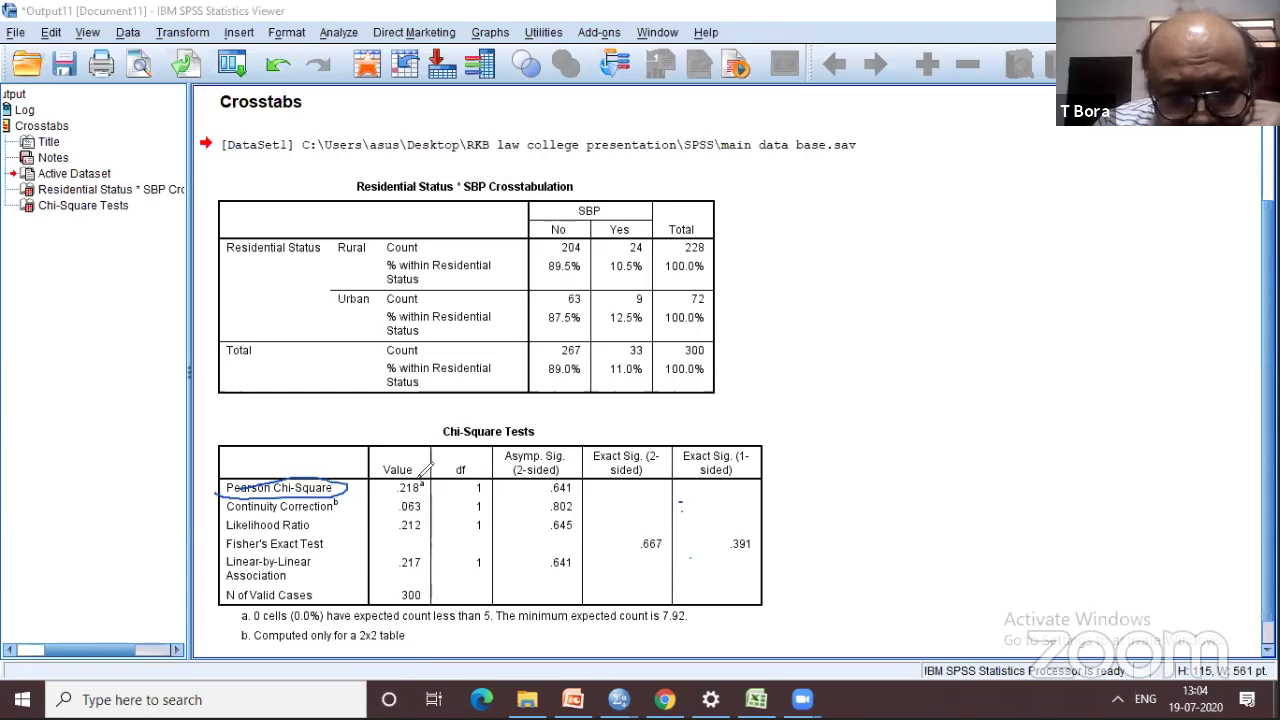
mouse_move(412, 474)
left_mouse_down()
mouse_move(386, 474)
mouse_move(438, 480)
mouse_move(410, 472)
left_mouse_up()
mouse_move(548, 478)
left_mouse_down()
mouse_move(570, 498)
mouse_move(590, 478)
mouse_move(556, 471)
left_mouse_up()
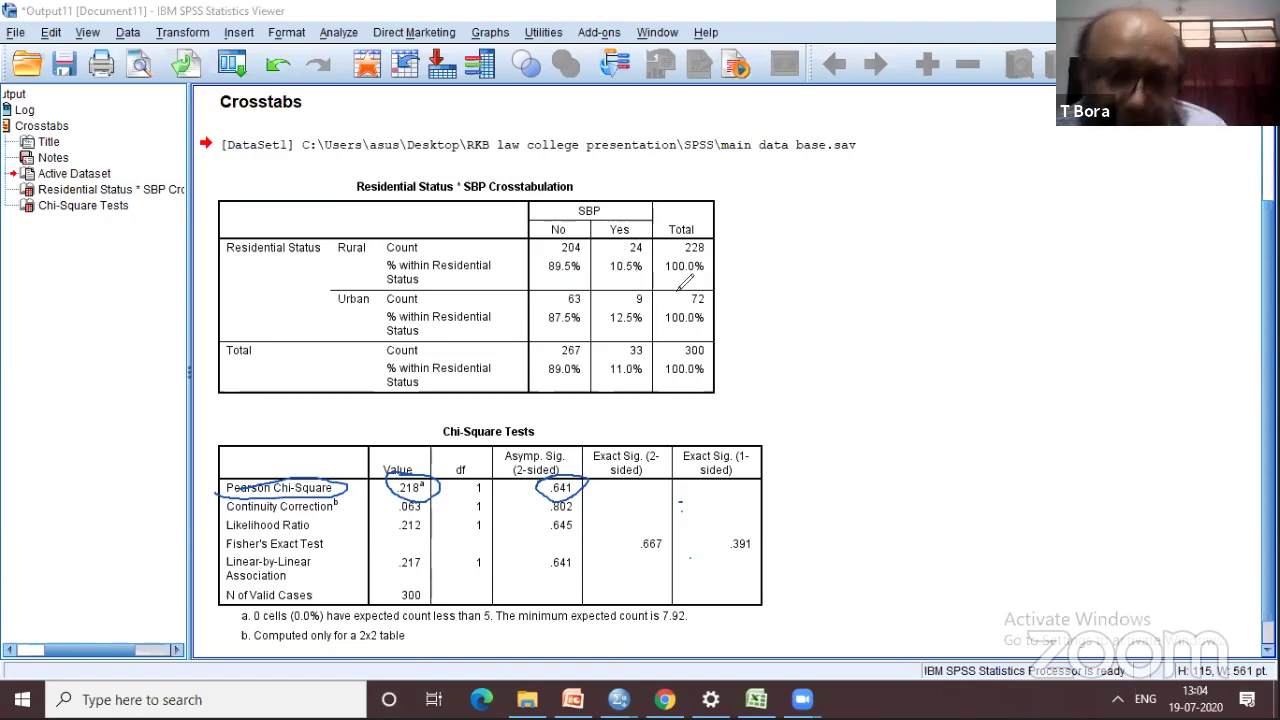
Step: Circle the rural and urban percentages in the SBP Yes column with the annotation pen and erase all the circles
mouse_move(612, 258)
left_mouse_down()
mouse_move(655, 297)
mouse_move(679, 285)
mouse_move(667, 314)
mouse_move(618, 288)
mouse_move(602, 310)
mouse_move(658, 337)
mouse_move(662, 305)
left_mouse_up()
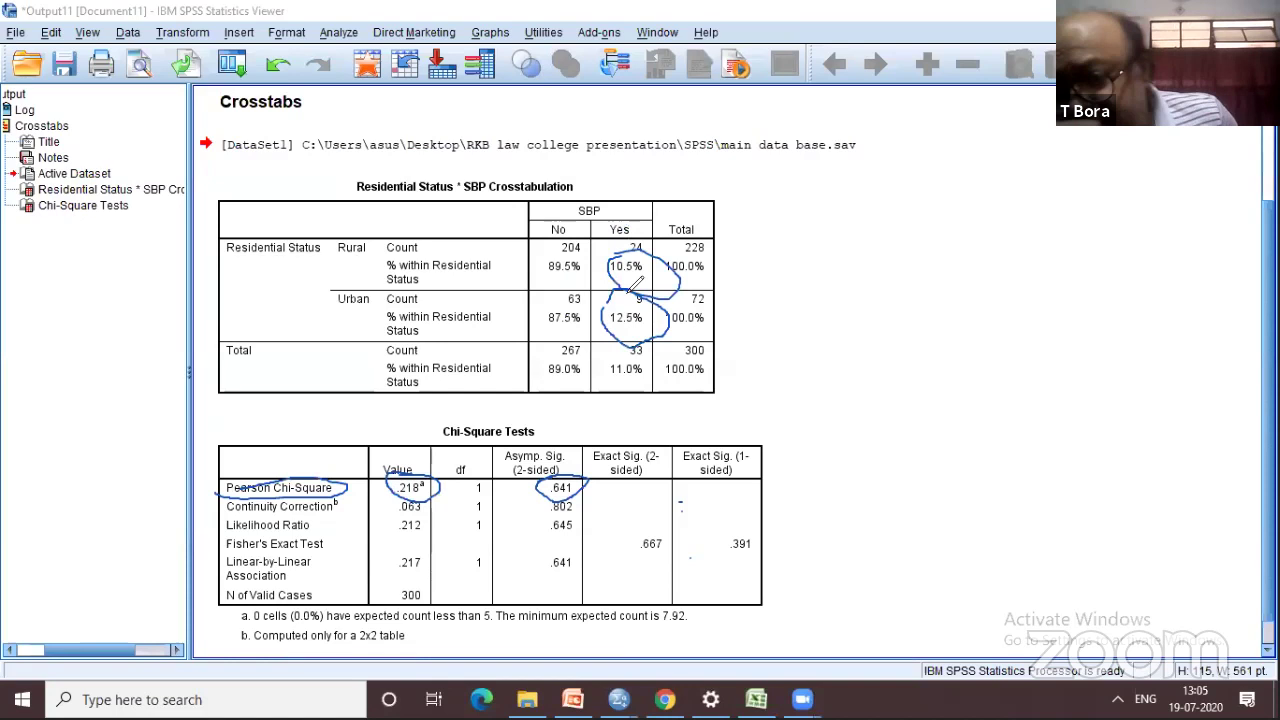
key("ctrl+z")
key("ctrl+z")
key("ctrl+z")
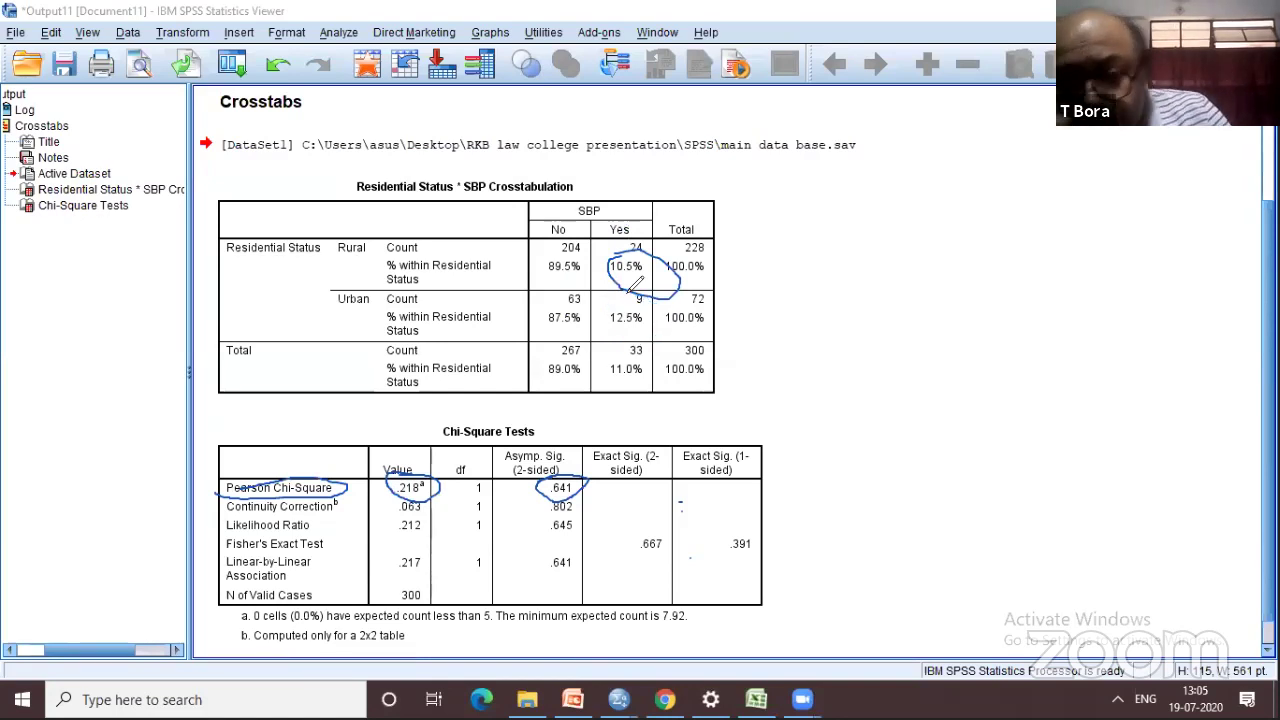
key("ctrl+z")
key("ctrl+z")
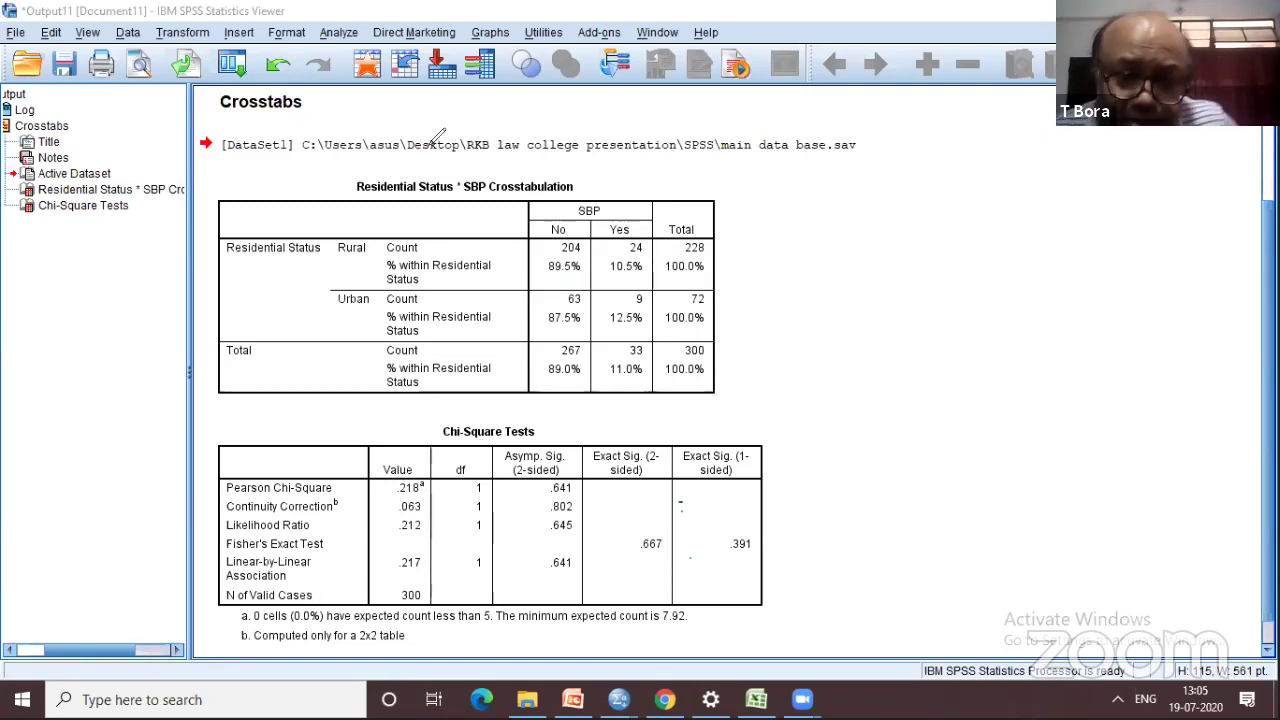
Step: Copy the Residential Status by SBP crosstabulation and paste it into cell A1 of Sheet3 in the Excel scatter plot workbook
right_click(517, 360)
left_click(513, 358)
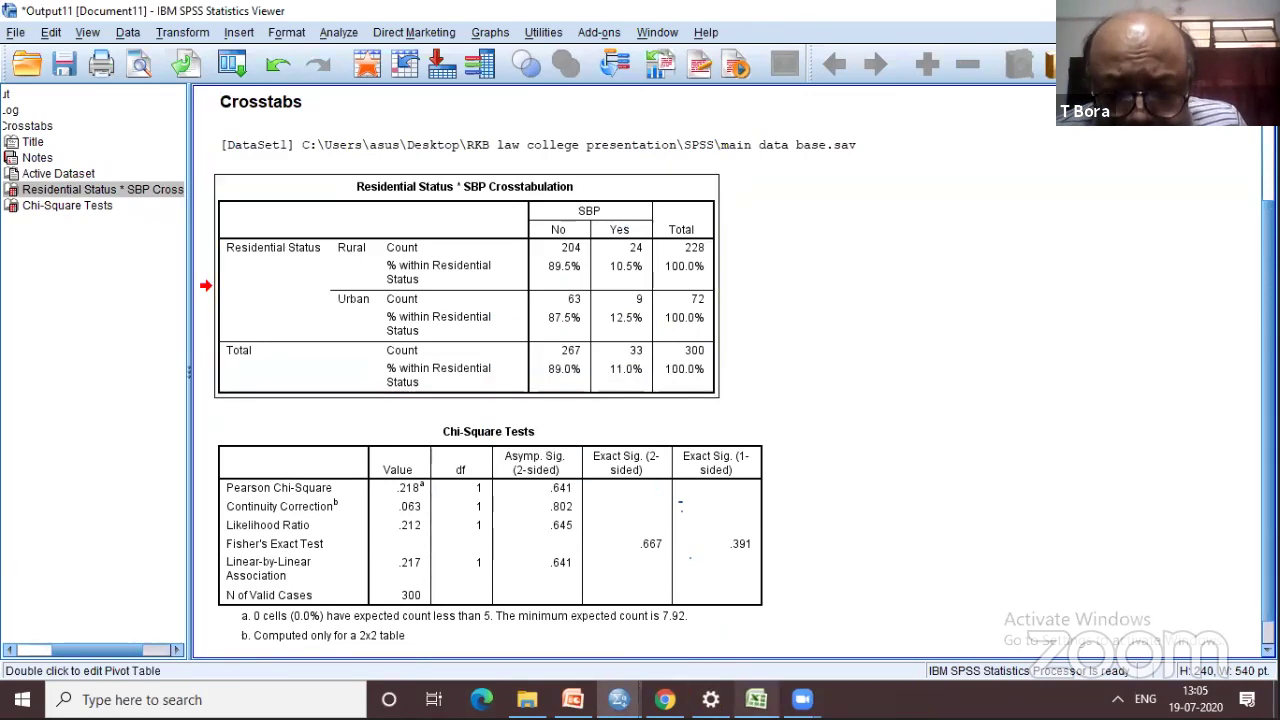
key("alt+Tab")
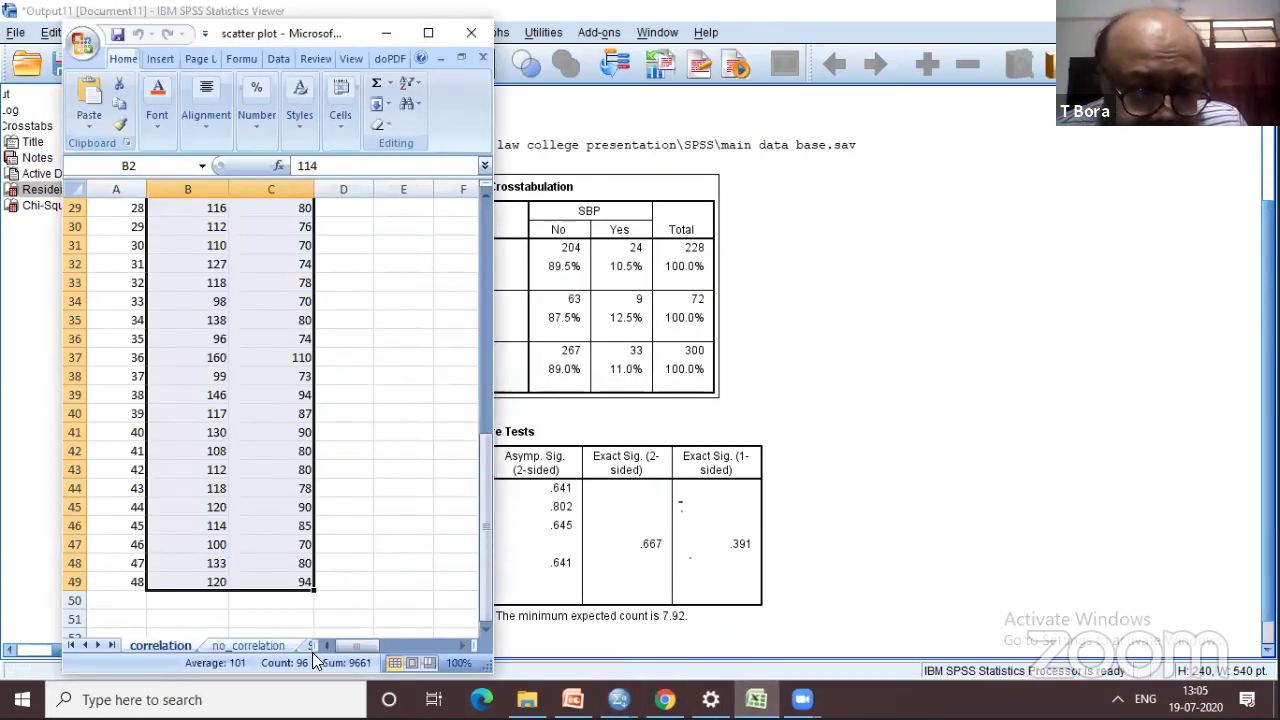
left_click(315, 645)
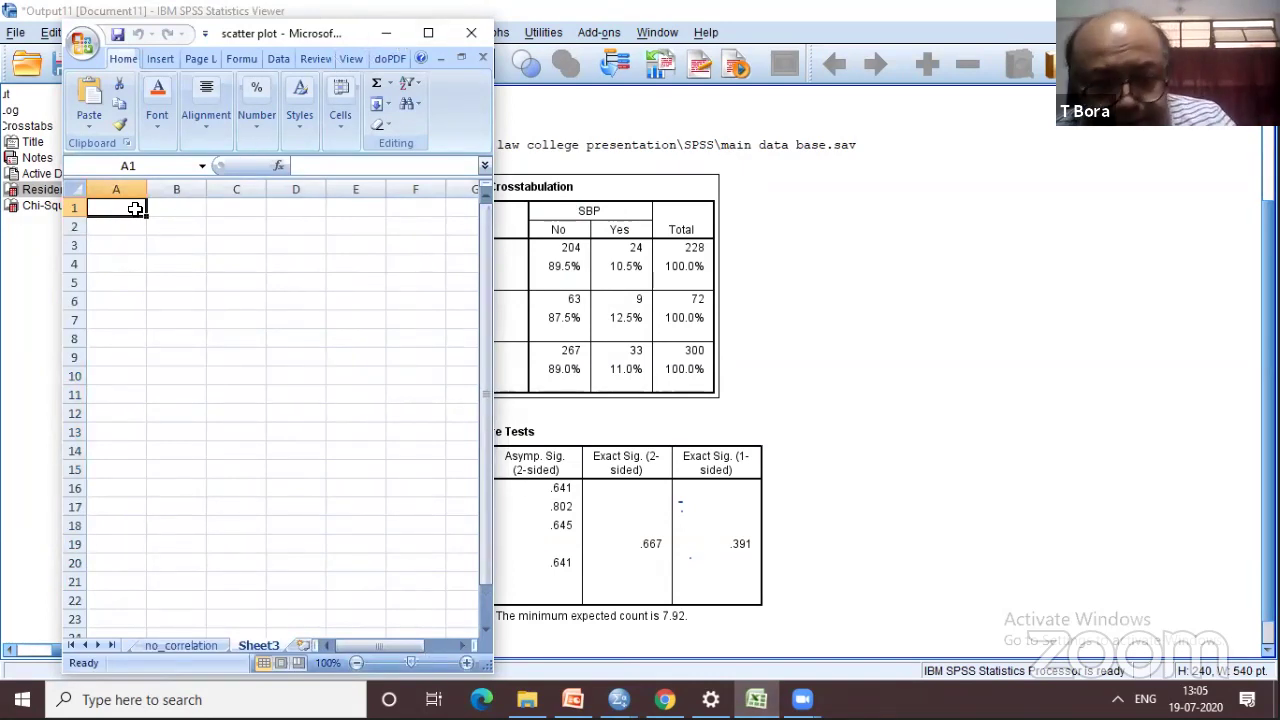
key("ctrl+v")
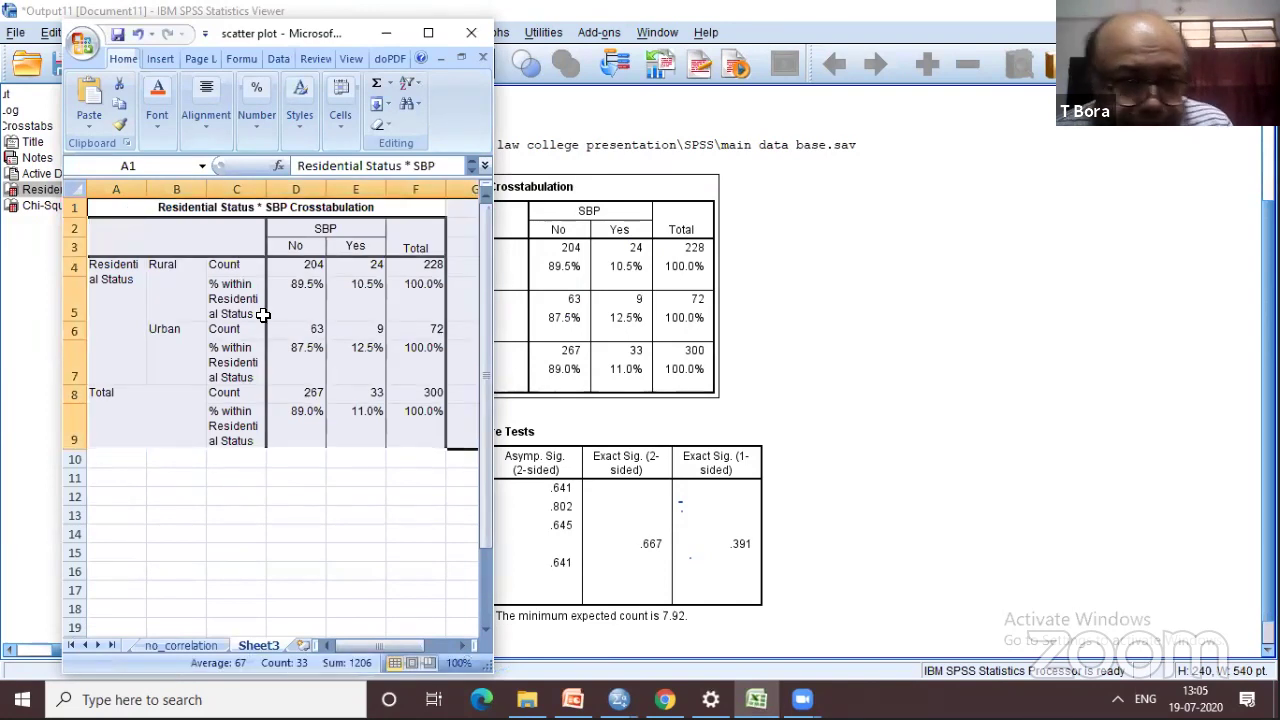
Step: Delete the Total column F and the Total rows 8 and 9 from the pasted crosstabulation
left_click(412, 188)
right_click(413, 198)
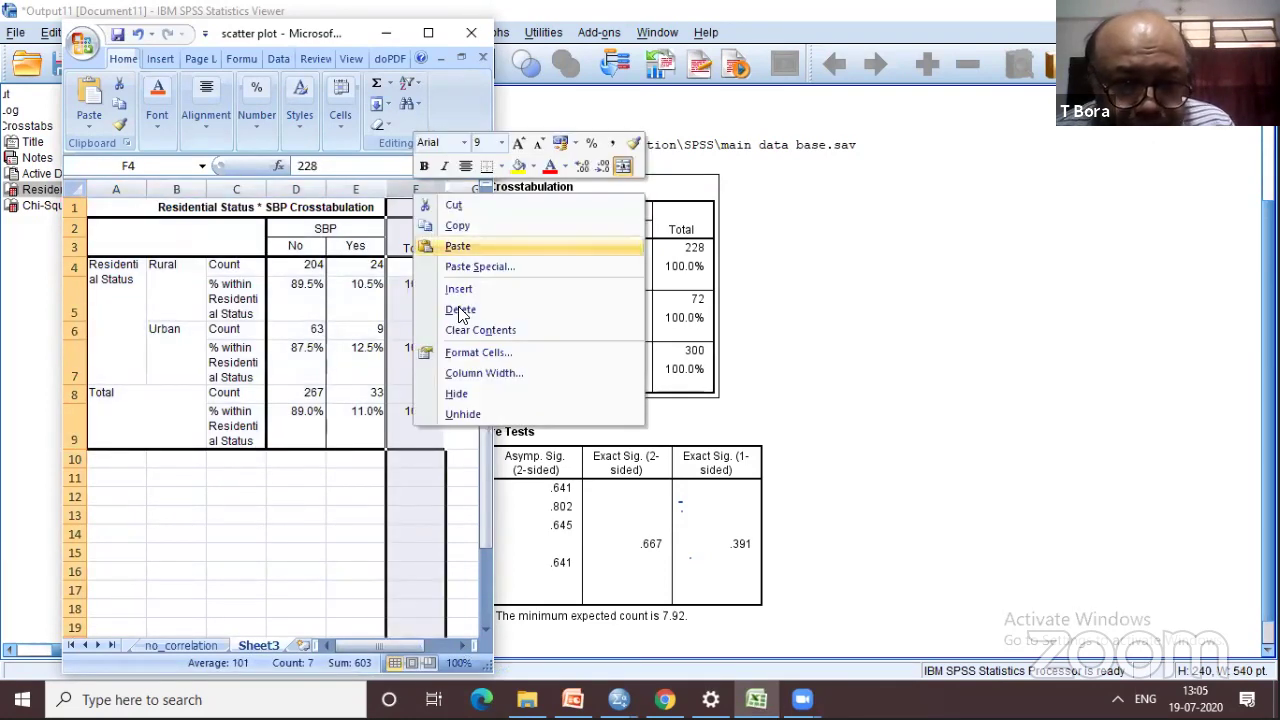
left_click(460, 311)
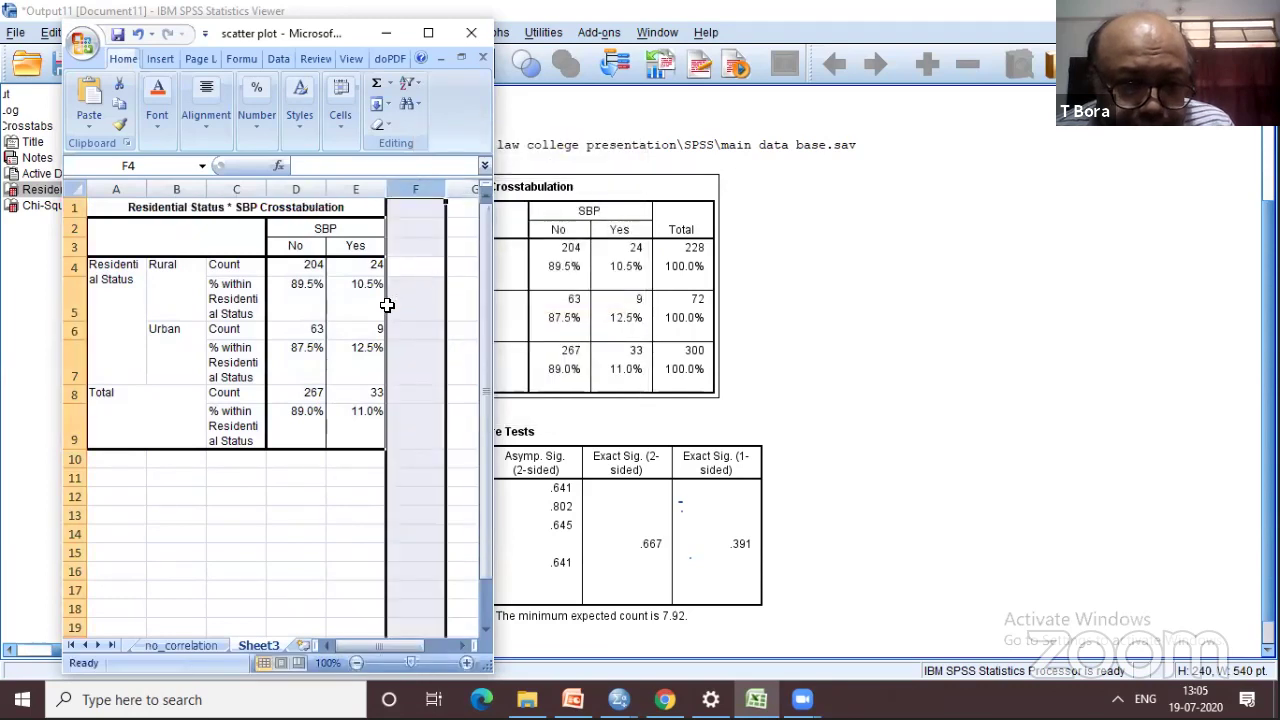
mouse_move(74, 395)
left_mouse_down()
mouse_move(84, 427)
mouse_move(76, 412)
left_mouse_up()
right_click(82, 420)
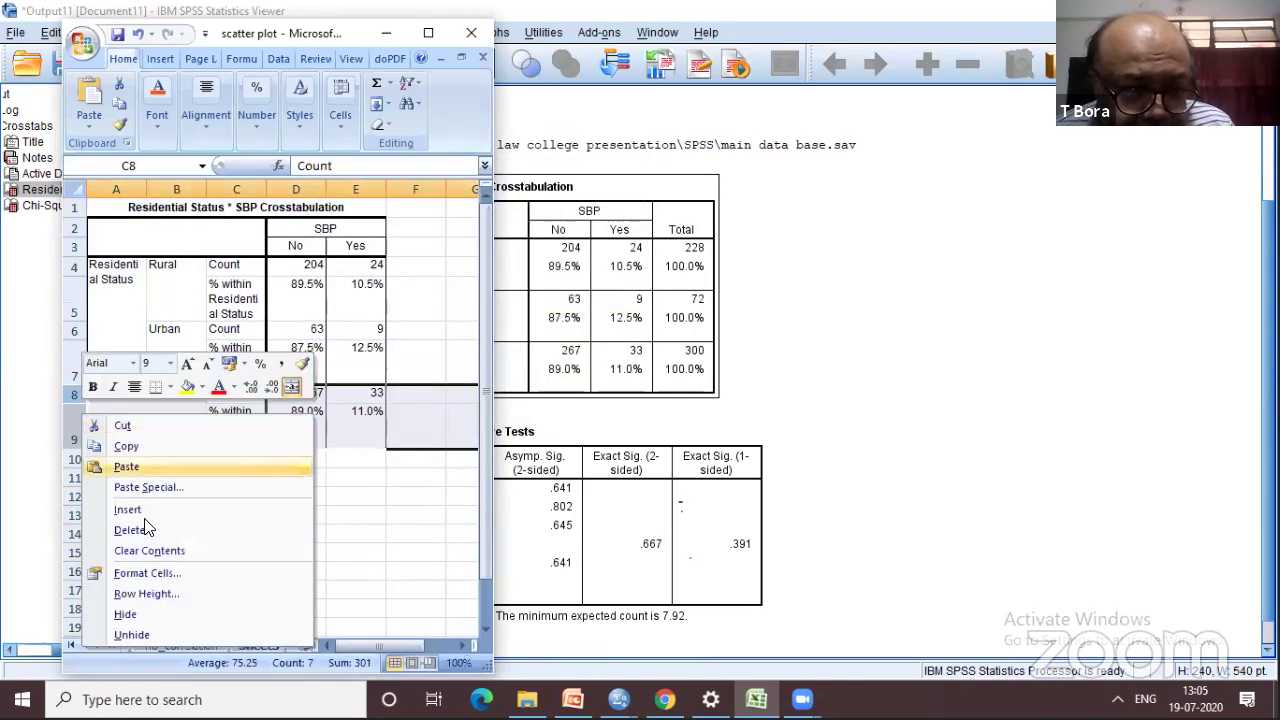
left_click(148, 530)
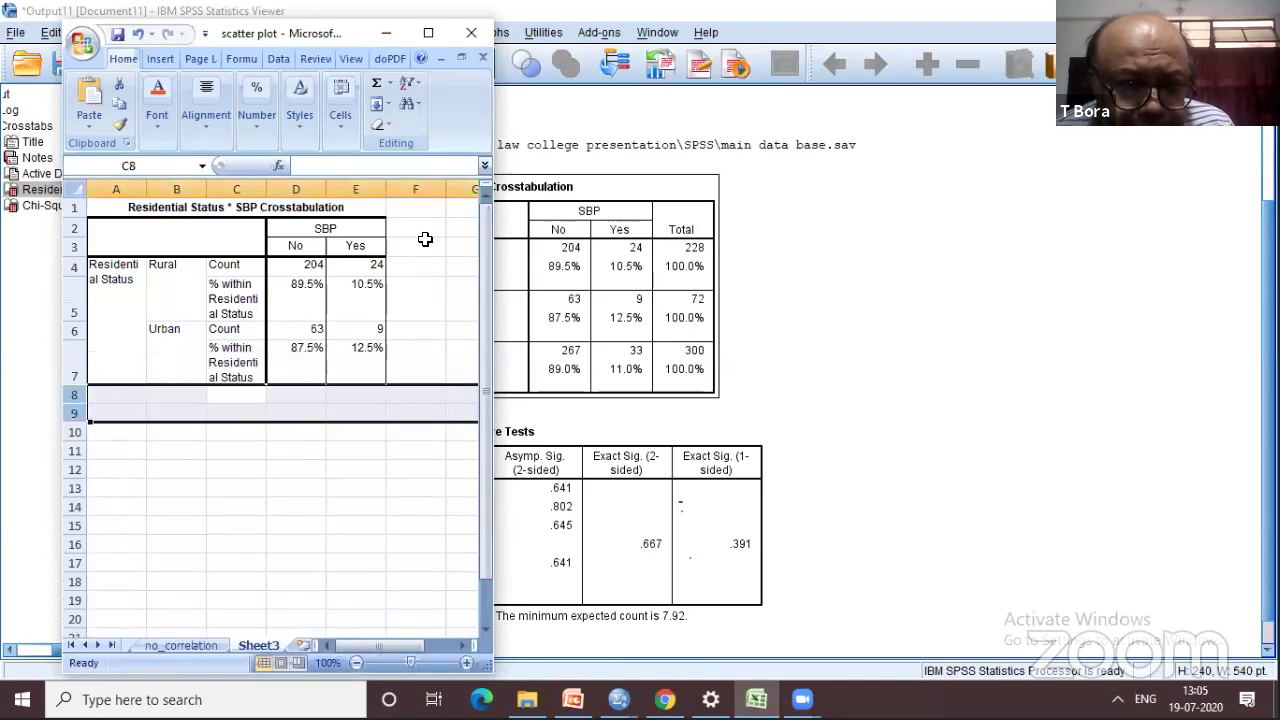
Step: Enter the column headings "Chi-sqaure" in F3, "de" in G3 and "p-value" in H3
left_click(425, 240)
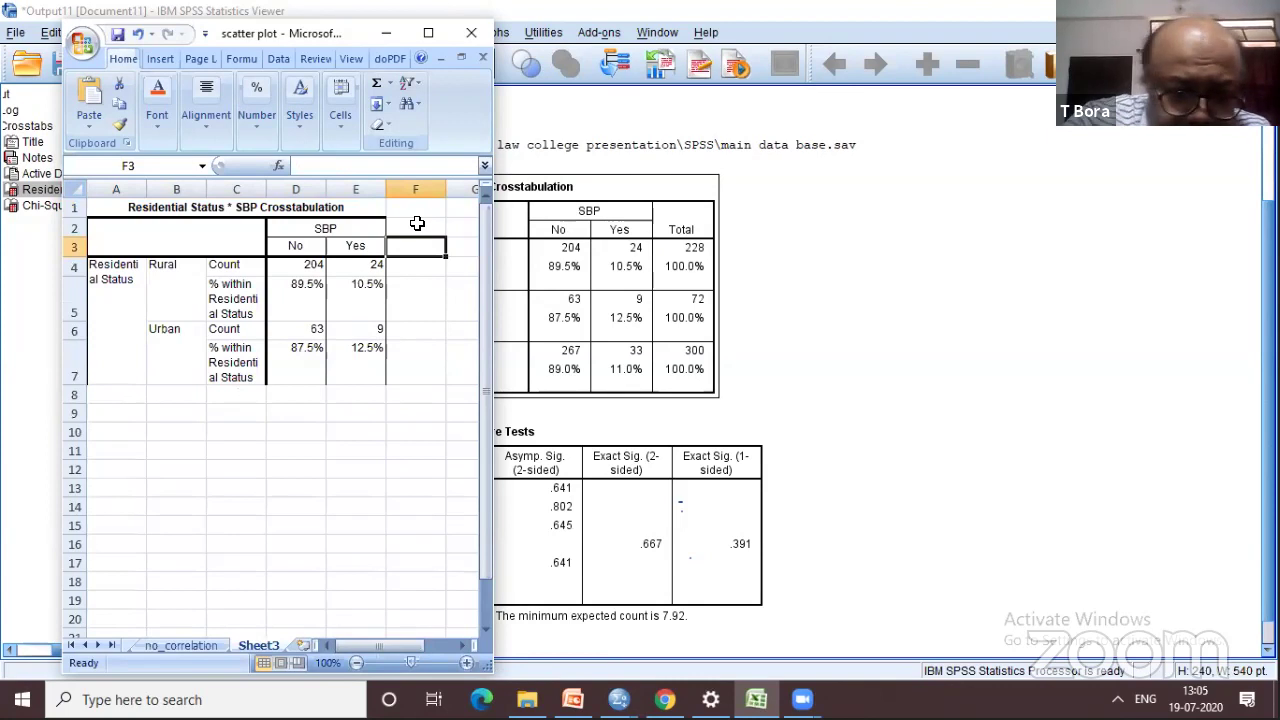
type("C")
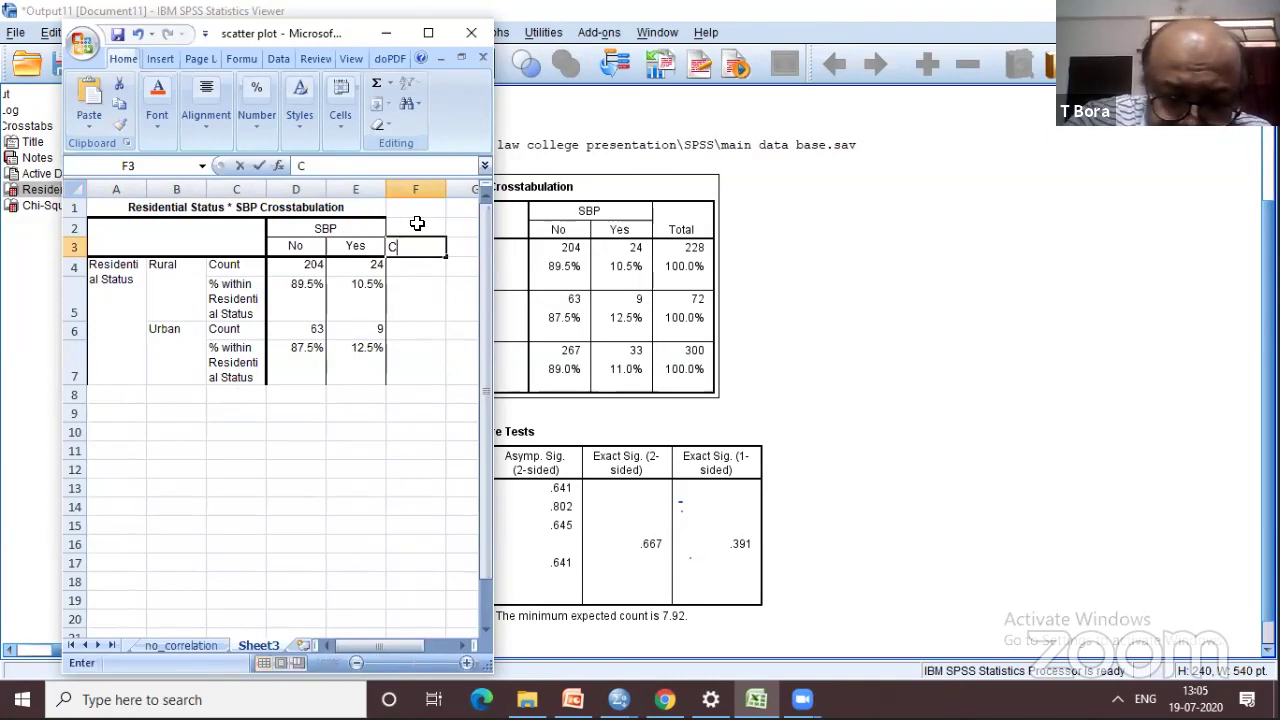
type("hi-sqaure")
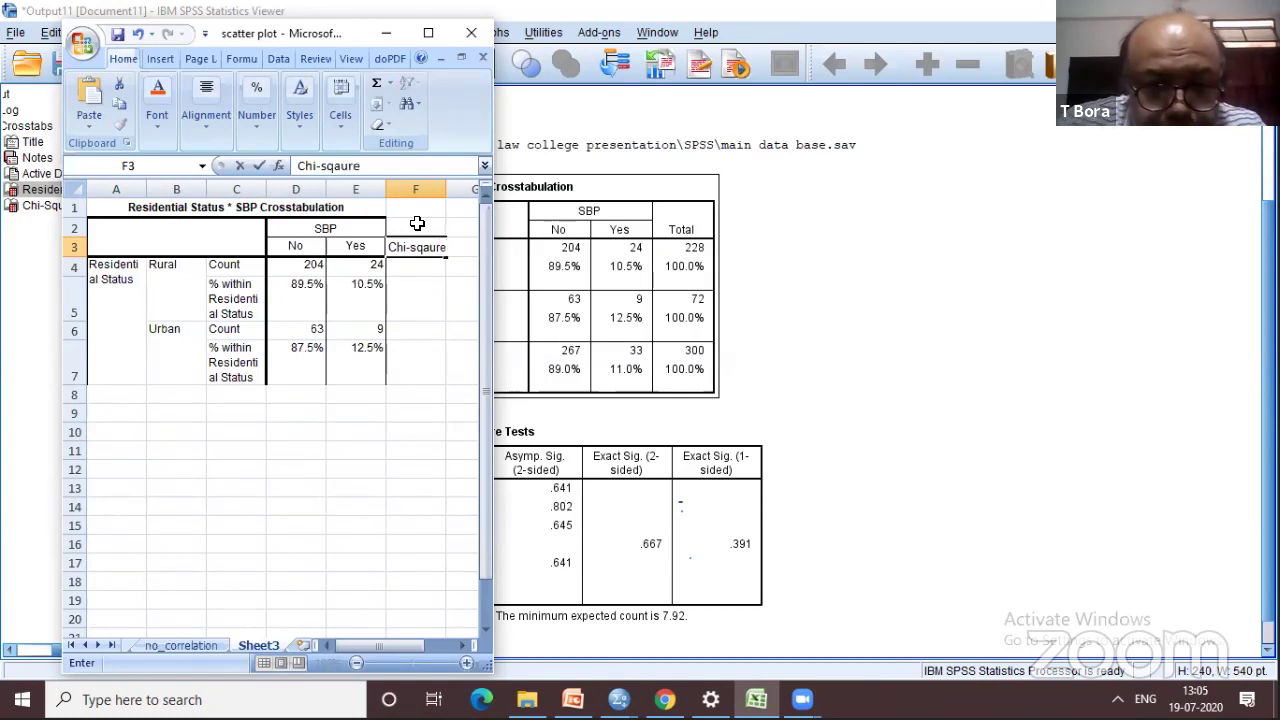
key("Tab")
type("de")
key("Tab")
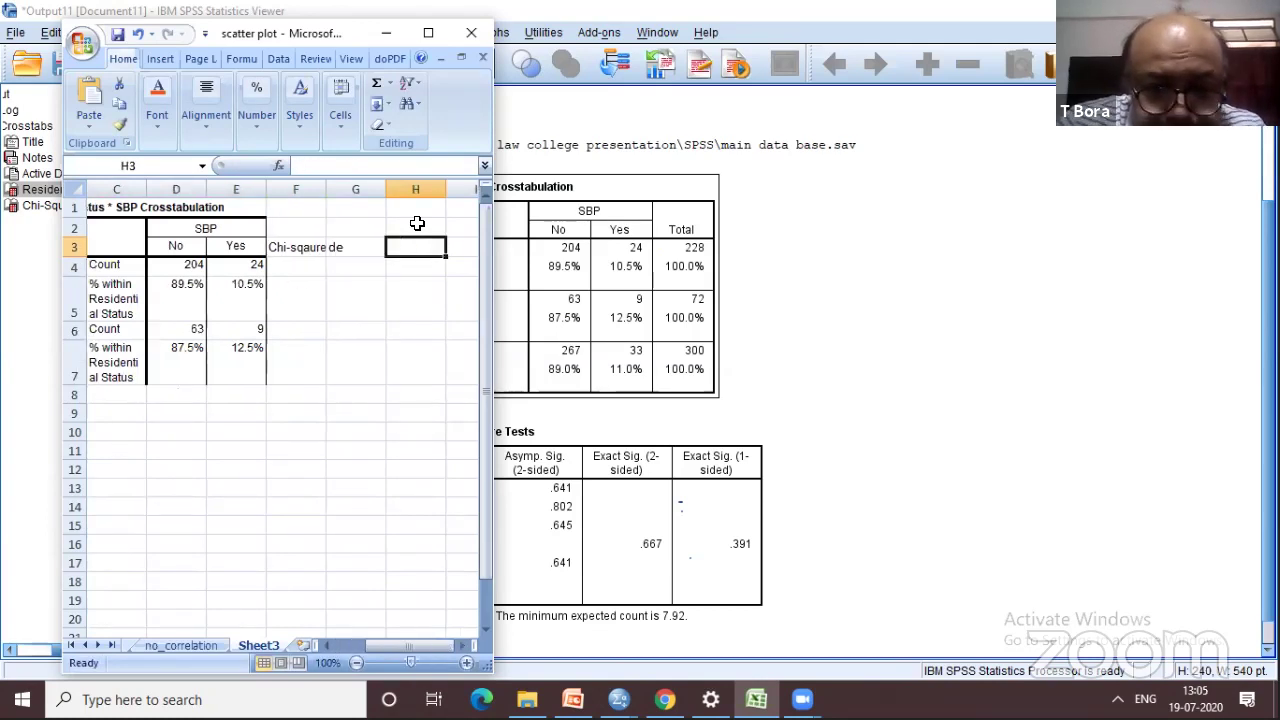
type("p-value")
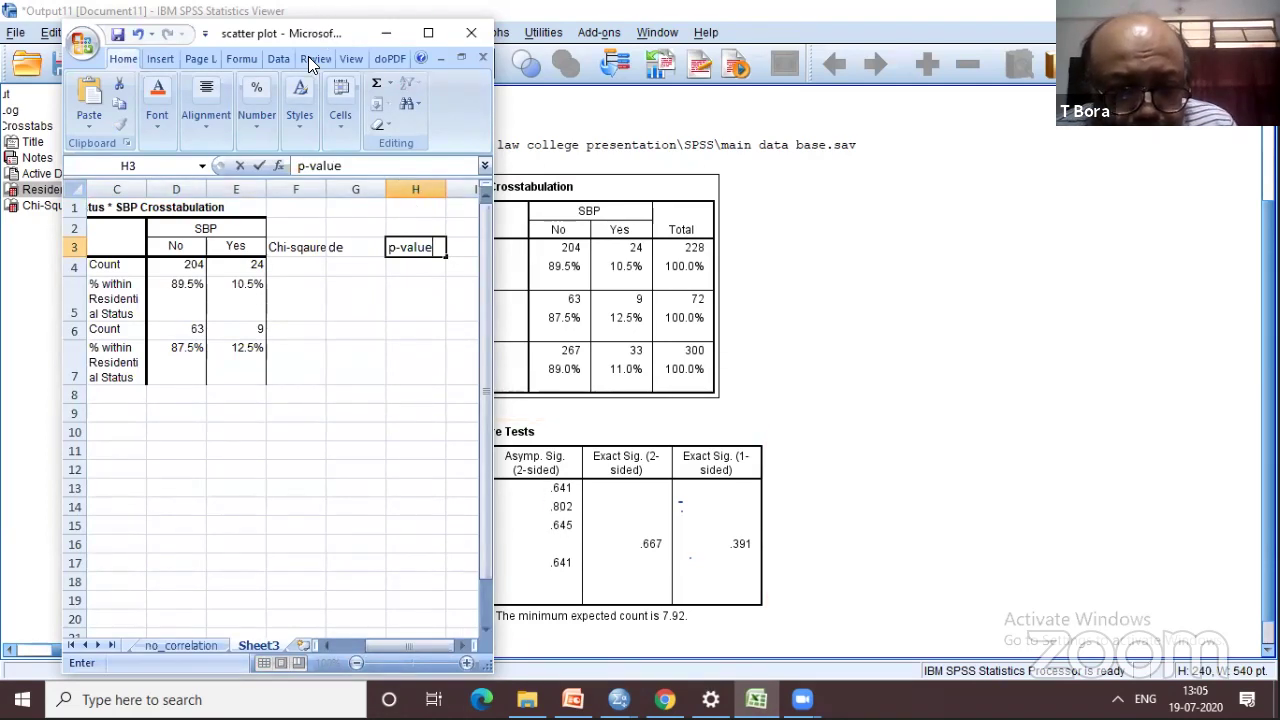
Step: Enter the chi-square value .218 in F5, the degrees of freedom 1 in G5 and the p-value .641 in H5
left_click_drag(308, 40, 383, 21)
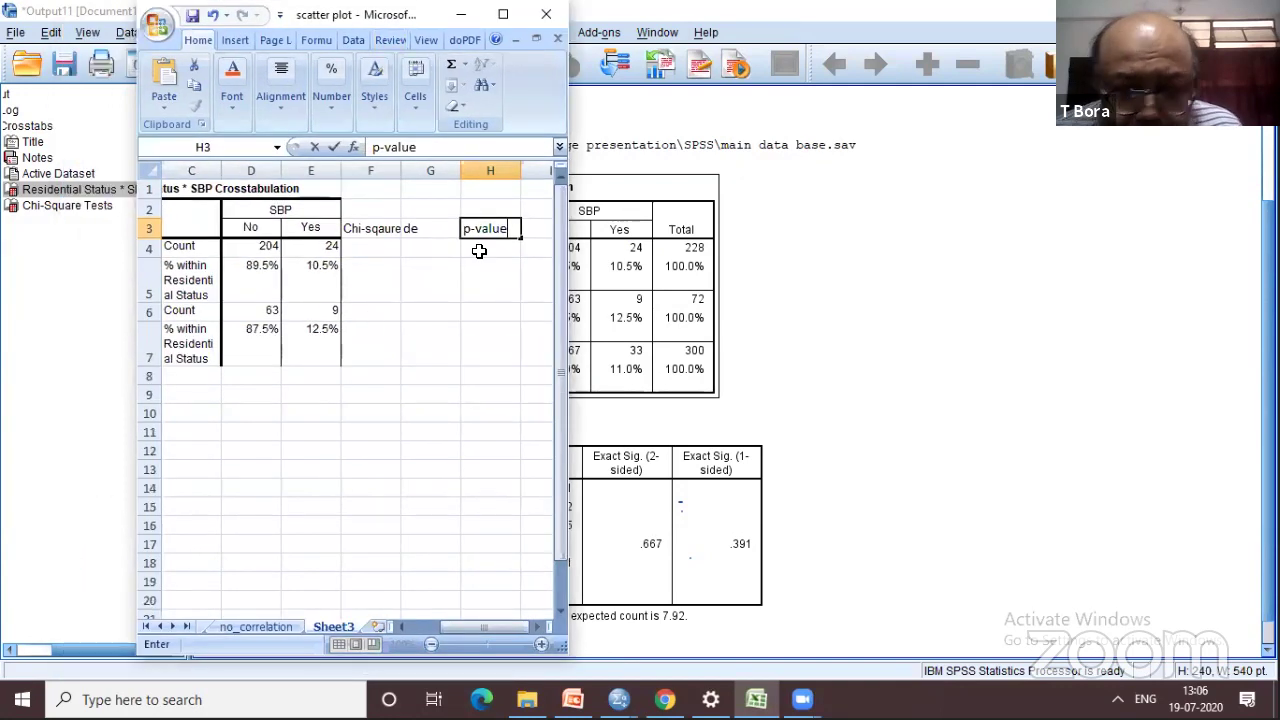
key("Return")
type(".218")
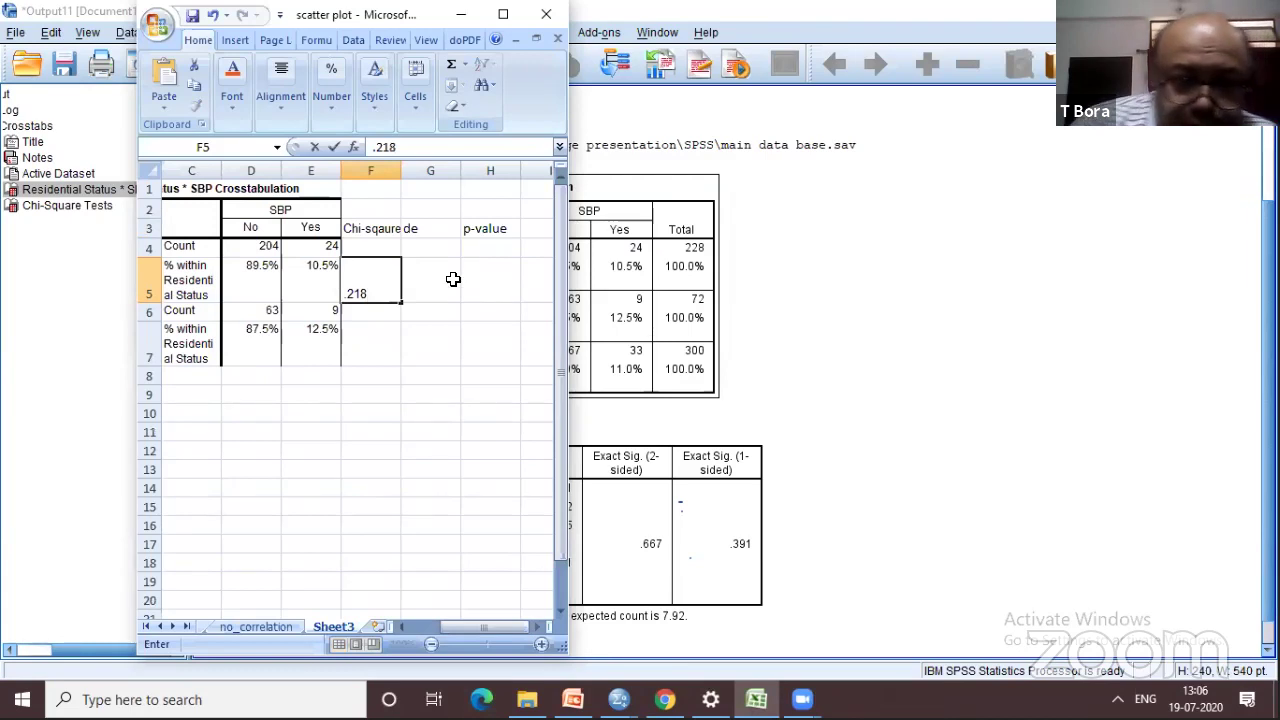
left_click(441, 275)
type("1")
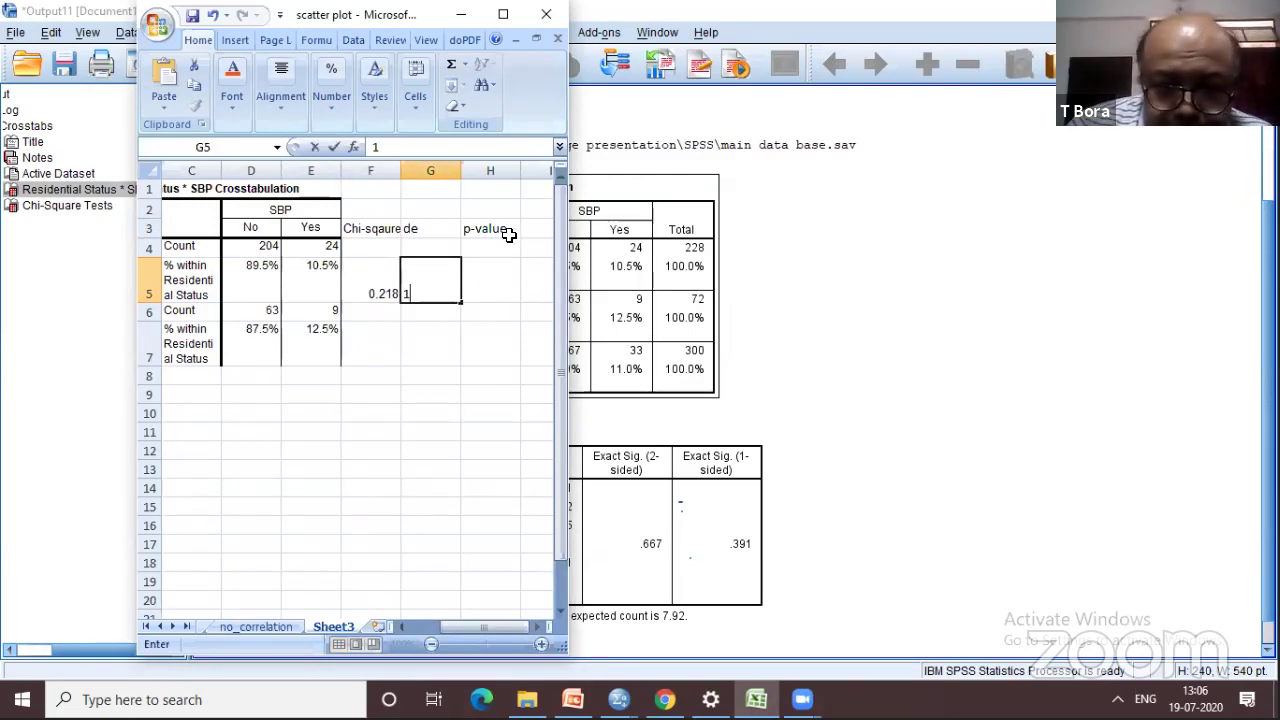
key("Tab")
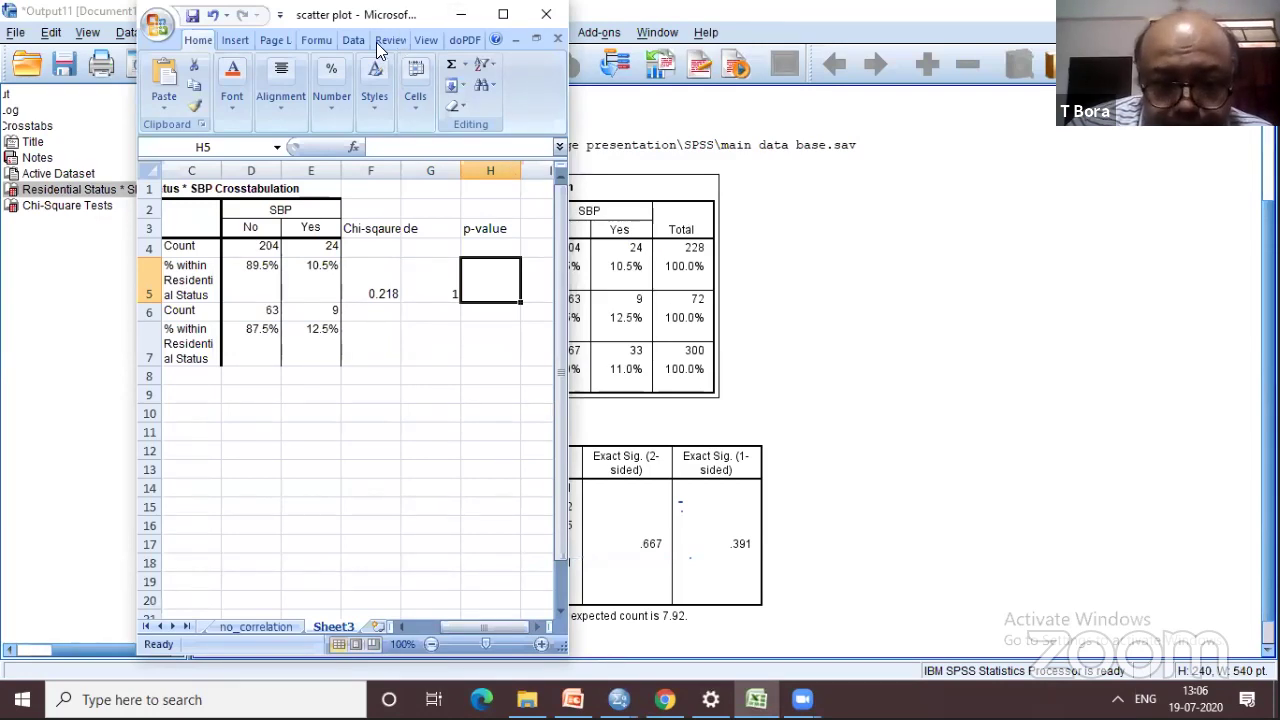
type(".")
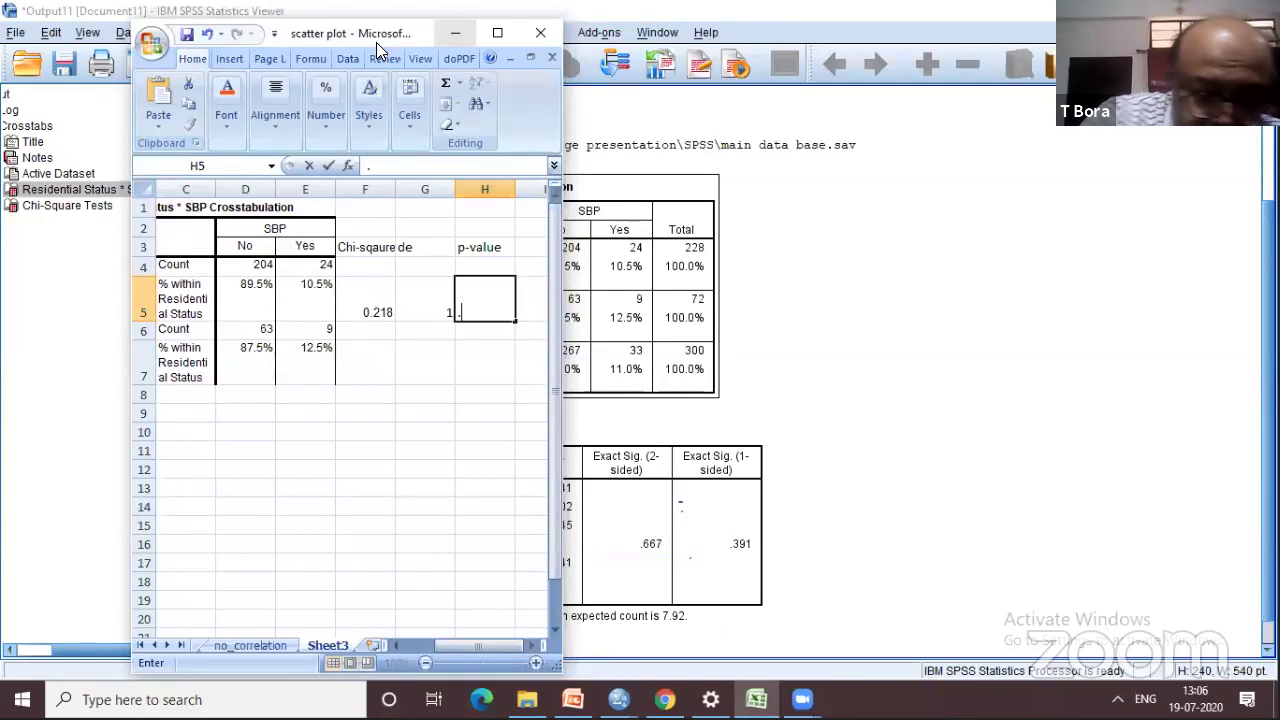
type("641")
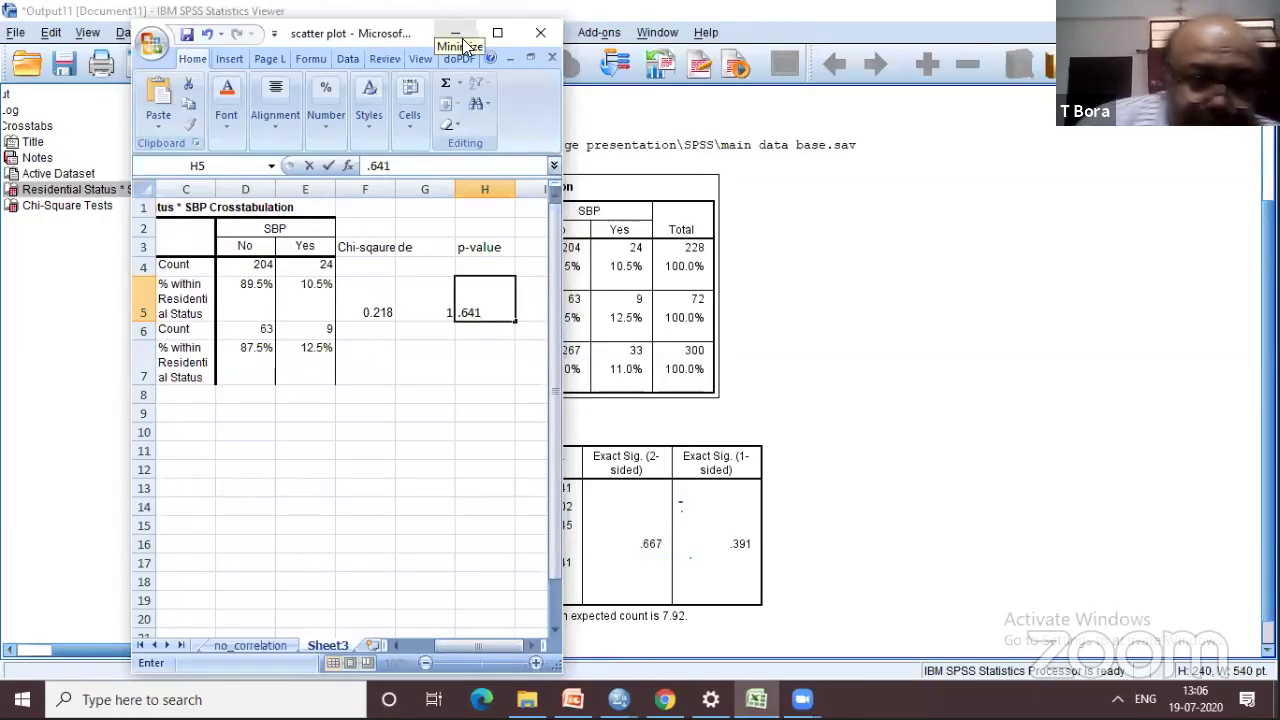
left_click(425, 413)
Step: Maximize the workbook window and apply borders to every cell of the results table in A2:H7
left_click_drag(193, 236, 489, 351)
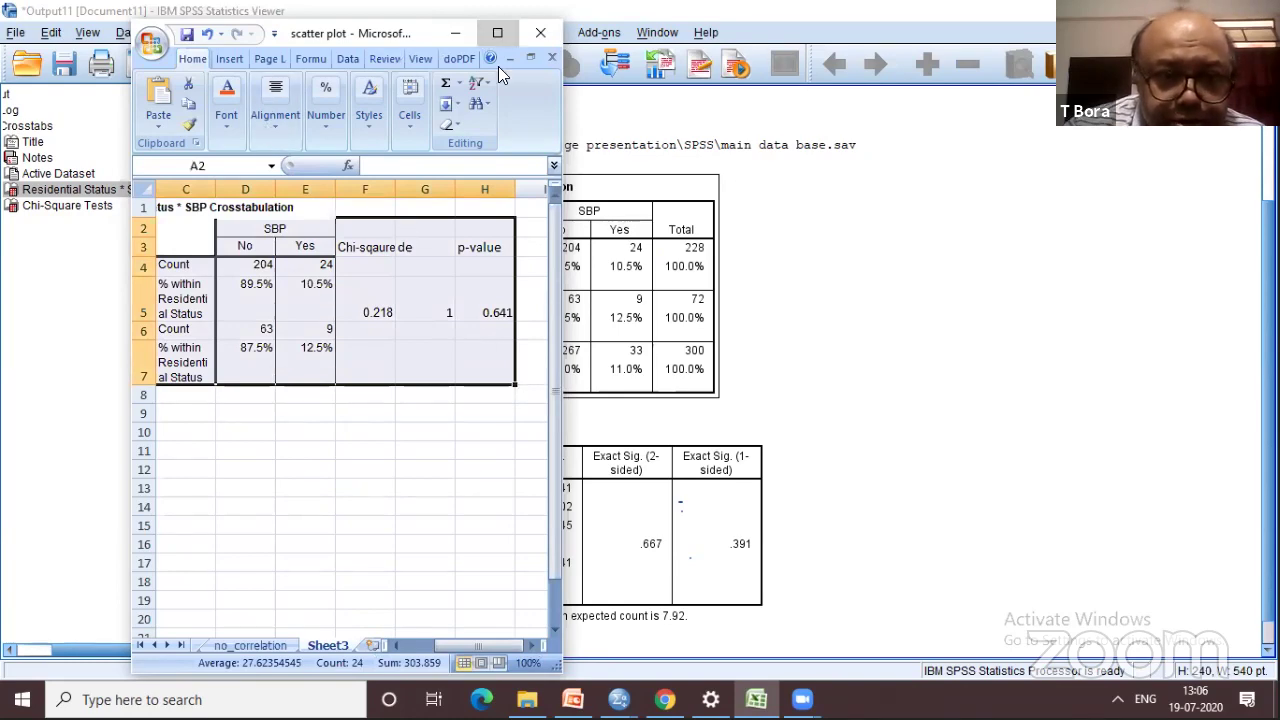
key("super+Up")
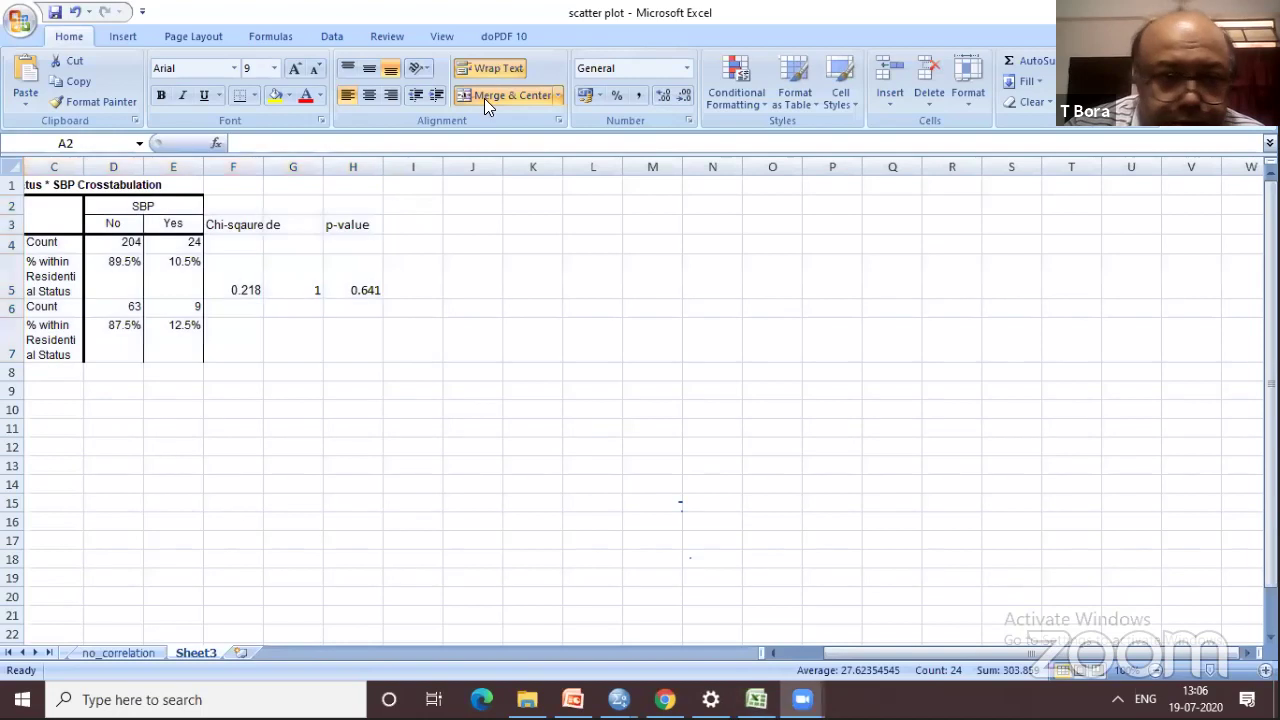
left_click(256, 98)
left_click(285, 246)
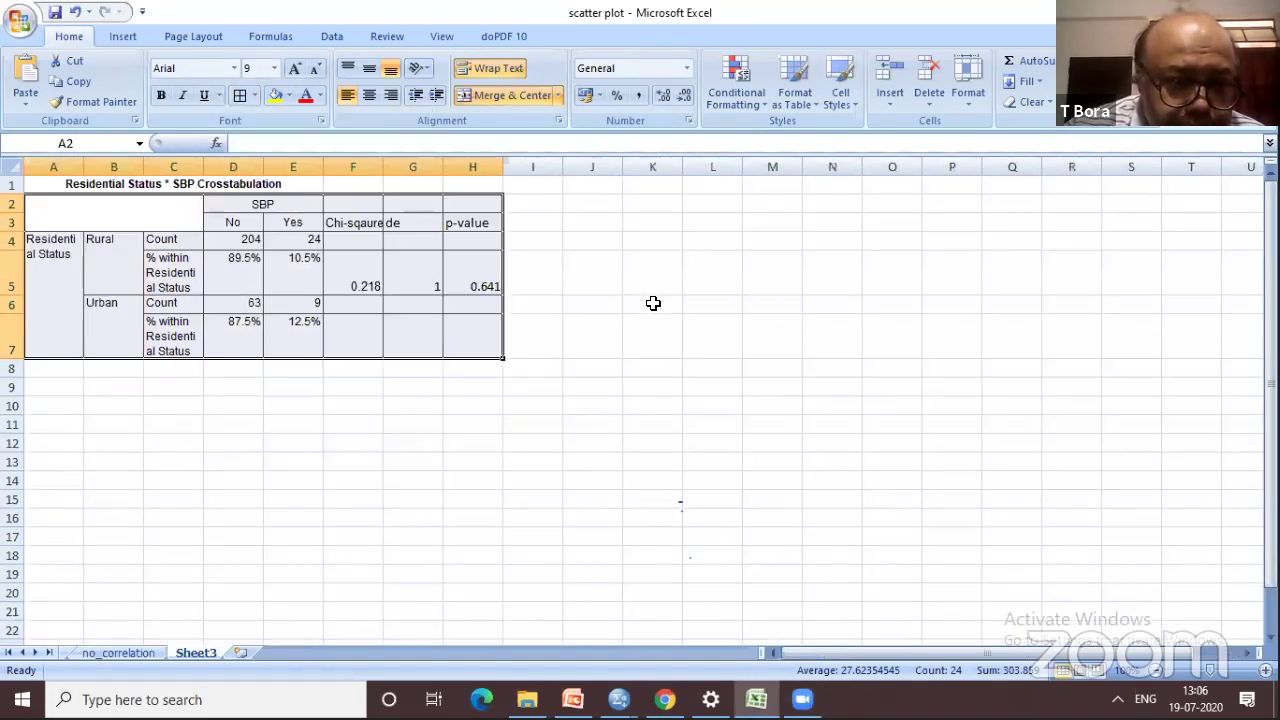
left_click(653, 303)
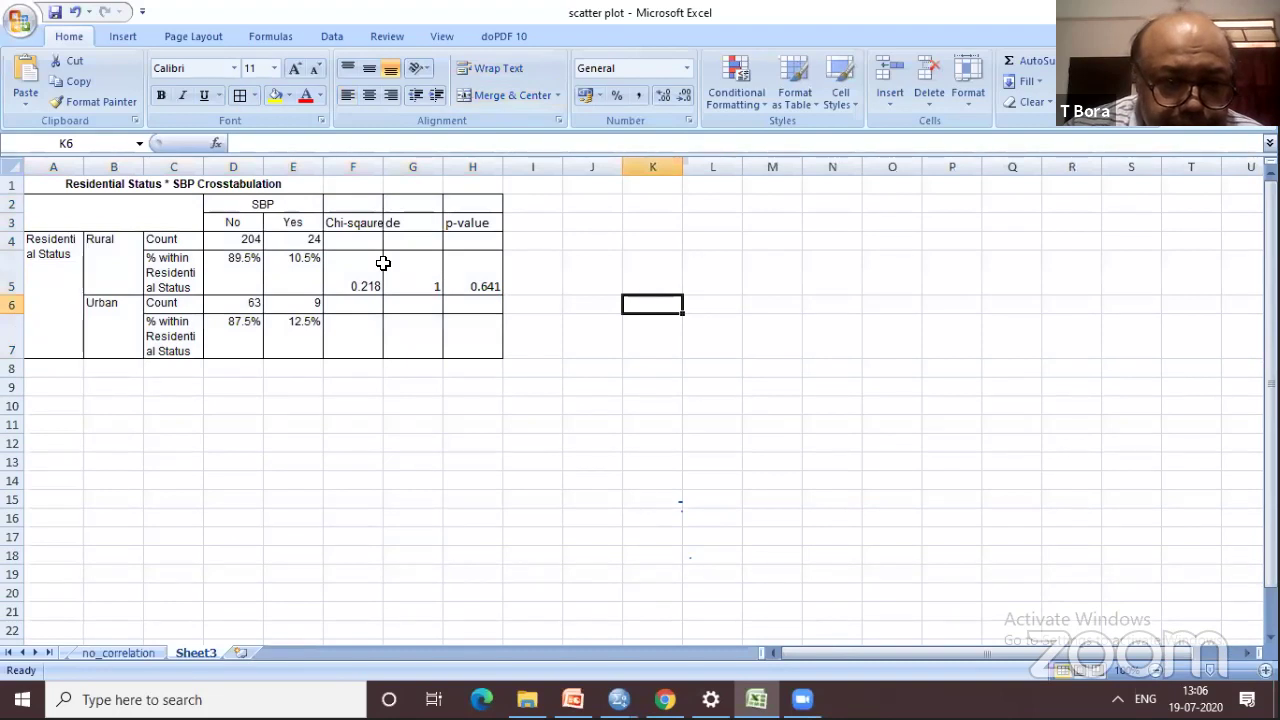
Step: Copy the bordered results table A2:H7 and paste it into a new Microsoft Word document
left_click_drag(69, 211, 467, 299)
key("ctrl+c")
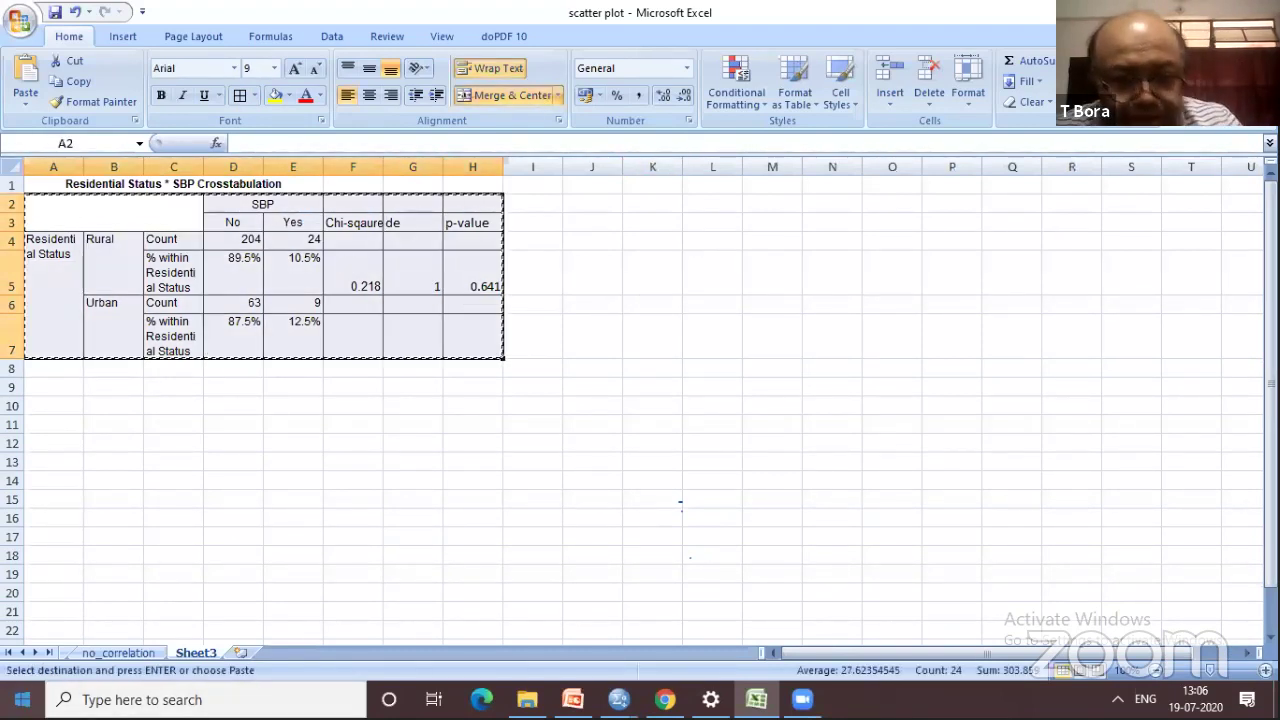
key("super")
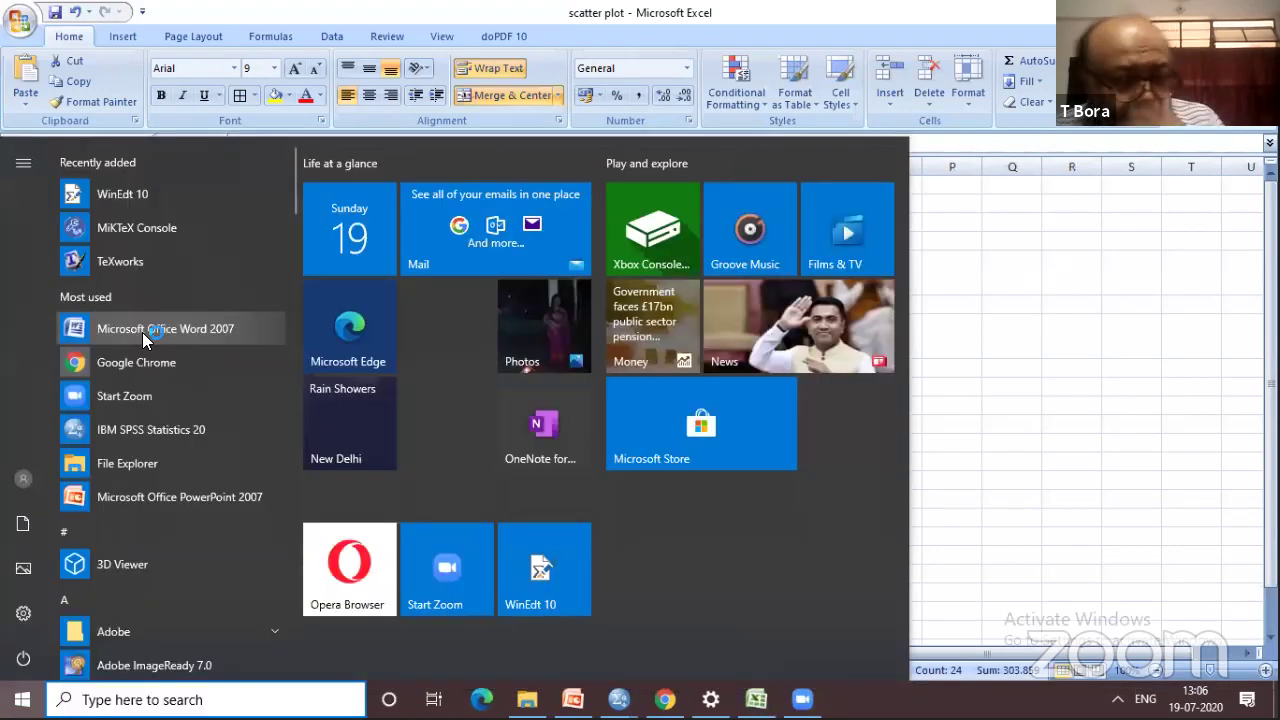
left_click(142, 332)
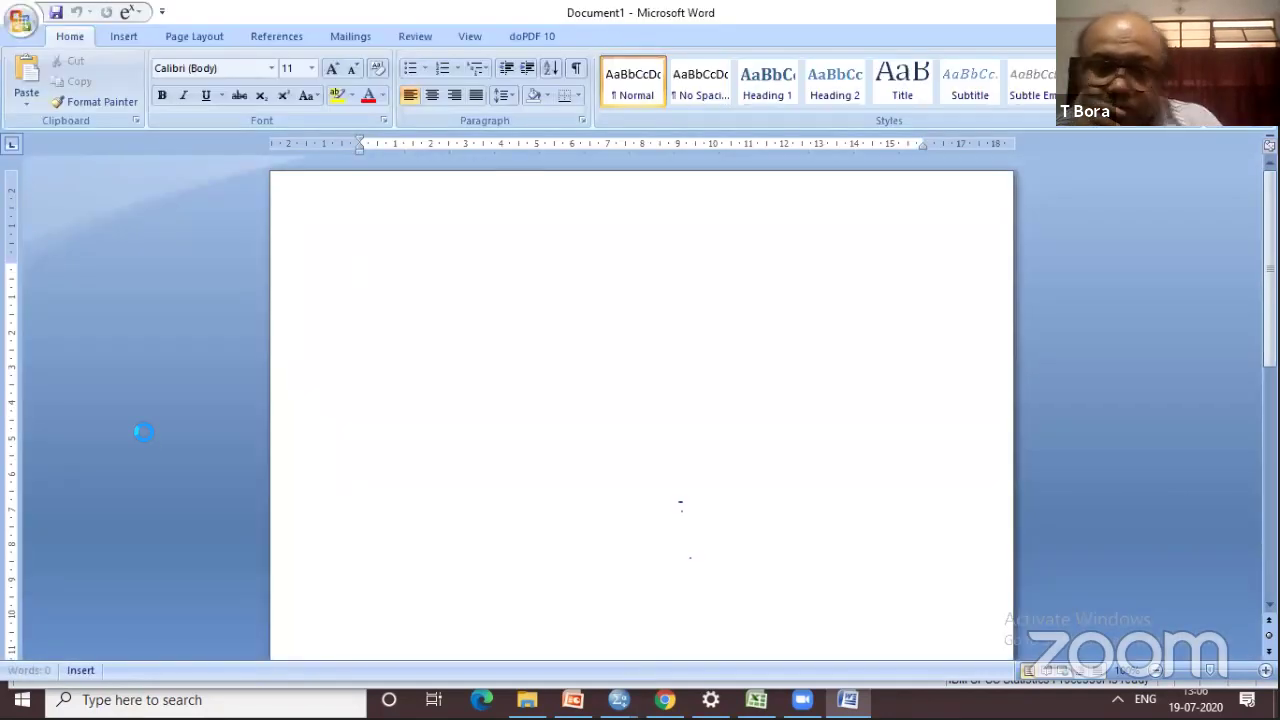
key("ctrl+v")
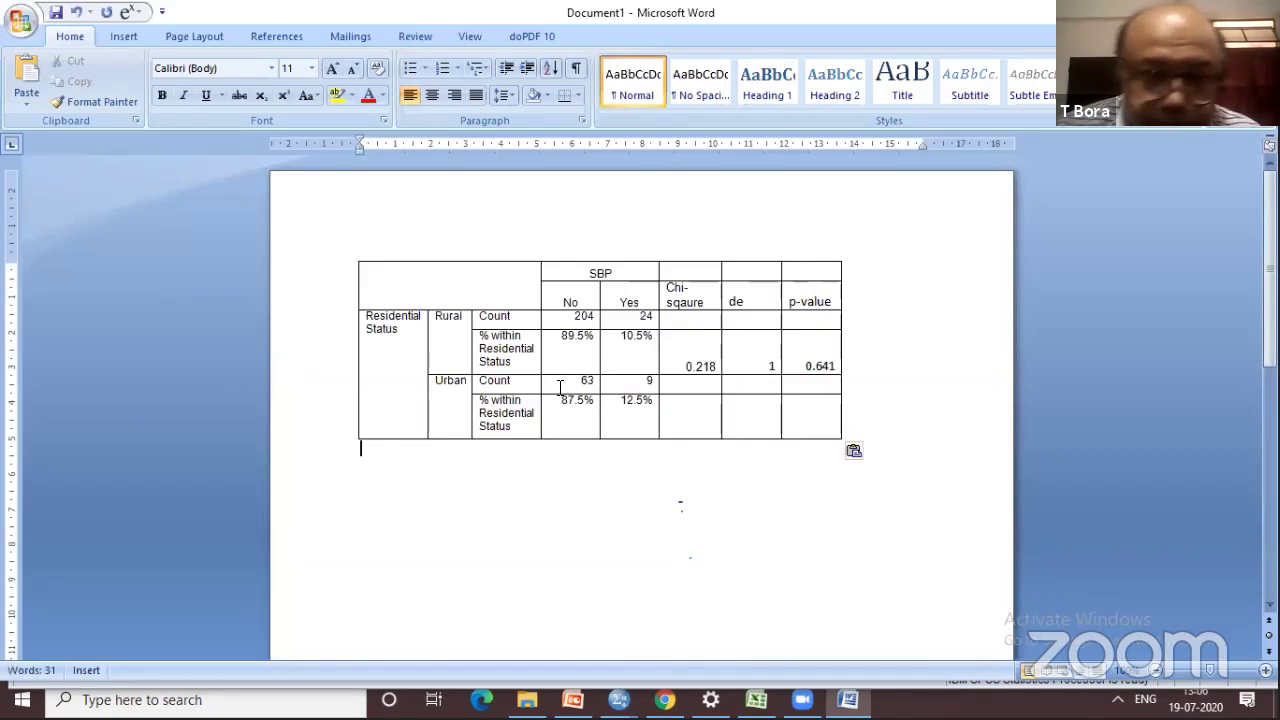
Step: Activate the table Eraser tool for the pasted results table
left_click(698, 302)
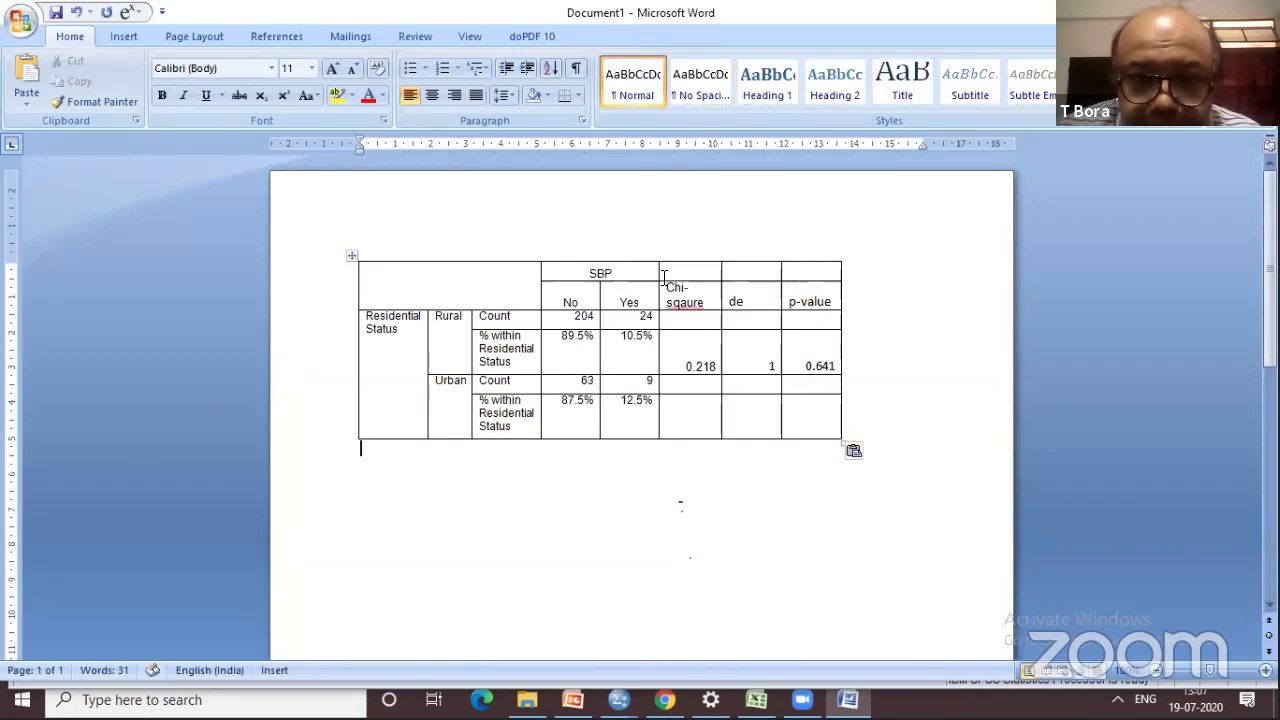
left_click(614, 40)
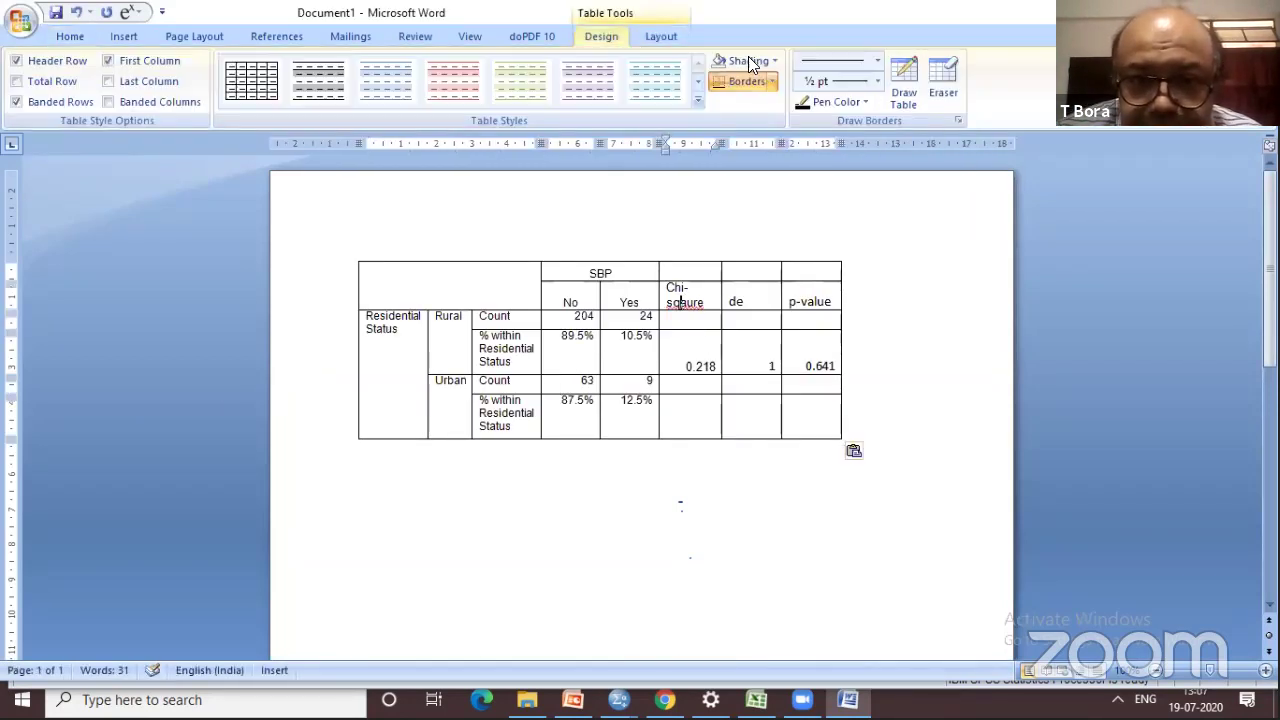
left_click(935, 70)
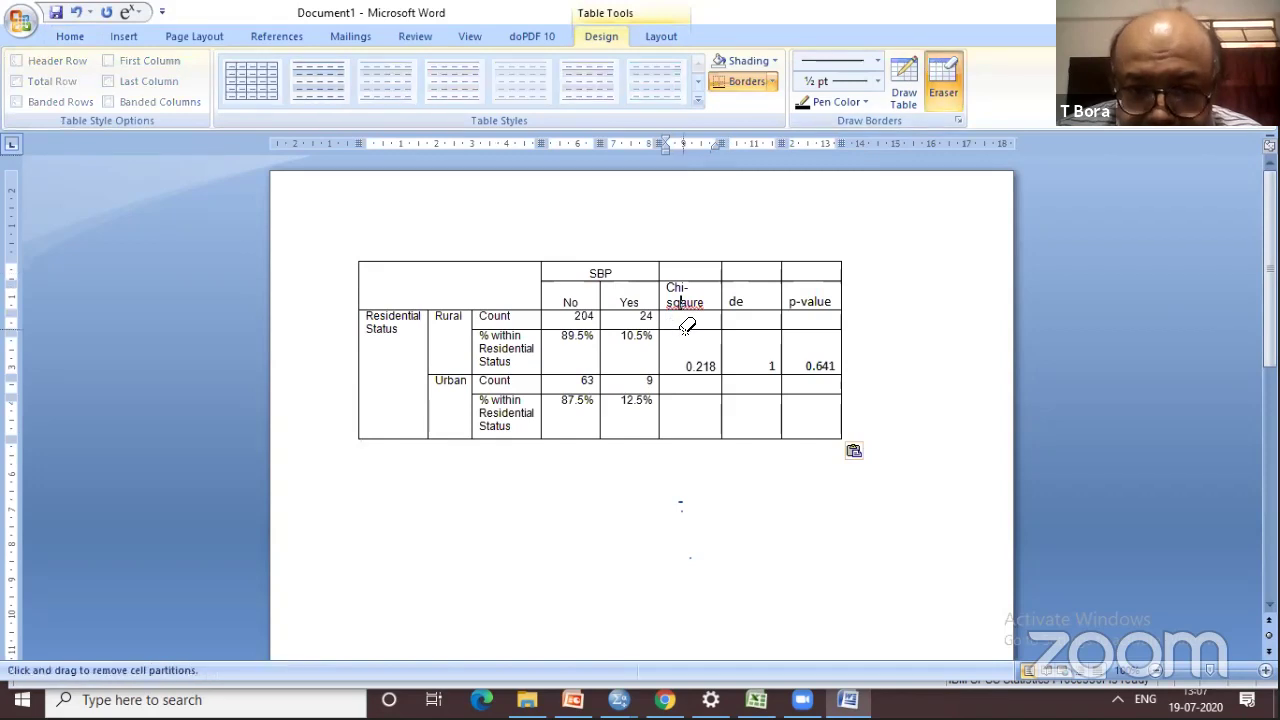
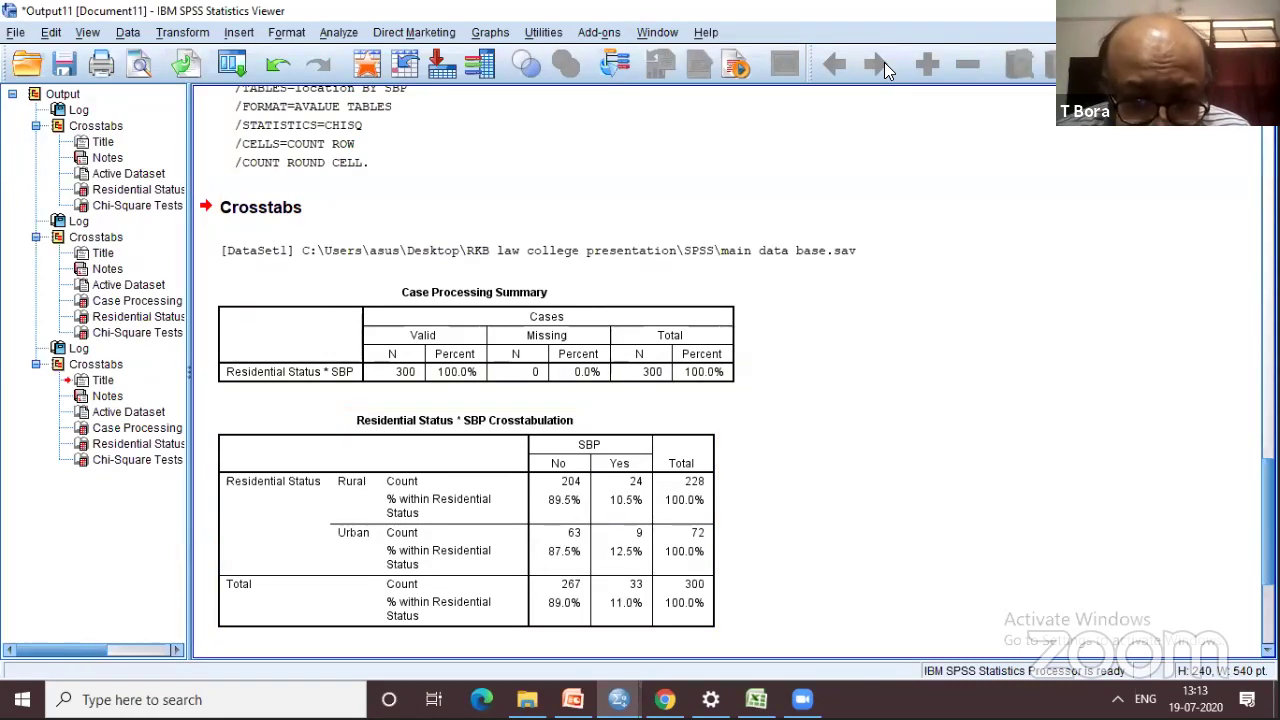
Step: Circle the Urban and Rural rows of the SPSS Residential Status by SBP crosstabulation with the annotation pen and clear the drawings
mouse_move(670, 522)
left_mouse_down()
mouse_move(476, 518)
mouse_move(310, 532)
mouse_move(296, 548)
left_mouse_up()
mouse_move(493, 583)
left_mouse_down()
mouse_move(636, 546)
mouse_move(640, 513)
left_mouse_up()
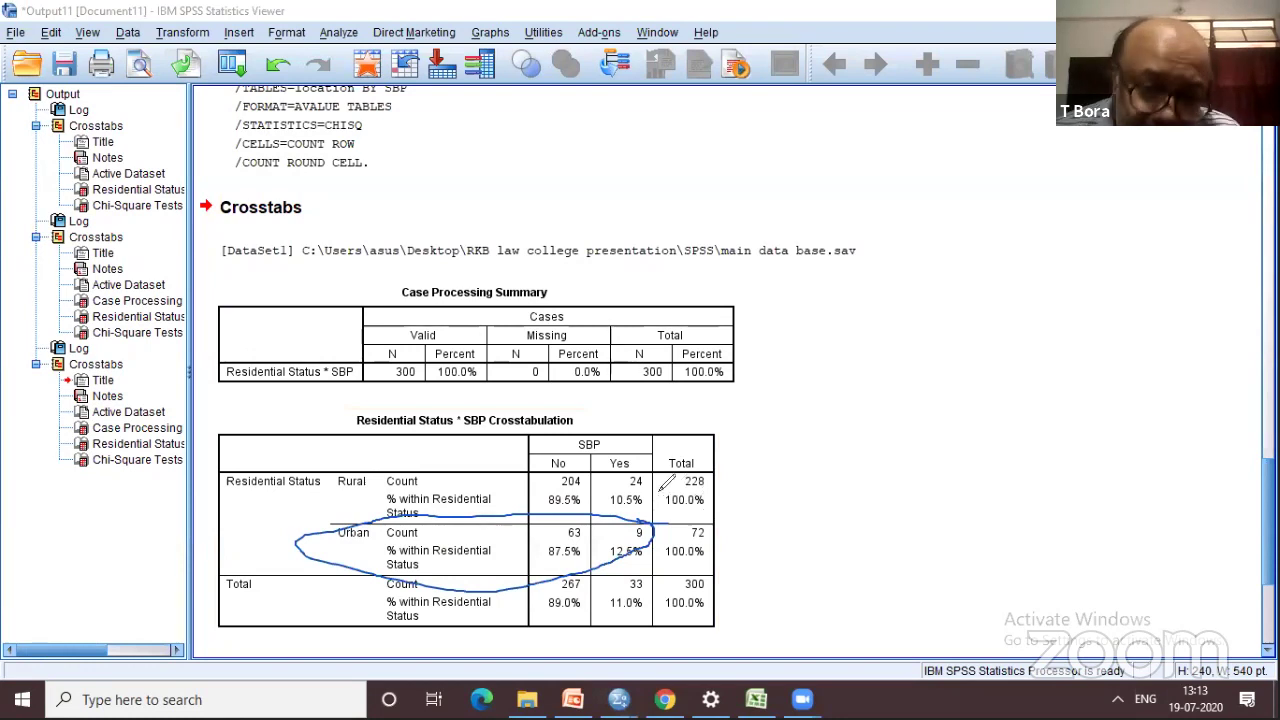
mouse_move(660, 484)
left_mouse_down()
mouse_move(570, 441)
mouse_move(463, 441)
mouse_move(320, 468)
left_mouse_up()
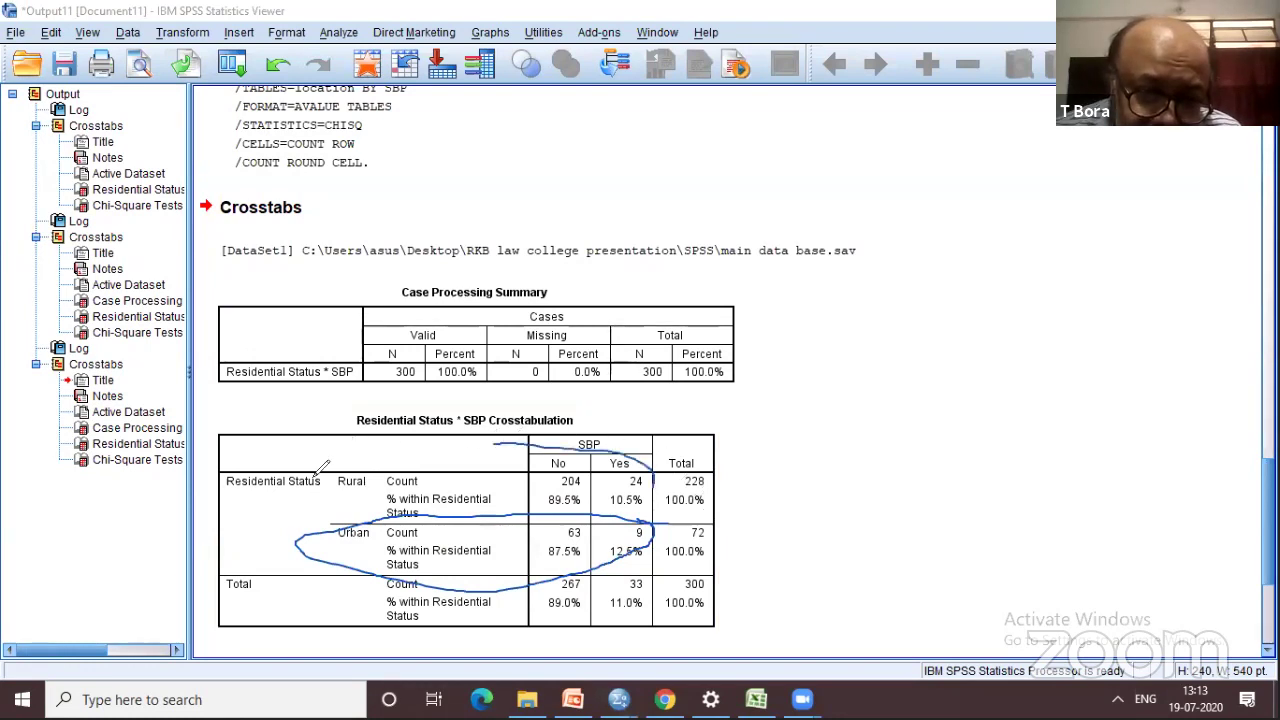
mouse_move(393, 505)
left_mouse_down()
mouse_move(640, 522)
mouse_move(660, 463)
left_mouse_up()
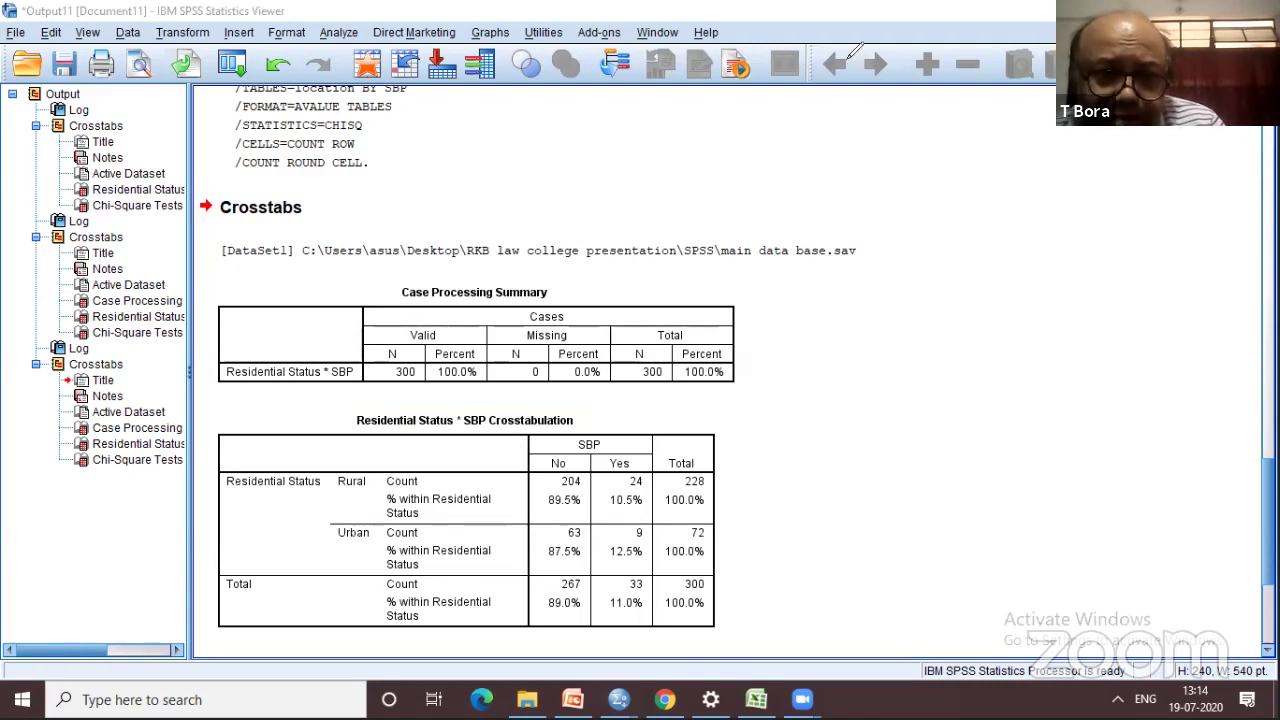
left_click(386, 450)
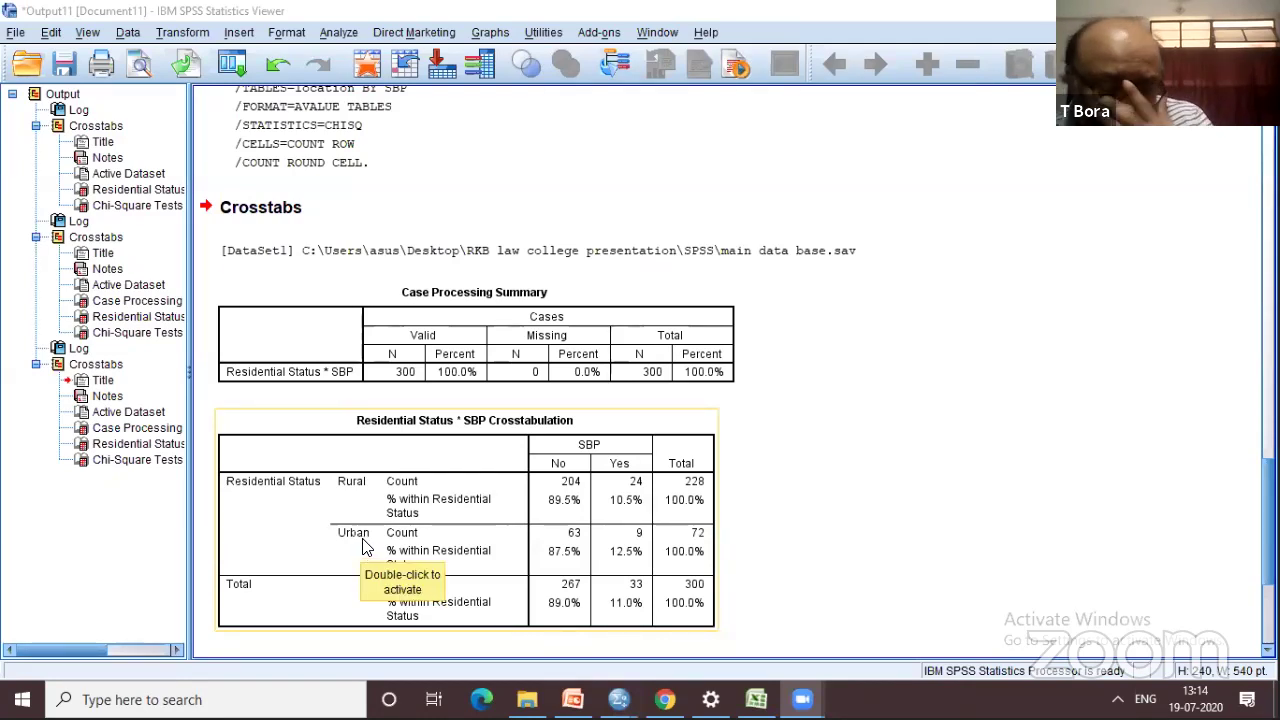
left_click(583, 637)
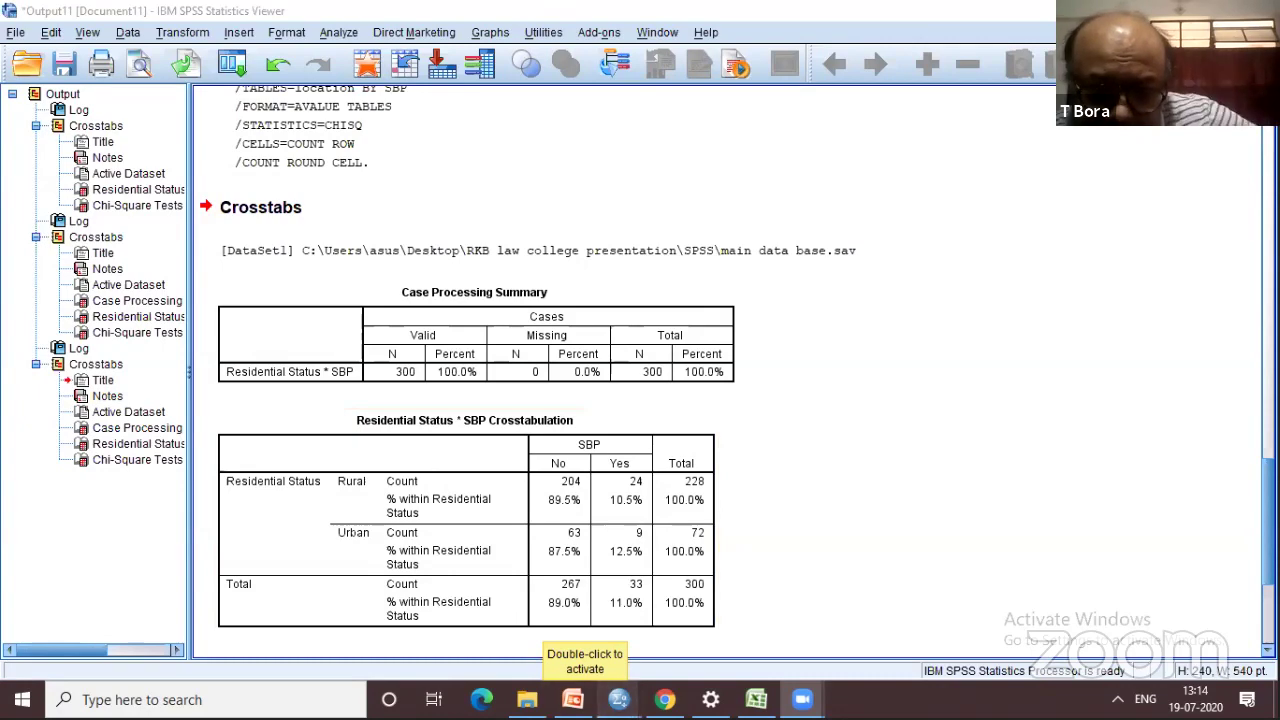
mouse_move(620, 699)
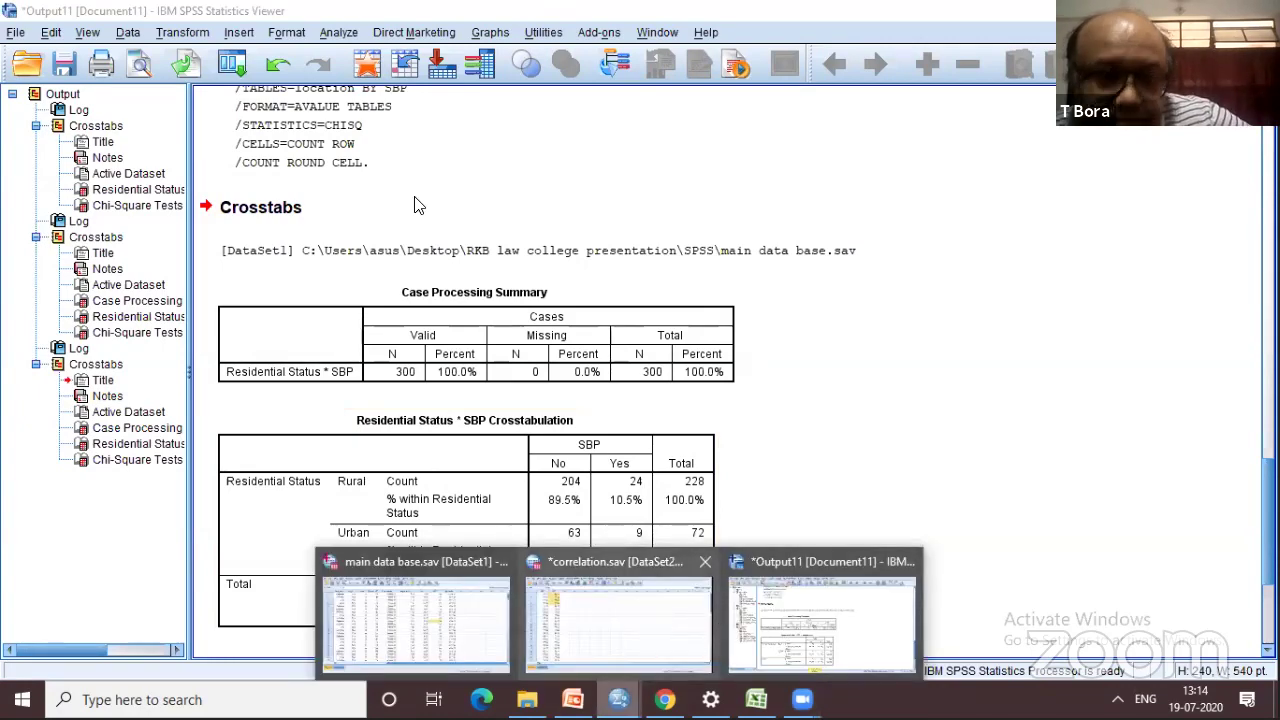
left_click(618, 615)
left_click(251, 40)
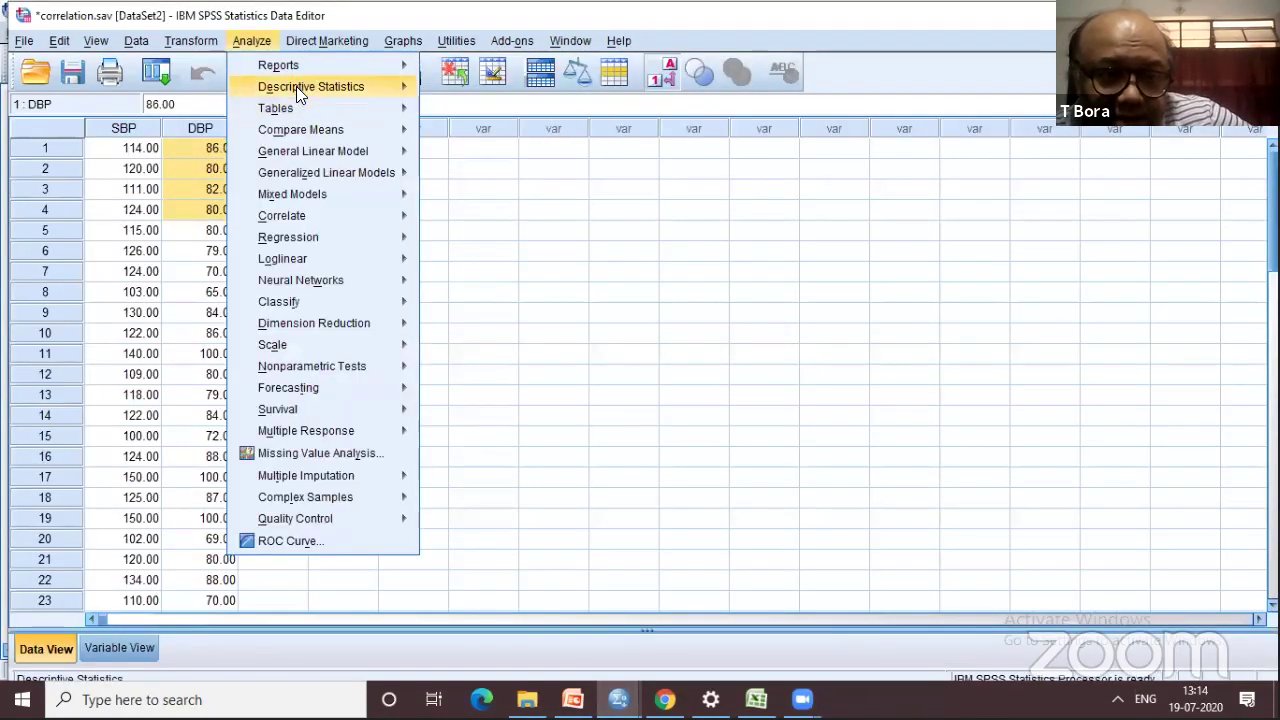
left_click(260, 22)
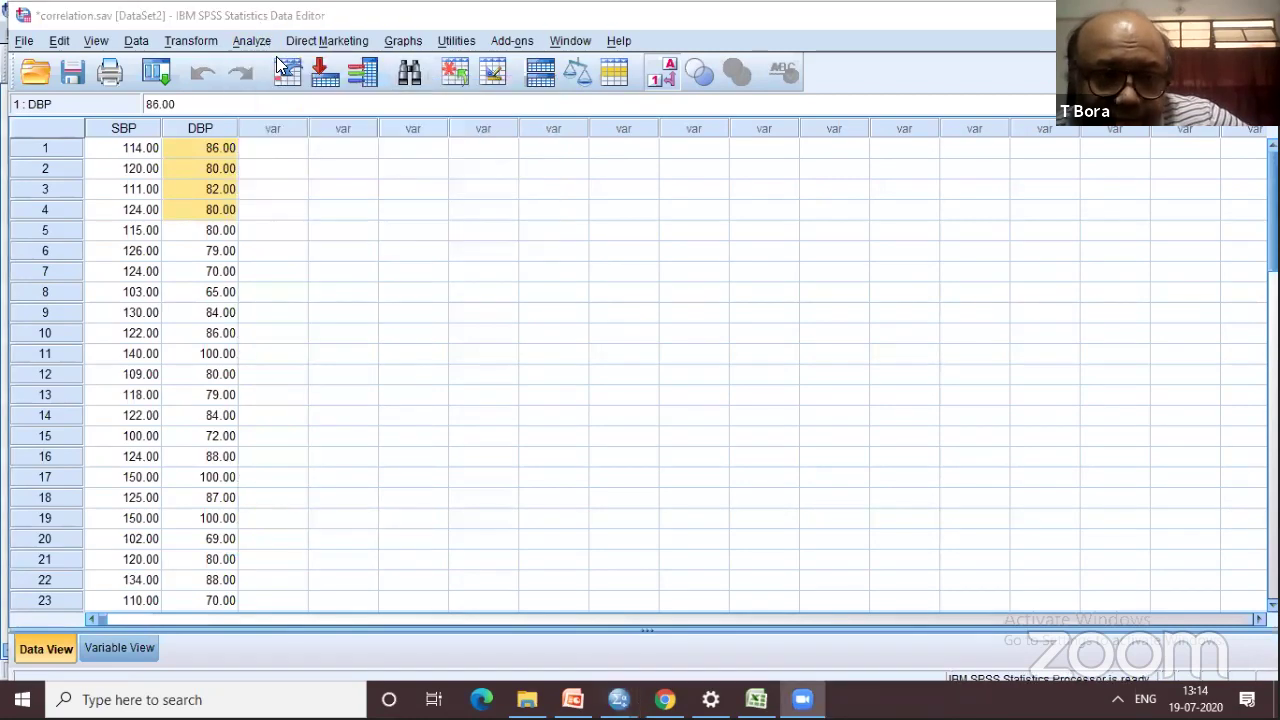
left_click(264, 45)
mouse_move(394, 86)
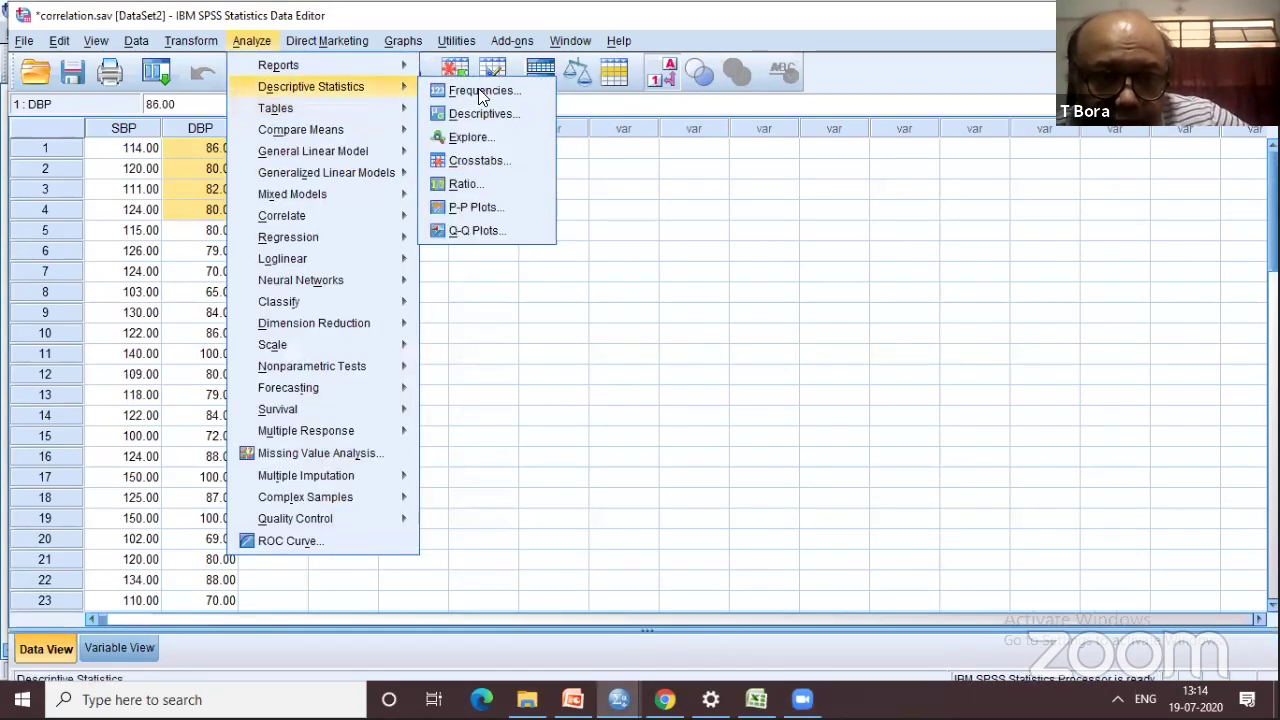
left_click(480, 160)
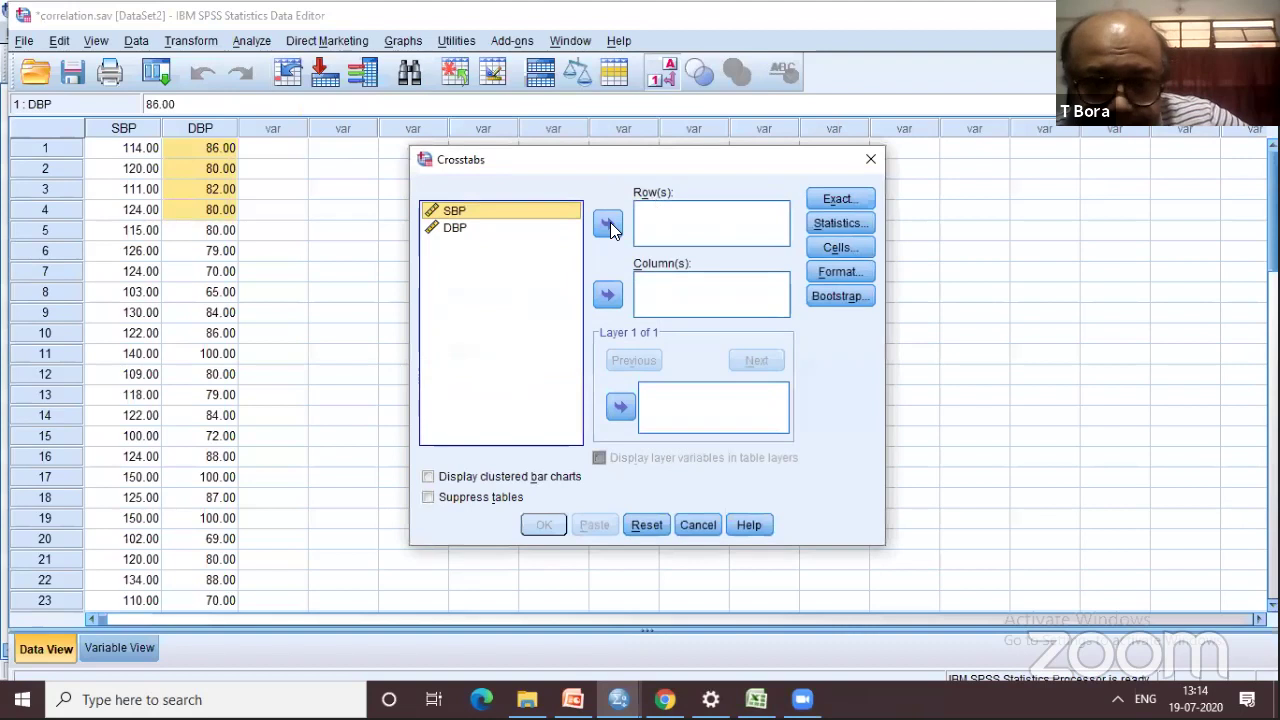
left_click(699, 525)
Step: Switch to the main data base.sav data set and select the SBP column followed by the location column
mouse_move(618, 700)
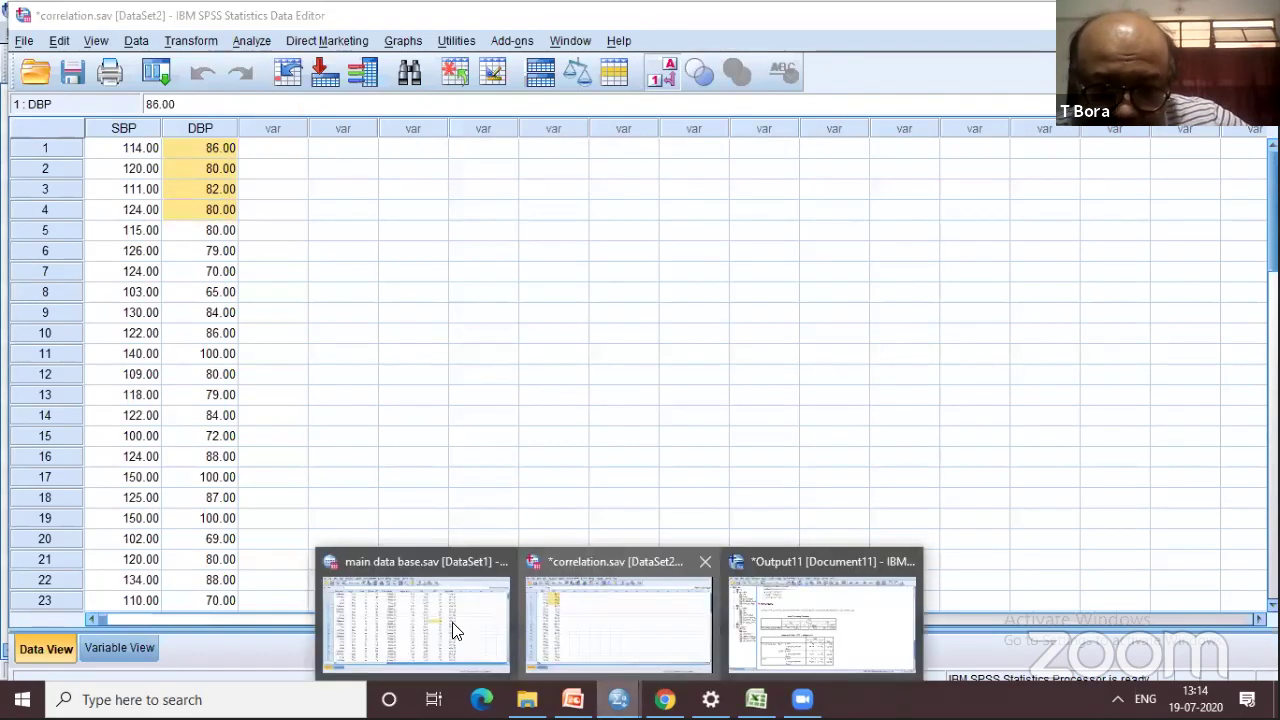
left_click(455, 630)
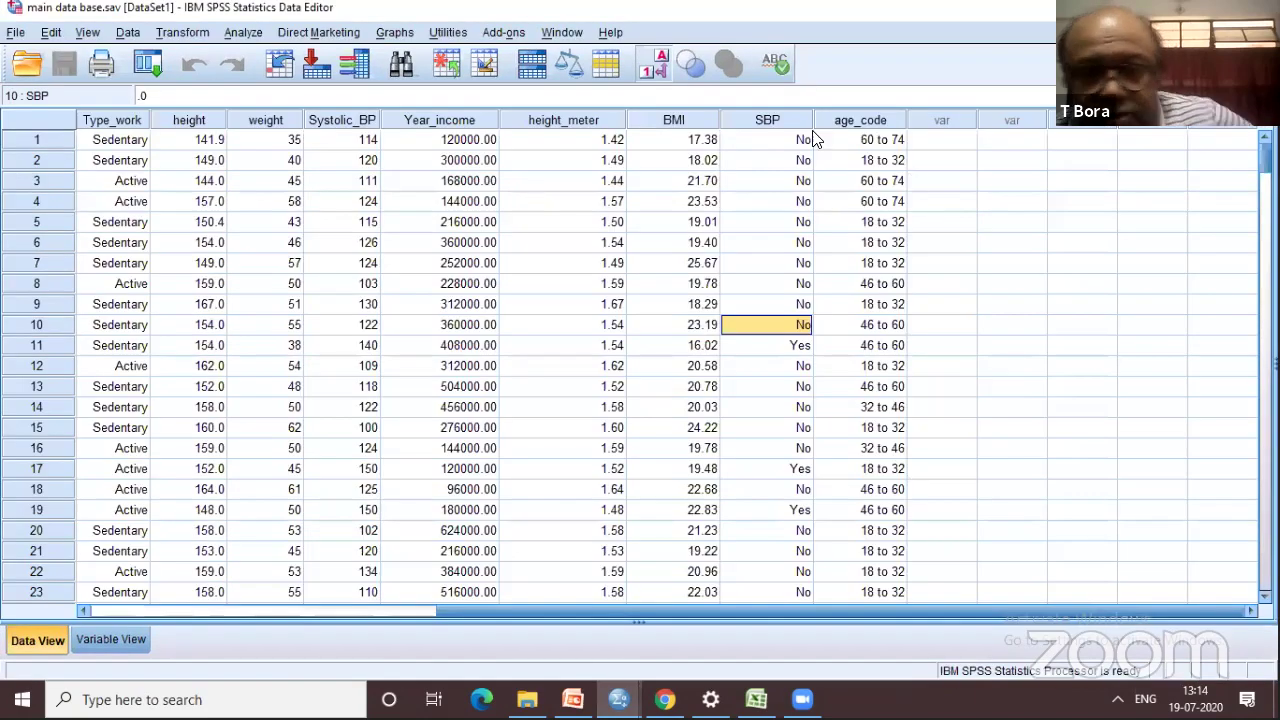
left_click(770, 120)
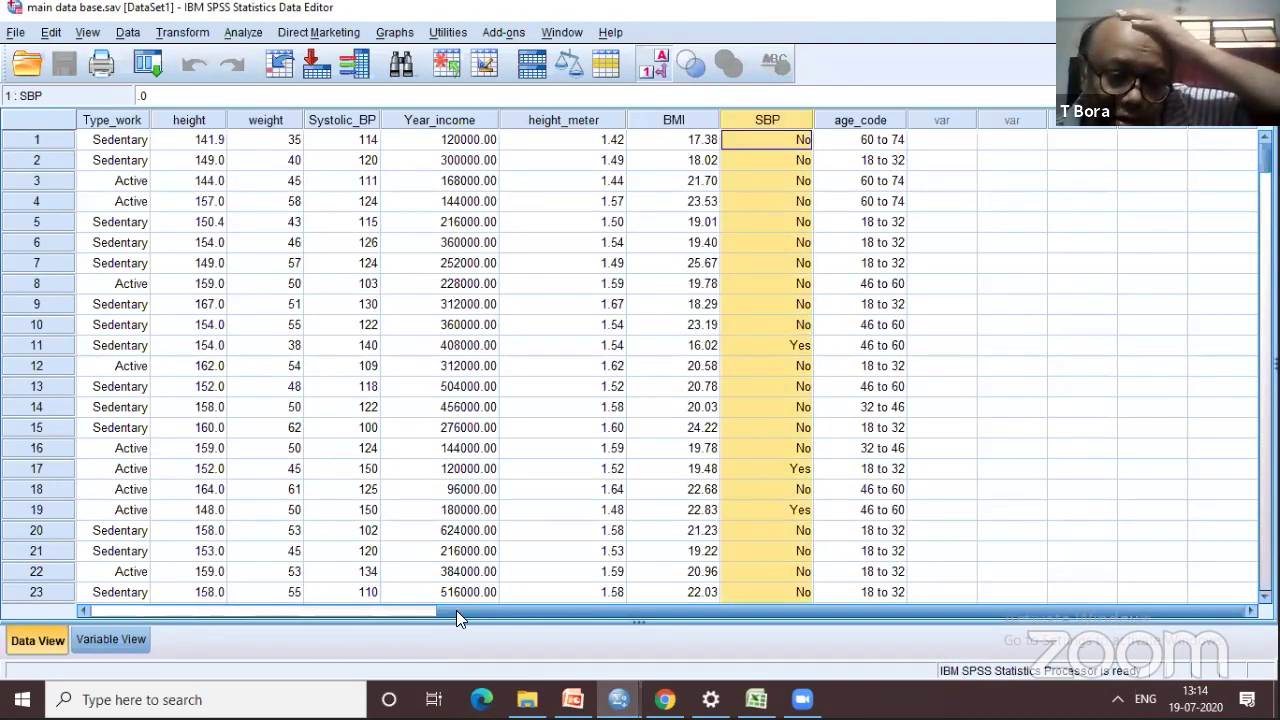
scroll(300, 440, "left", 4)
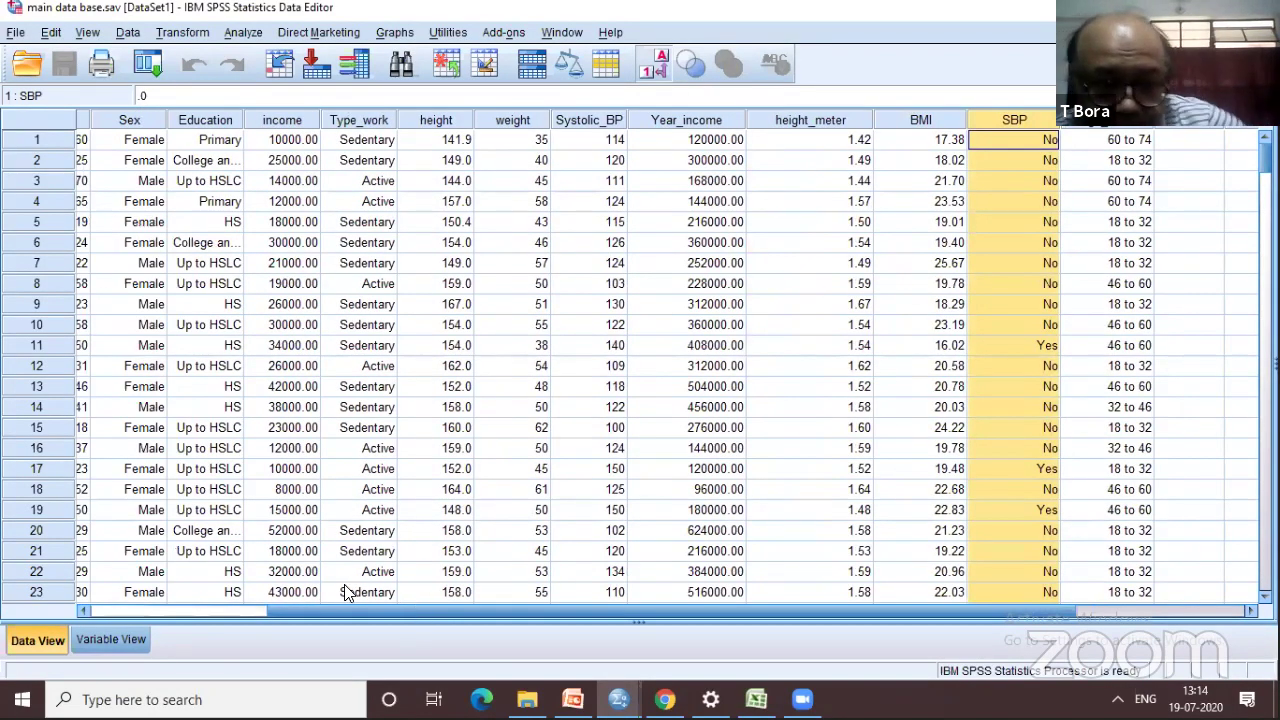
scroll(124, 150, "left", 3)
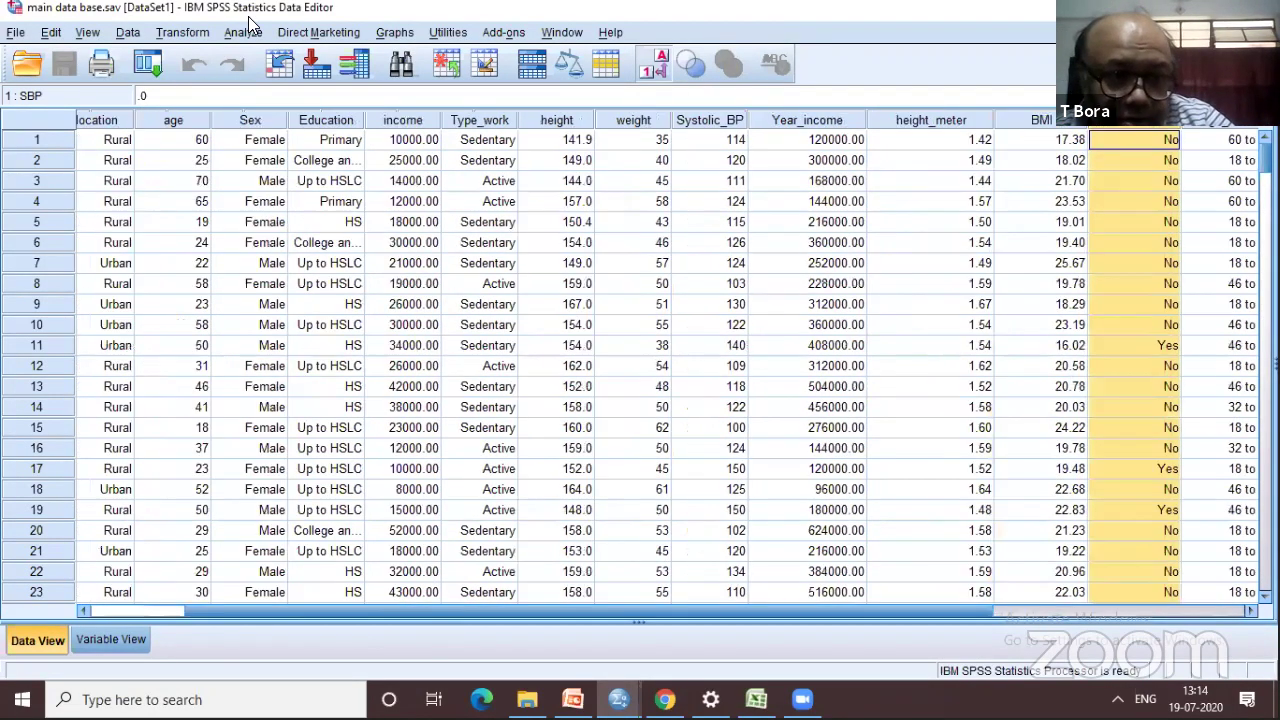
left_click(100, 120)
Step: Run the Residential Status by SBP crosstabulation with its existing settings and return to the main data base.sav data set
left_click(243, 32)
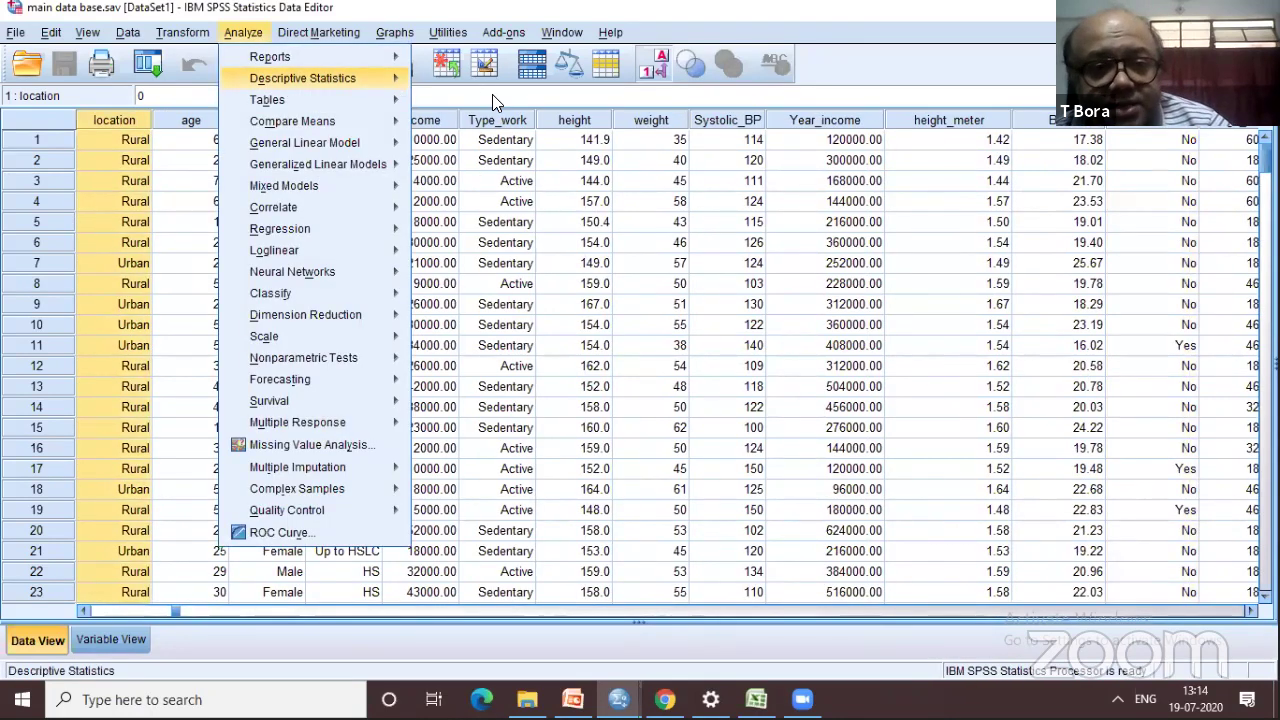
mouse_move(404, 76)
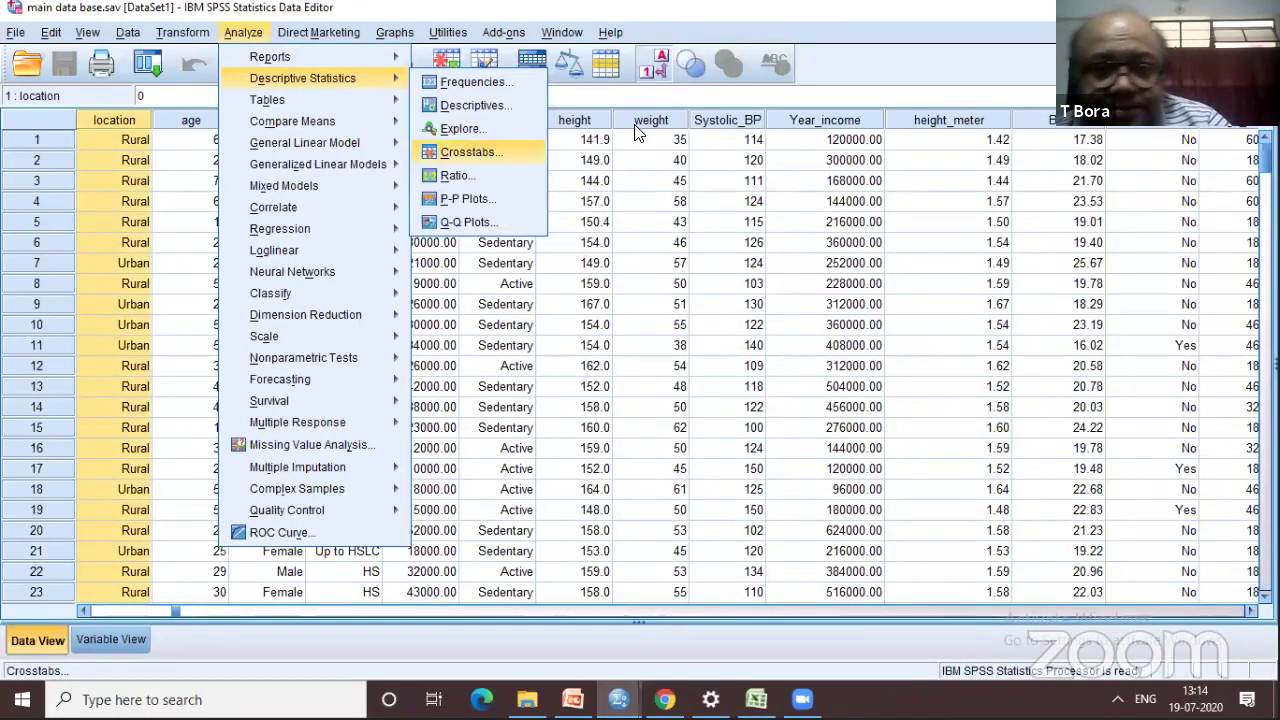
key("Return")
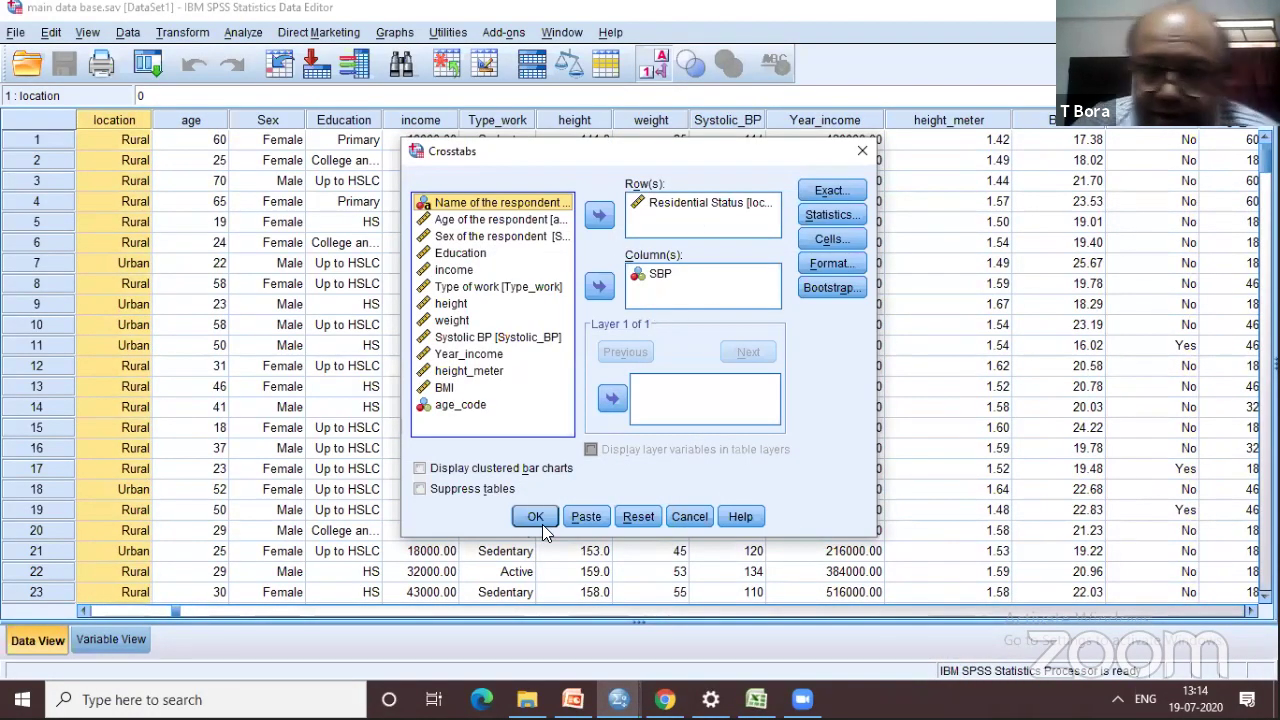
left_click(532, 518)
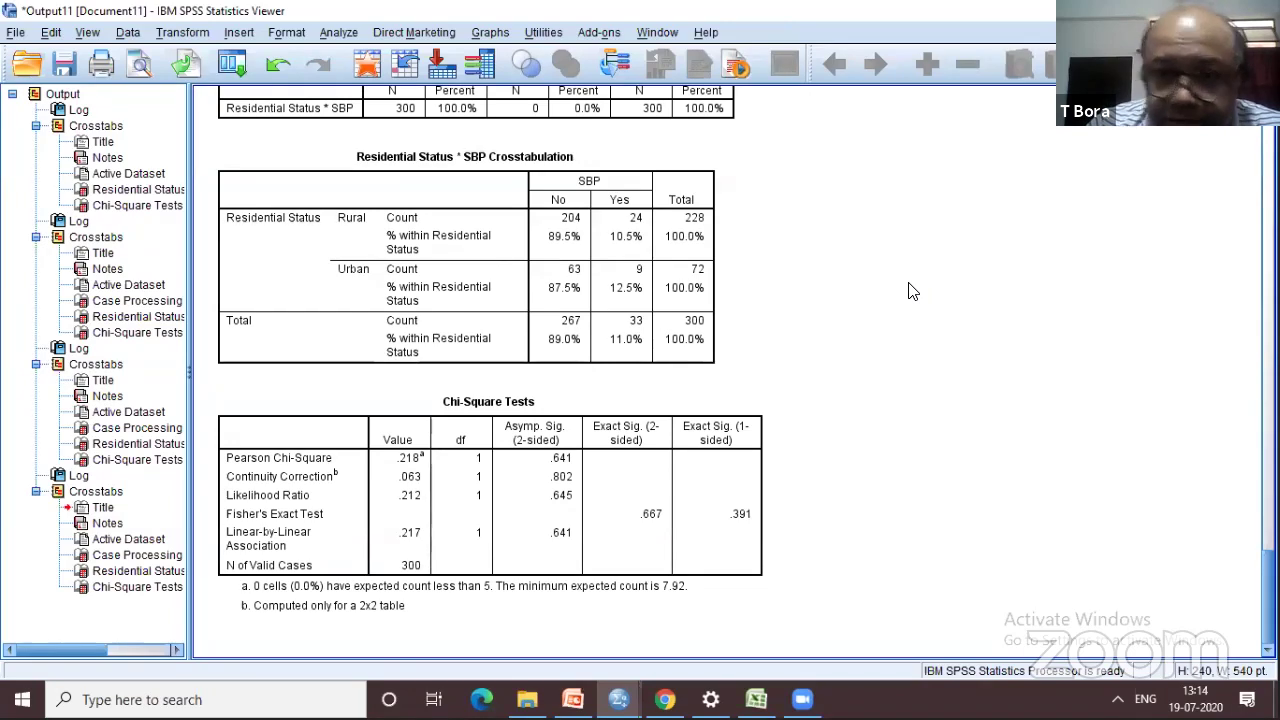
left_click(244, 62)
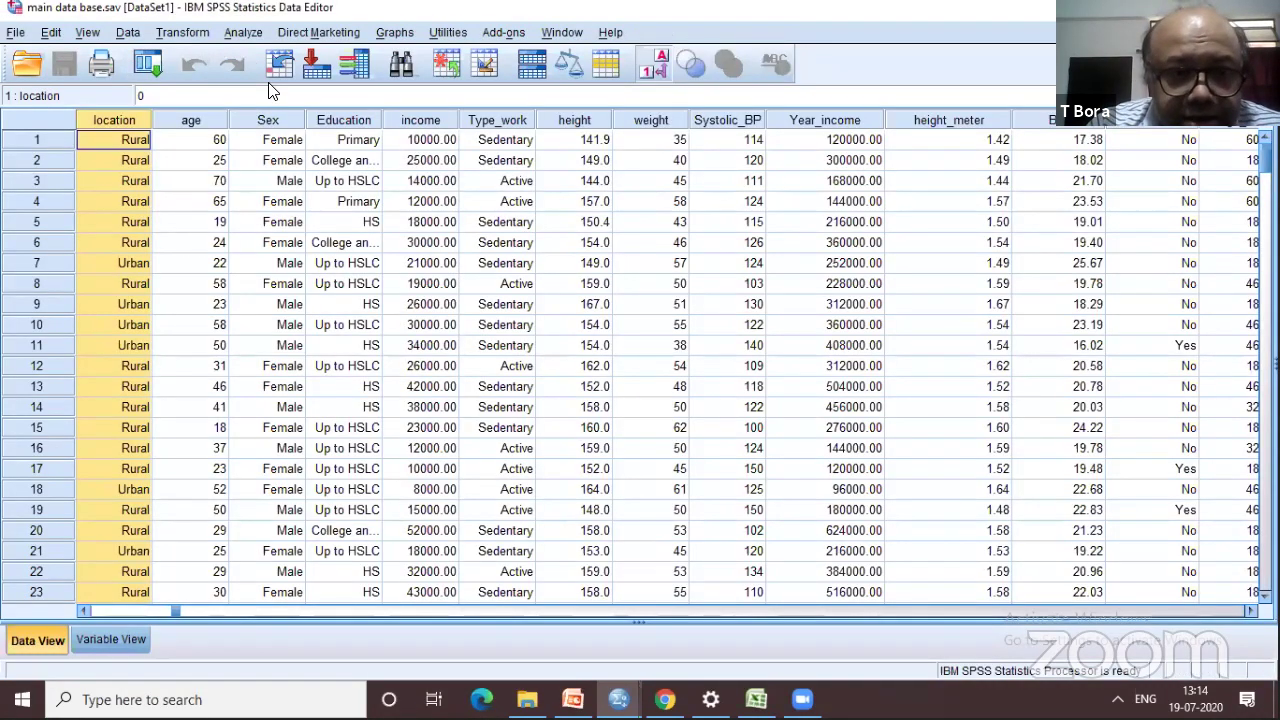
left_click(243, 32)
mouse_move(302, 78)
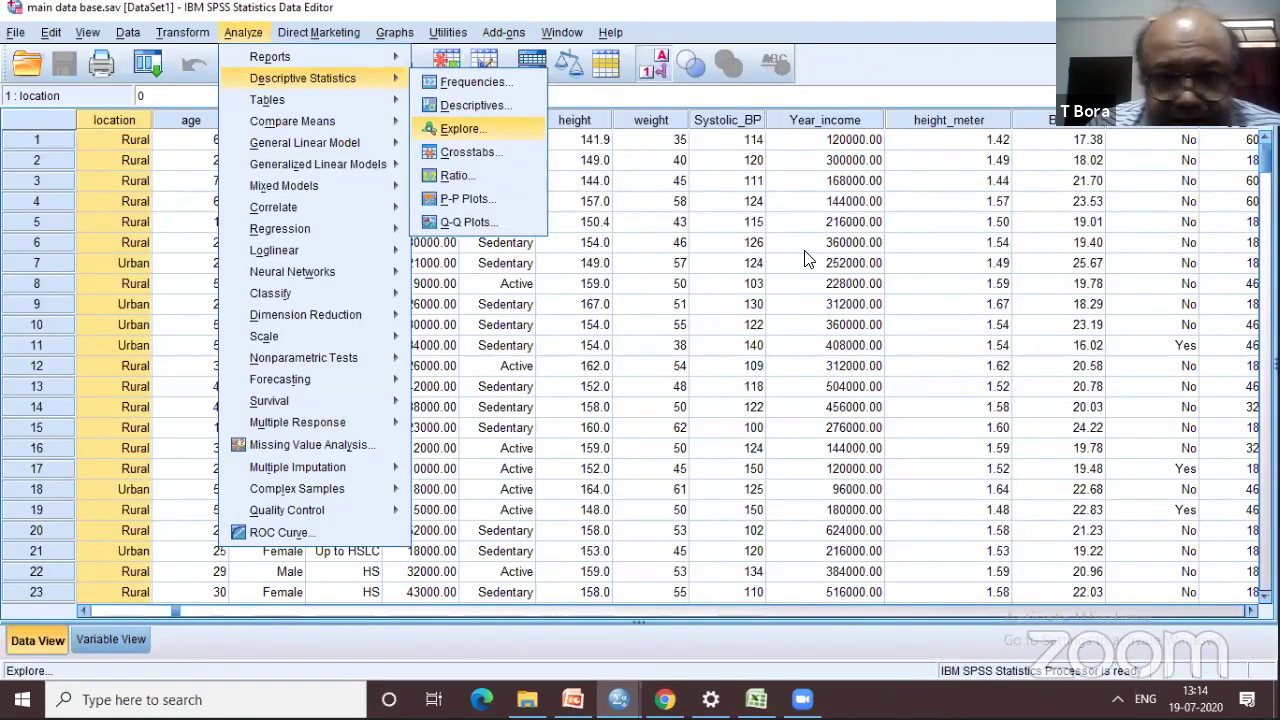
key("Down")
key("Return")
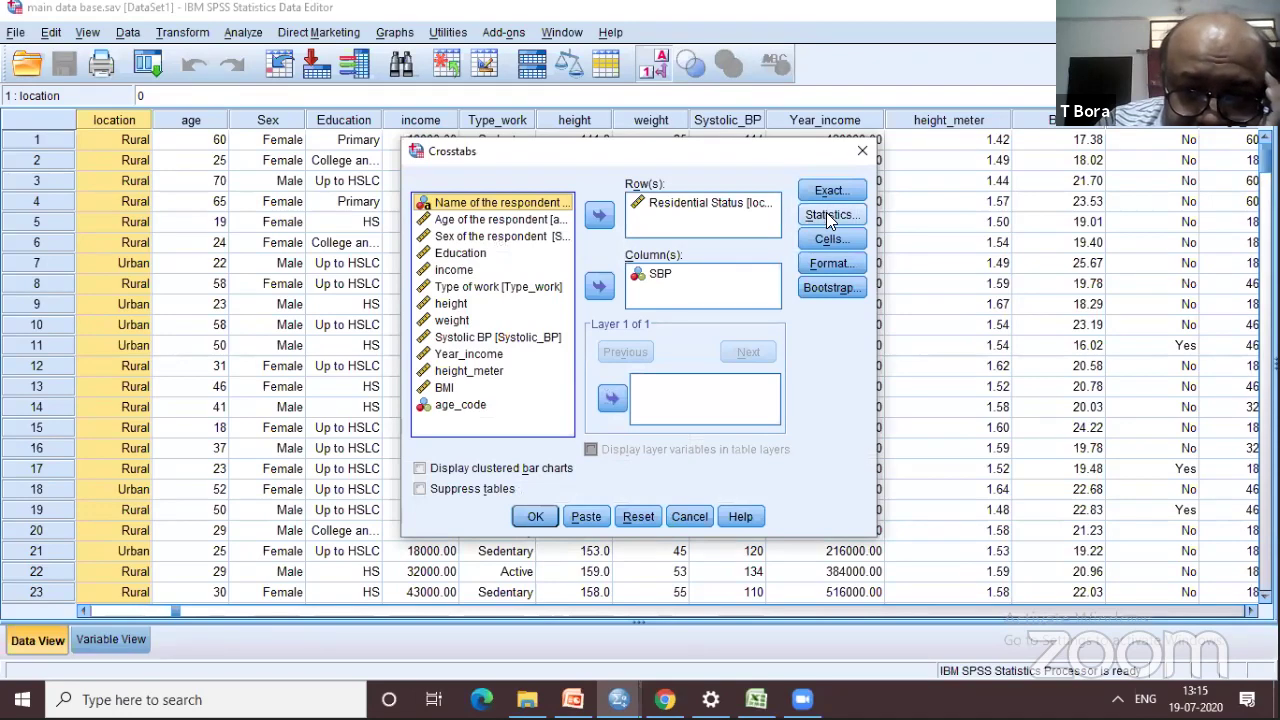
left_click(828, 216)
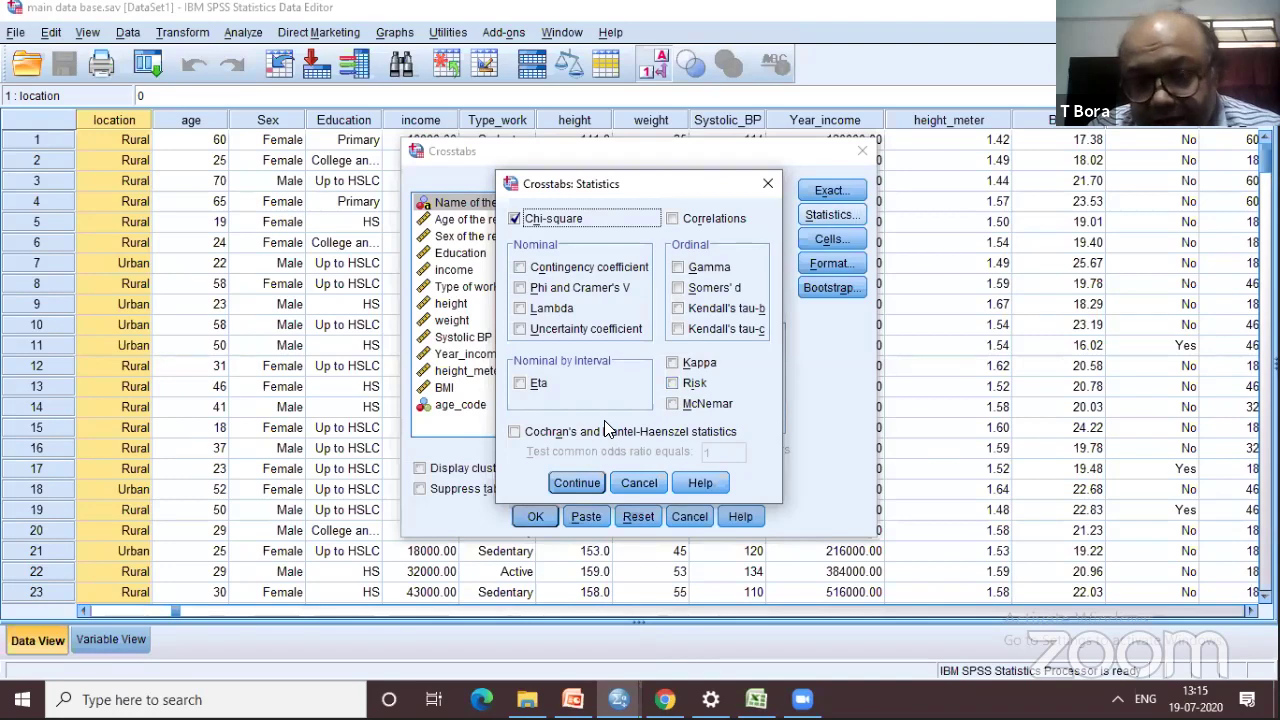
left_click(638, 482)
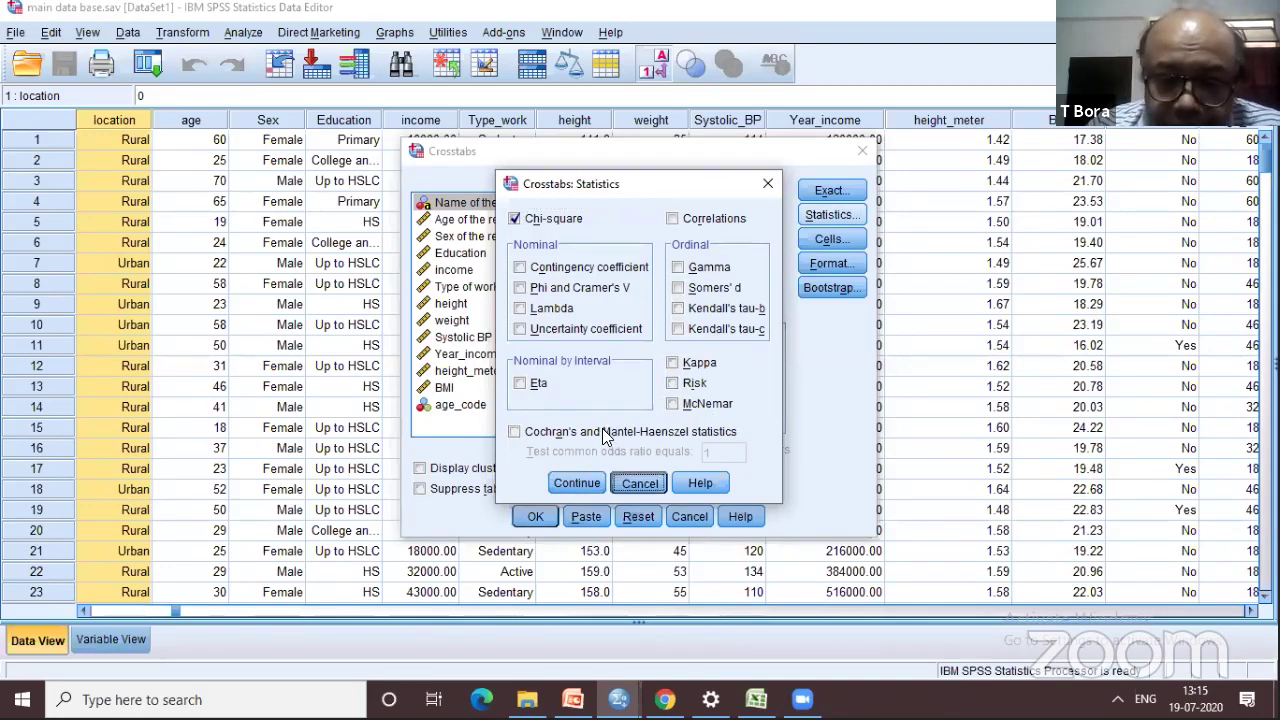
key("Escape")
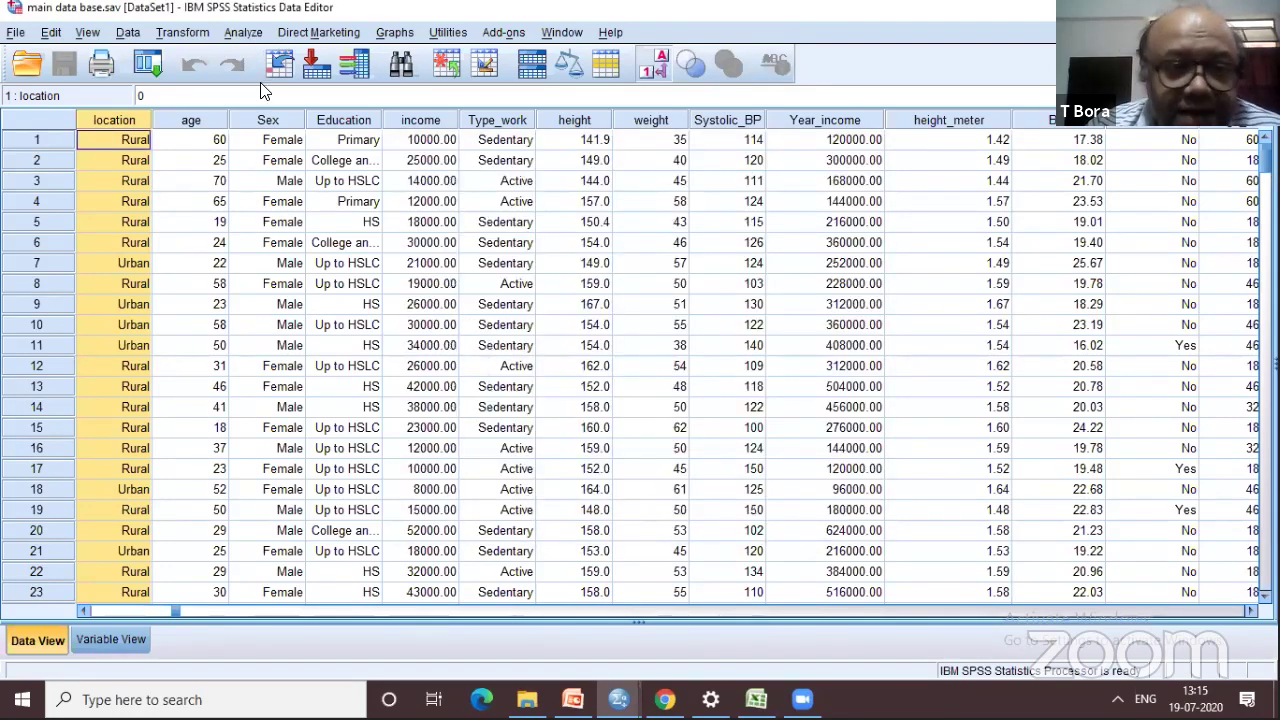
Step: Run the Residential Status by SBP crosstabulation with the Risk statistic added and delete the Chi-Square Tests table from the output
left_click(243, 32)
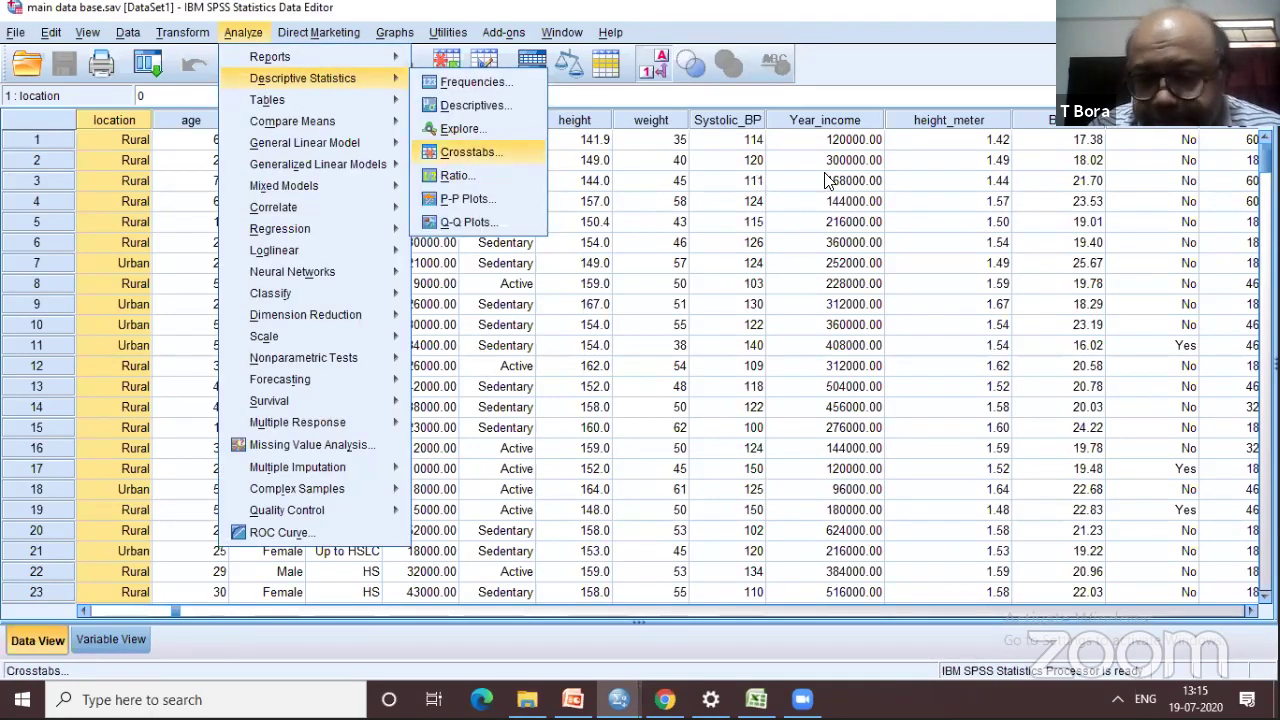
key("Return")
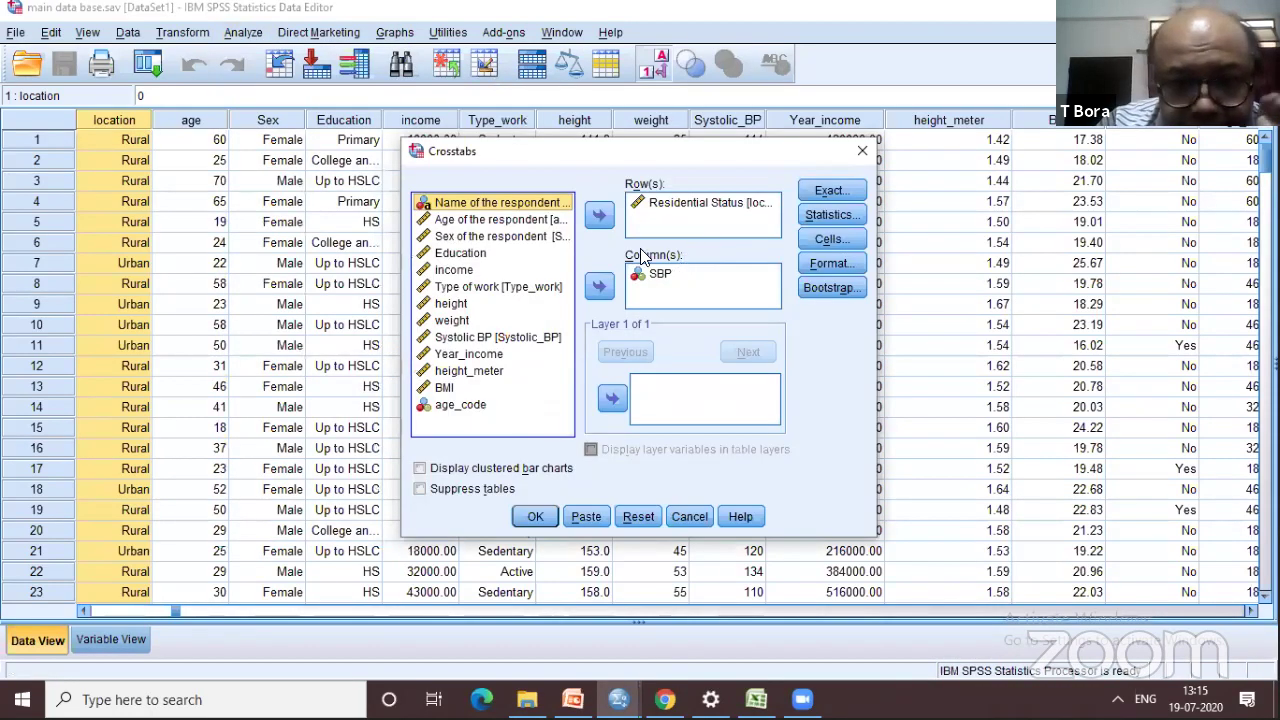
left_click(686, 276)
left_click(826, 241)
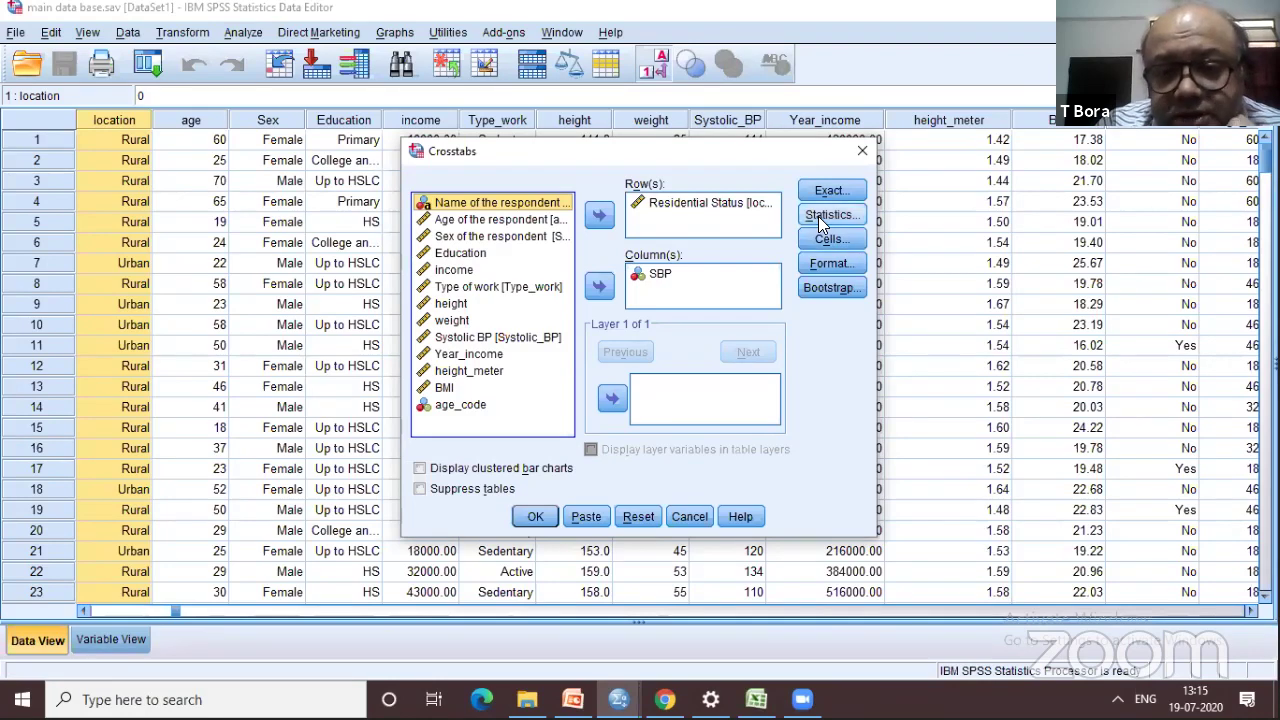
left_click(830, 215)
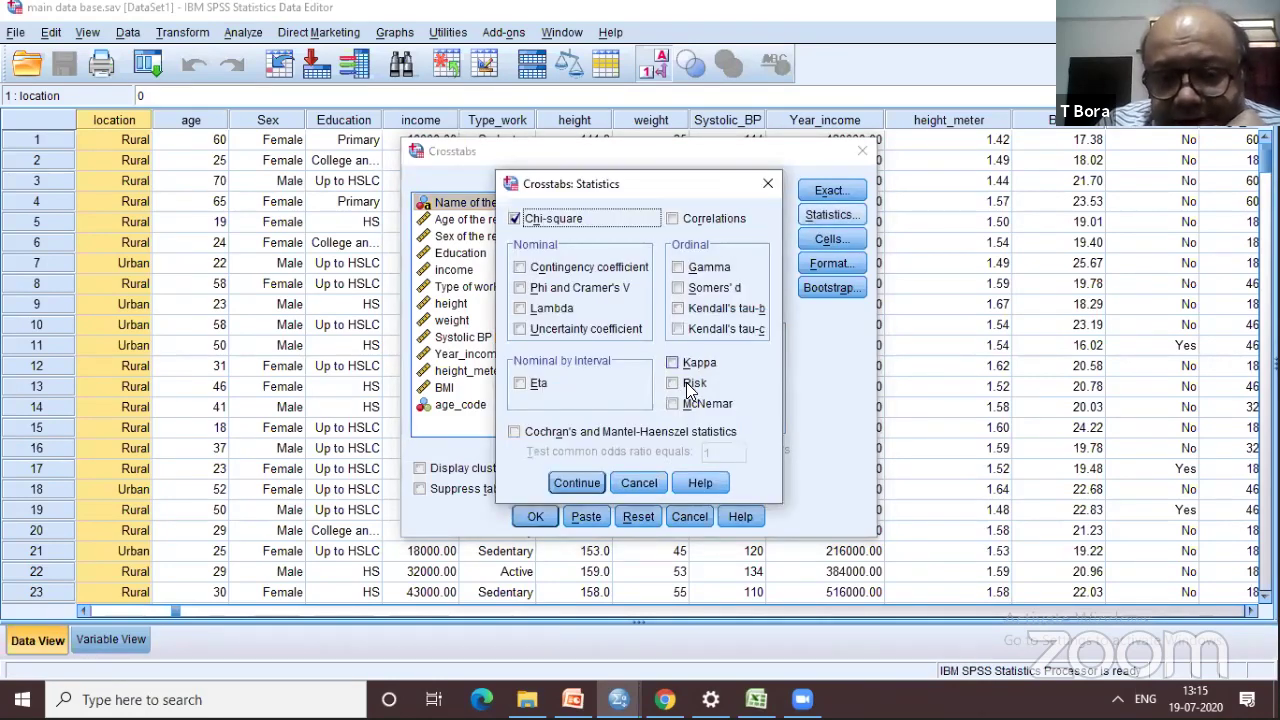
left_click(673, 383)
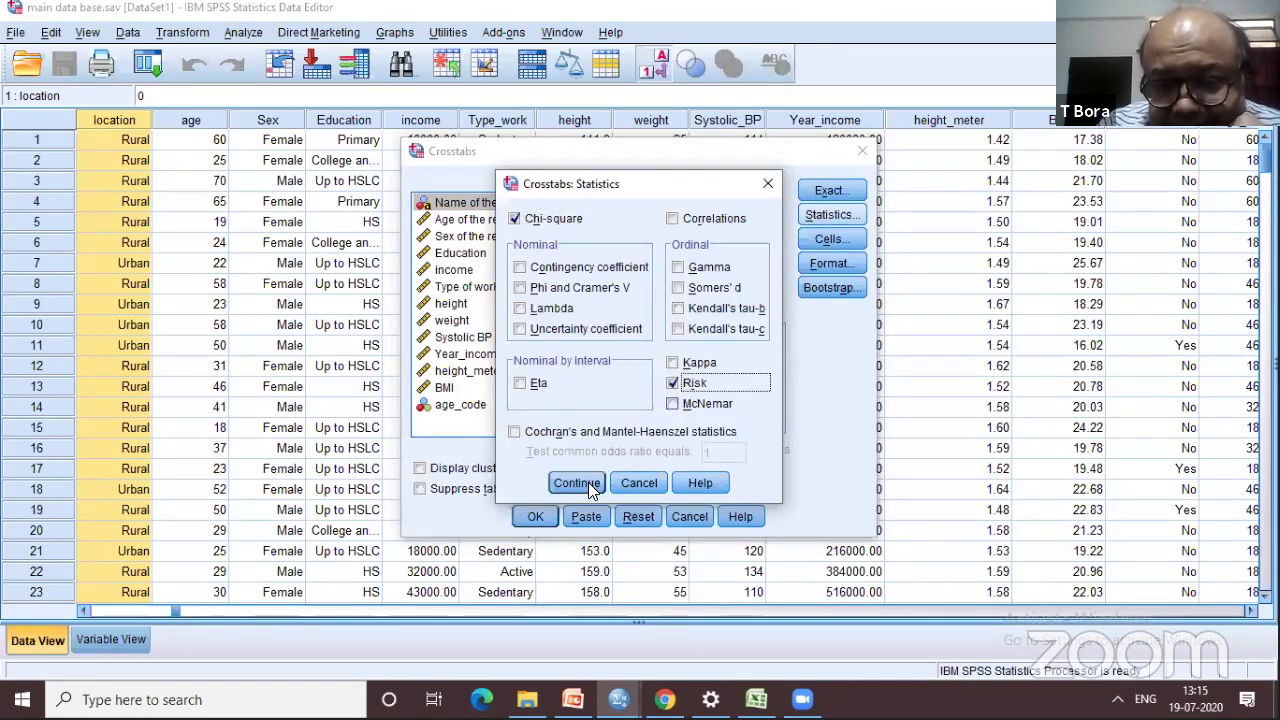
left_click(577, 483)
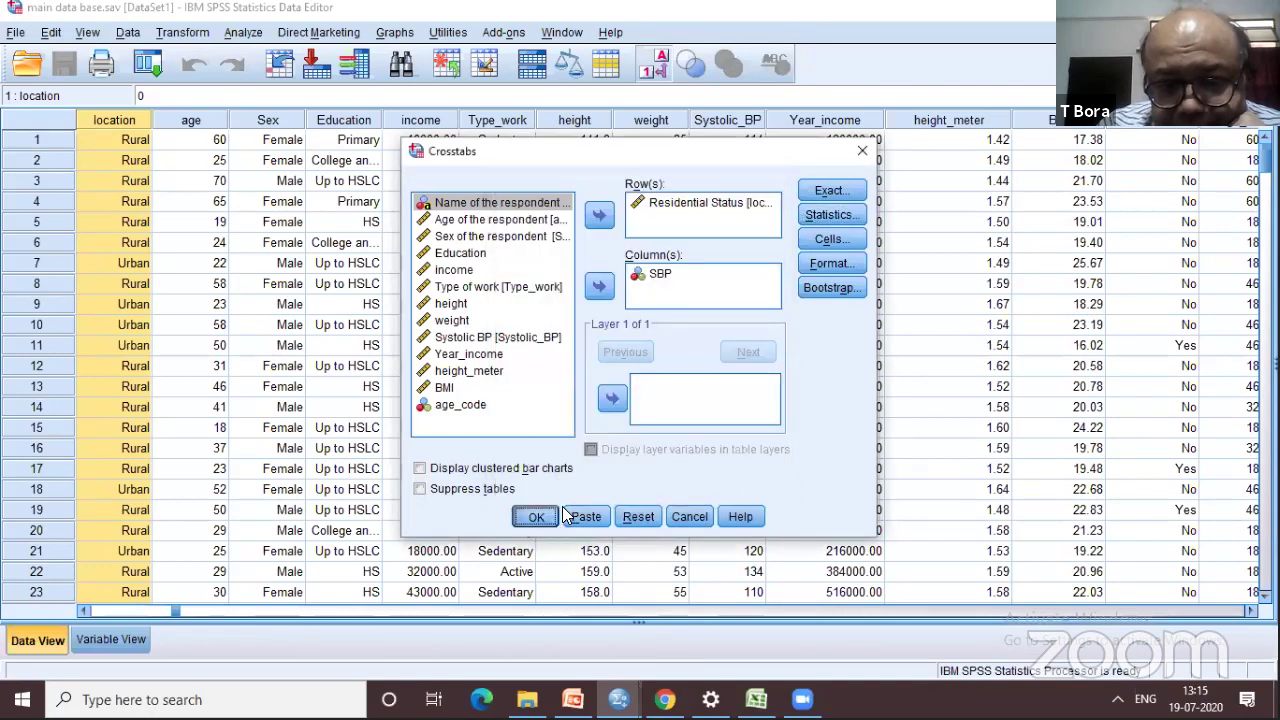
key("Return")
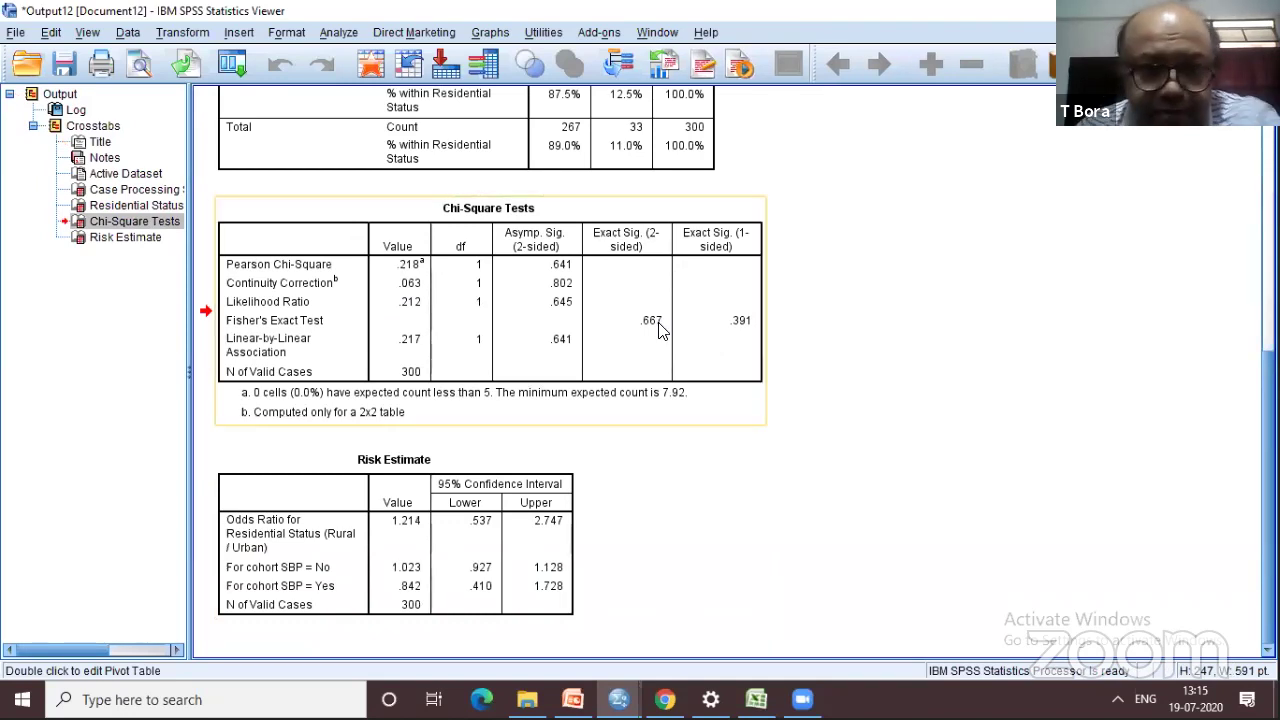
key("Delete")
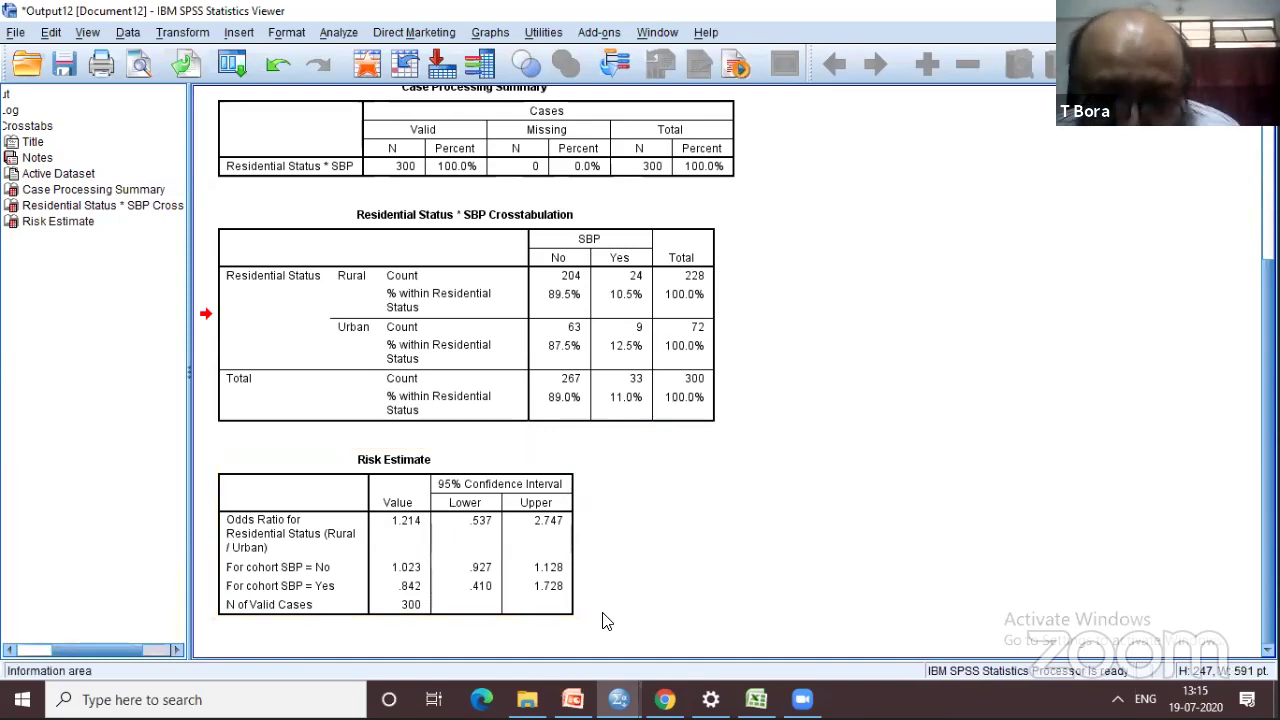
Step: Switch to the PowerPoint presentation and point out the Yes column header in the table on the Odds Ratio slide
key("alt+Tab")
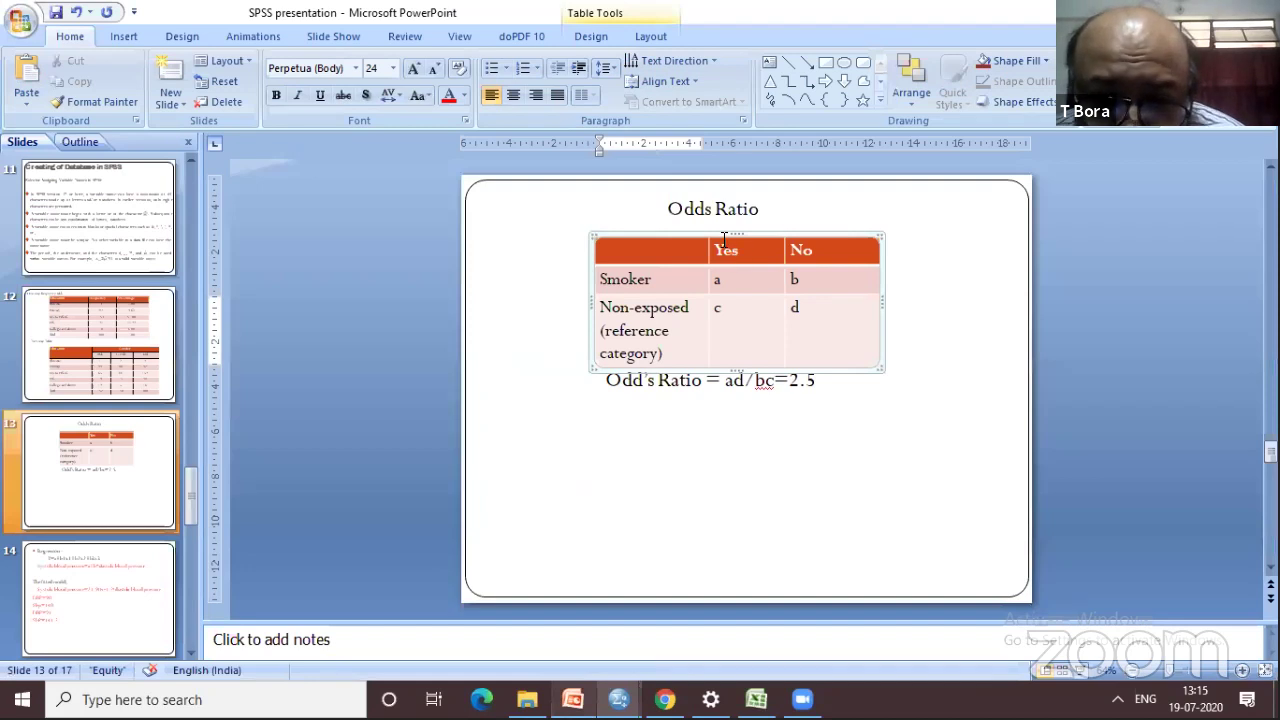
left_click(754, 250)
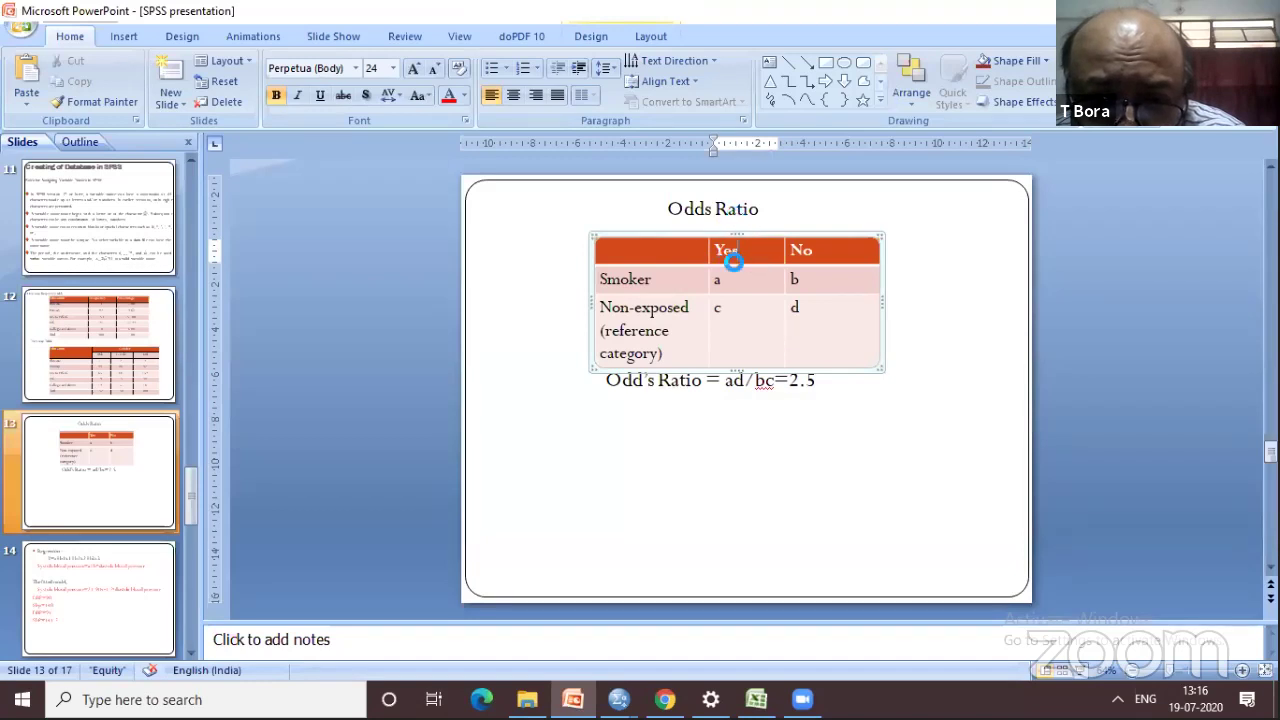
left_click(746, 250)
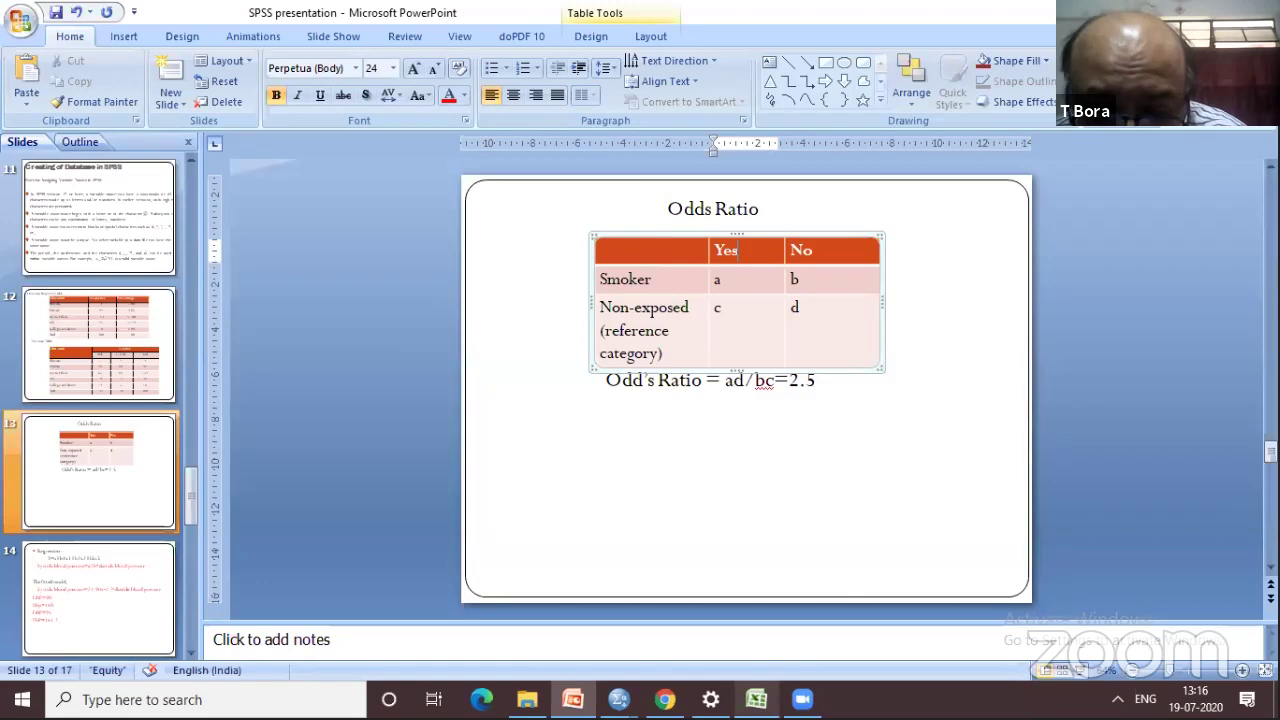
Step: Return to the SPSS output and draw annotation arrows from Yes to No and from Urban to Rural on the crosstabulation
left_click(619, 699)
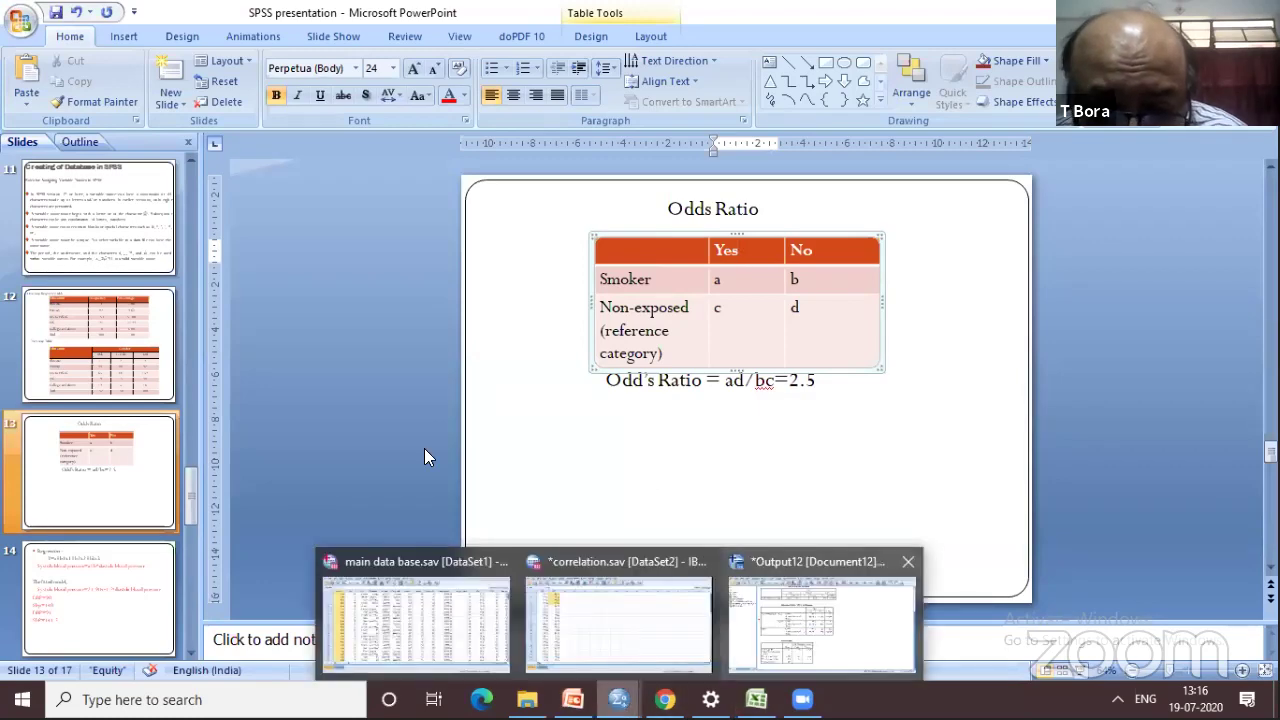
left_click(820, 614)
left_click(630, 266)
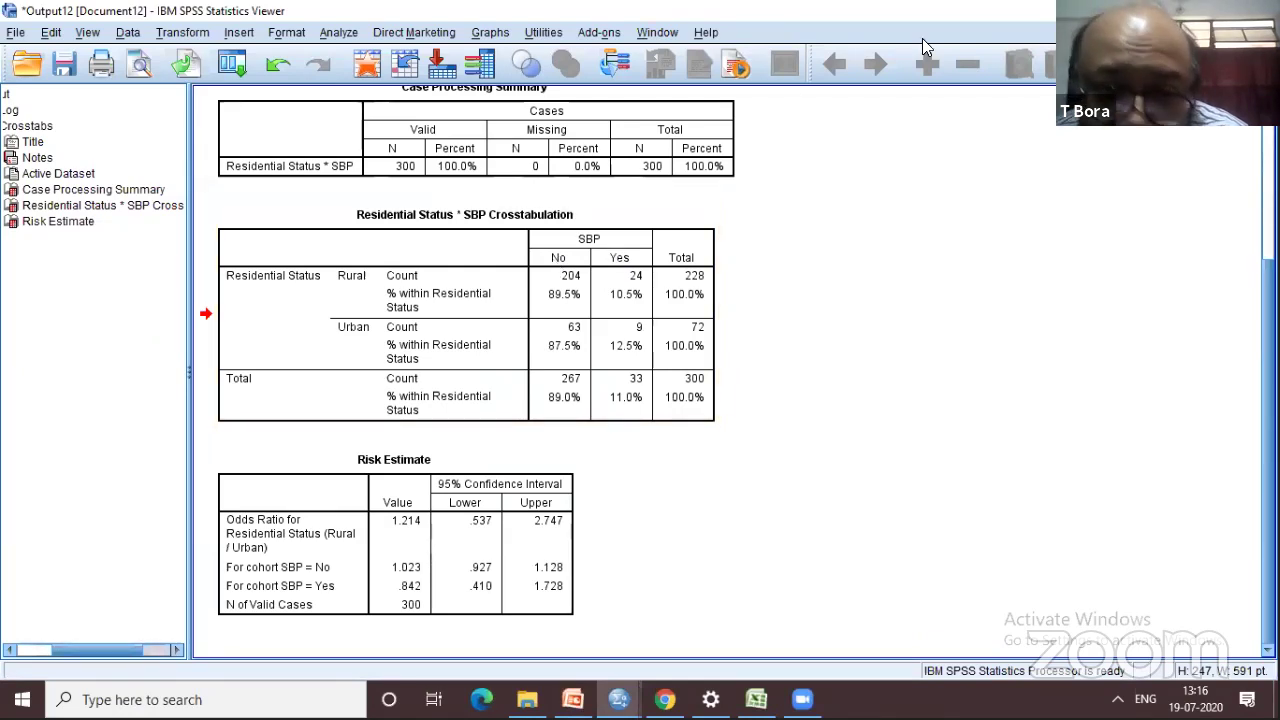
left_click_drag(596, 248, 563, 251)
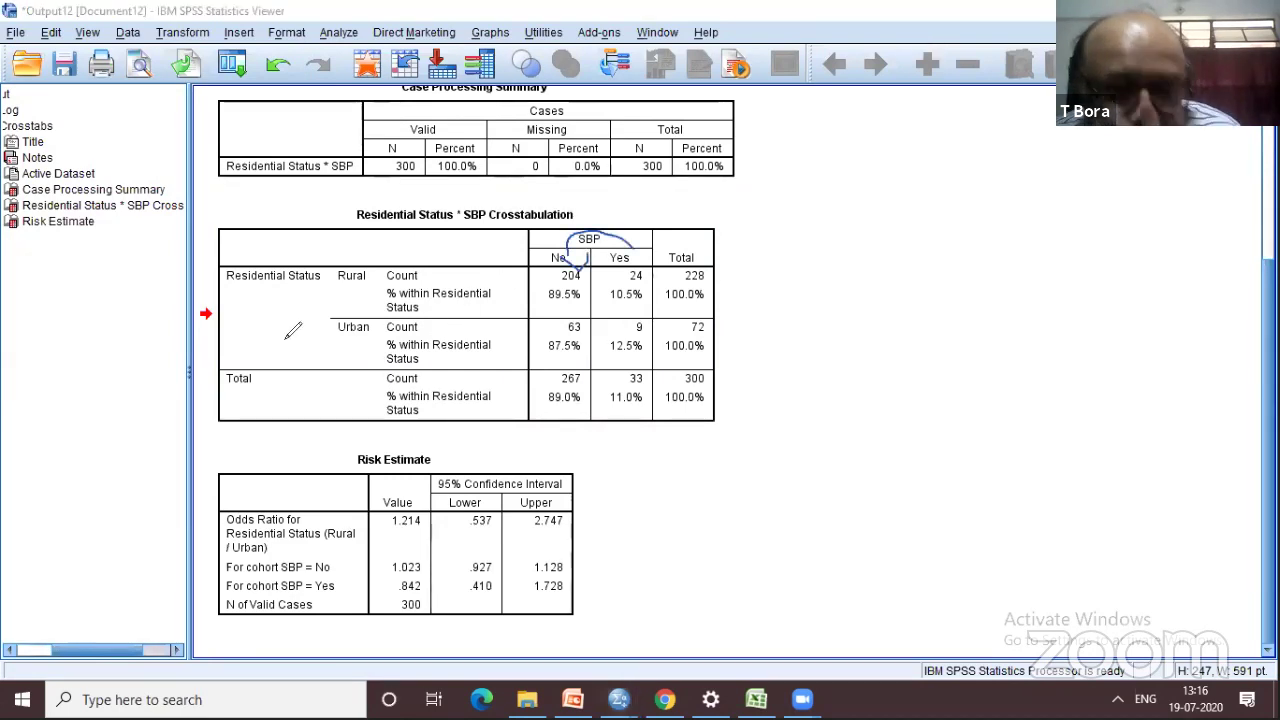
mouse_move(335, 340)
left_mouse_down()
mouse_move(367, 287)
mouse_move(388, 293)
mouse_move(376, 301)
left_mouse_up()
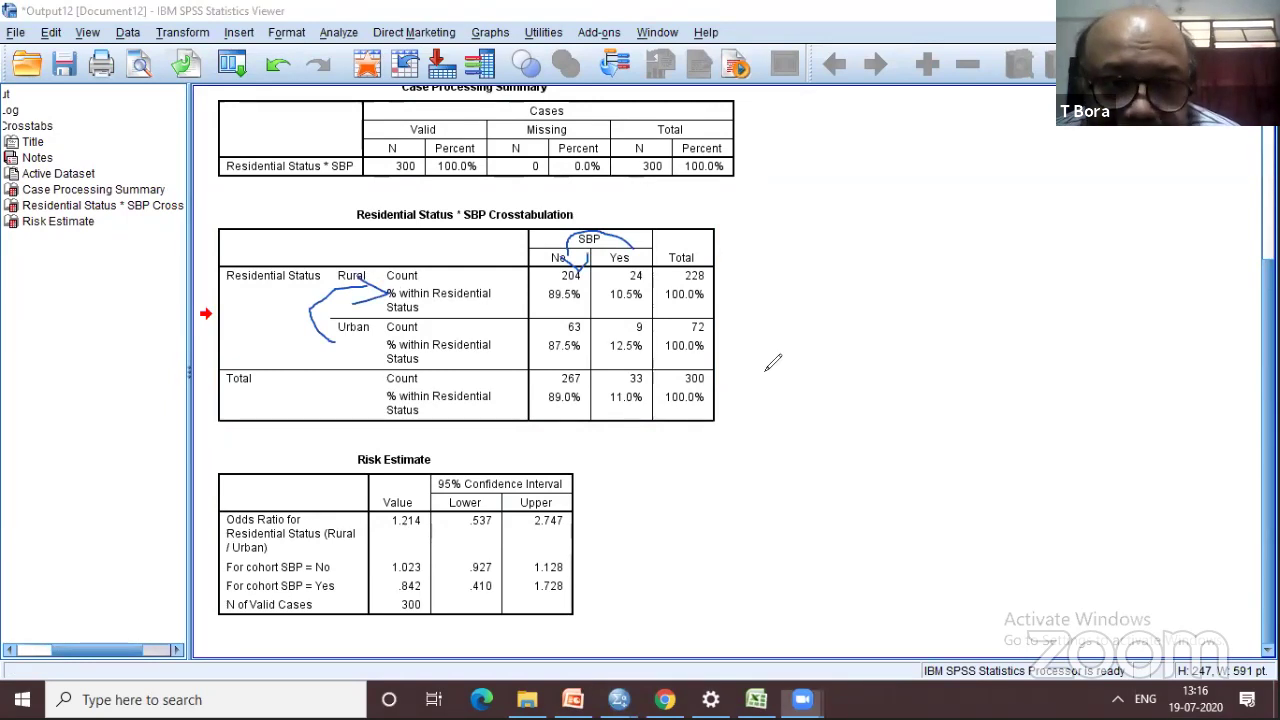
Step: Compare the crosstabulation's layout with the table on the PowerPoint Odds Ratio slide and return to the SPSS output
left_click(573, 699)
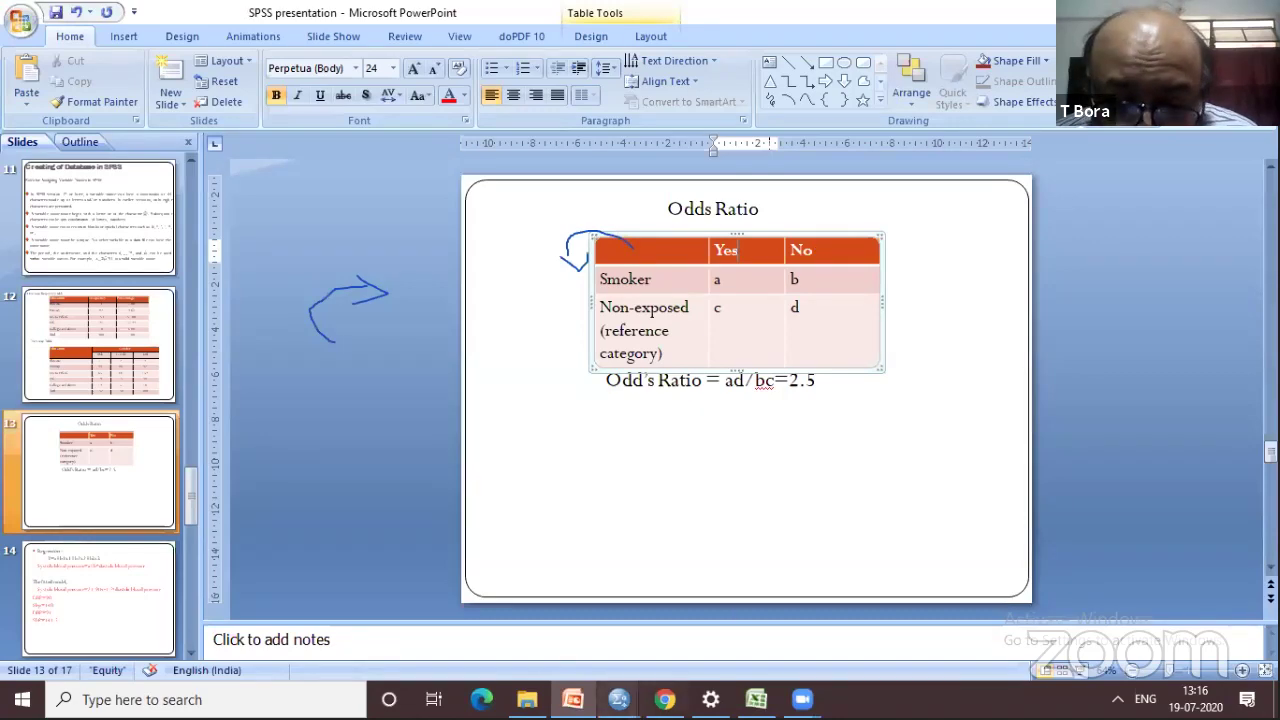
left_click(619, 699)
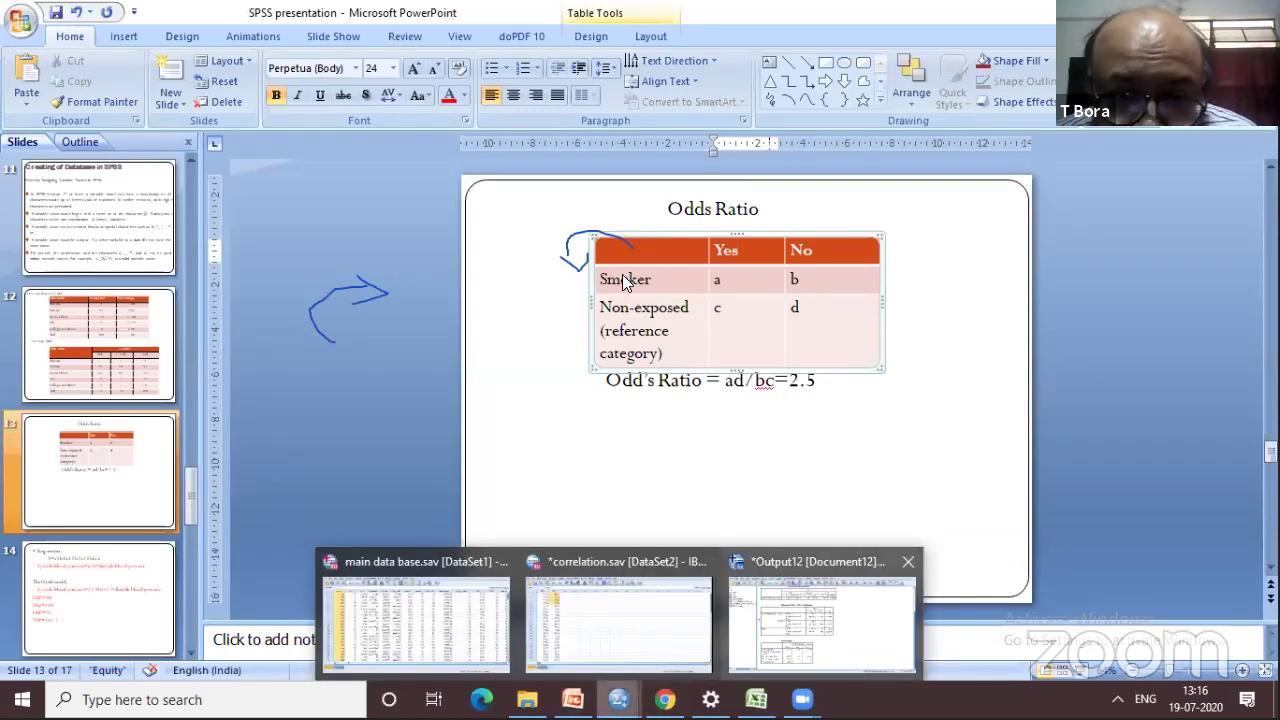
left_click(820, 620)
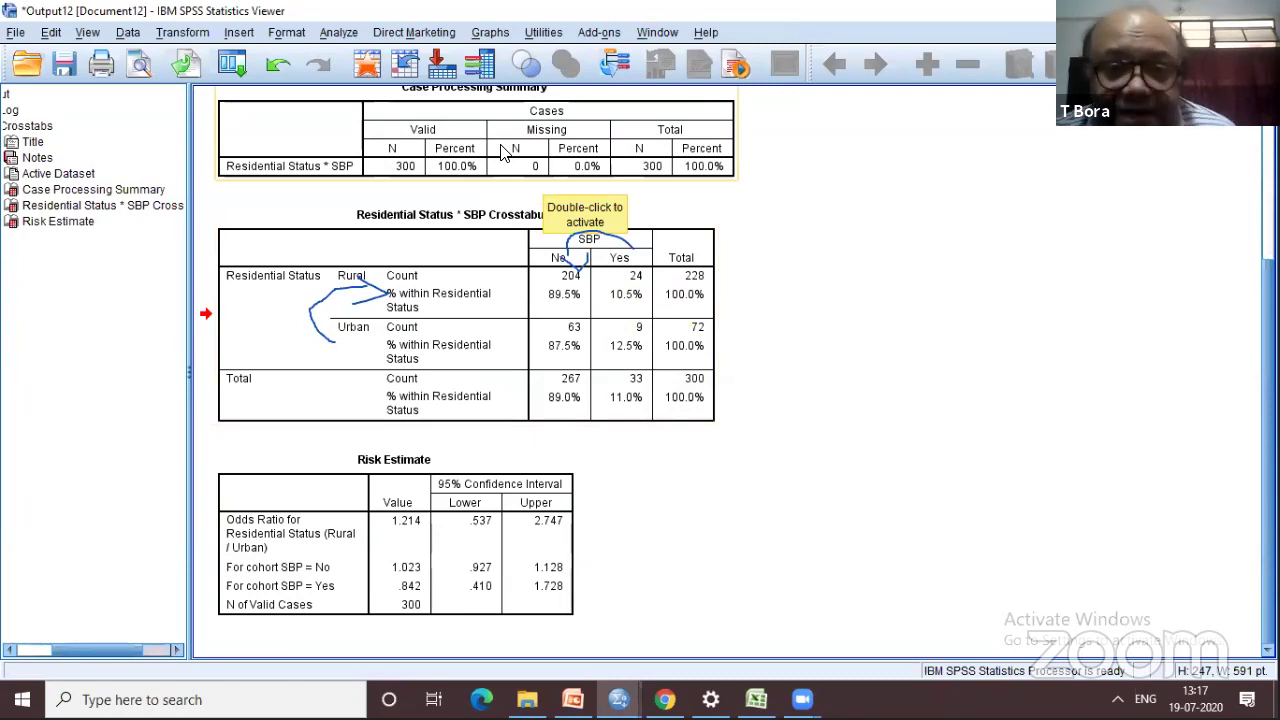
Step: Erase the annotation arrows drawn over the SBP columns and the Residential Status rows of the crosstabulation
left_click(575, 238)
left_click(585, 258)
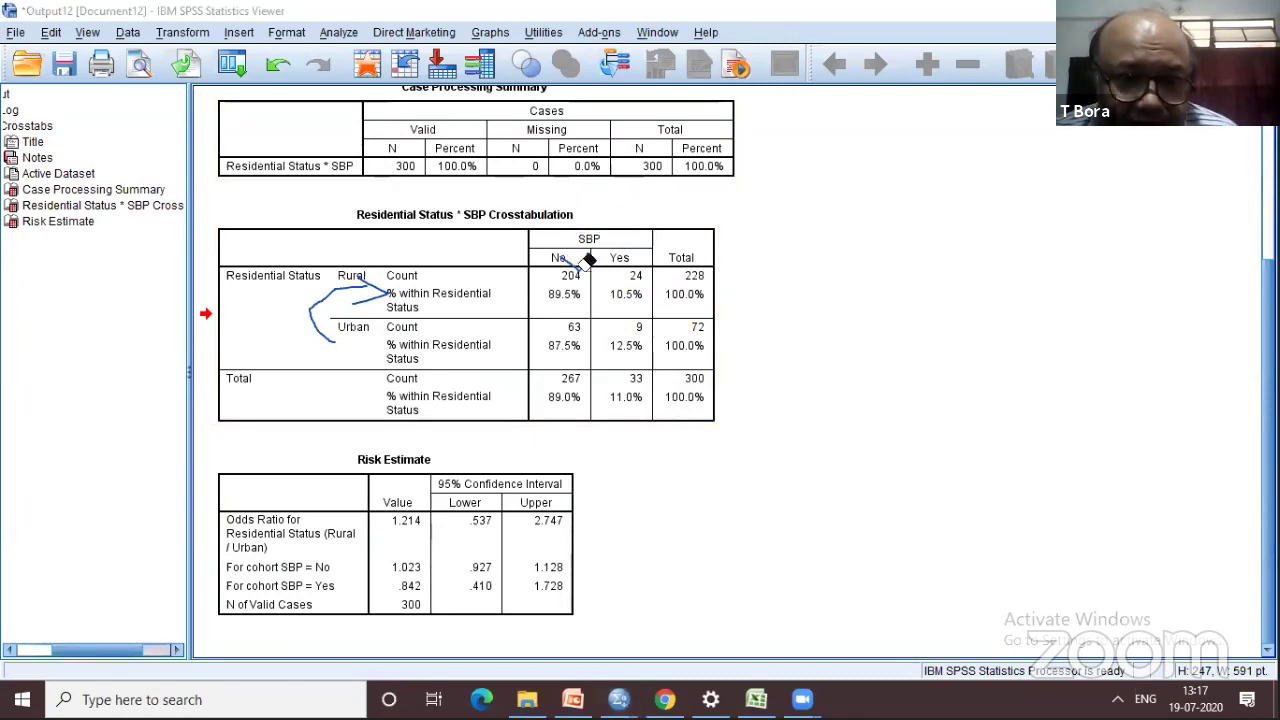
left_click(382, 289)
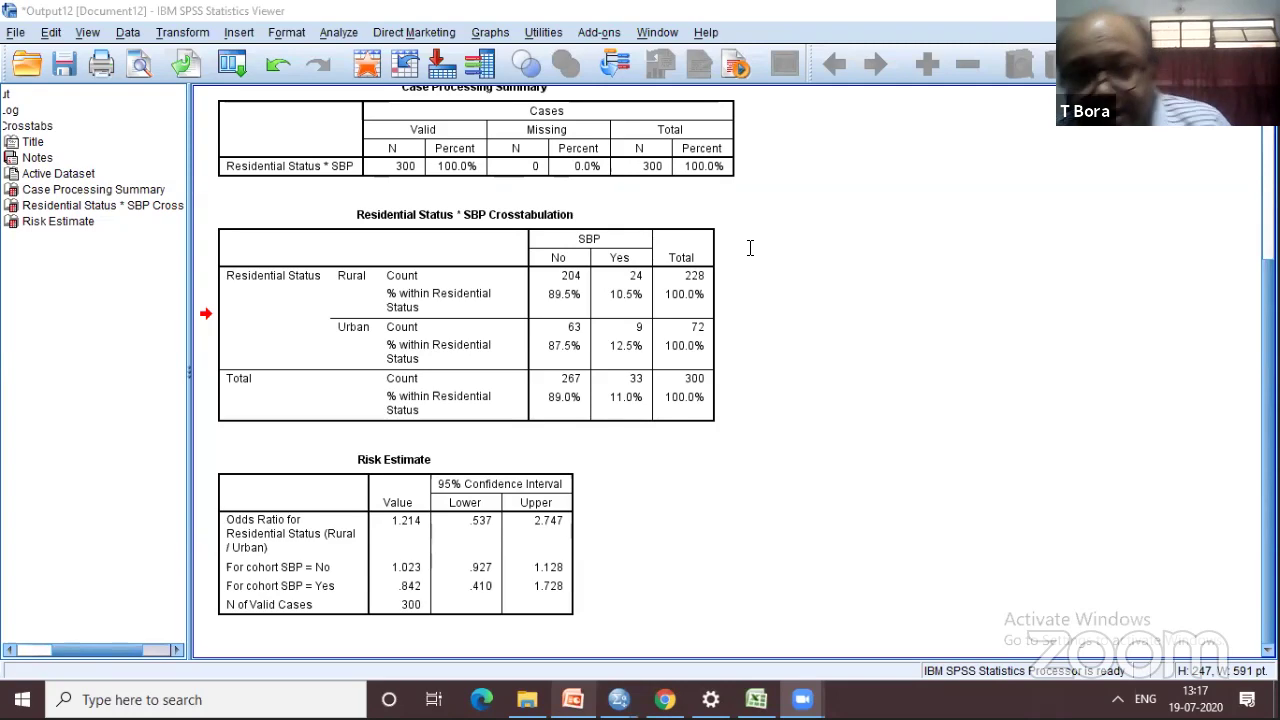
Step: Highlight the Yes header on the PowerPoint Odds Ratio slide and compare it with the SBP columns in the SPSS crosstabulation
key("alt+Tab")
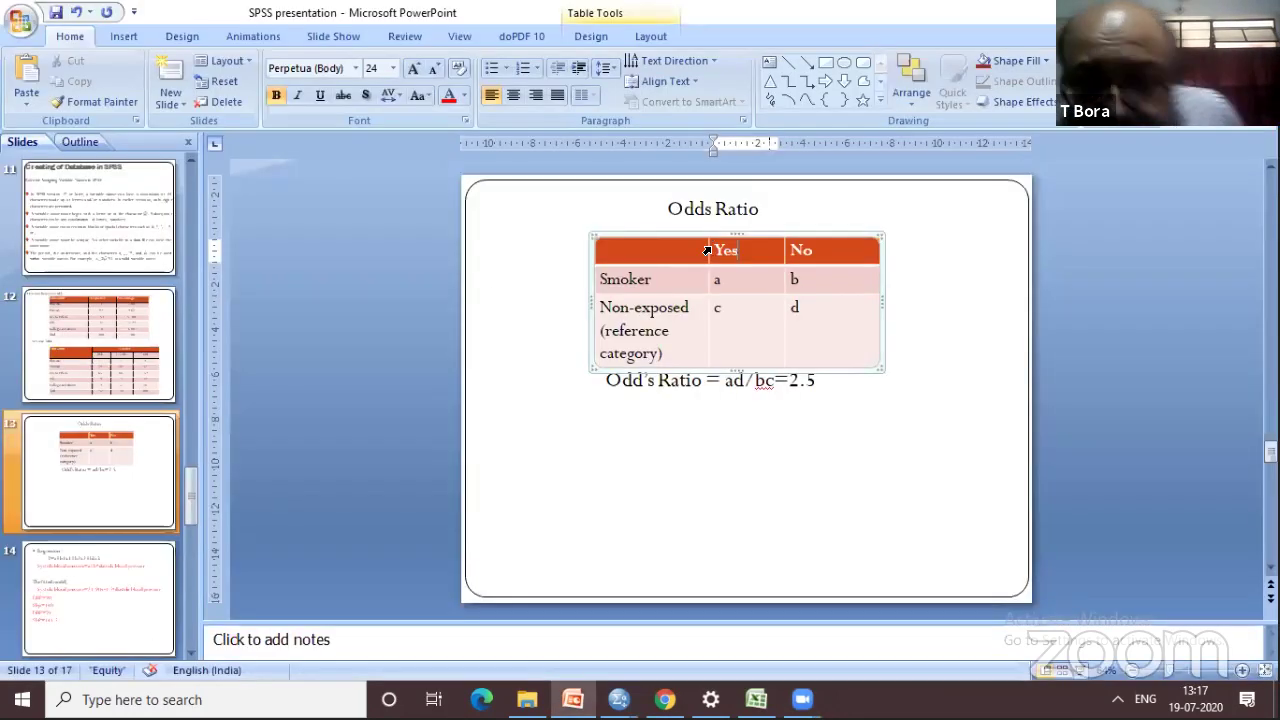
double_click(726, 250)
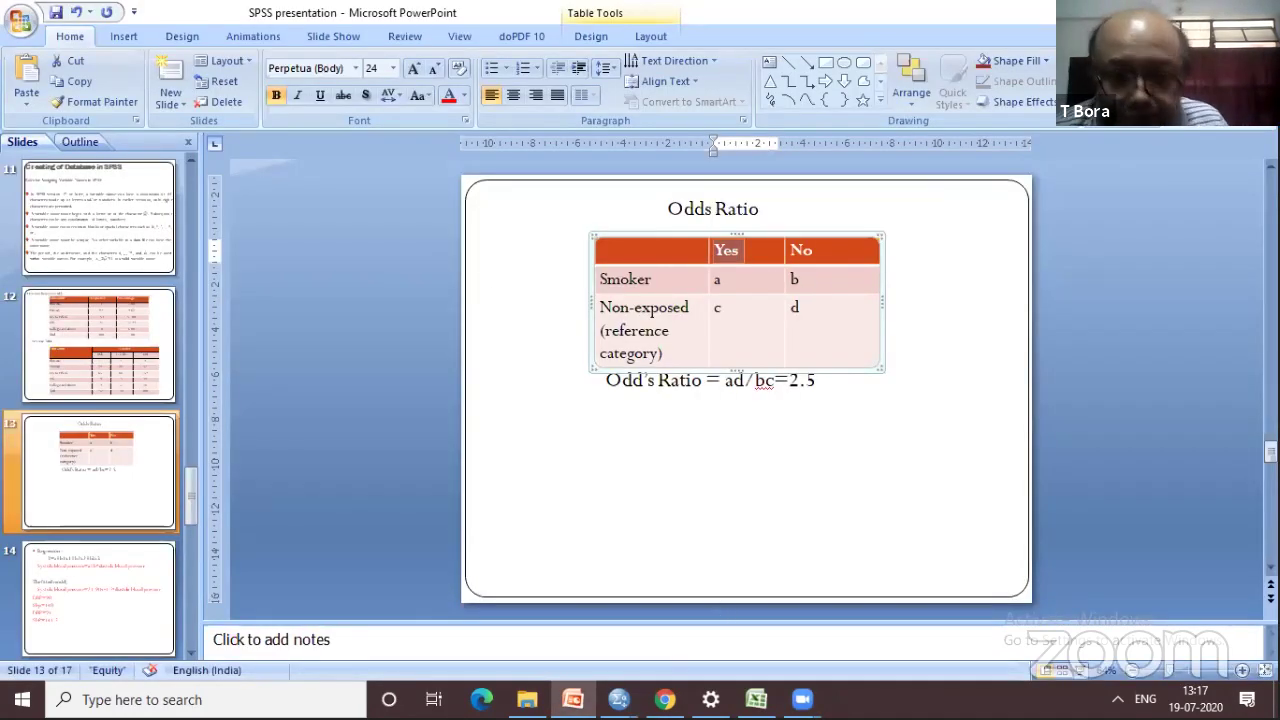
mouse_move(618, 699)
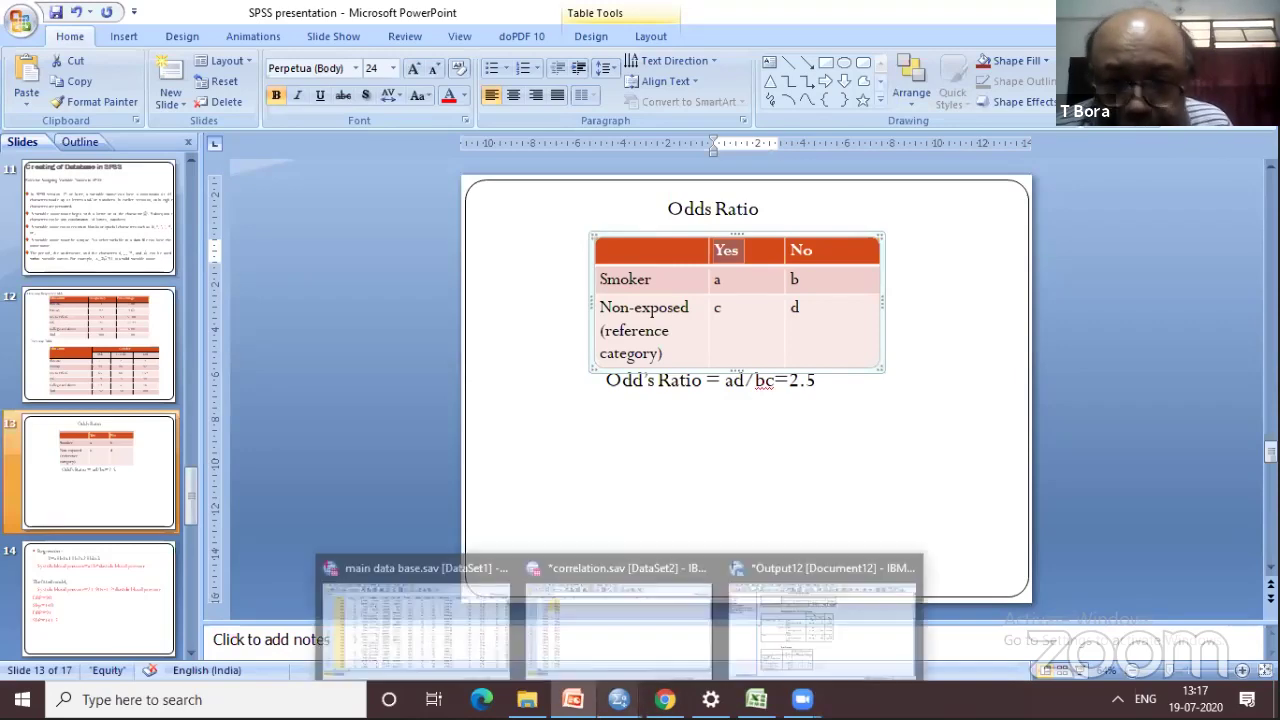
key("alt+Tab")
left_click(566, 266)
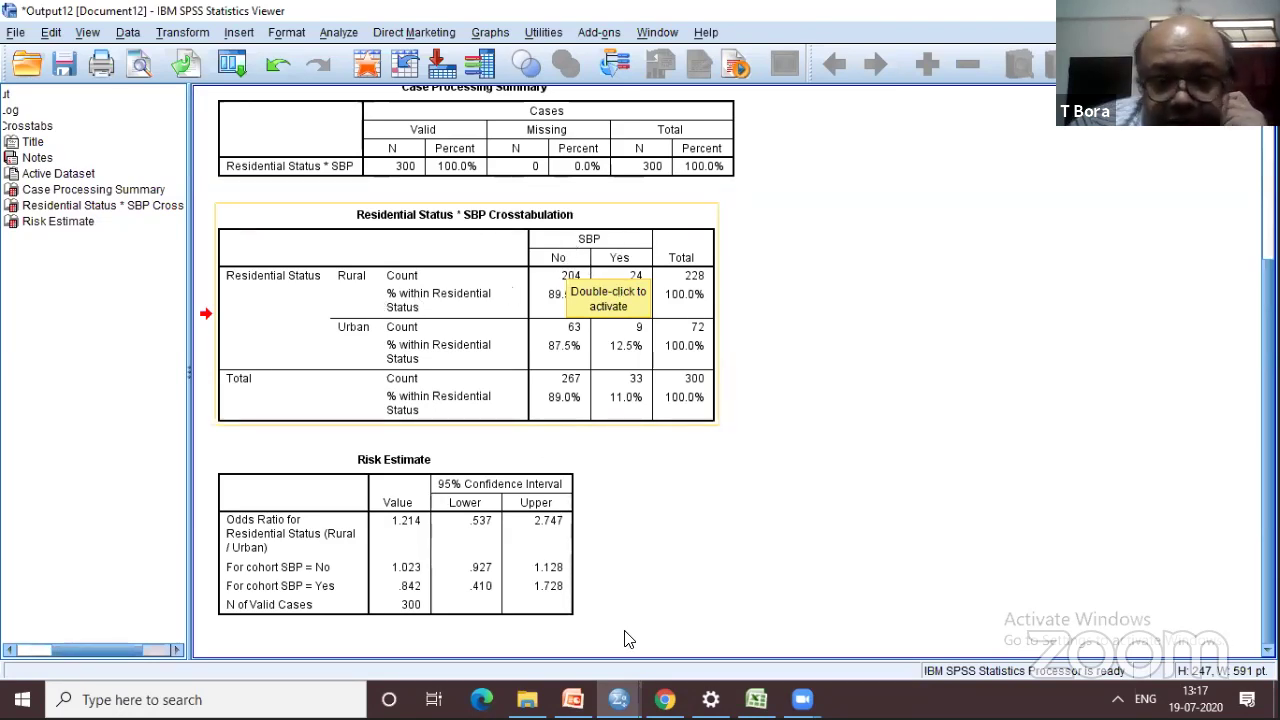
mouse_move(618, 695)
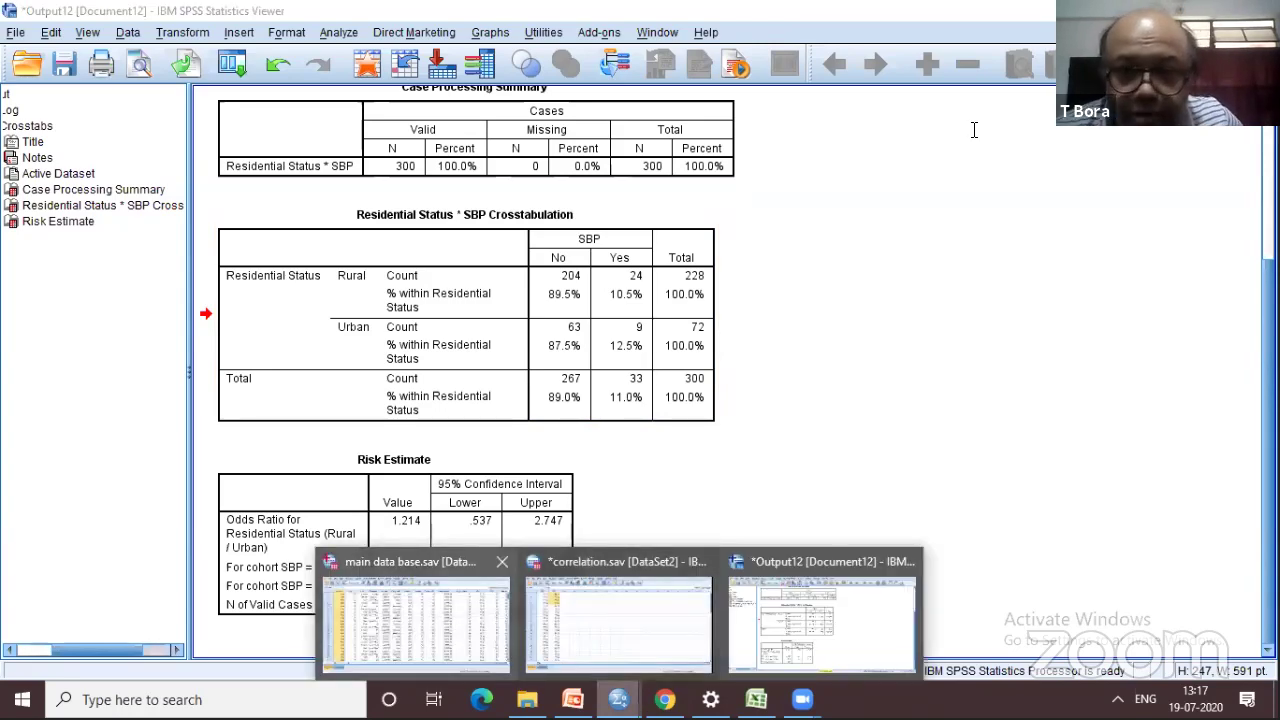
Step: Switch to main data base.sav and show the numeric codes instead of value labels to inspect the SBP column
left_click(362, 652)
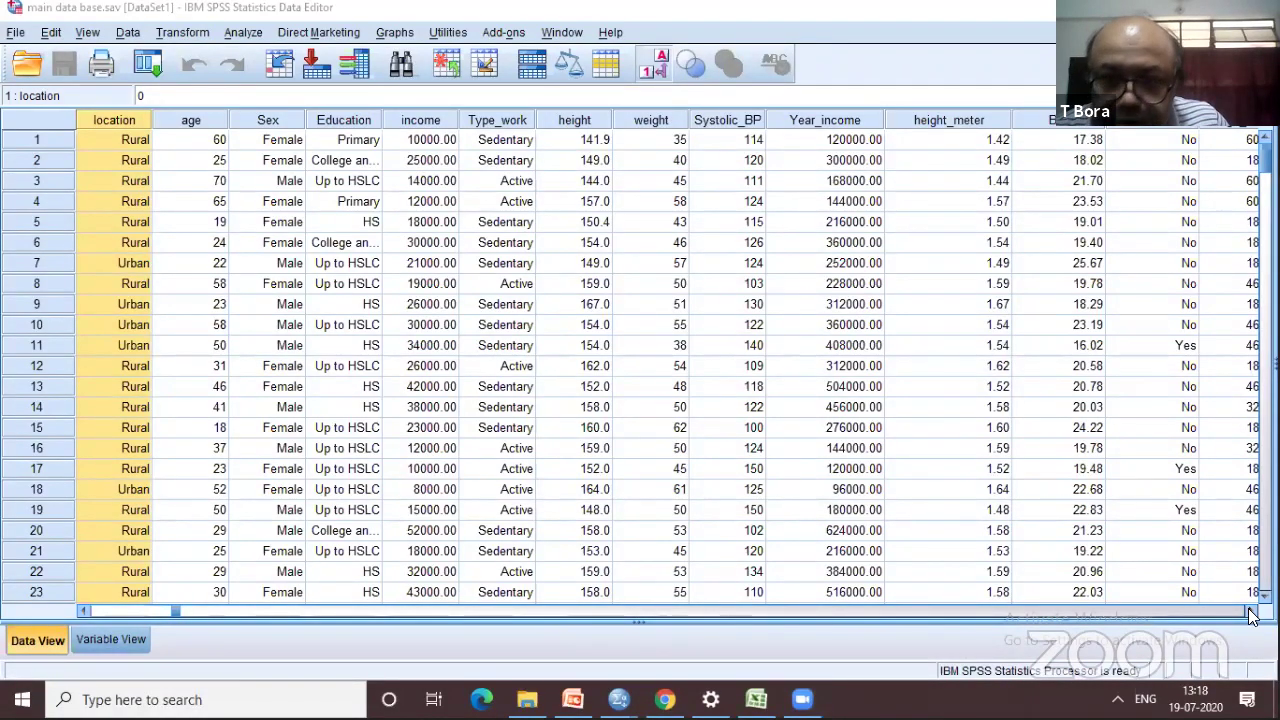
scroll(852, 240, "right", 2)
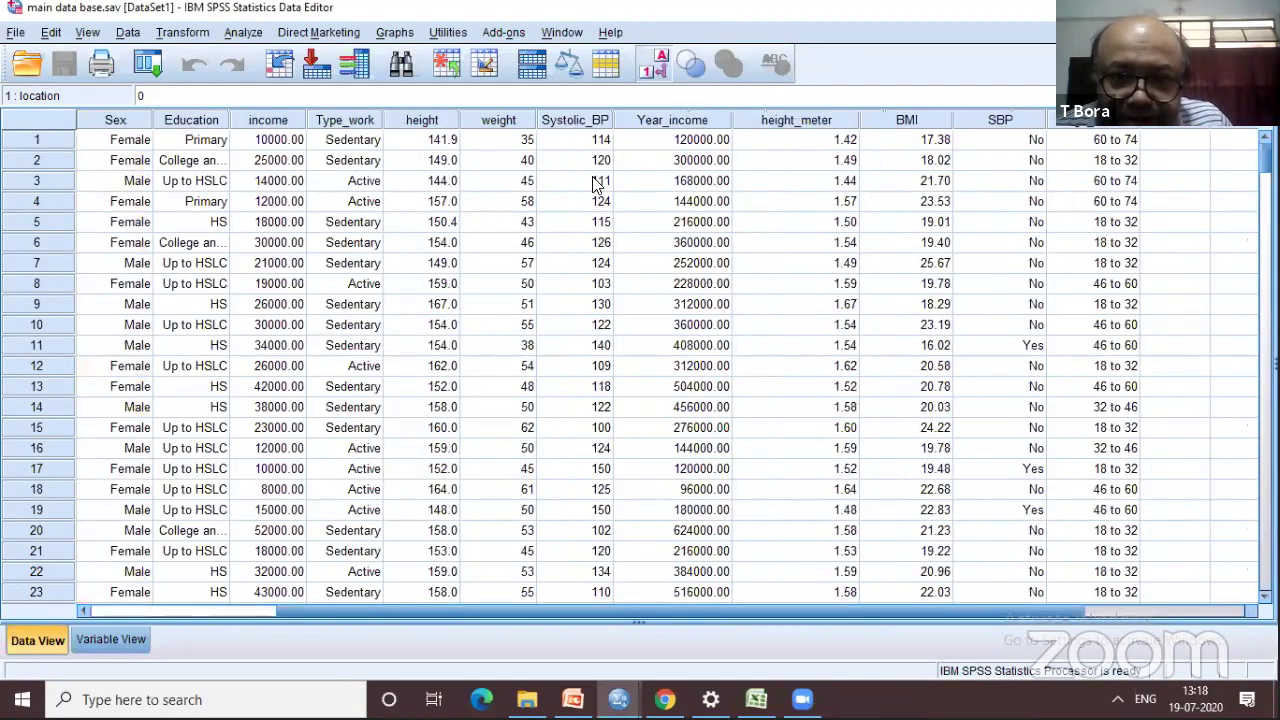
scroll(428, 130, "right", 3)
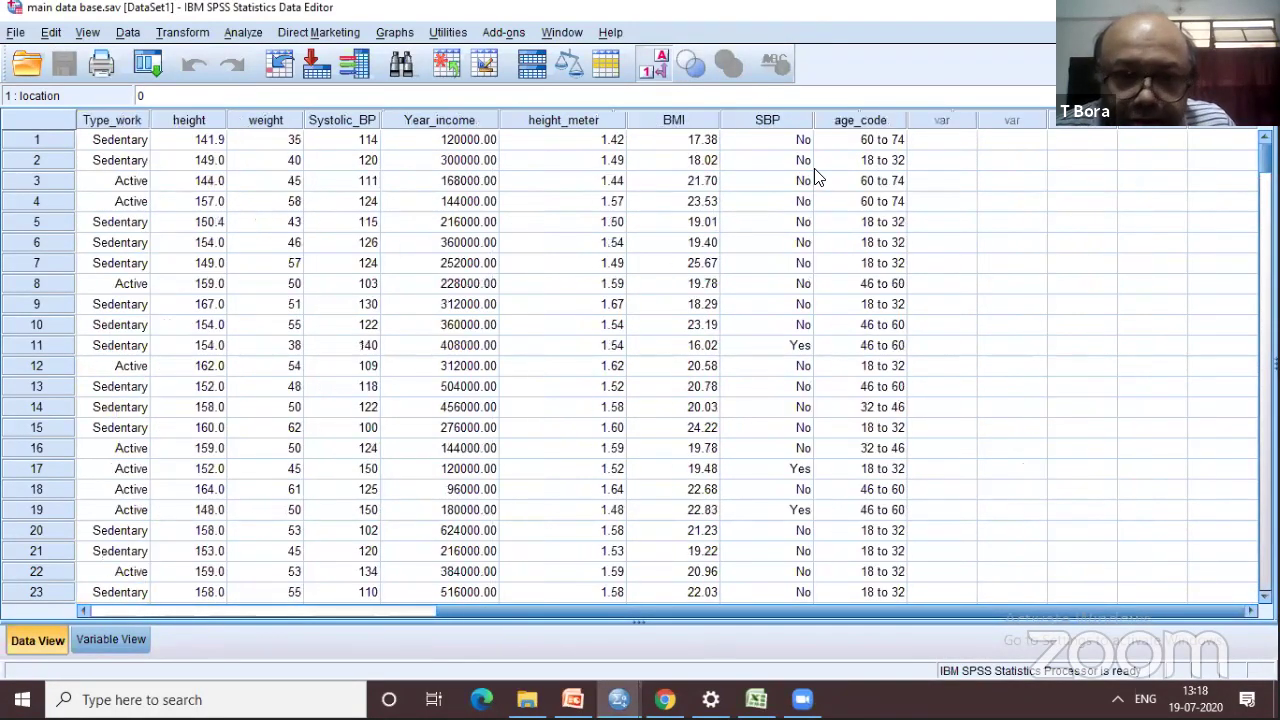
key("alt+v")
key("v")
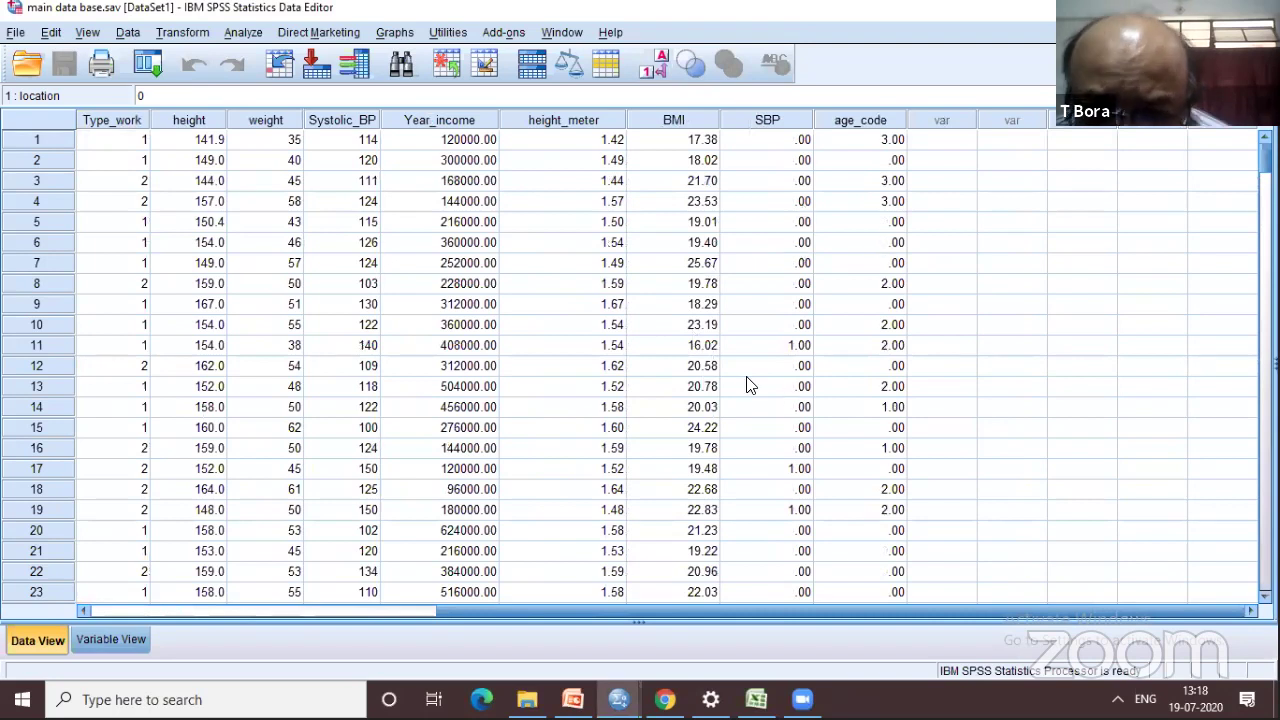
left_click(802, 326)
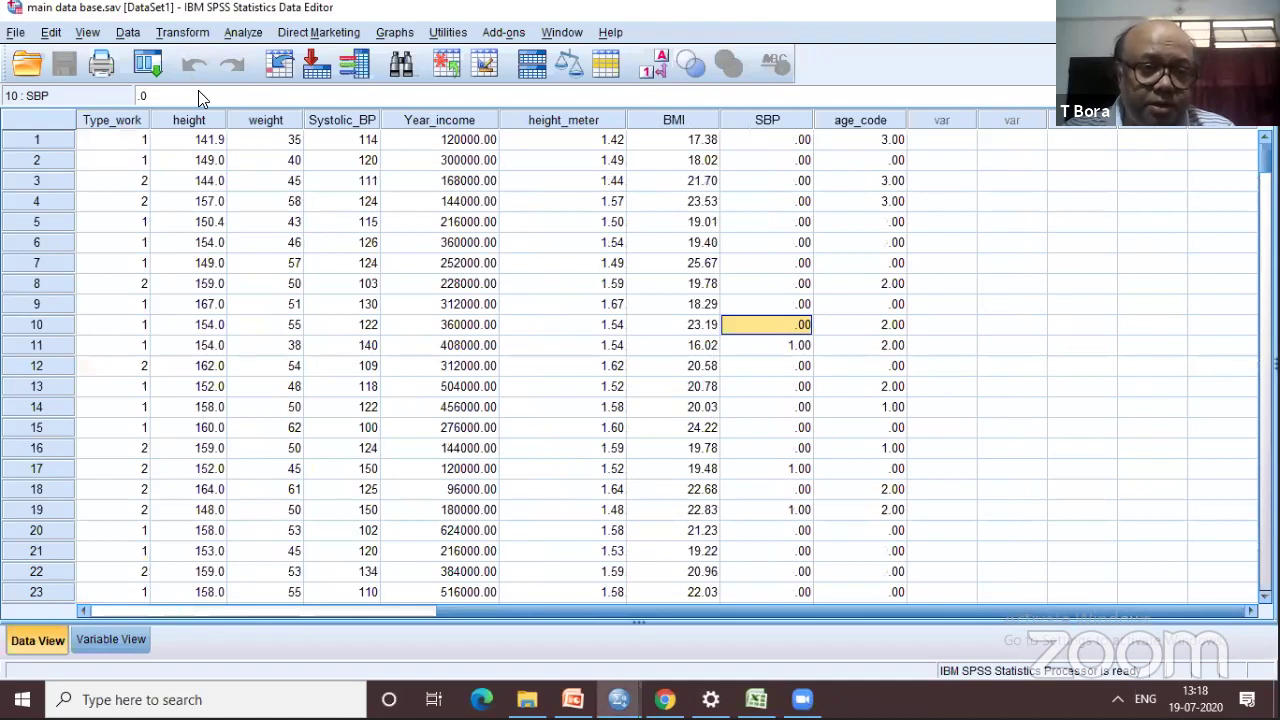
Step: Set up a recode of SBP into a different variable with the output name SBP_code
key("alt+t")
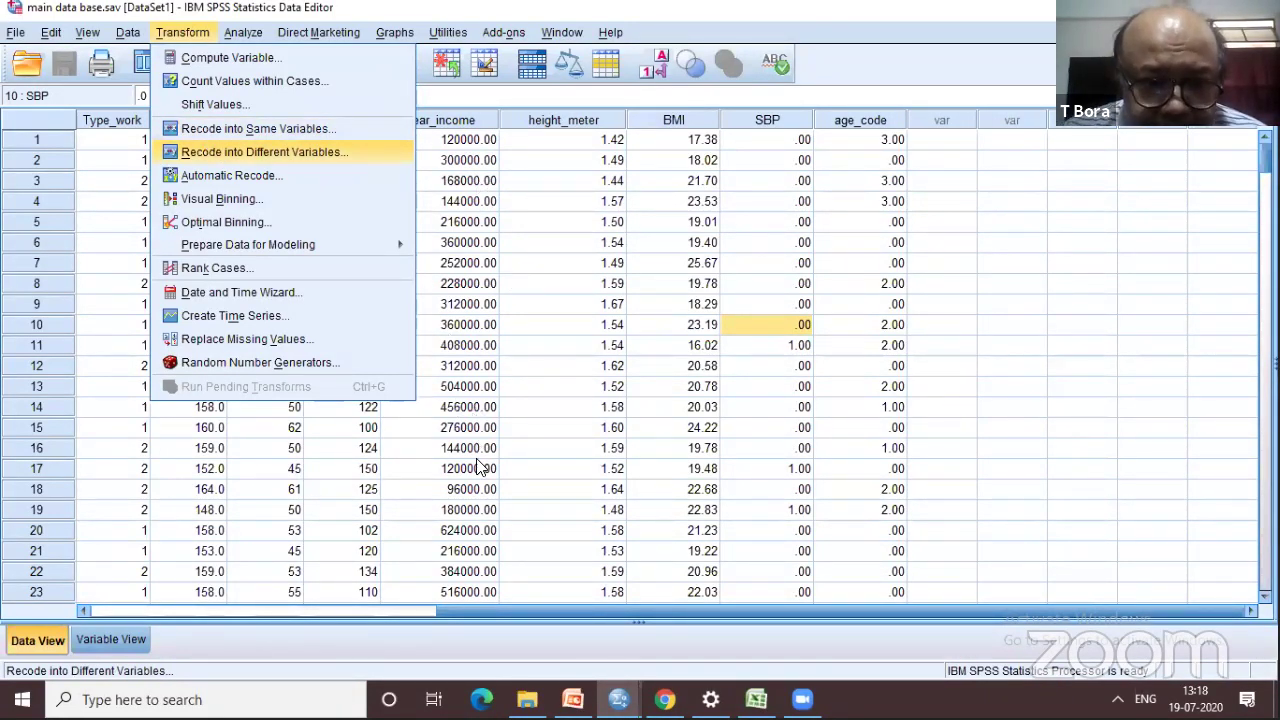
key("Return")
left_click(378, 535)
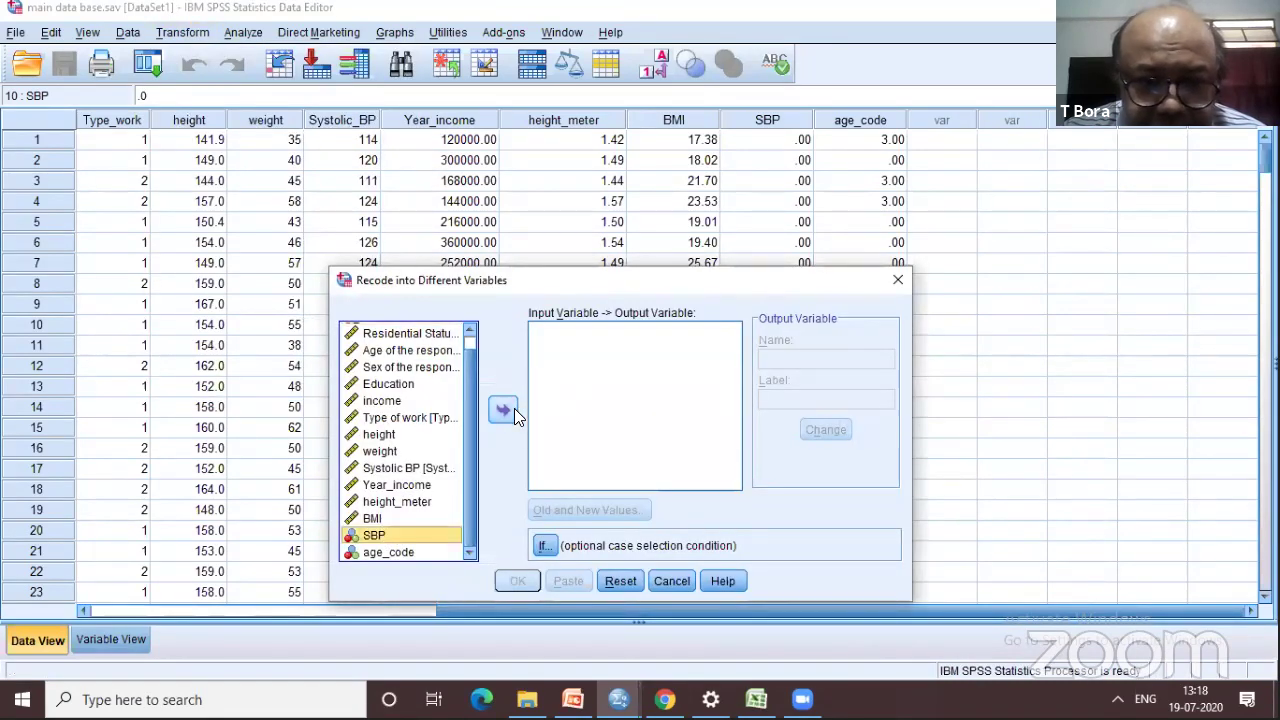
left_click(510, 408)
left_click(785, 358)
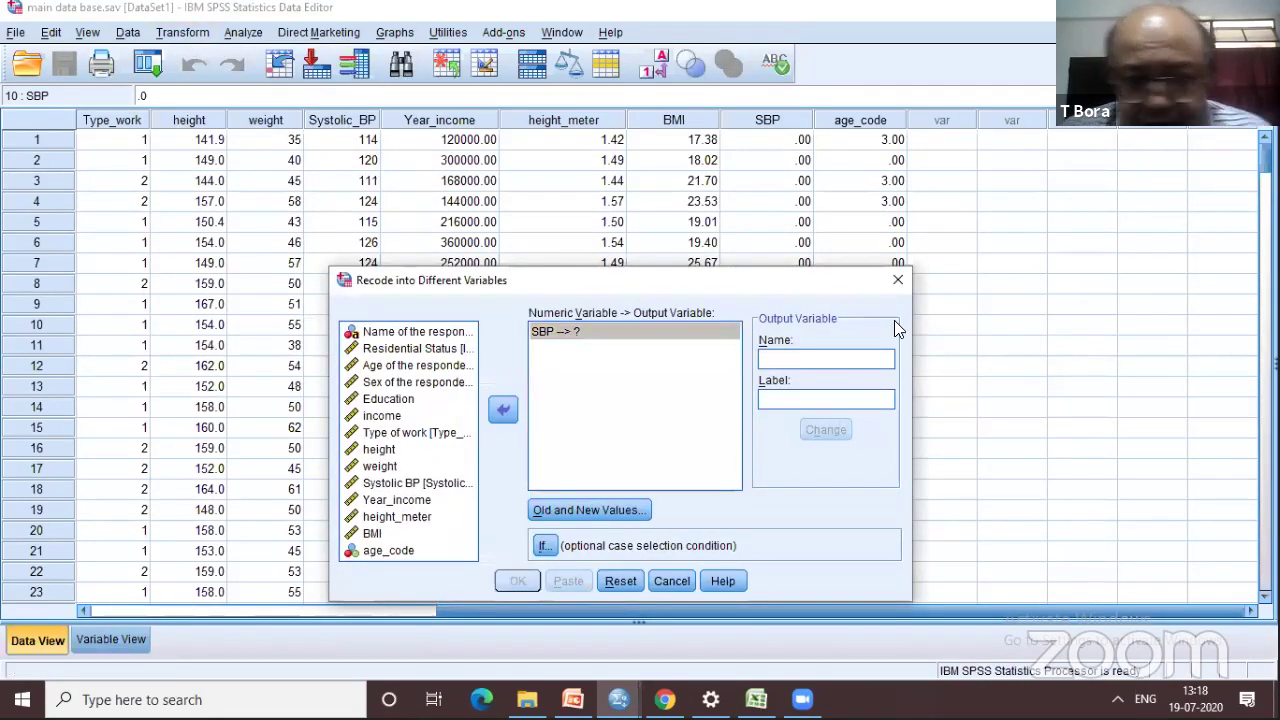
type("SB")
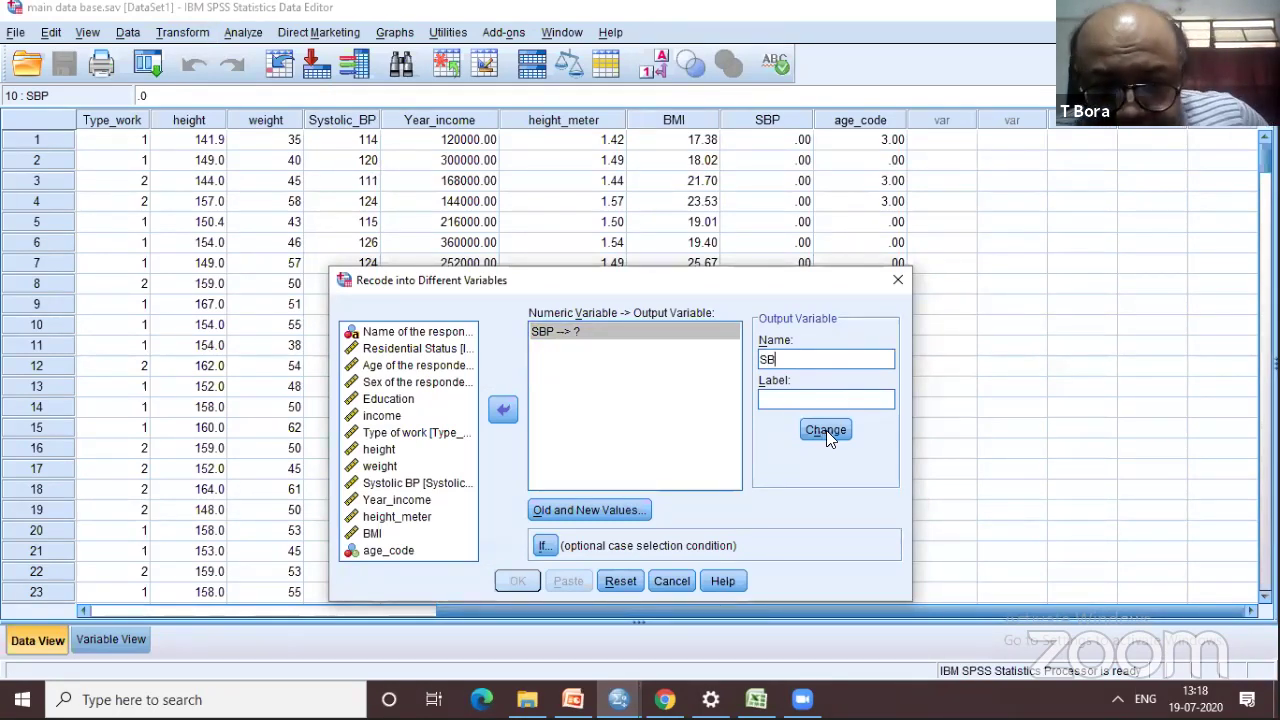
type("P_code")
key("Return")
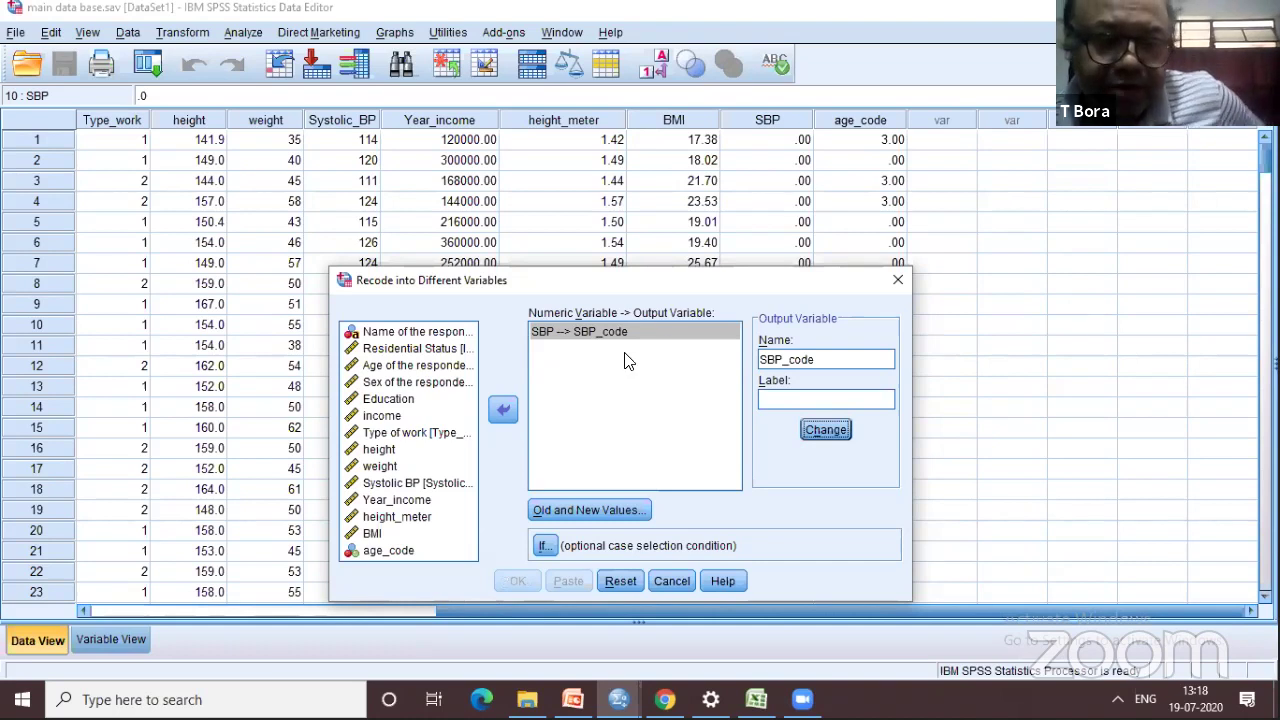
left_click(586, 333)
Step: Define the first recoding rule for SBP_code, mapping old value 0 to new value 1
left_click(608, 506)
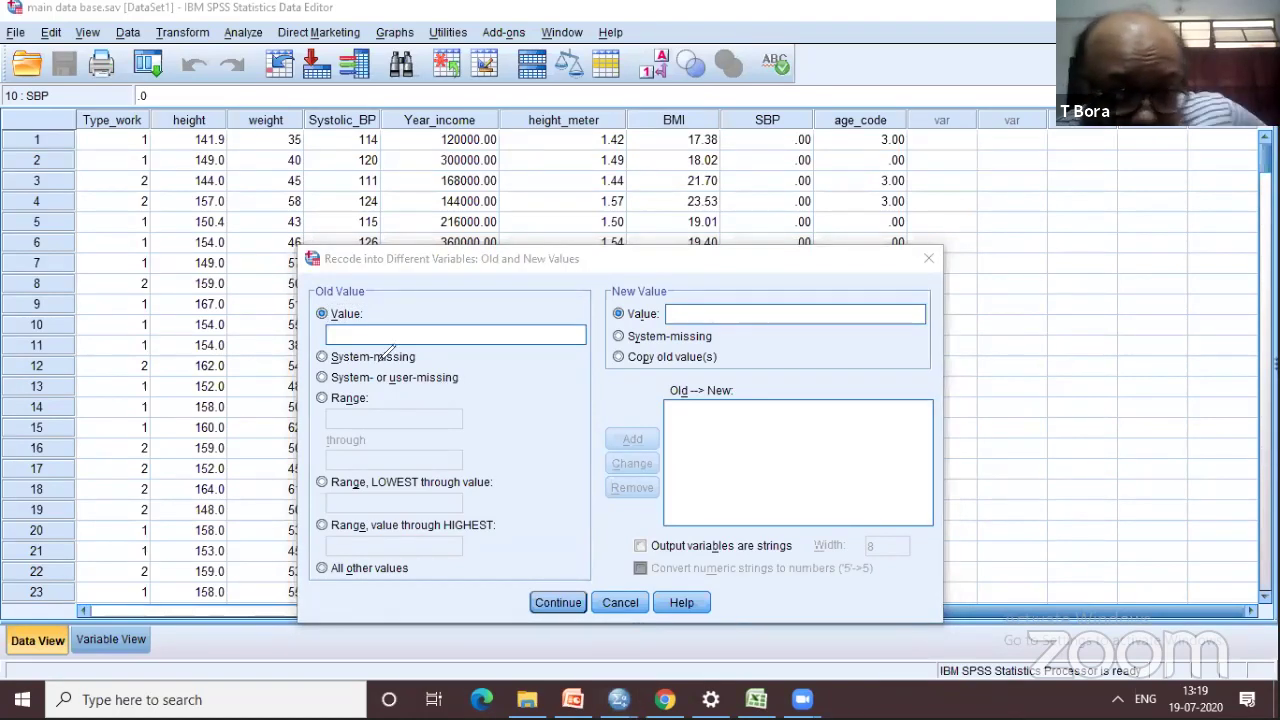
mouse_move(430, 392)
left_mouse_down()
mouse_move(310, 424)
mouse_move(372, 290)
mouse_move(292, 300)
mouse_move(375, 362)
mouse_move(570, 365)
mouse_move(598, 335)
mouse_move(322, 270)
mouse_move(318, 280)
left_mouse_up()
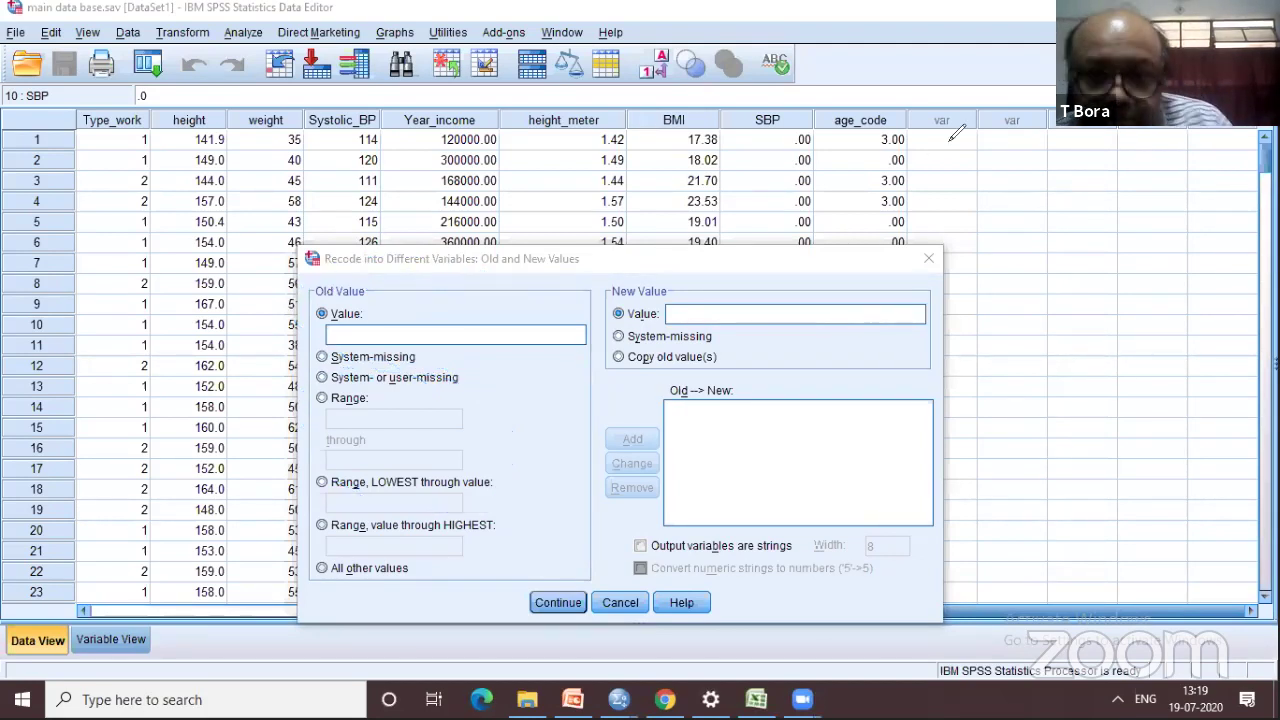
left_click(401, 335)
key("Tab")
key("Tab")
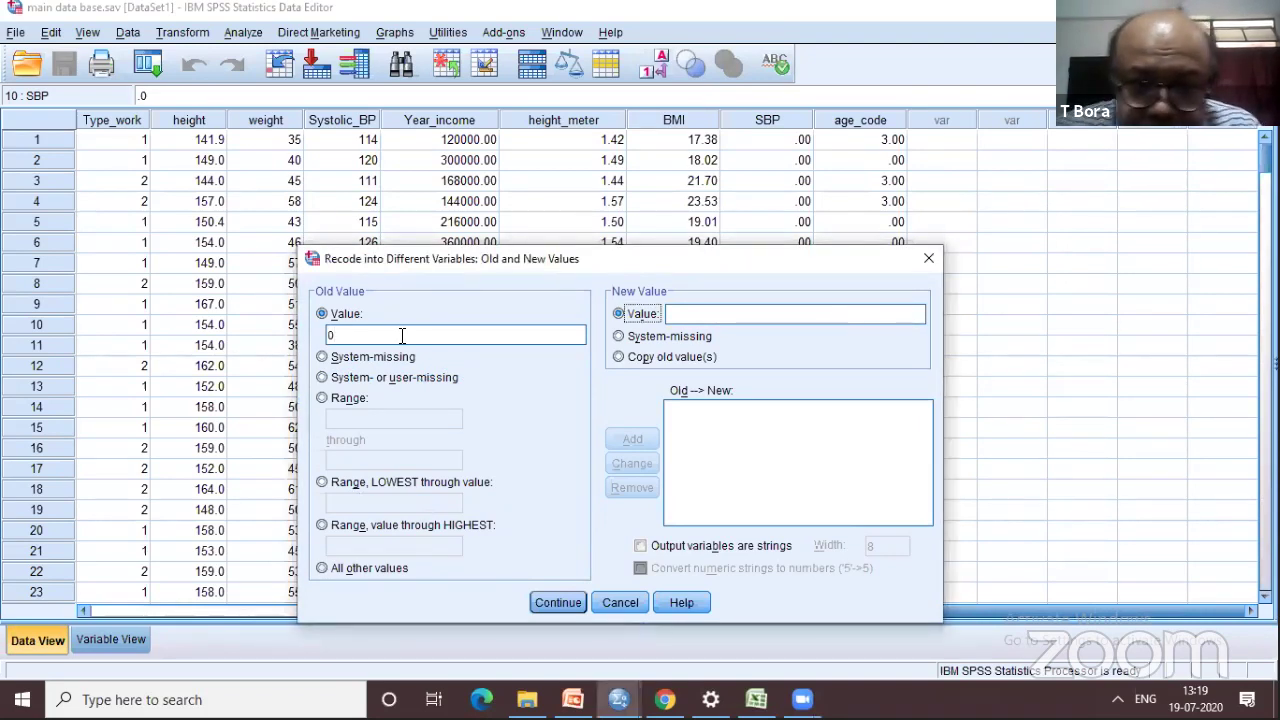
type("1")
left_click(640, 439)
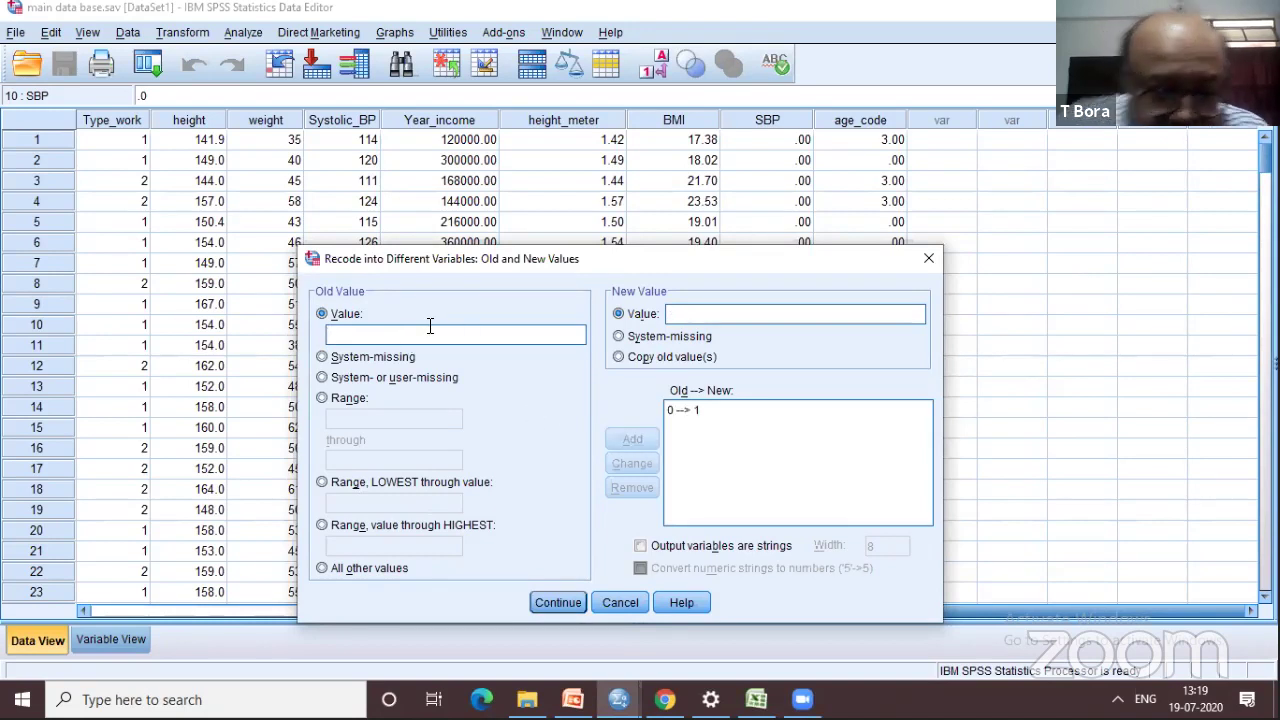
Step: Add the recoding rule from old value 1 to new value 0 and accept the old and new values
type("1")
key("Tab")
key("Tab")
type("0")
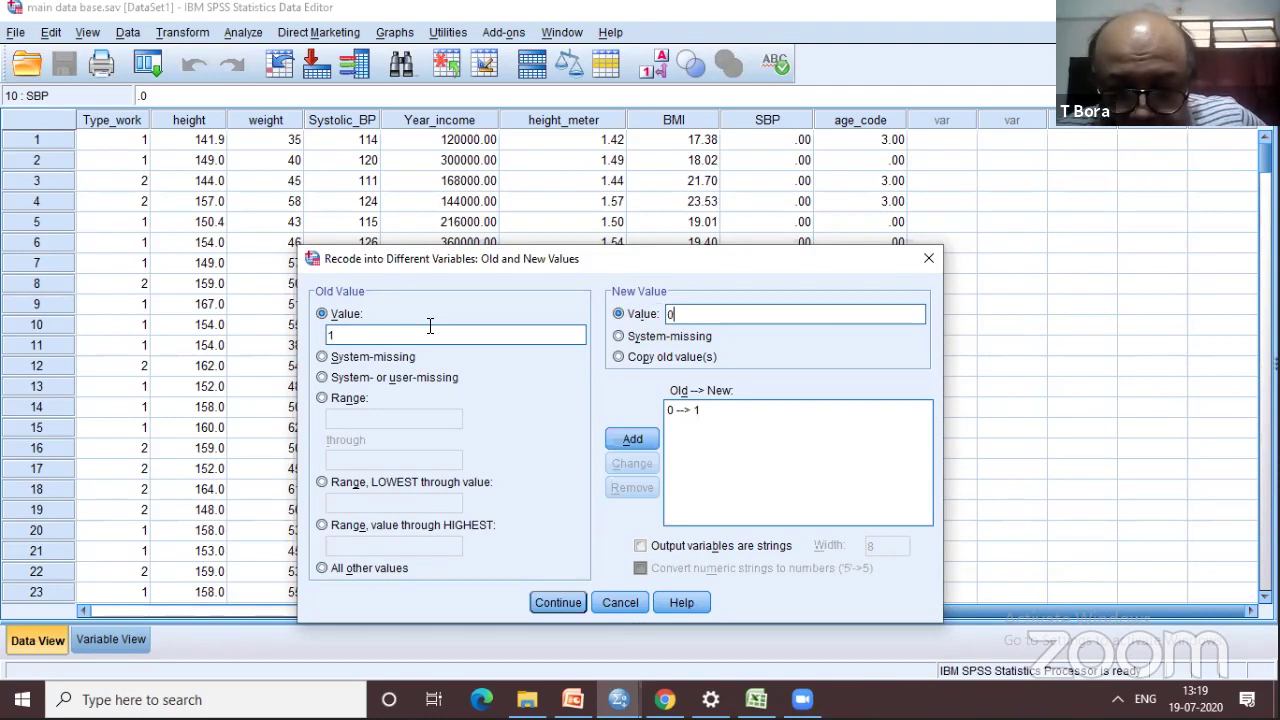
left_click(645, 439)
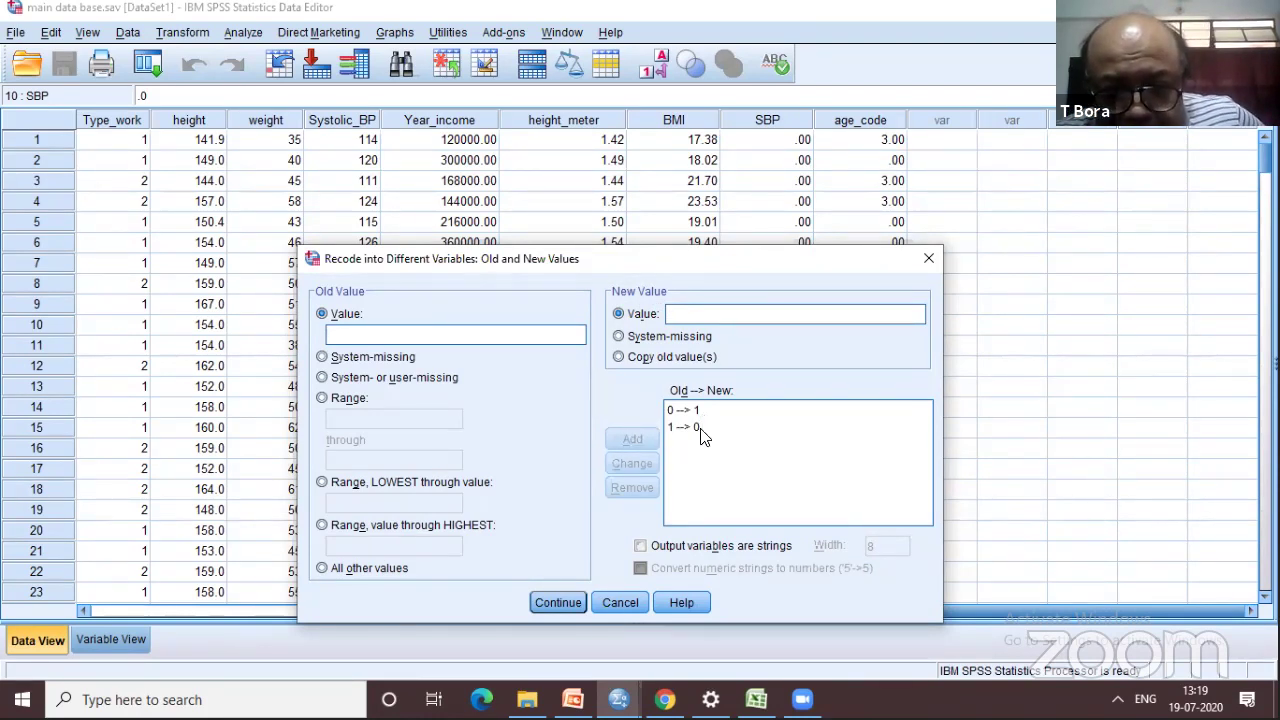
left_click(533, 596)
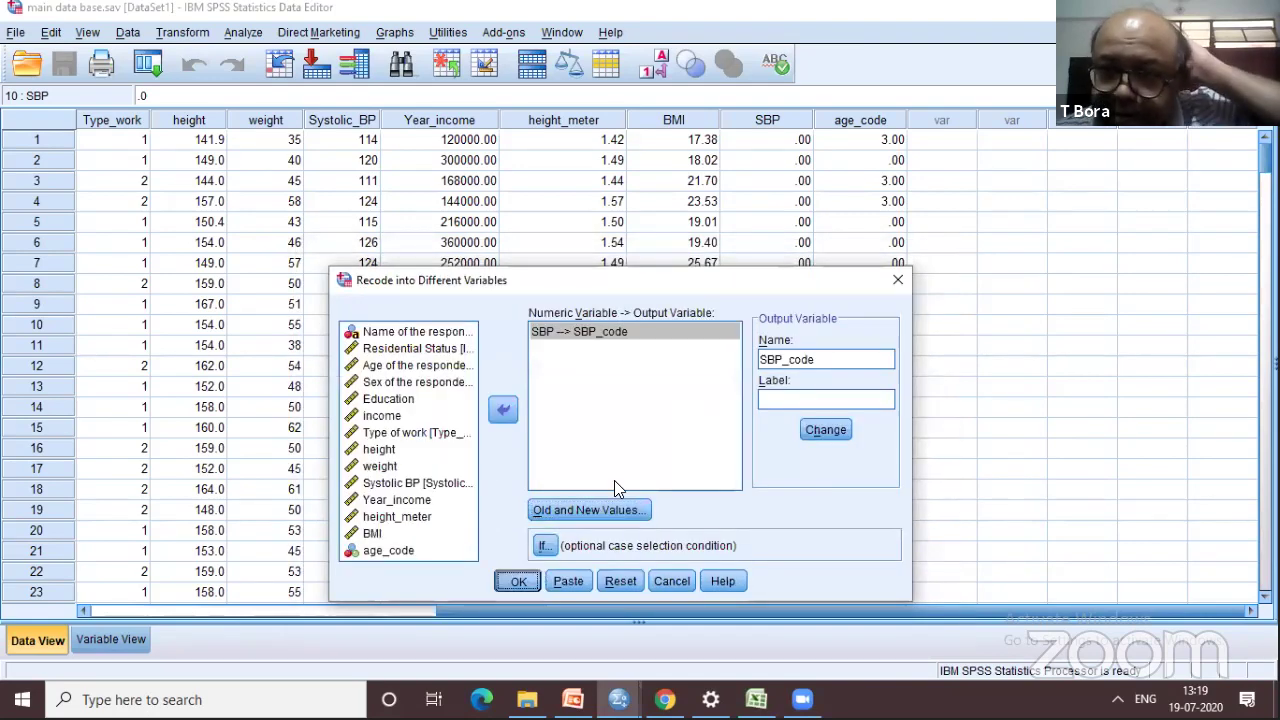
Step: Run the SBP recode and close the output viewer window
key("Return")
key("alt+F4")
left_click(640, 382)
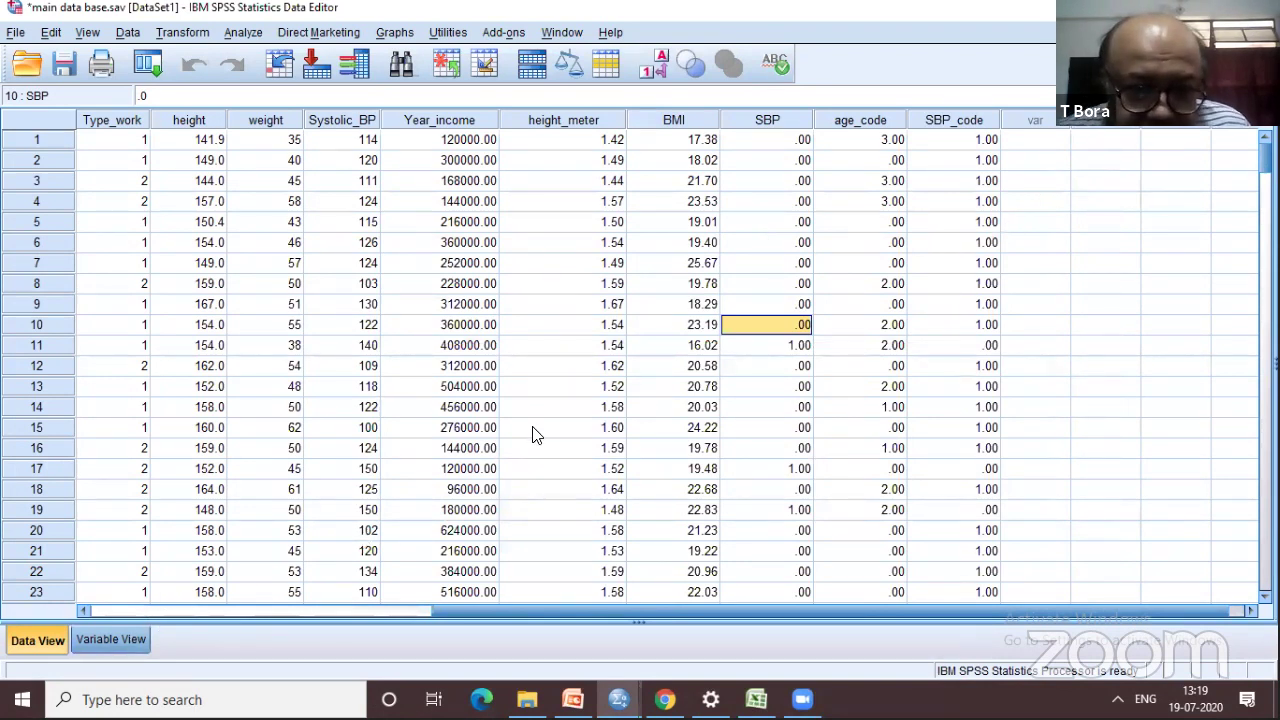
Step: Define the value labels of SBP_code as 0 = Yes and 1 = No
key("ctrl+t")
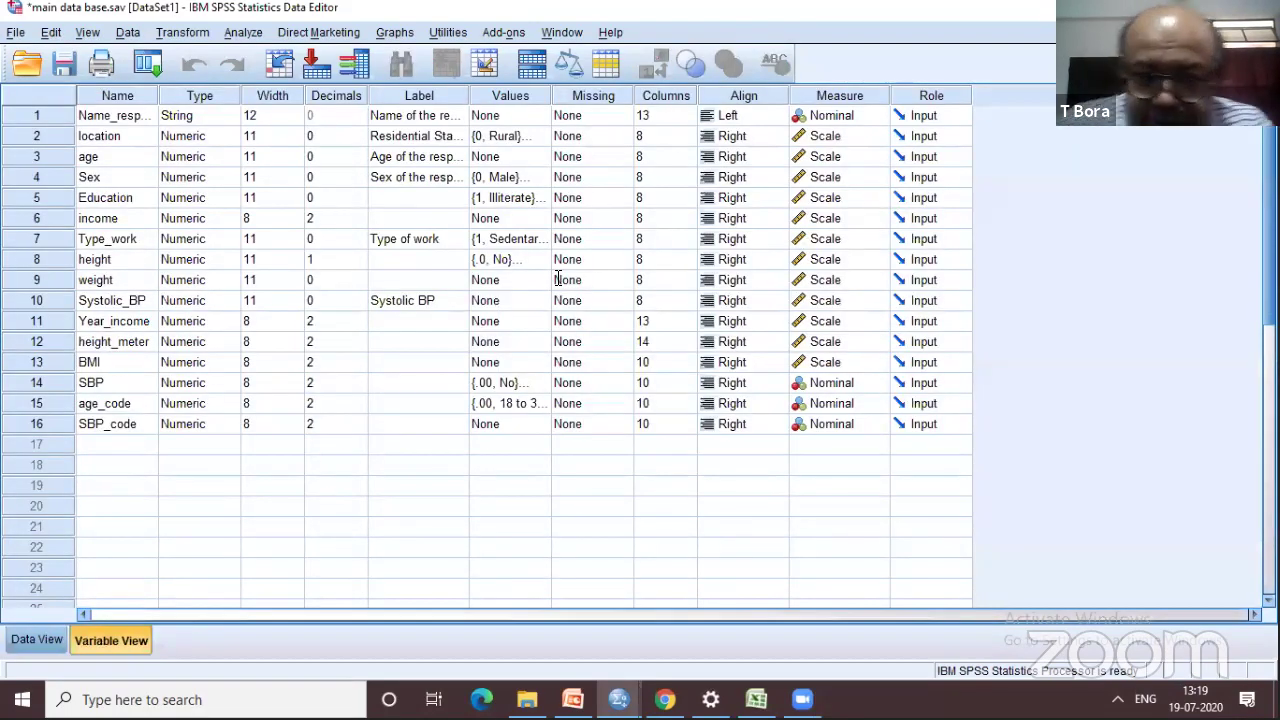
left_click(558, 279)
type("0")
key("Tab")
type("Y")
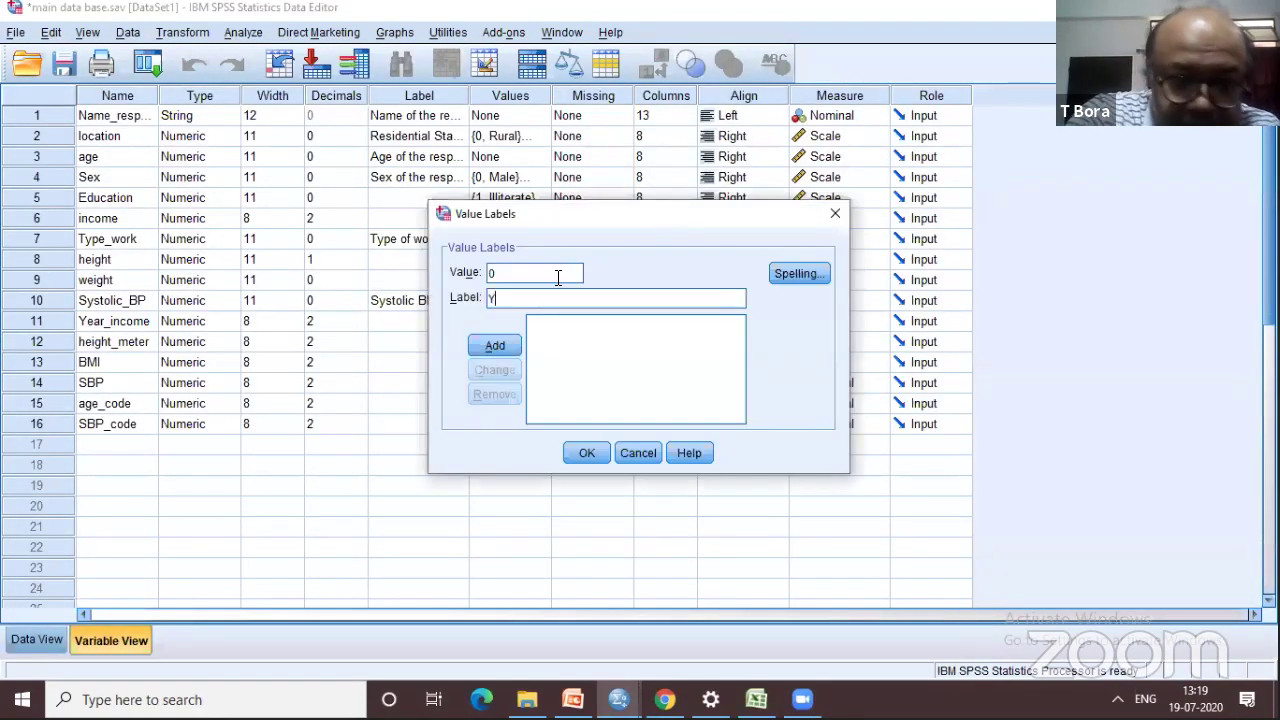
key("Return")
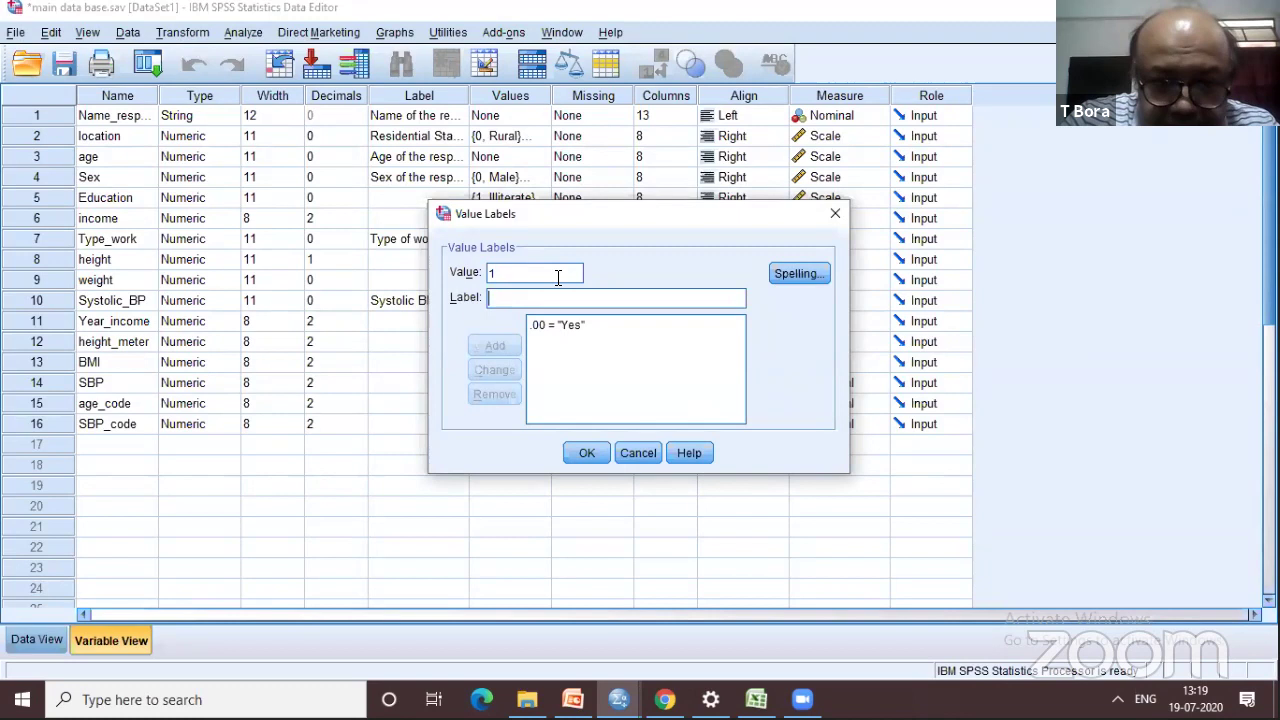
type("1")
key("Tab")
type("No")
left_click(508, 340)
left_click(587, 453)
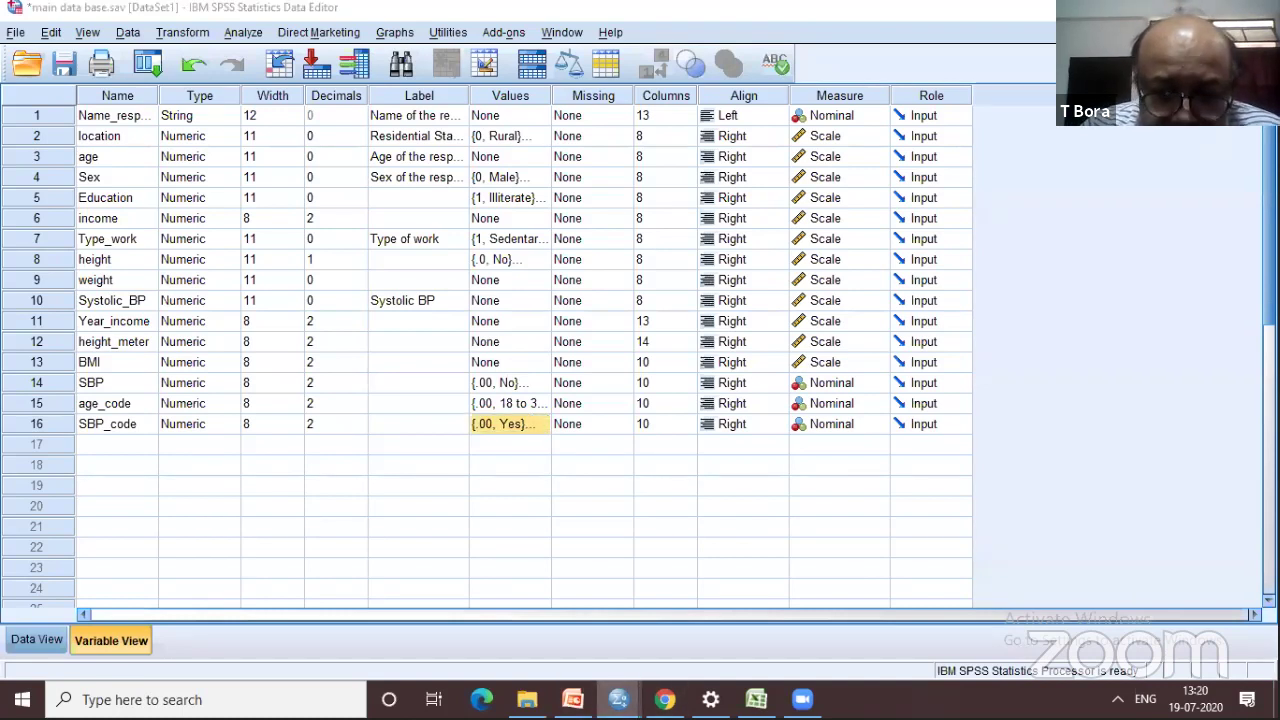
left_click(619, 699)
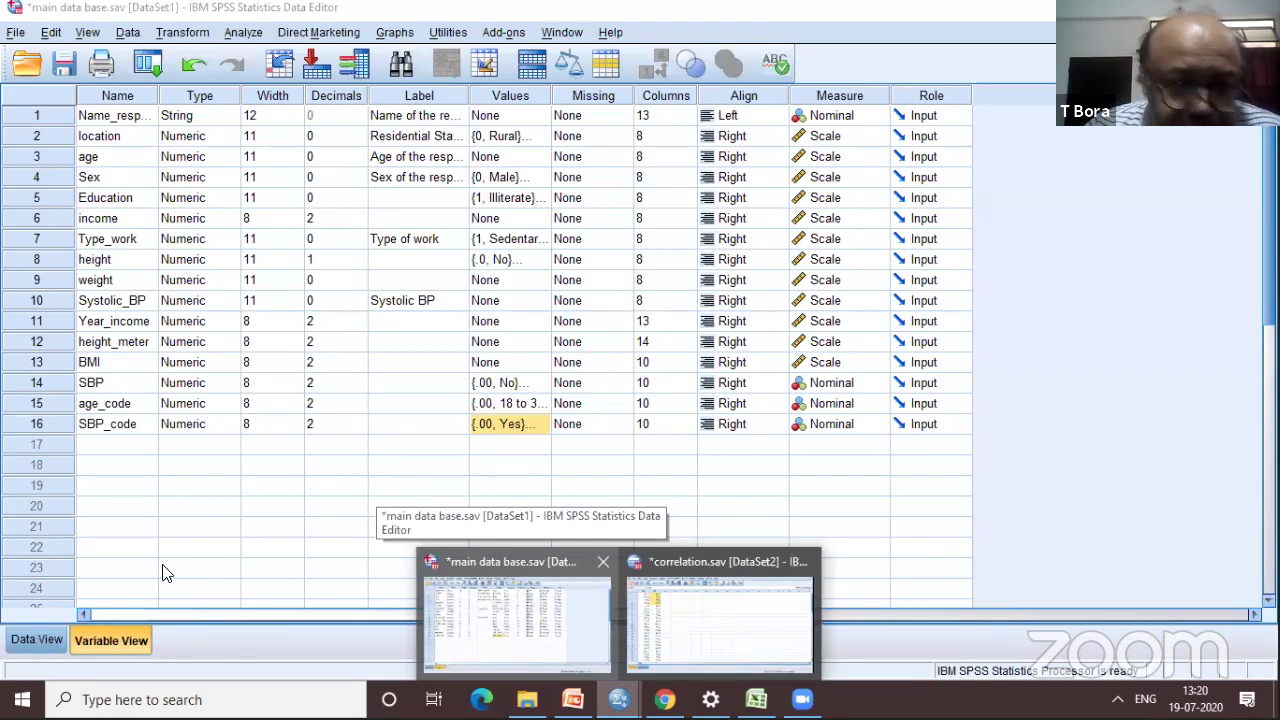
key("alt+Tab")
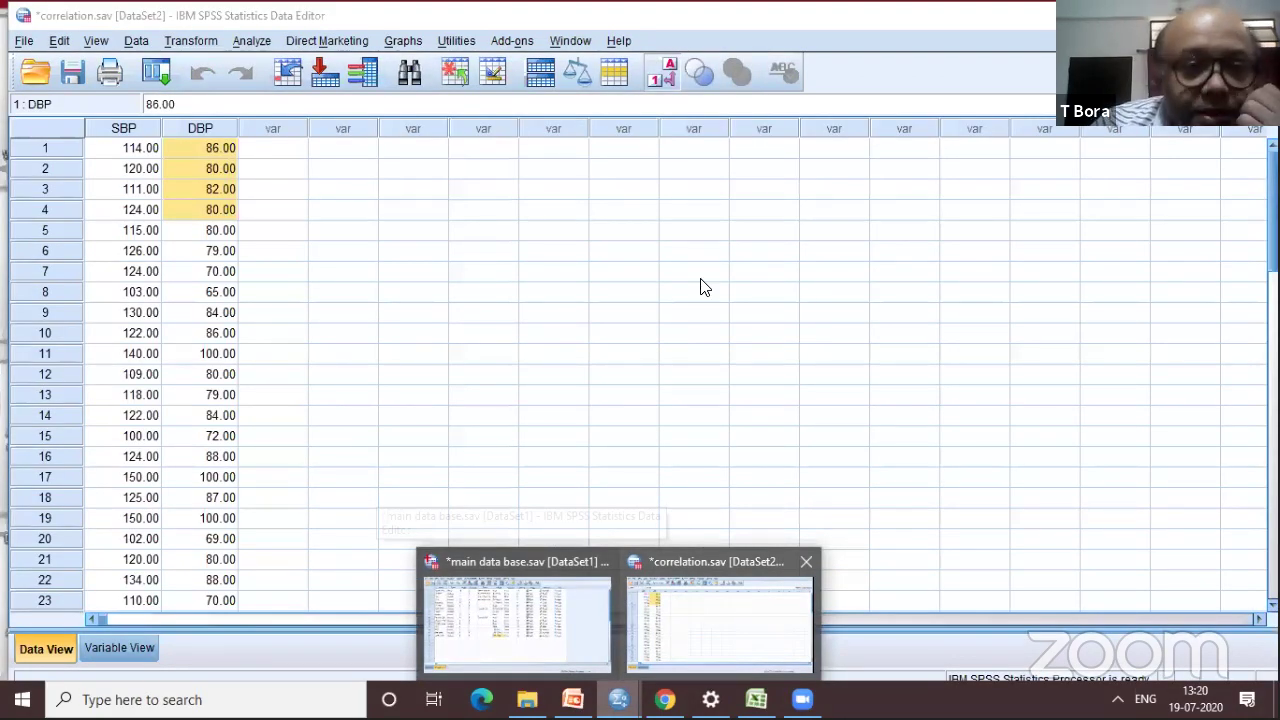
key("alt+Tab")
left_click(245, 34)
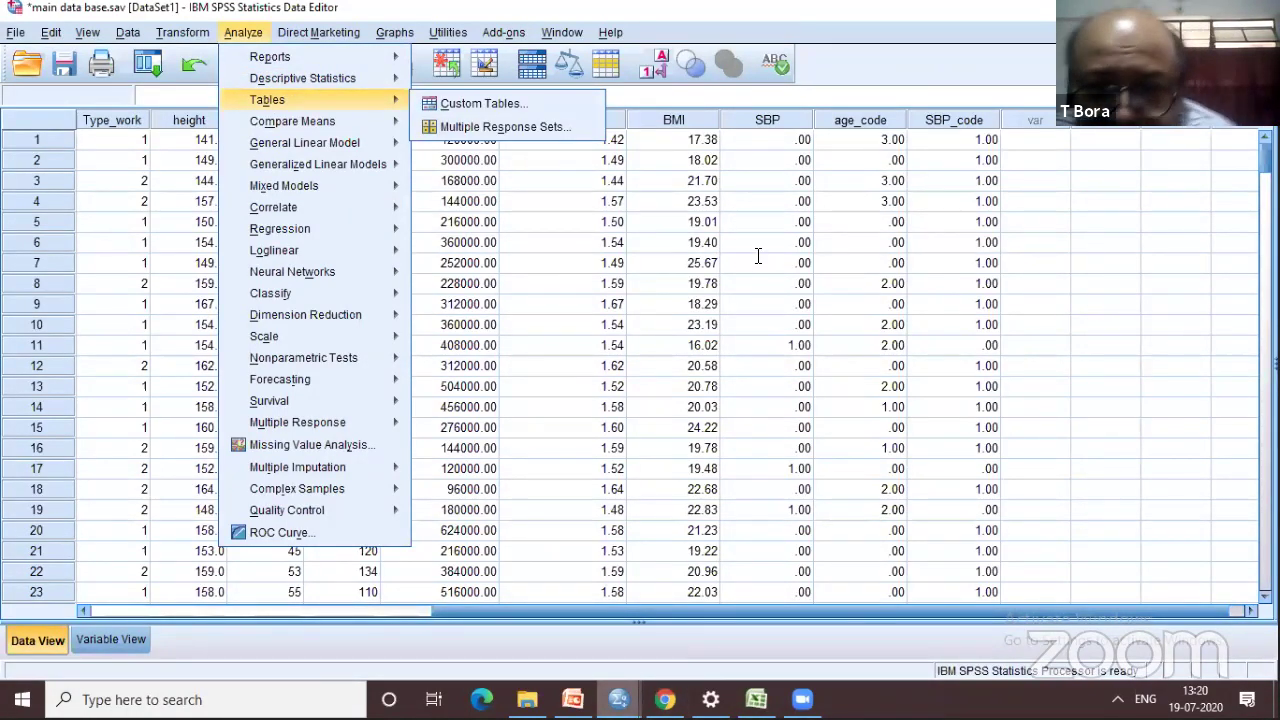
Step: Switch to PowerPoint and replace the Smoker and Non-exposed row labels in the Odds Ratio slide's table with Urban and Rural
key("alt+Tab")
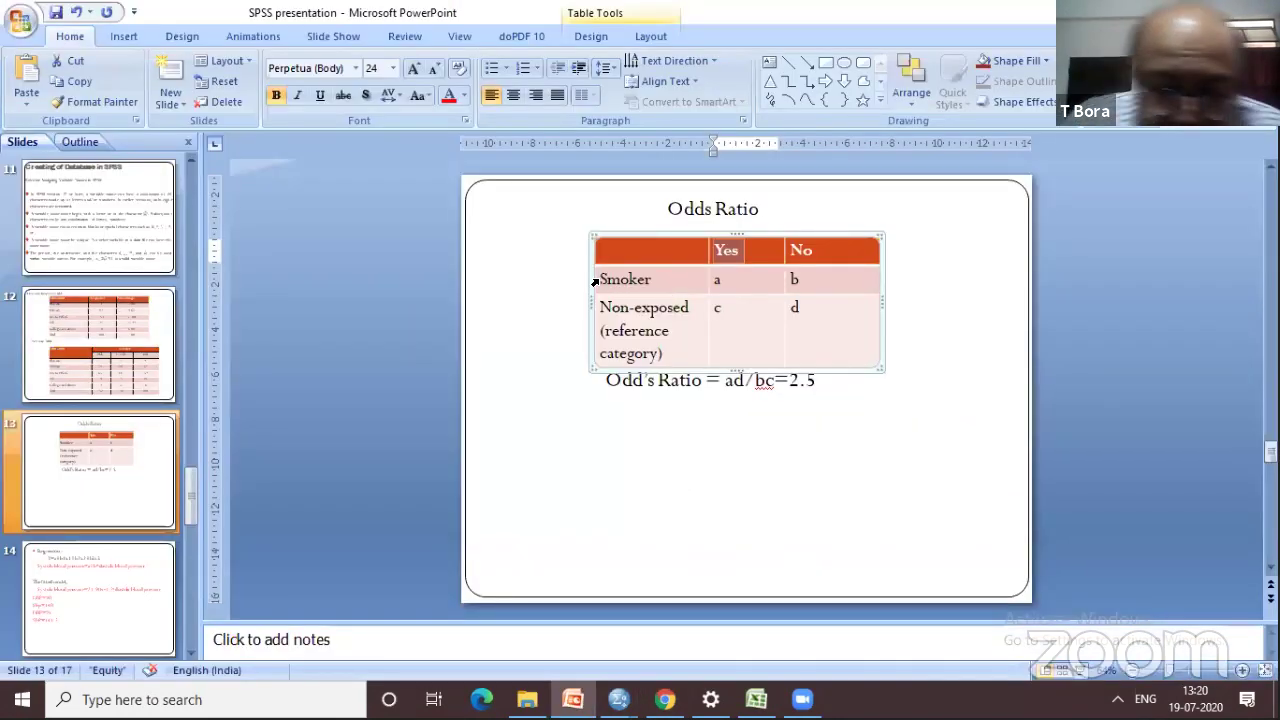
type("Urban")
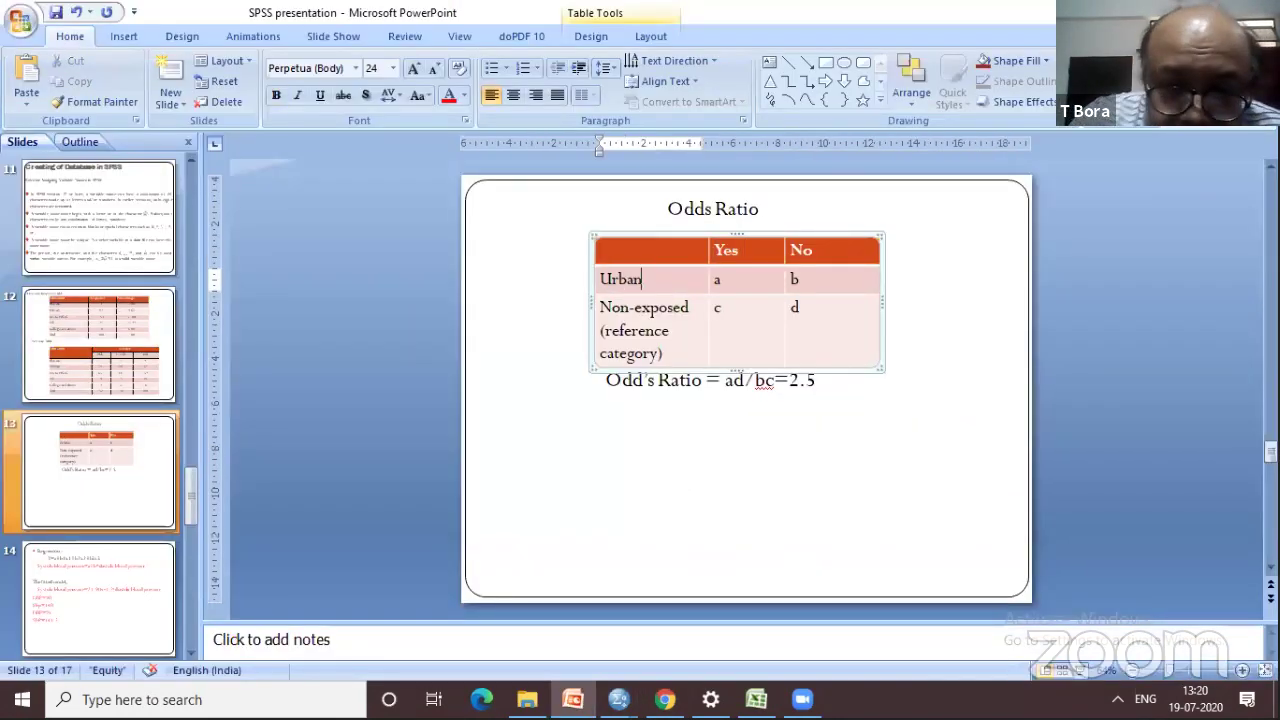
left_click(597, 308)
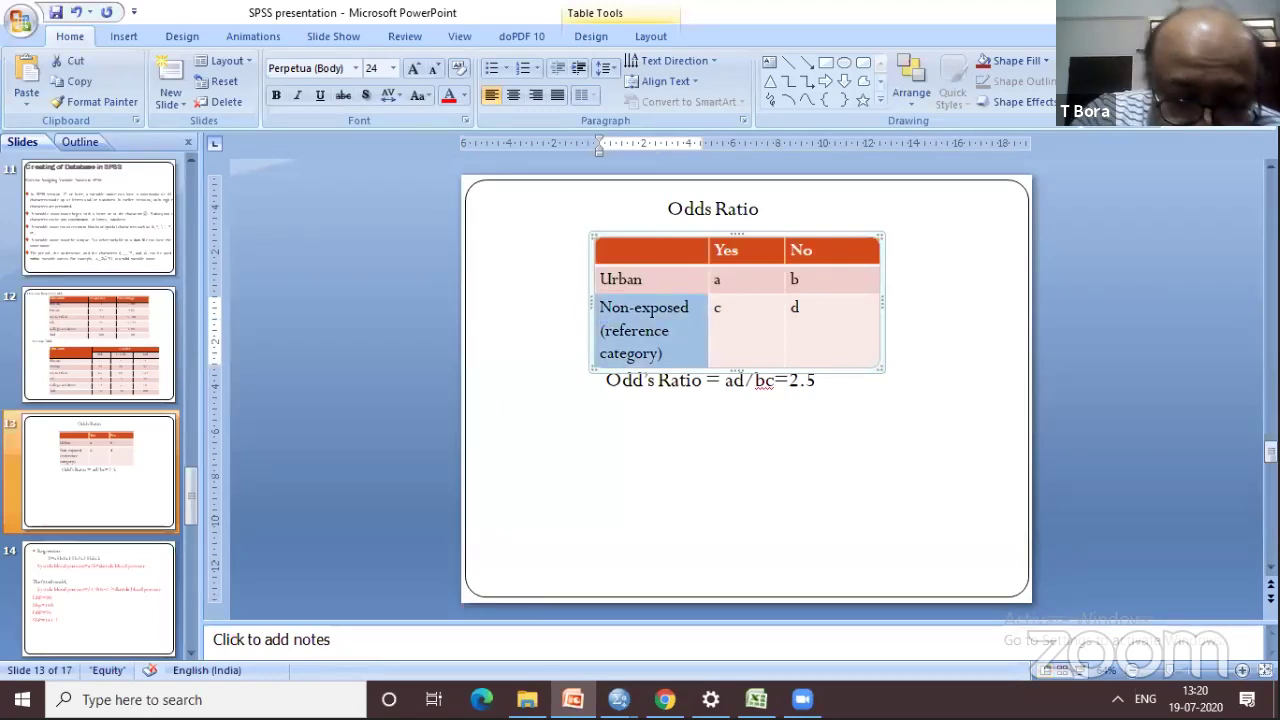
type("Rural")
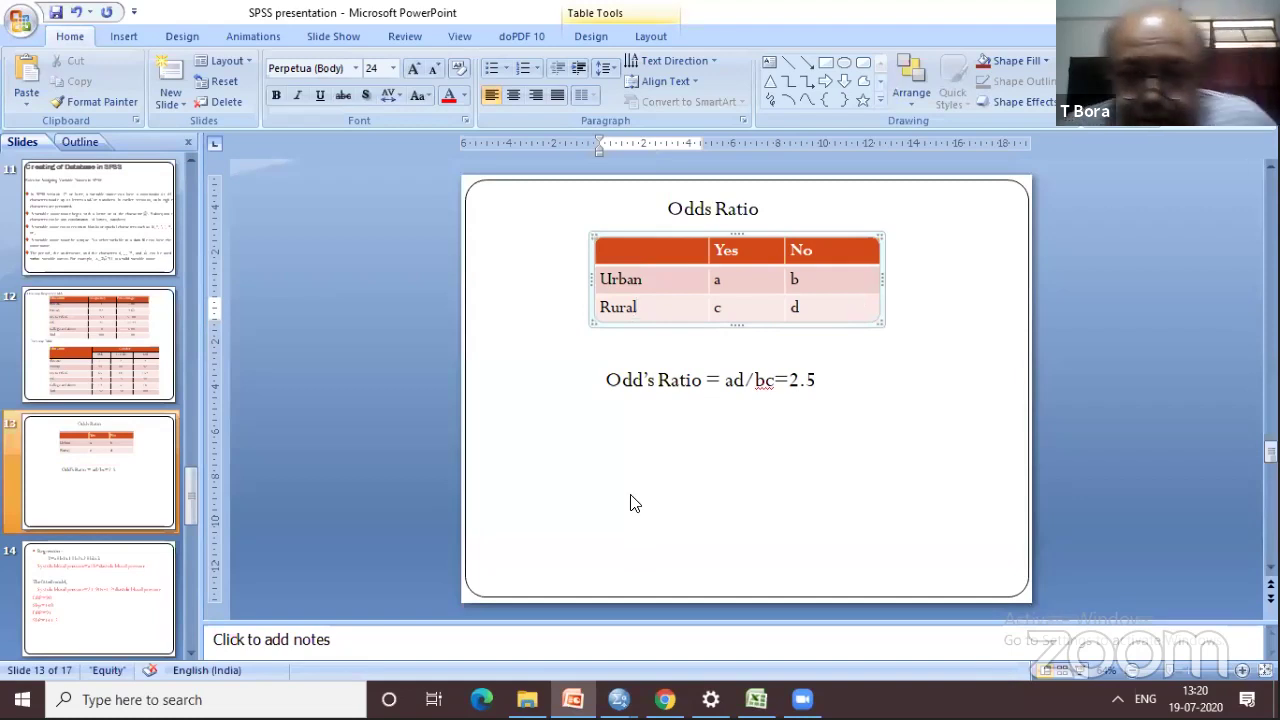
left_click(631, 502)
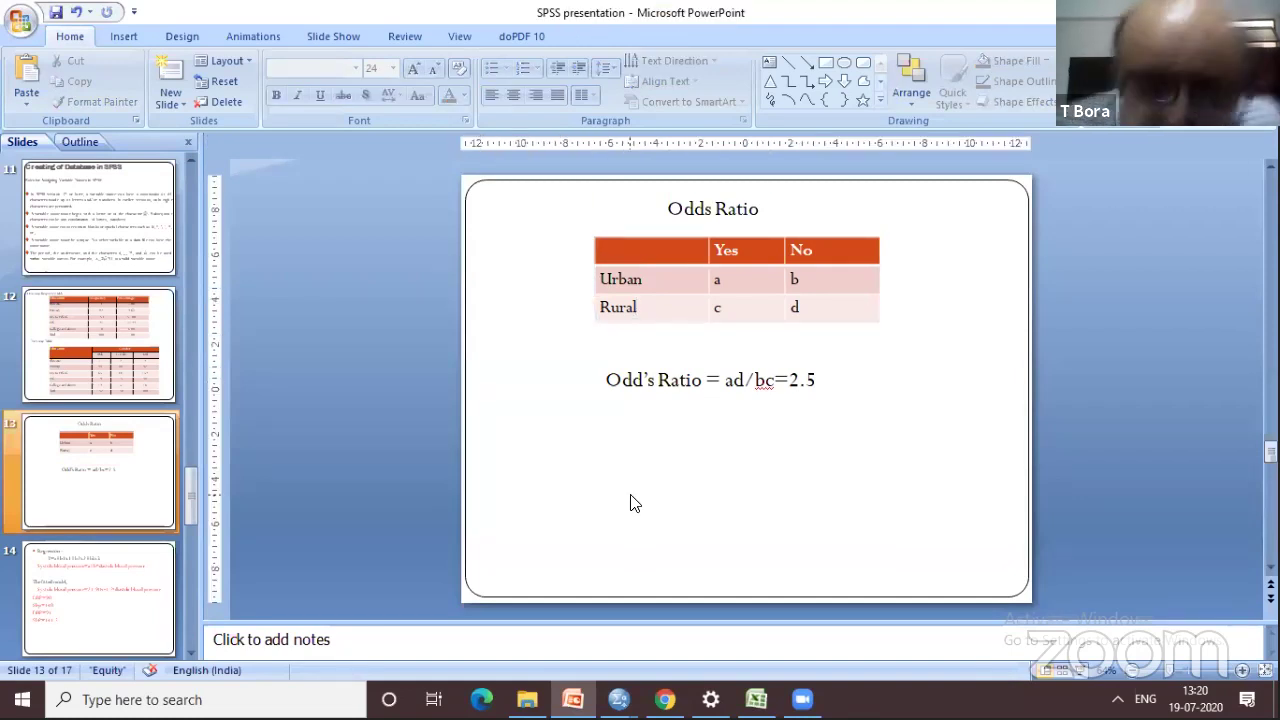